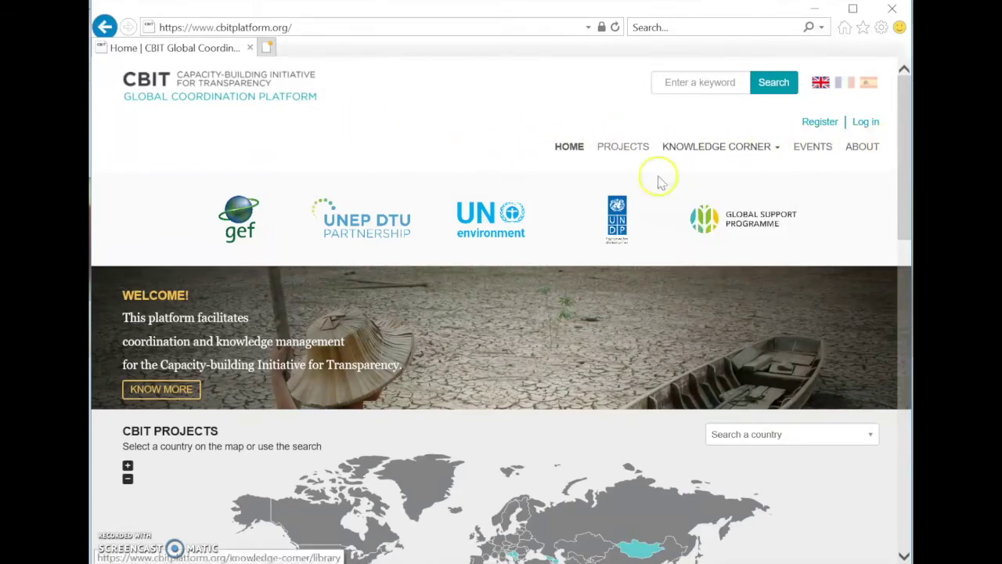
scroll(465, 313, "down", 1)
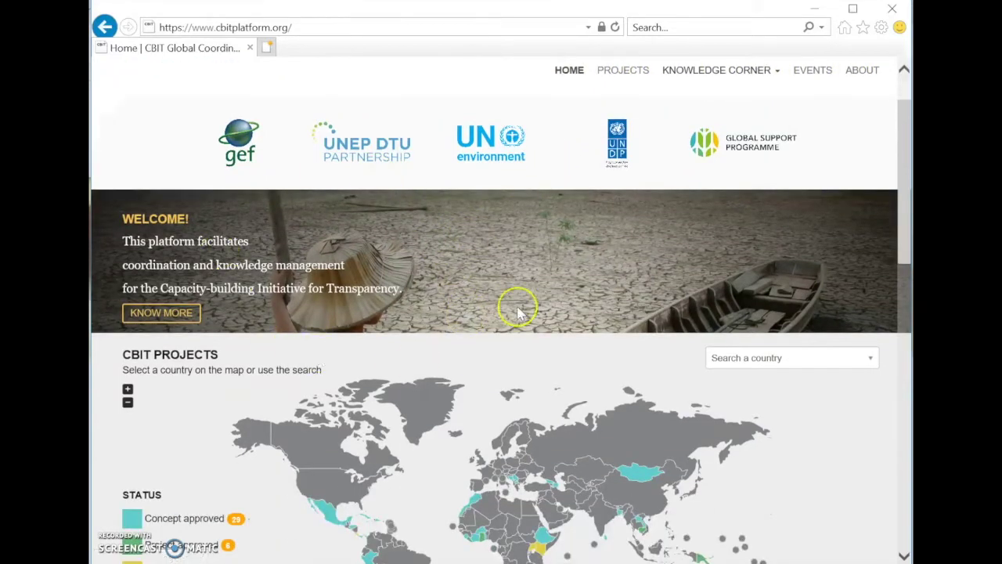
left_click(192, 317)
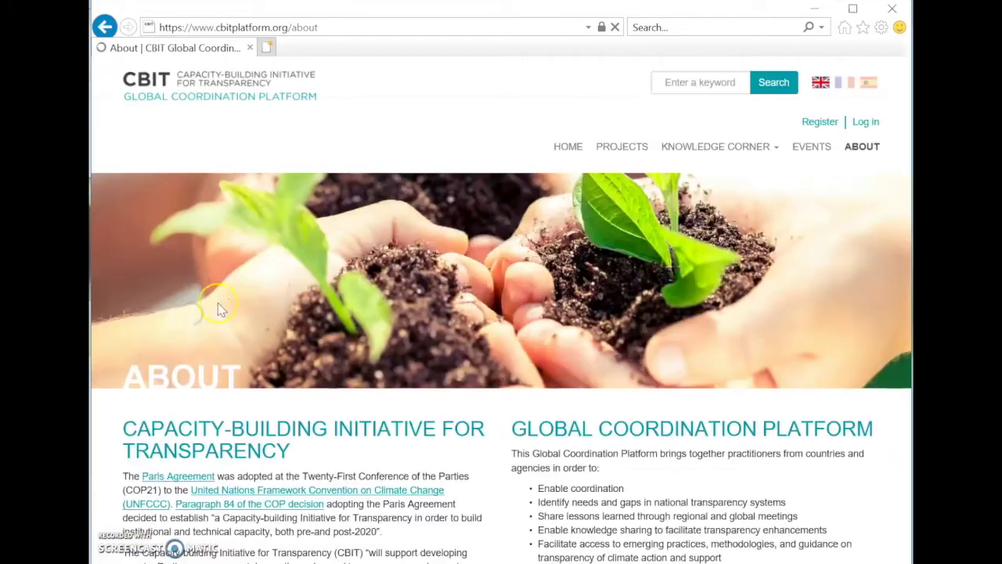
scroll(485, 219, "down", 2)
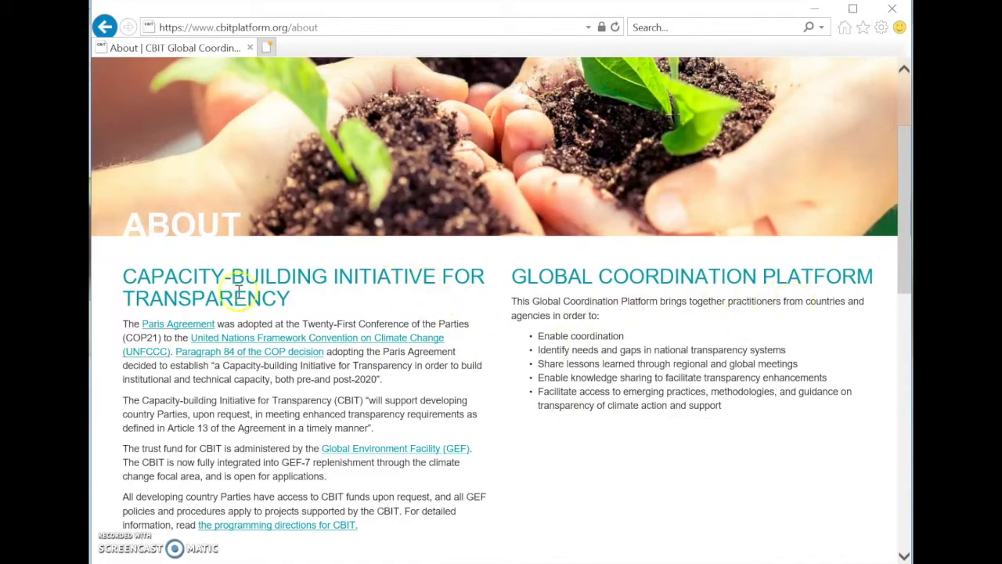
scroll(357, 399, "up", 2)
left_click(568, 147)
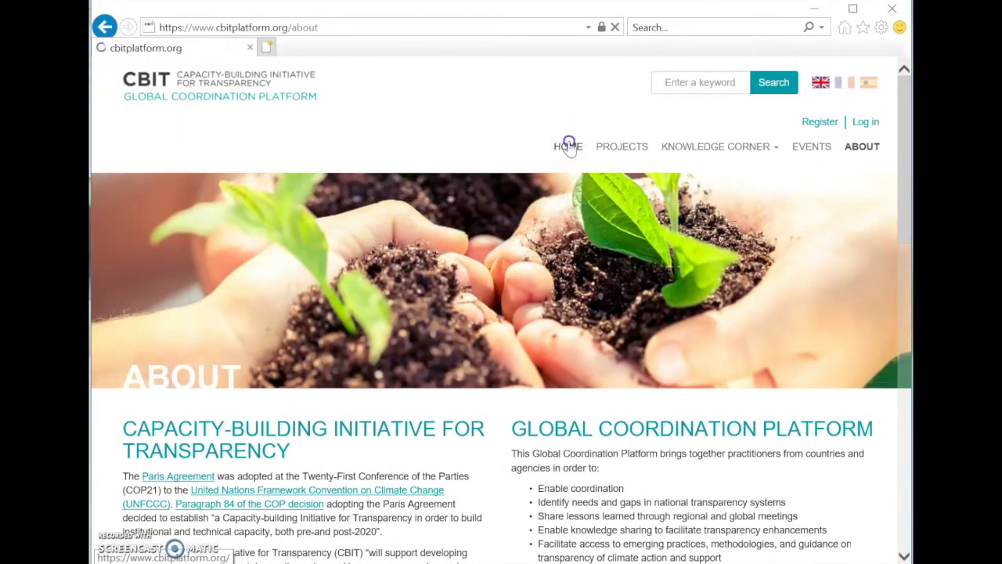
scroll(365, 344, "down", 2)
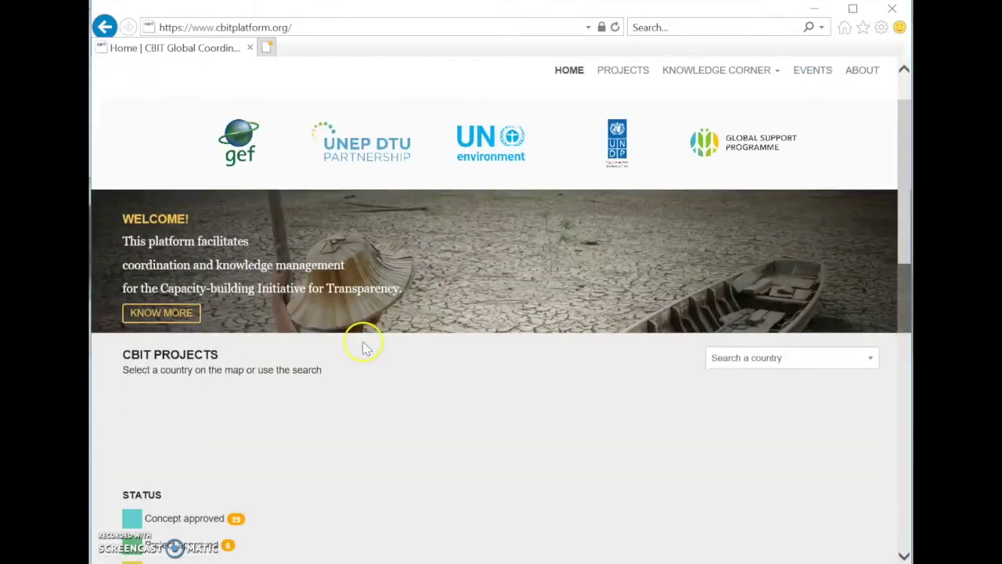
scroll(361, 335, "down", 1)
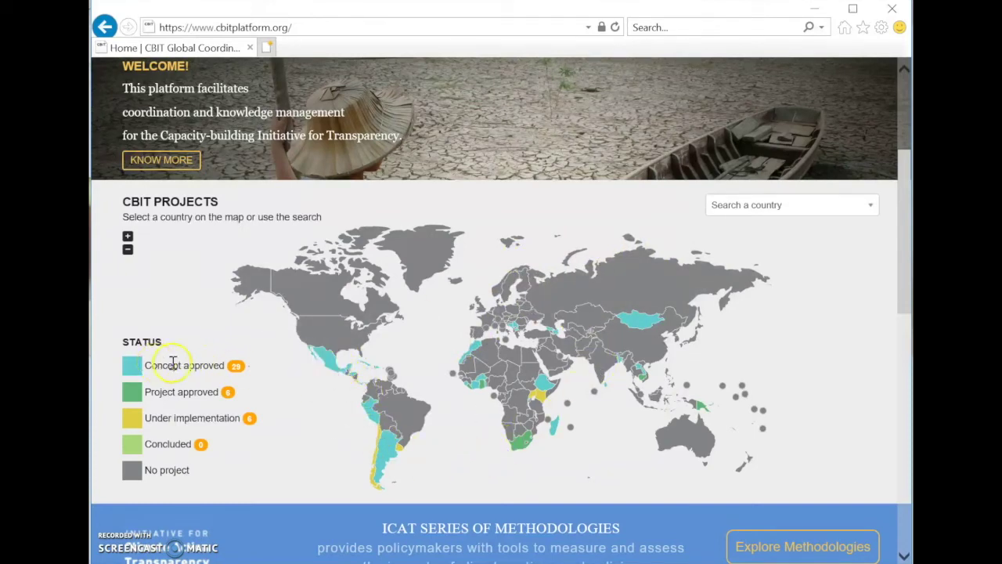
left_click(369, 413)
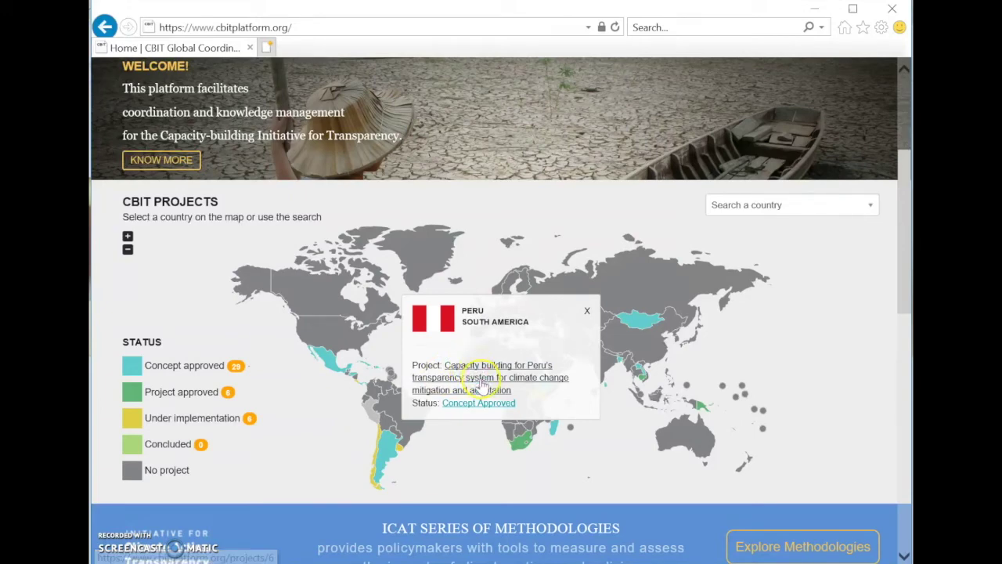
left_click(586, 312)
scroll(546, 368, "down", 3)
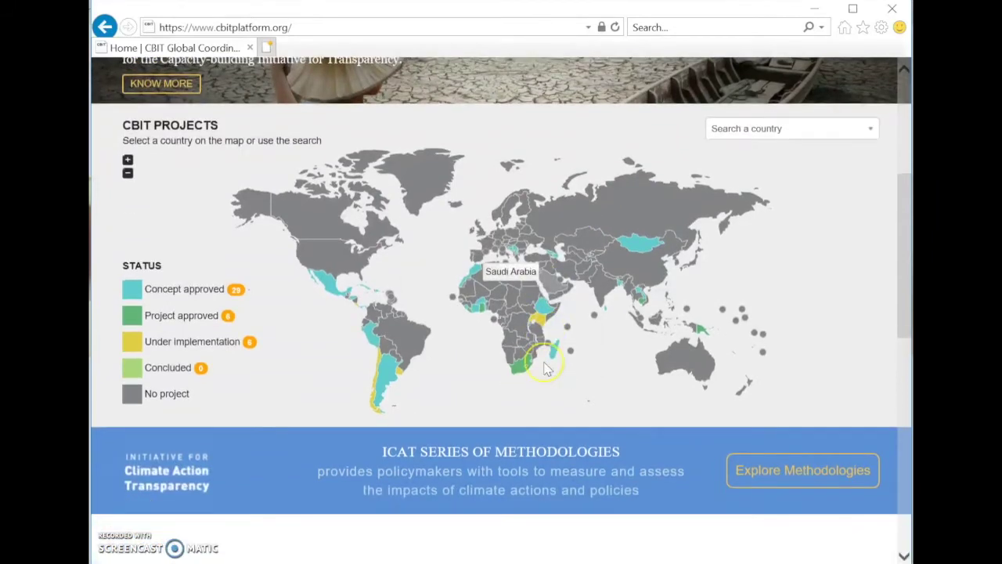
scroll(546, 368, "down", 2)
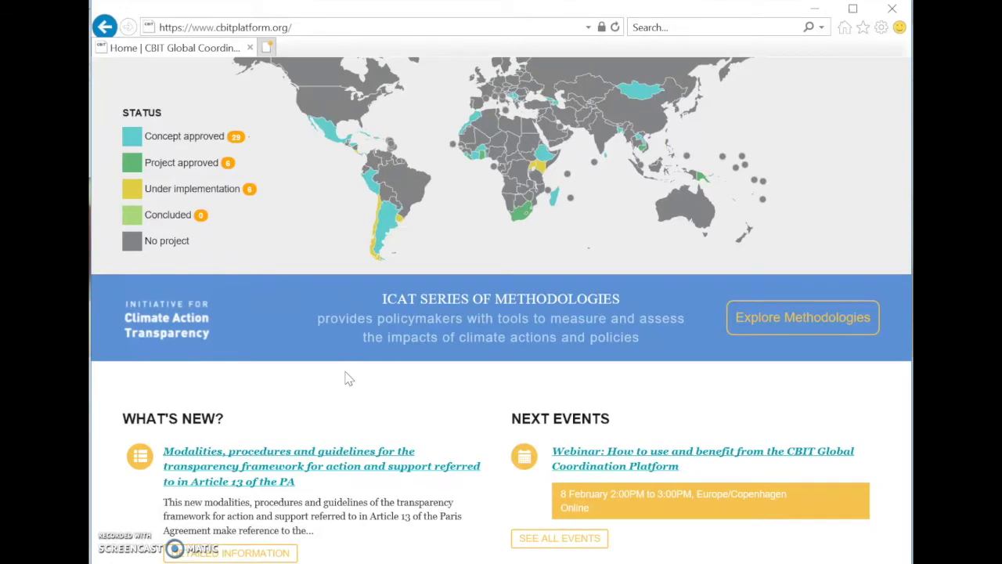
scroll(349, 379, "down", 3)
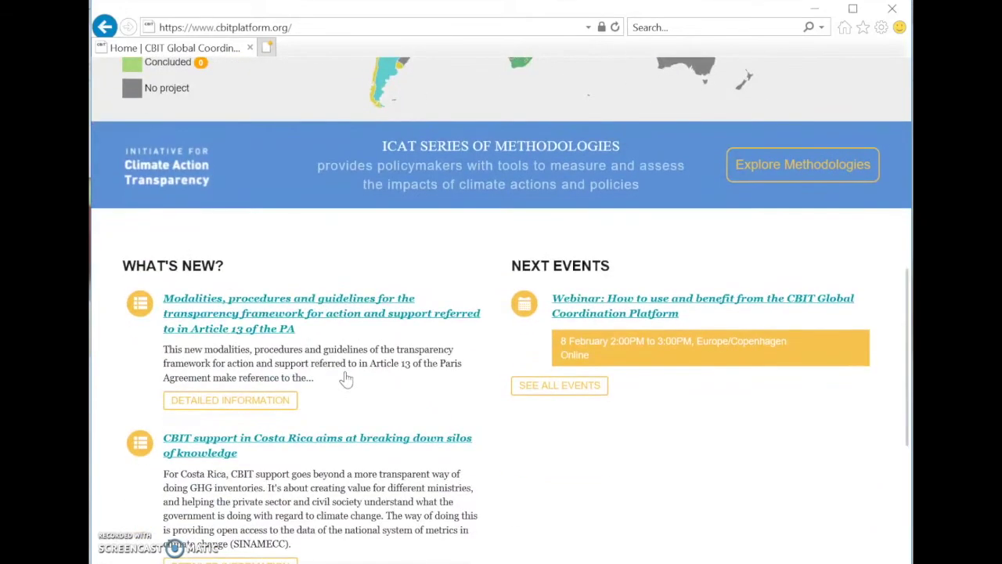
left_click(350, 373)
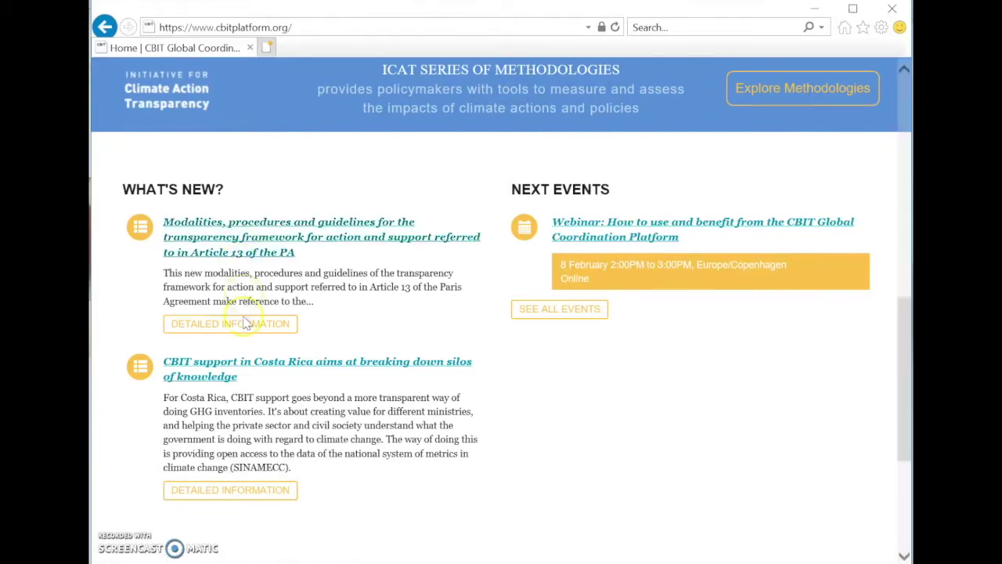
left_click(222, 368)
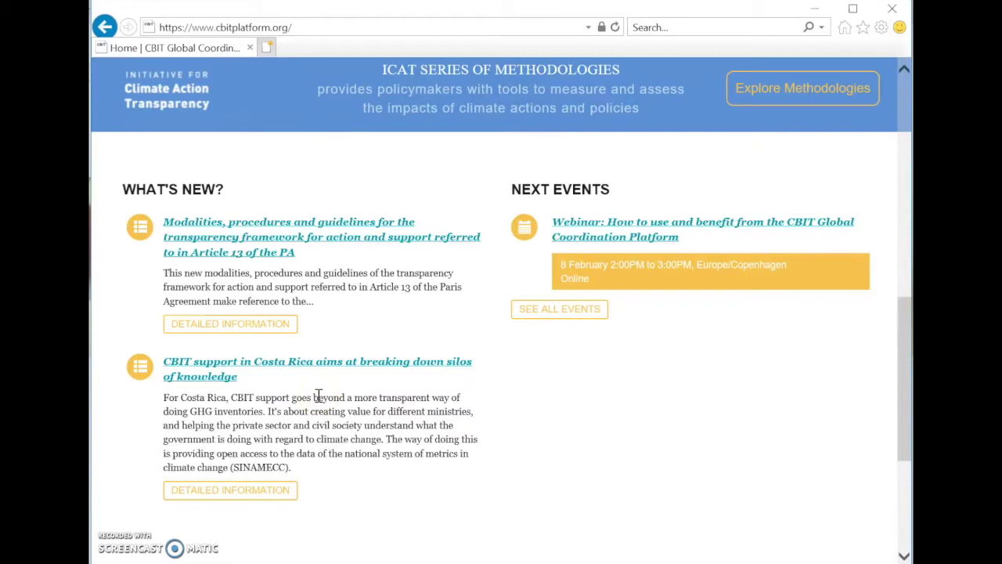
scroll(317, 396, "up", 2)
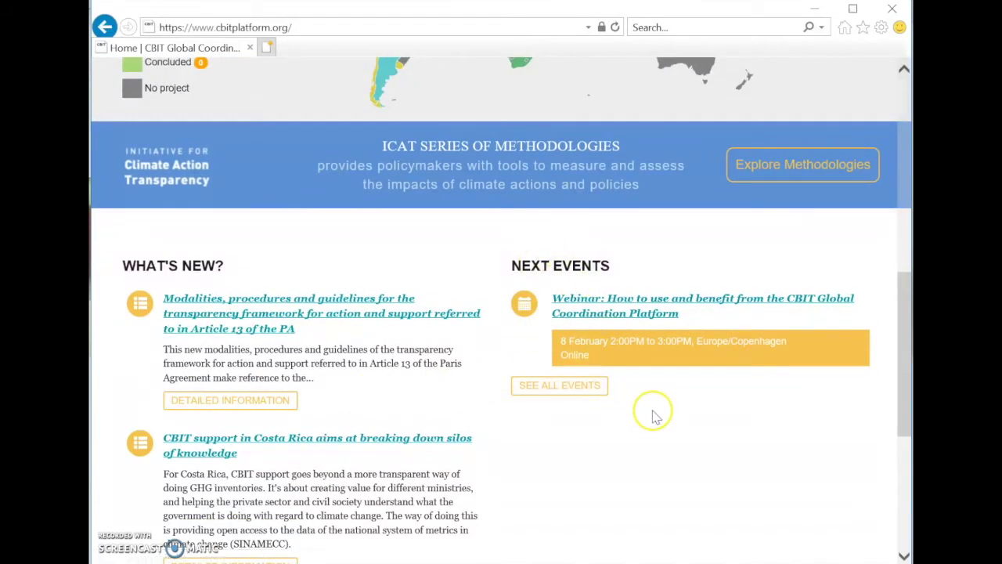
scroll(647, 427, "up", 3)
scroll(647, 429, "up", 10)
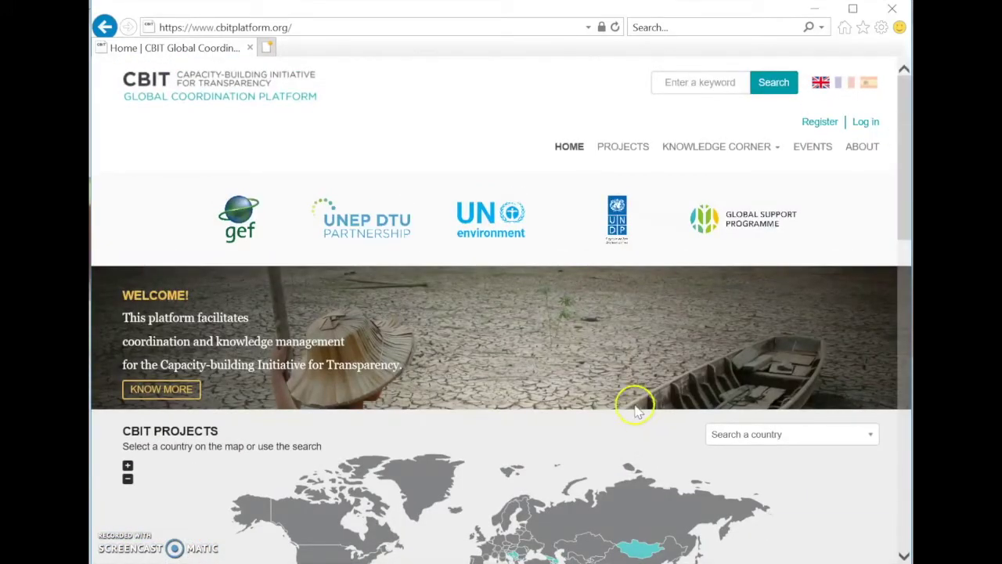
Step: Open the Projects search page and look through the status, country and area filter options
left_click(622, 147)
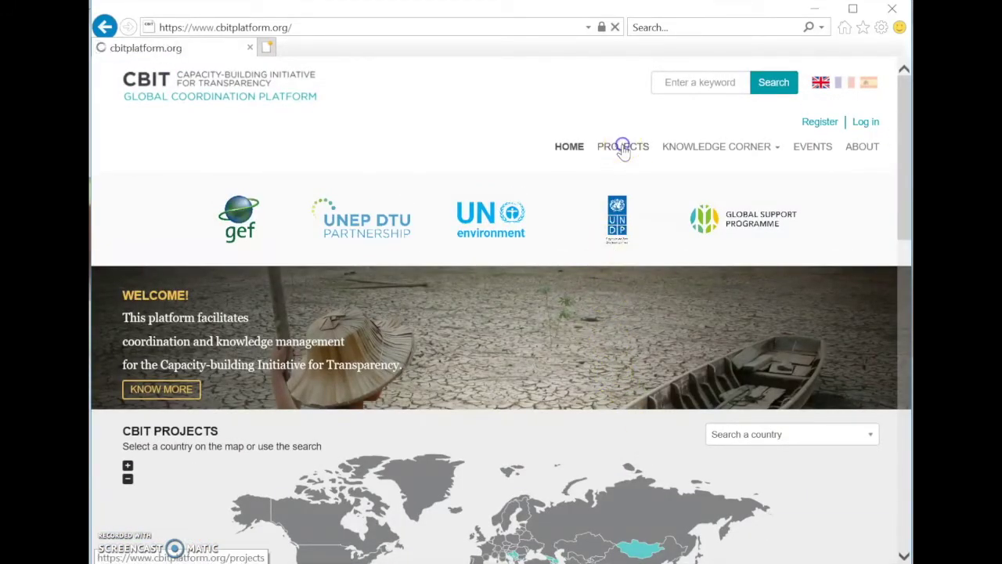
scroll(470, 264, "down", 1)
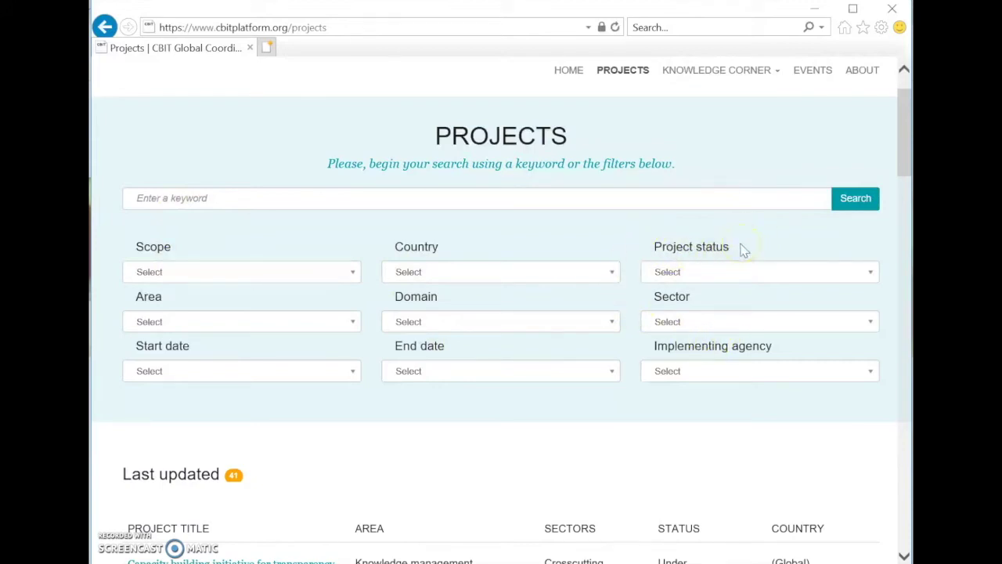
left_click(709, 275)
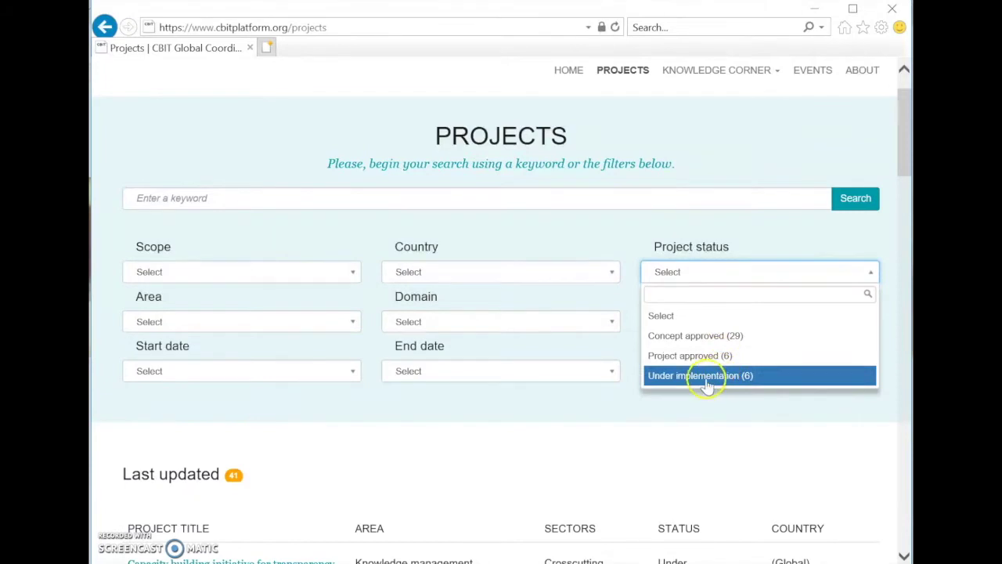
scroll(569, 418, "down", 1)
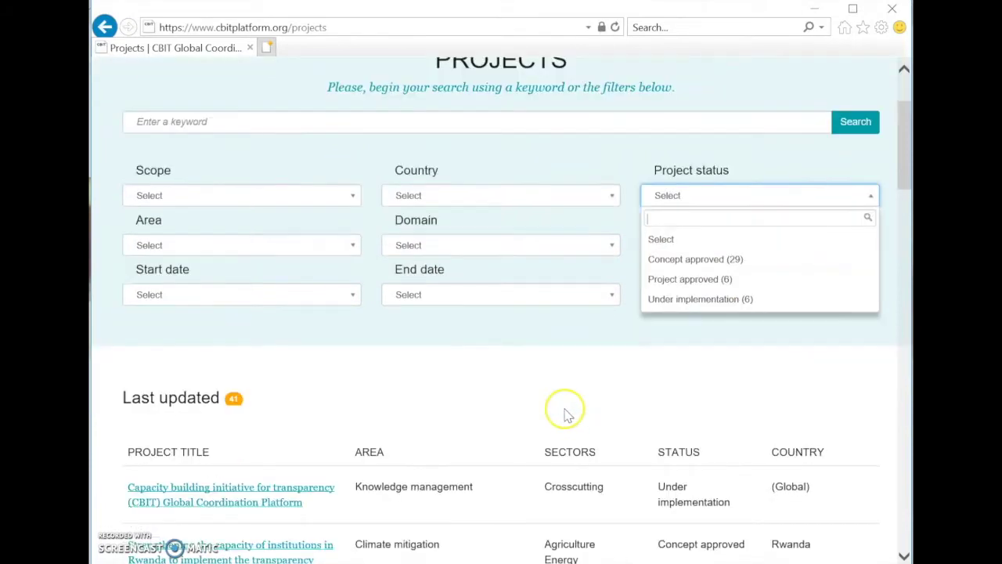
left_click(443, 197)
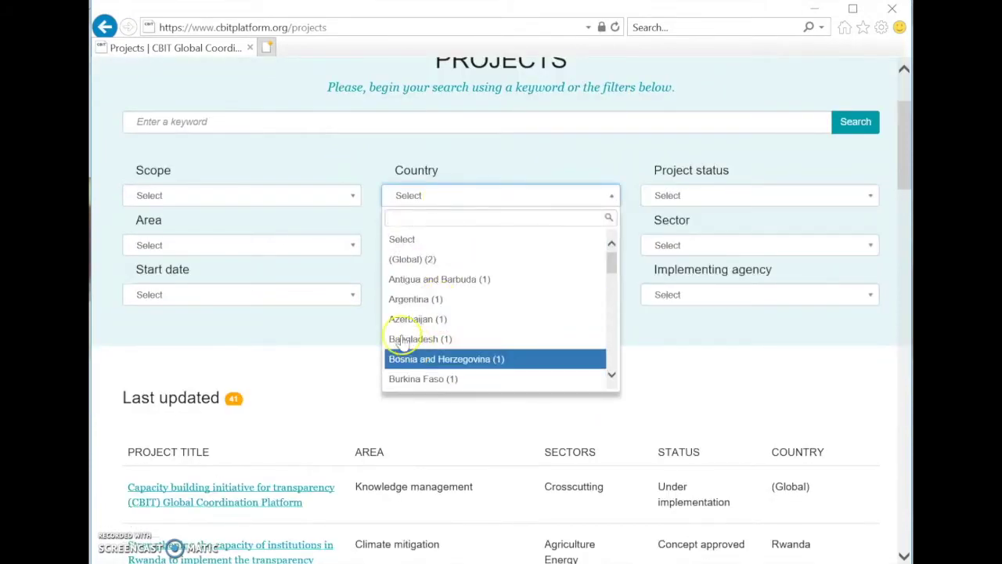
left_click(291, 248)
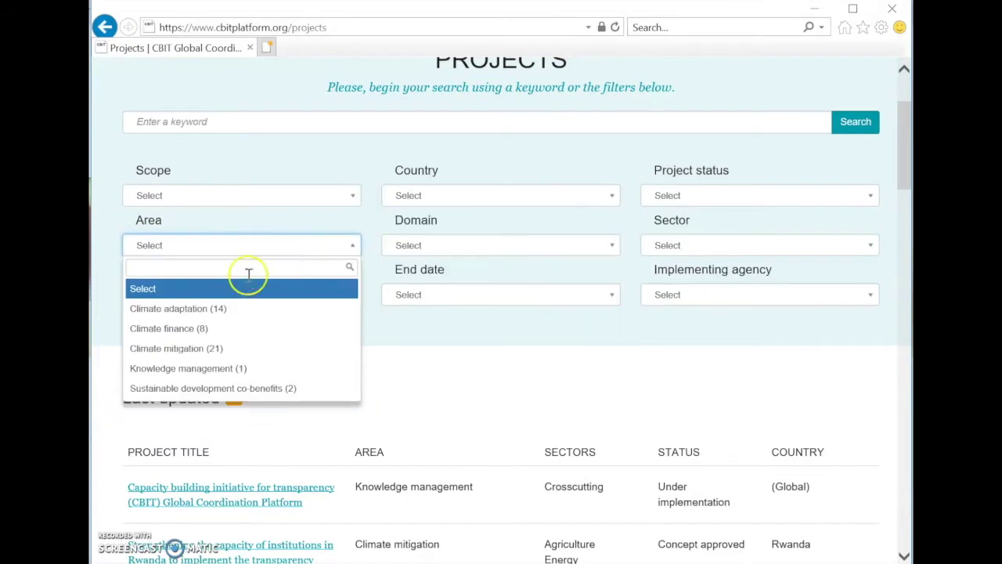
left_click(595, 332)
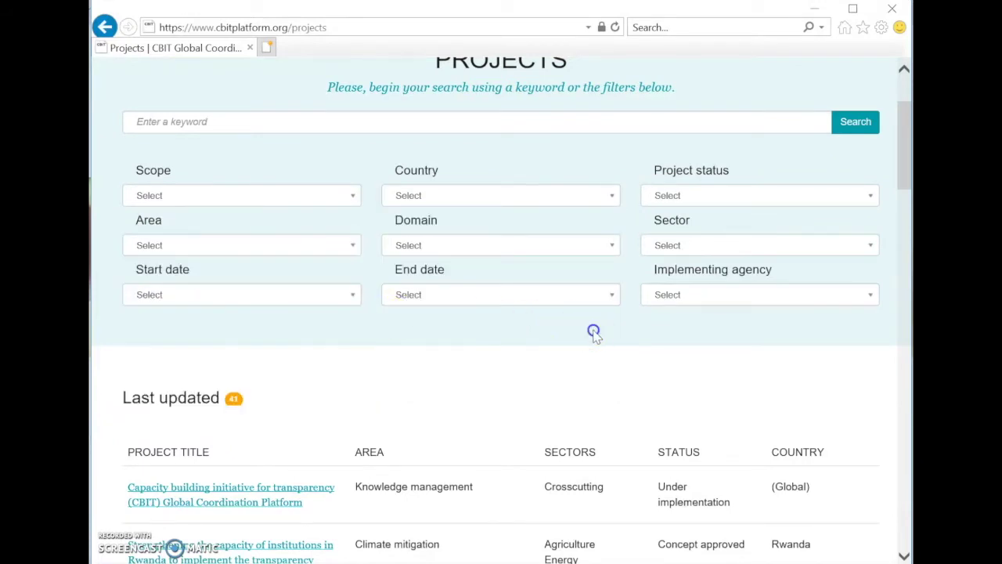
Step: Filter projects by implementing agency UN Environment, review the results, then remove that filter
left_click(689, 297)
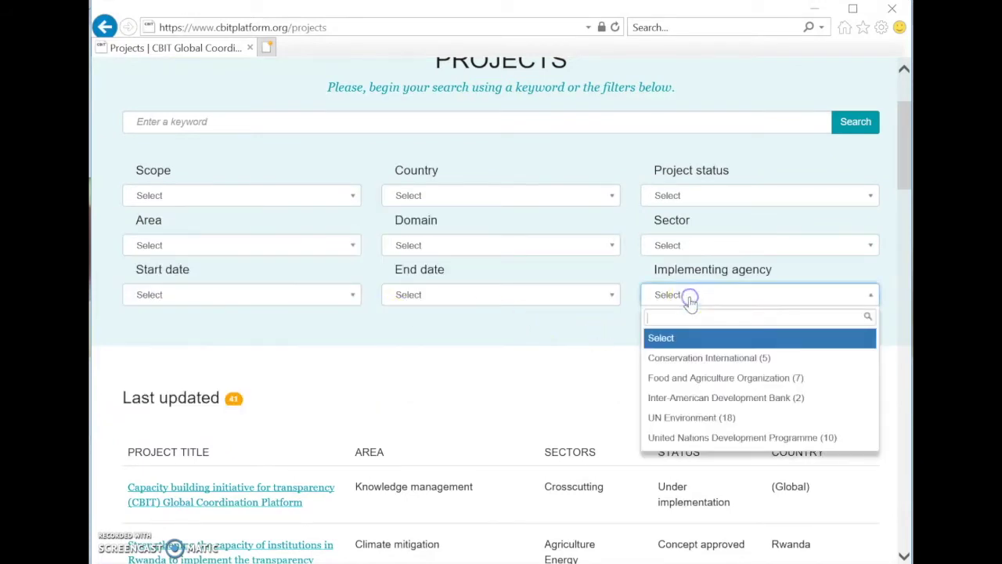
left_click(699, 417)
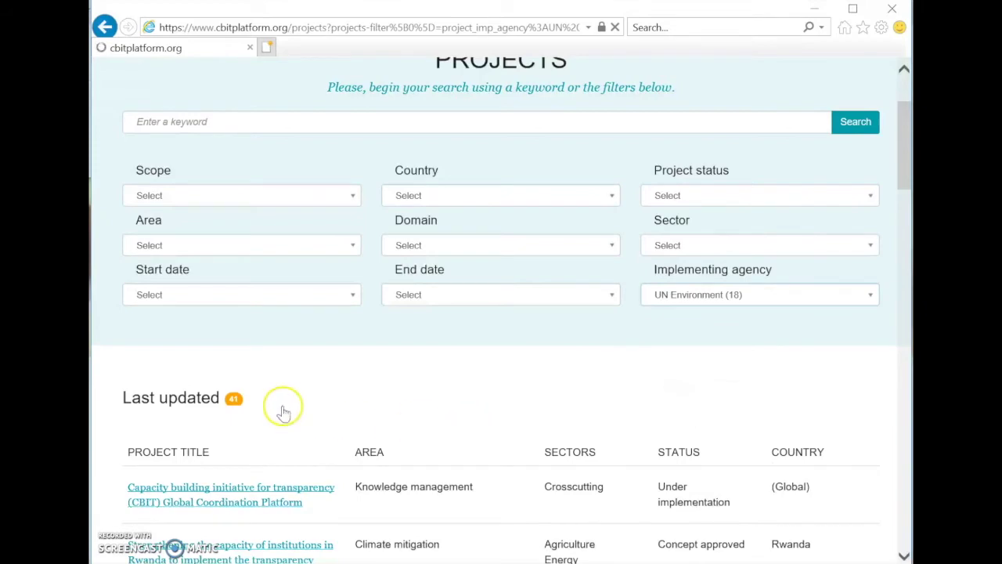
scroll(353, 384, "down", 6)
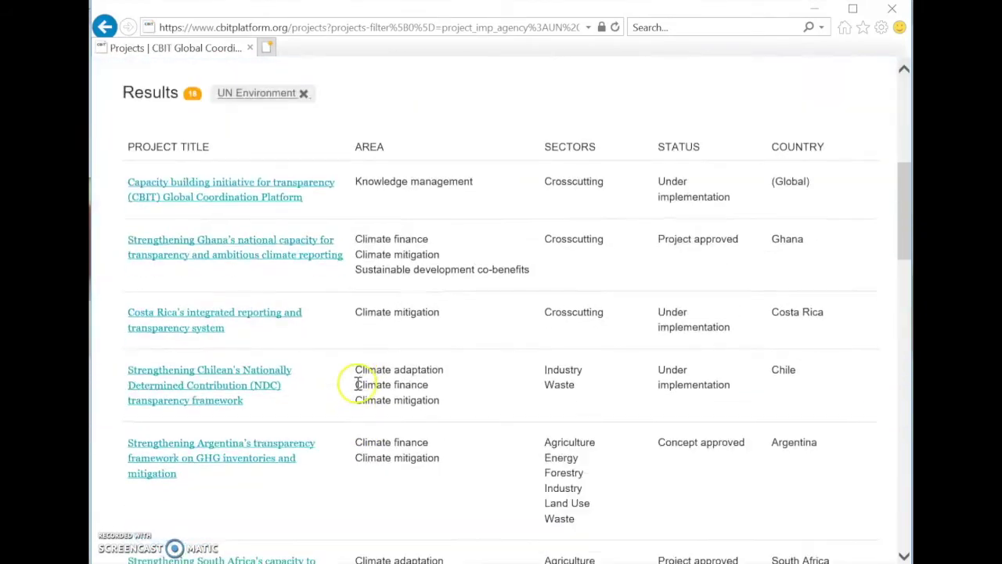
scroll(358, 384, "down", 1)
scroll(294, 220, "up", 1)
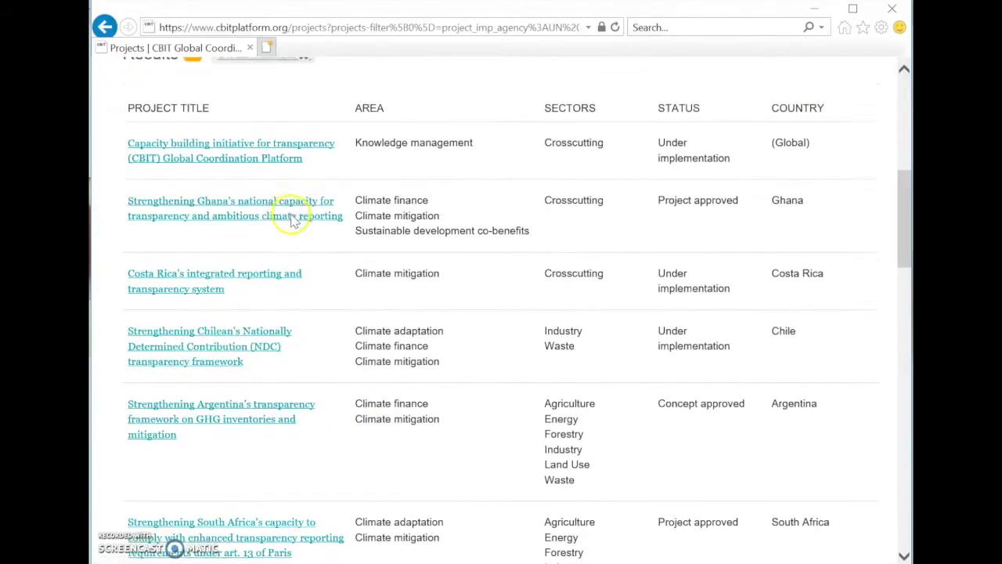
scroll(294, 220, "up", 3)
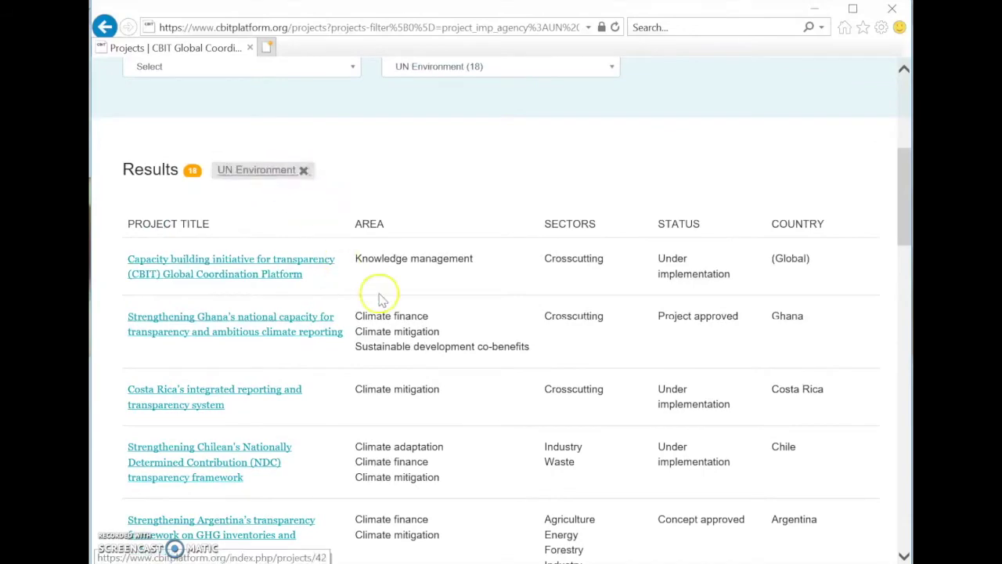
scroll(506, 327, "up", 8)
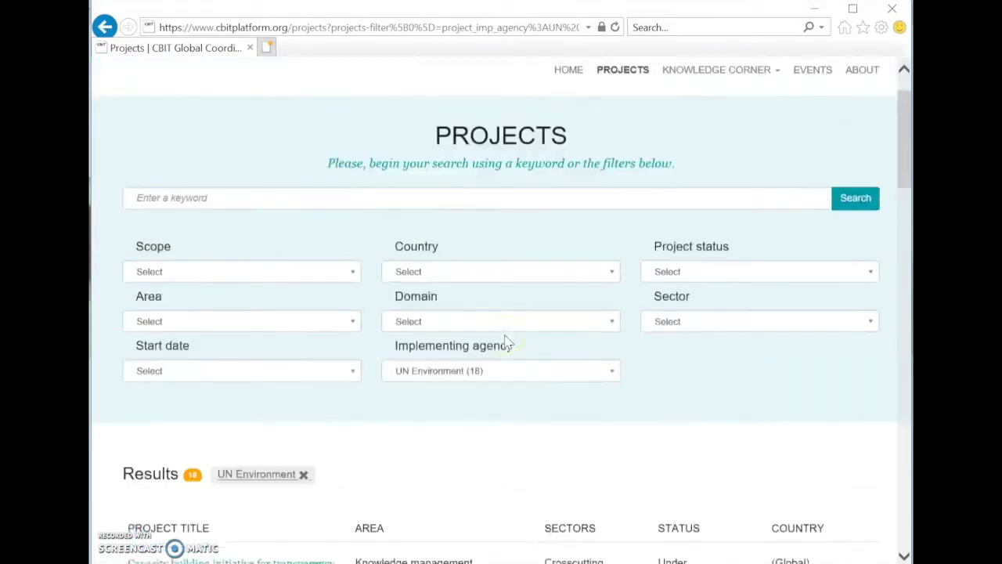
scroll(506, 341, "up", 2)
scroll(506, 340, "down", 4)
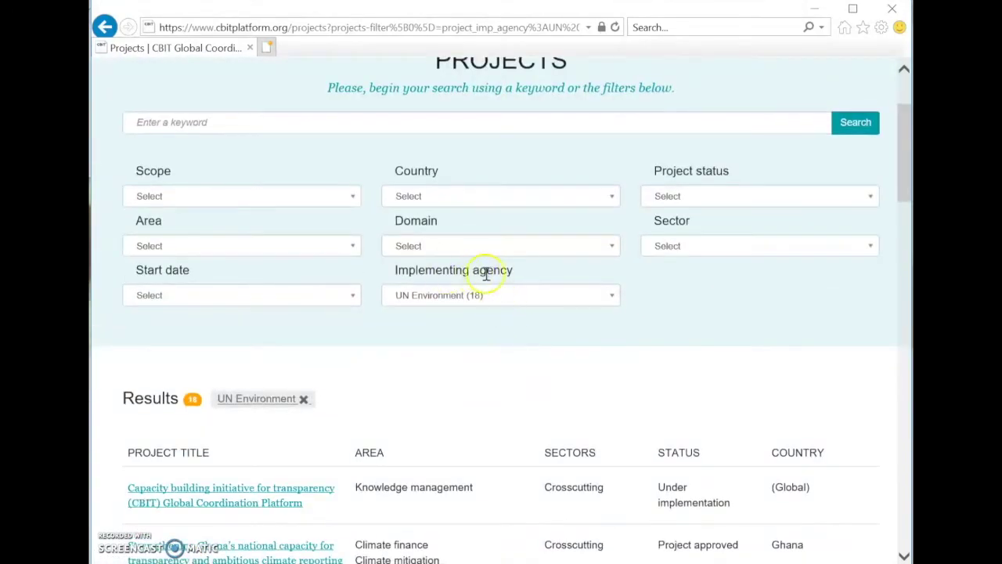
scroll(512, 353, "down", 15)
scroll(515, 359, "up", 7)
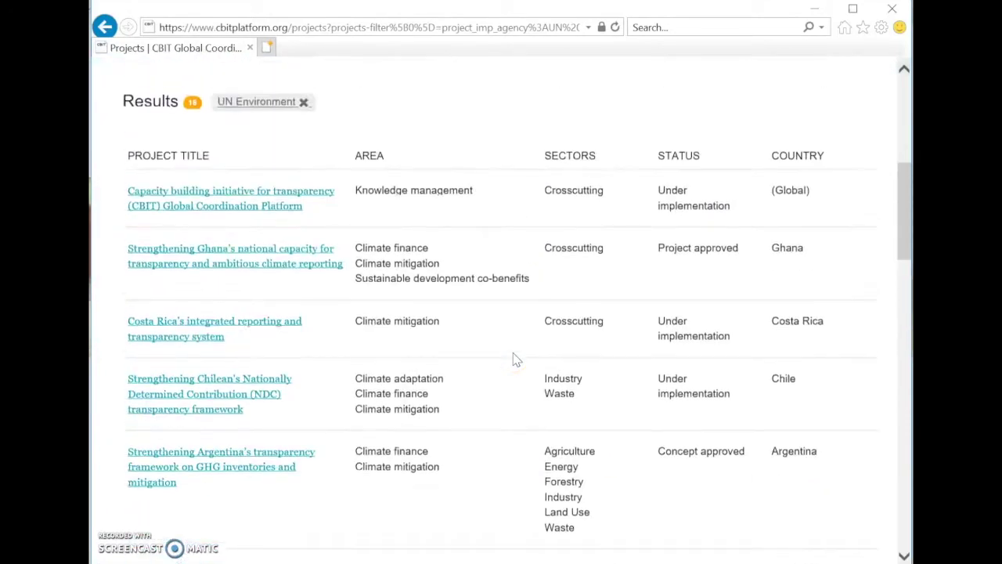
scroll(512, 358, "up", 10)
left_click(302, 480)
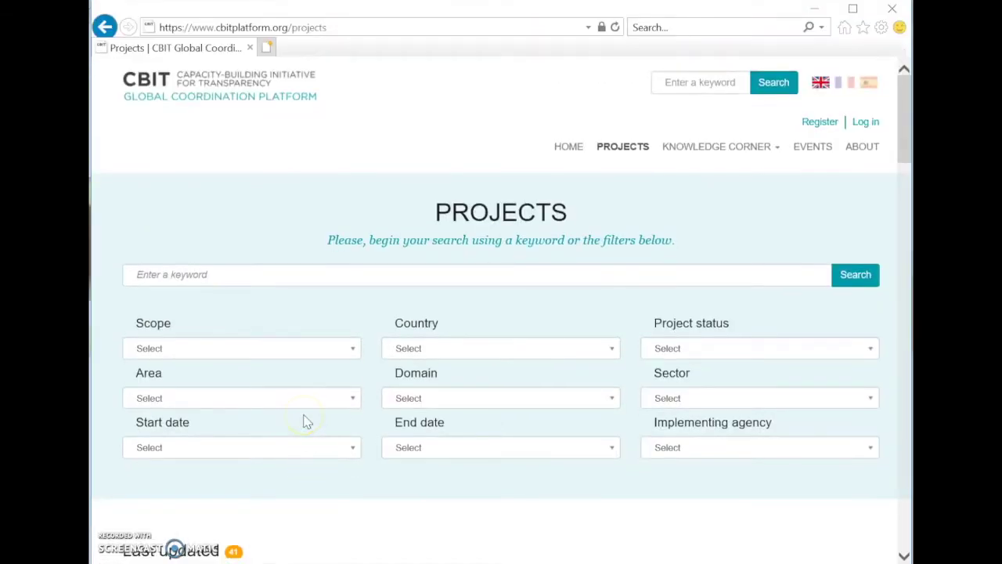
Step: Search projects for 'uruguay' and open the single matching project's details page
left_click(187, 278)
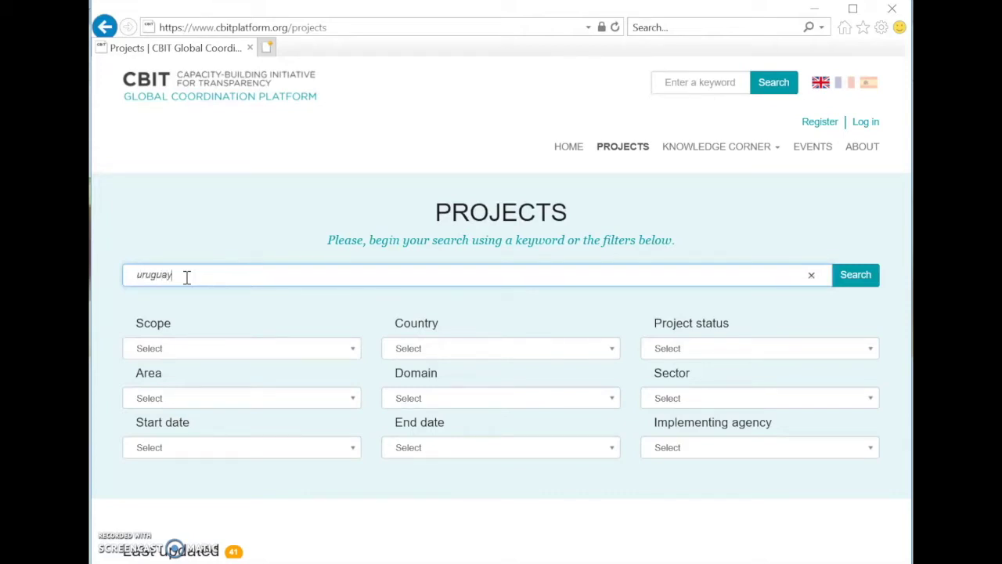
left_click(854, 275)
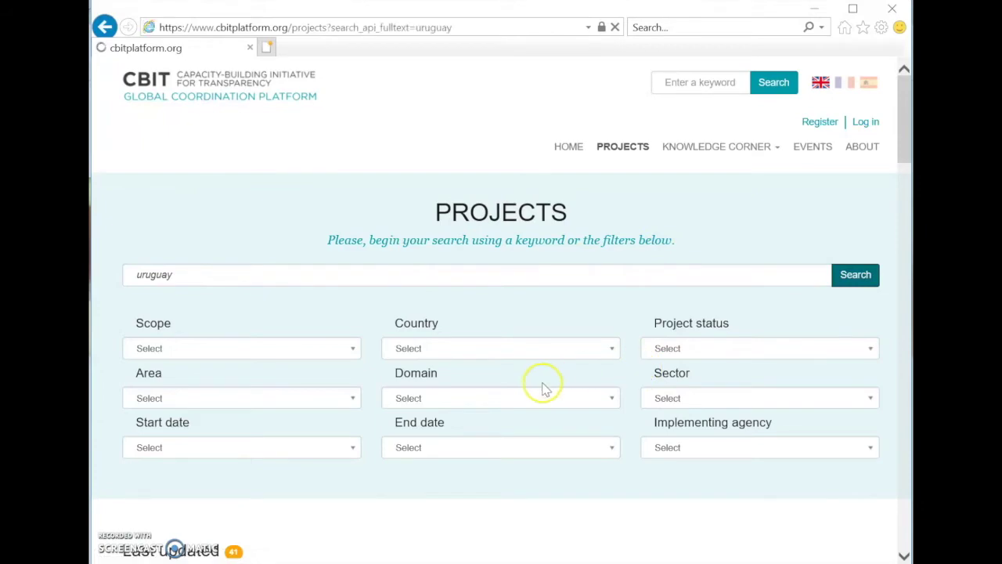
scroll(540, 386, "down", 4)
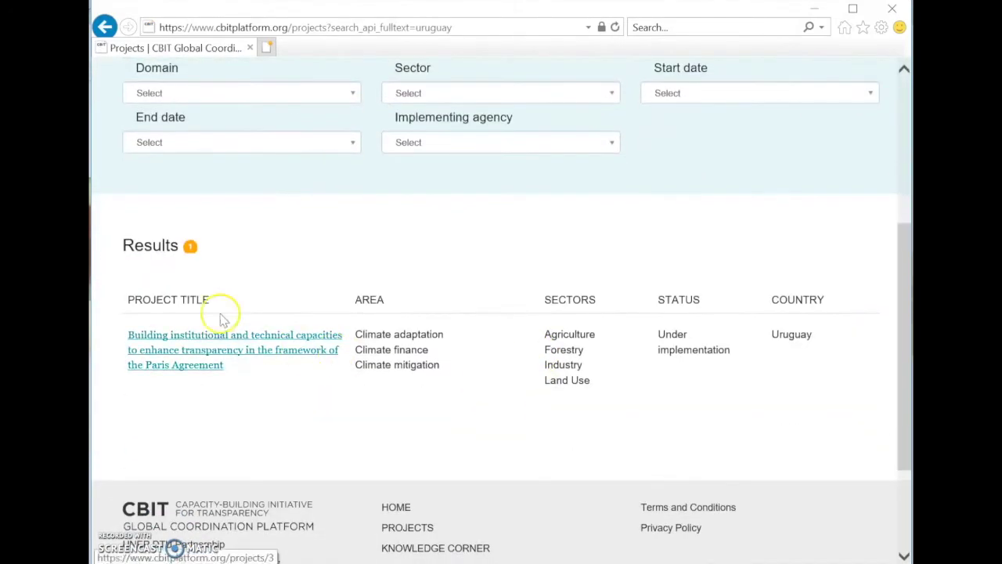
left_click(241, 345)
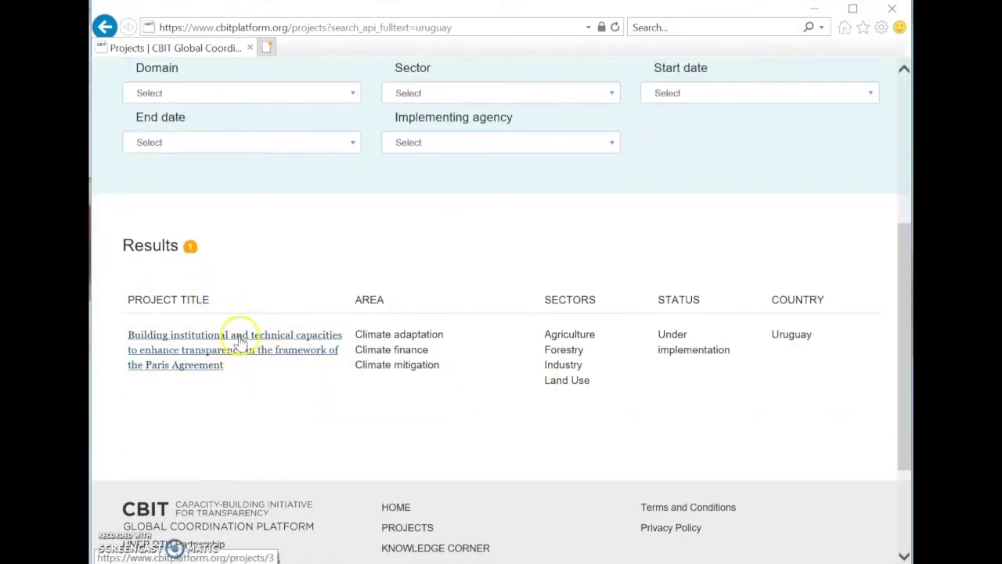
scroll(313, 375, "up", 2)
scroll(313, 376, "down", 2)
left_click(228, 339)
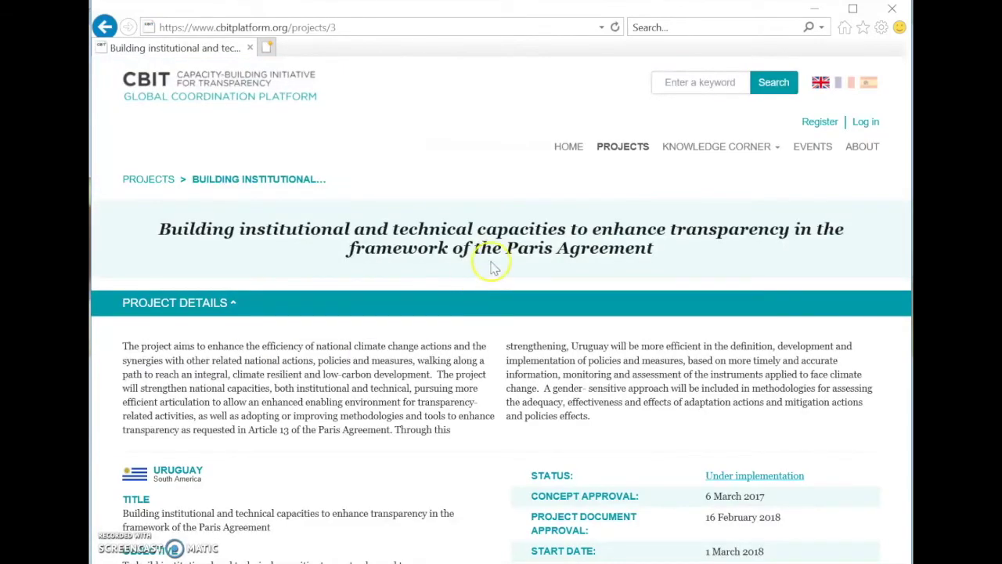
Step: Collapse Project Details, then expand and review the Indicators and Implementation sections
scroll(491, 267, "down", 1)
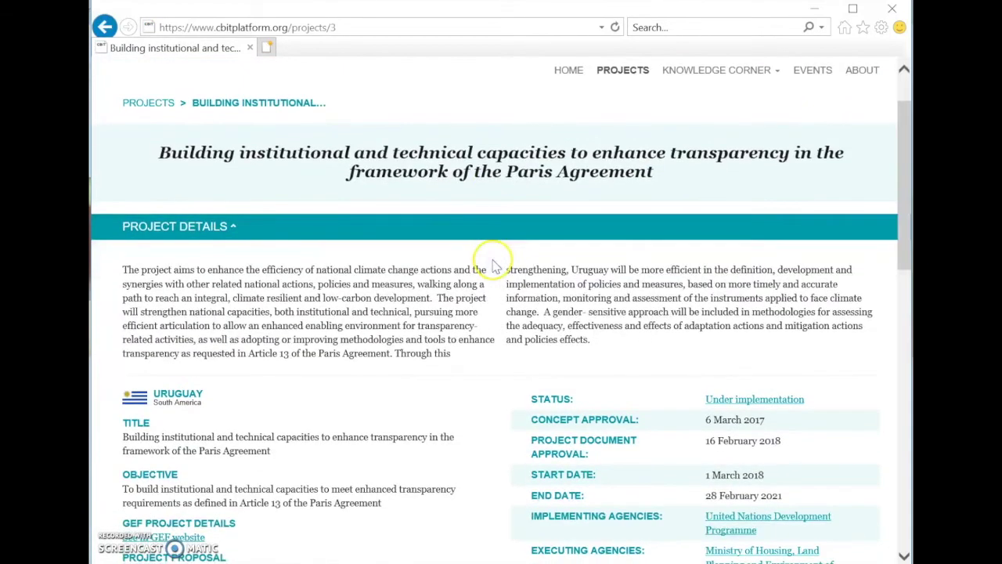
left_click(226, 229)
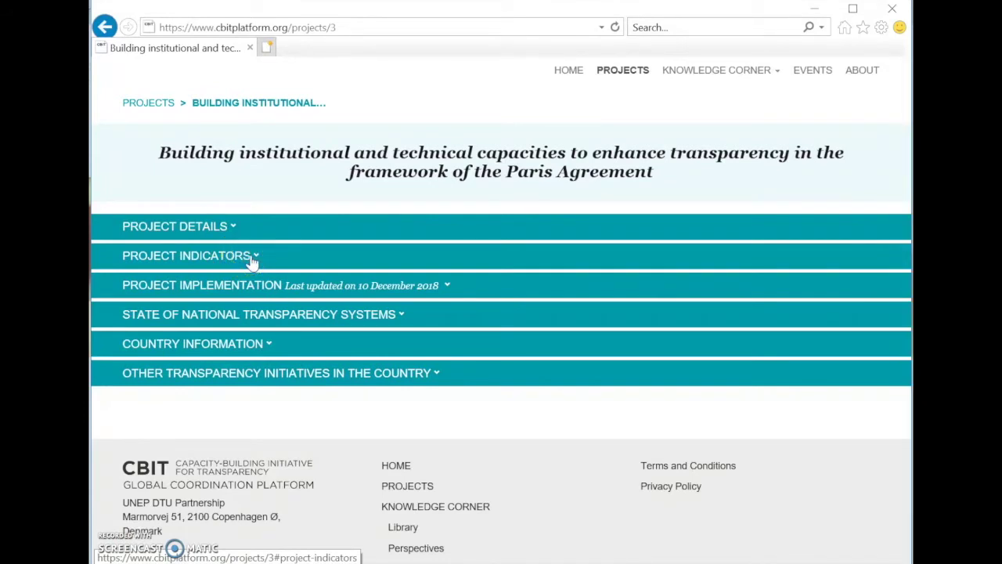
left_click(251, 259)
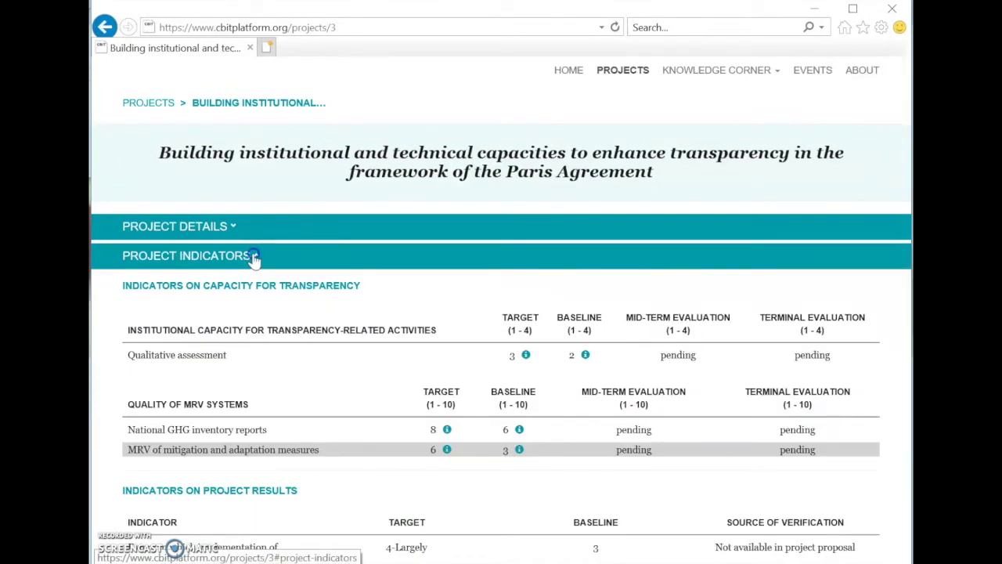
left_click(255, 258)
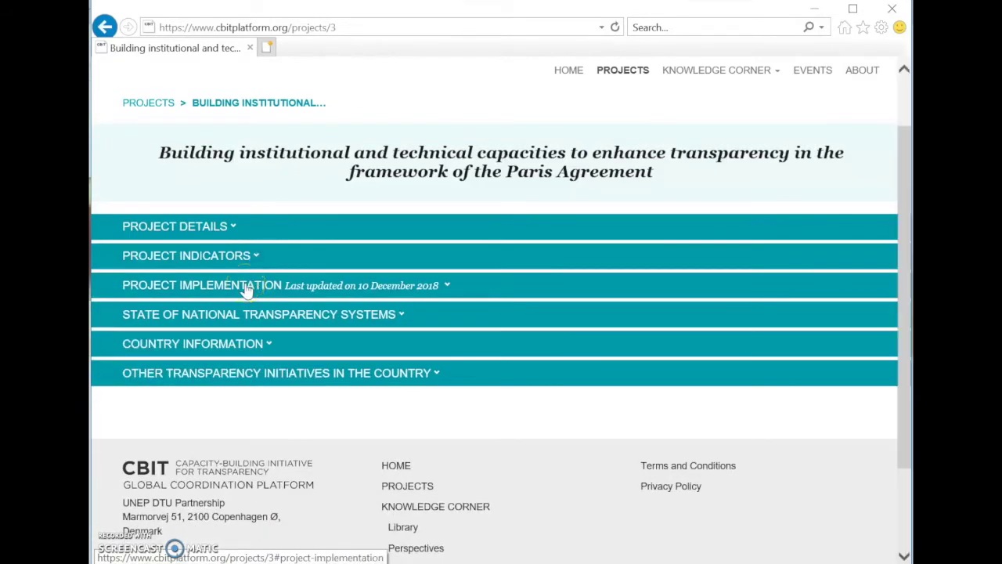
left_click(246, 288)
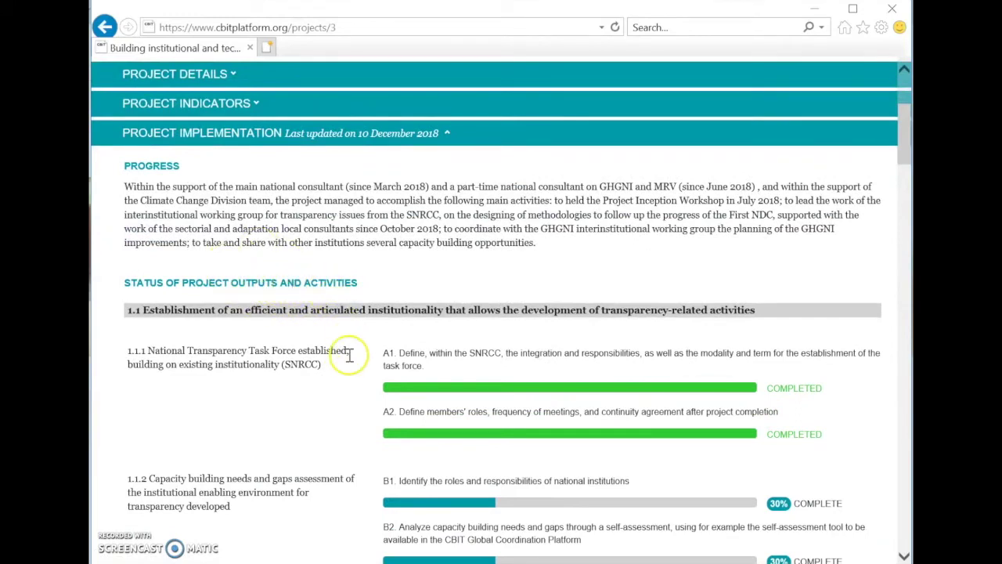
scroll(337, 357, "up", 1)
left_click(267, 210)
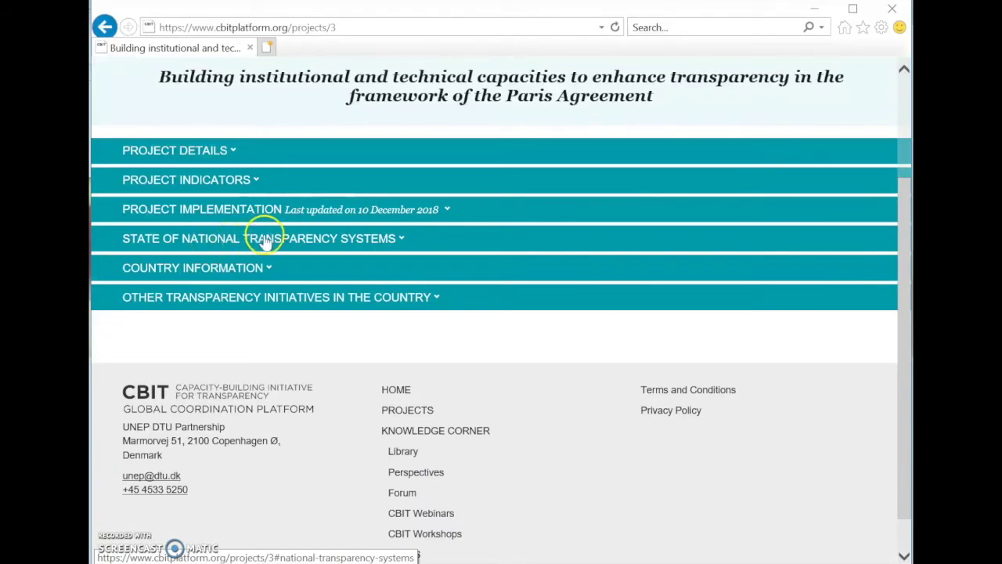
Step: Review the State of National Transparency Systems section, then expand Country Information
left_click(264, 240)
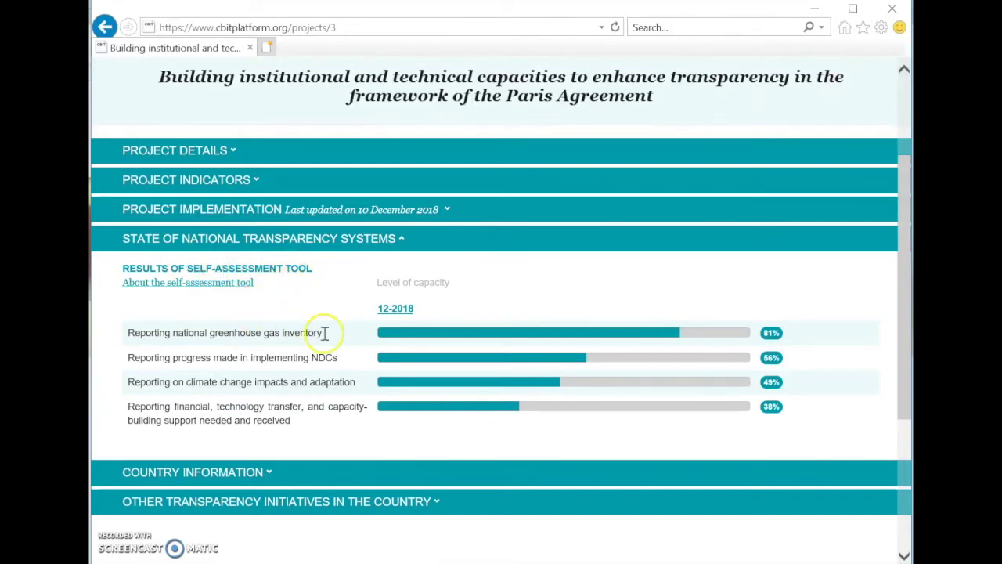
left_click(345, 244)
left_click(252, 269)
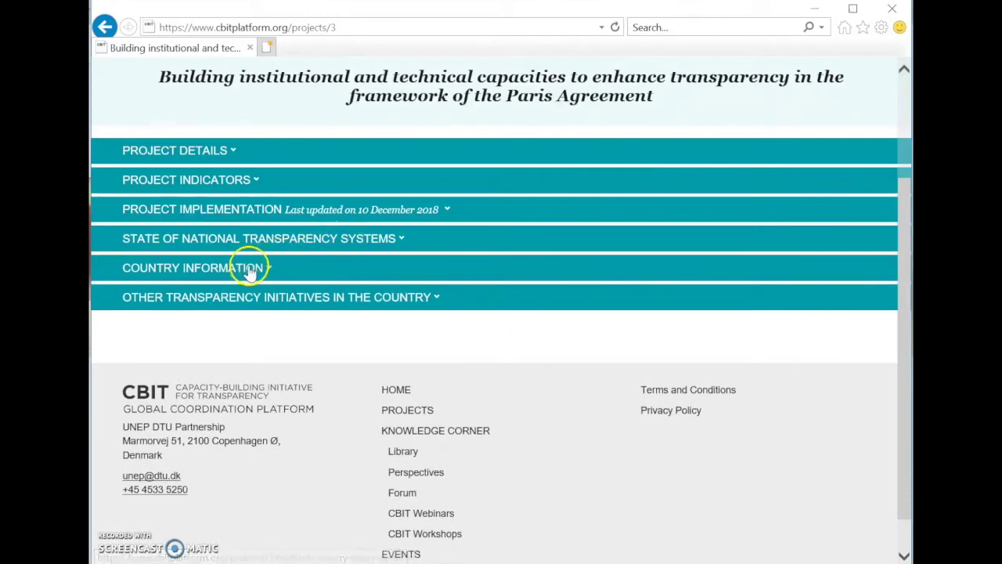
scroll(317, 313, "down", 1)
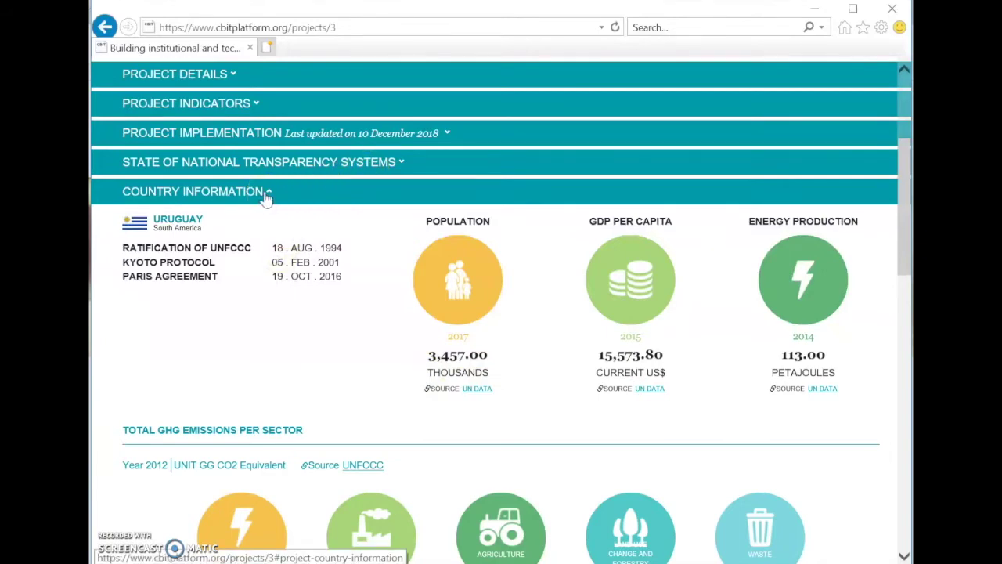
Step: Read through Uruguay's emissions and climate policy data, then collapse Country Information
scroll(266, 200, "down", 6)
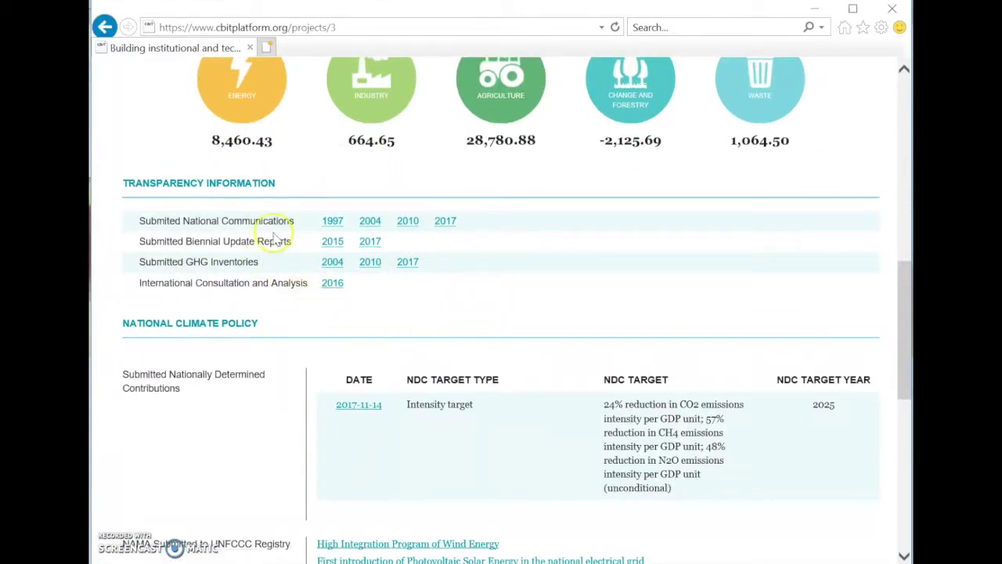
scroll(258, 360, "down", 2)
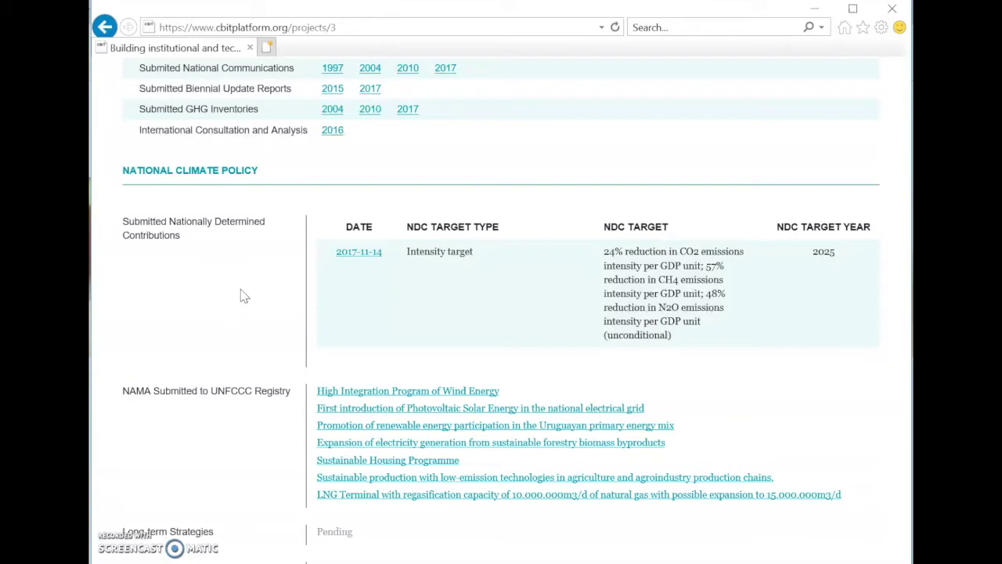
scroll(231, 298, "down", 3)
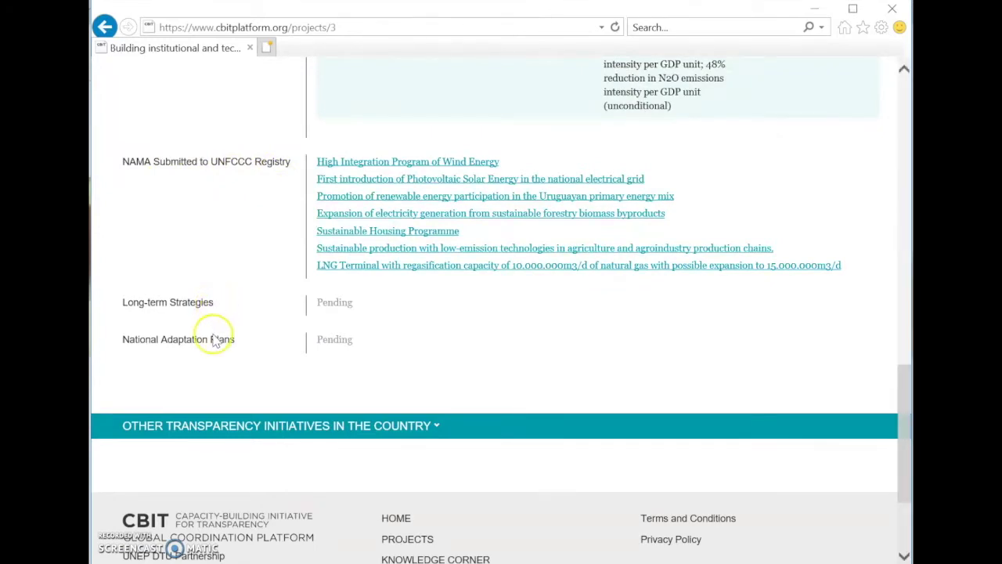
scroll(245, 341, "down", 1)
scroll(248, 338, "up", 6)
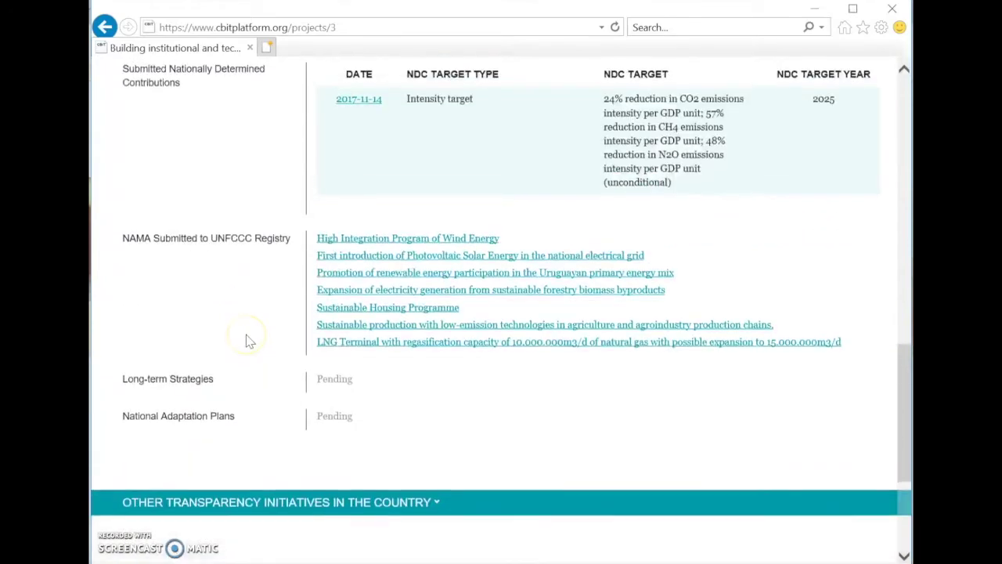
scroll(227, 313, "up", 4)
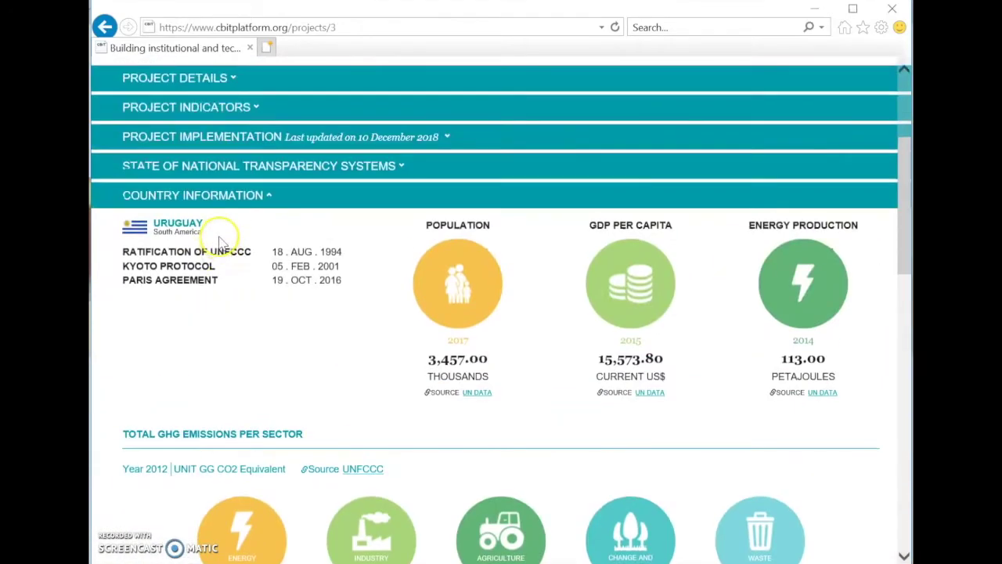
left_click(249, 257)
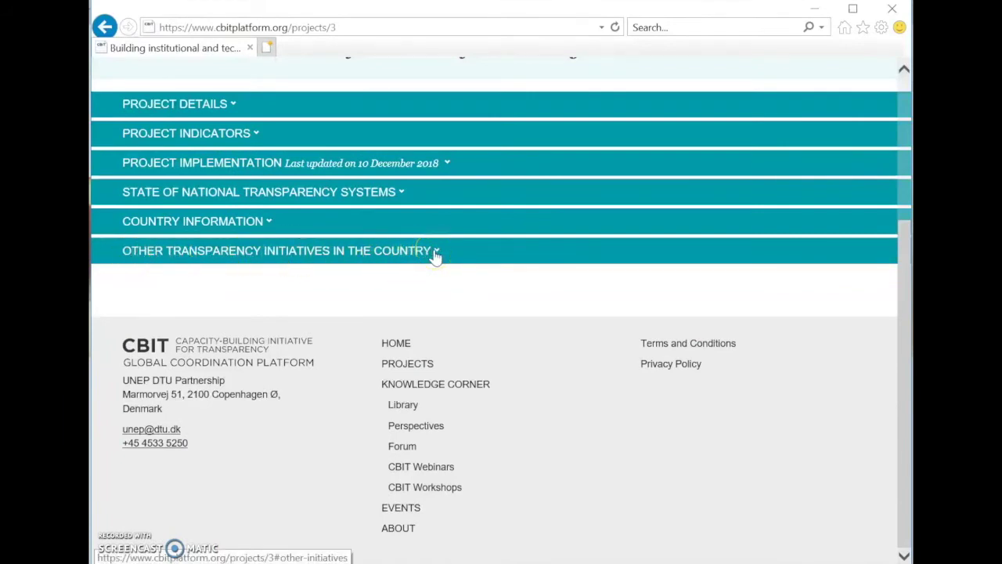
Step: Scroll back to the top of the Uruguay project page
scroll(436, 261, "up", 1)
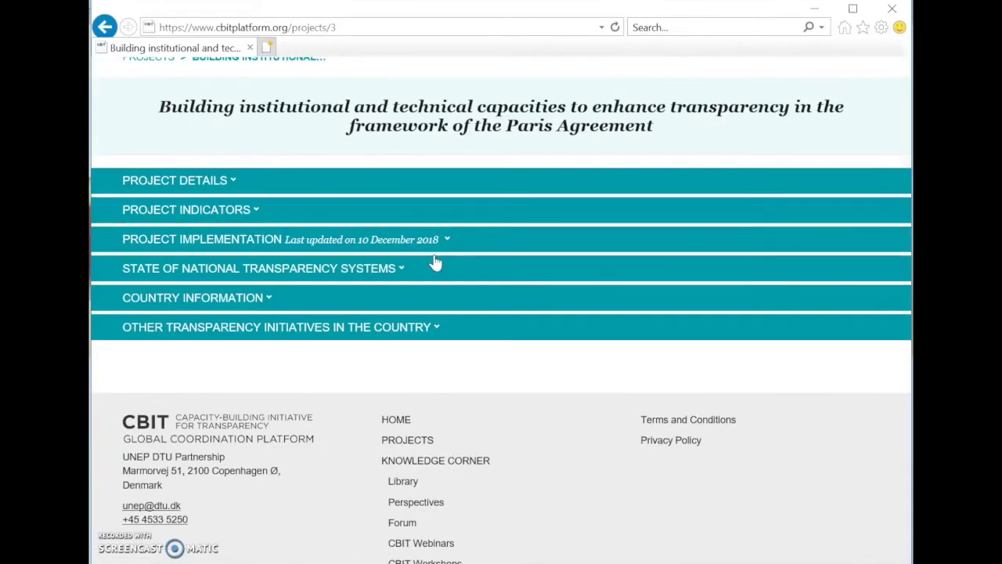
left_click(435, 271)
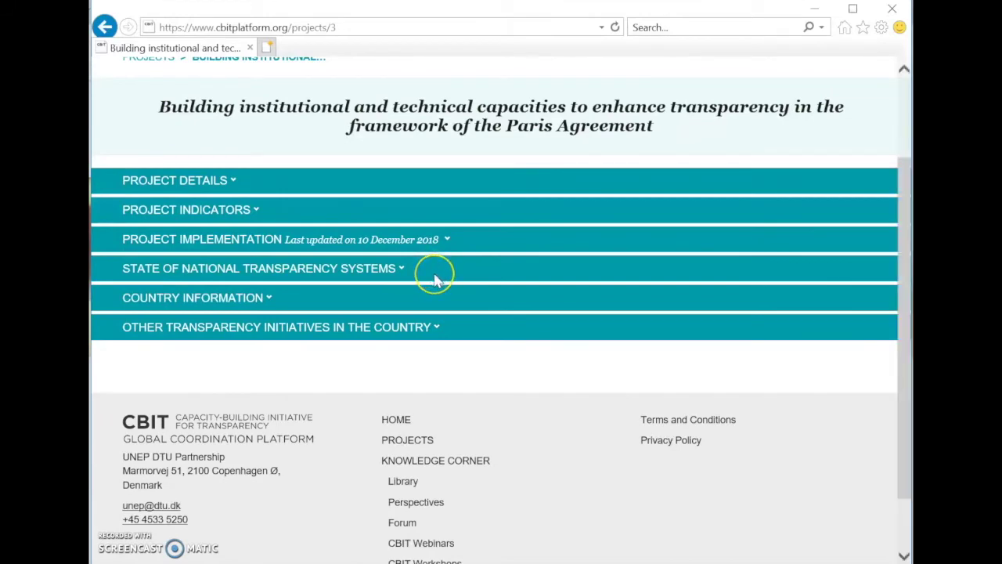
scroll(435, 282, "up", 2)
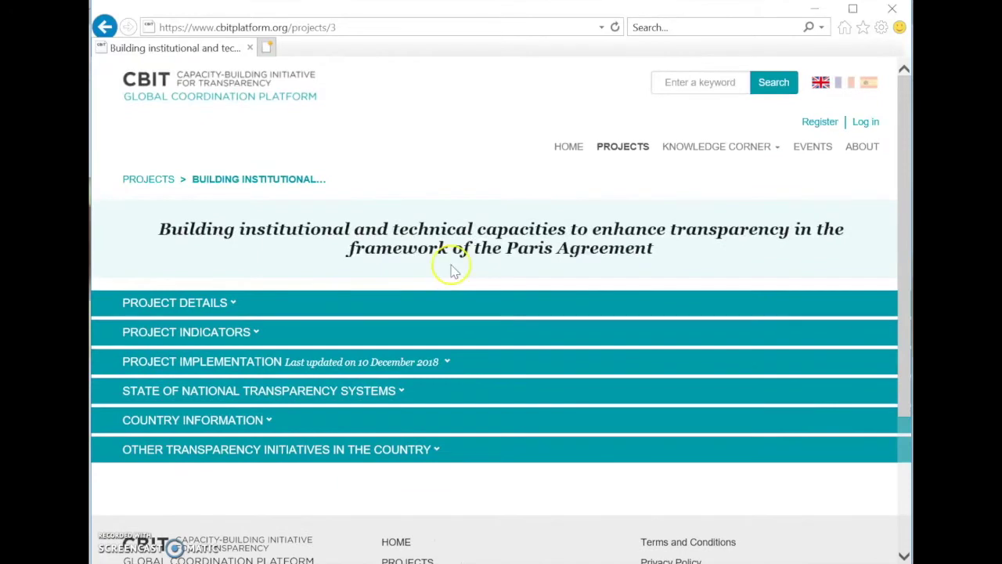
mouse_move(722, 153)
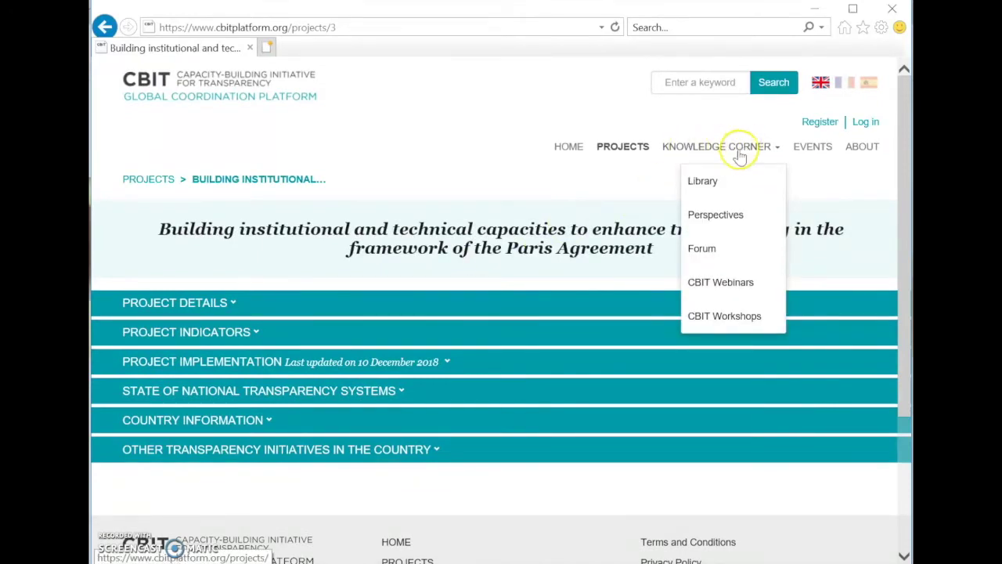
Step: Open the Library and inspect its resource type, sector and language filter options
left_click(718, 180)
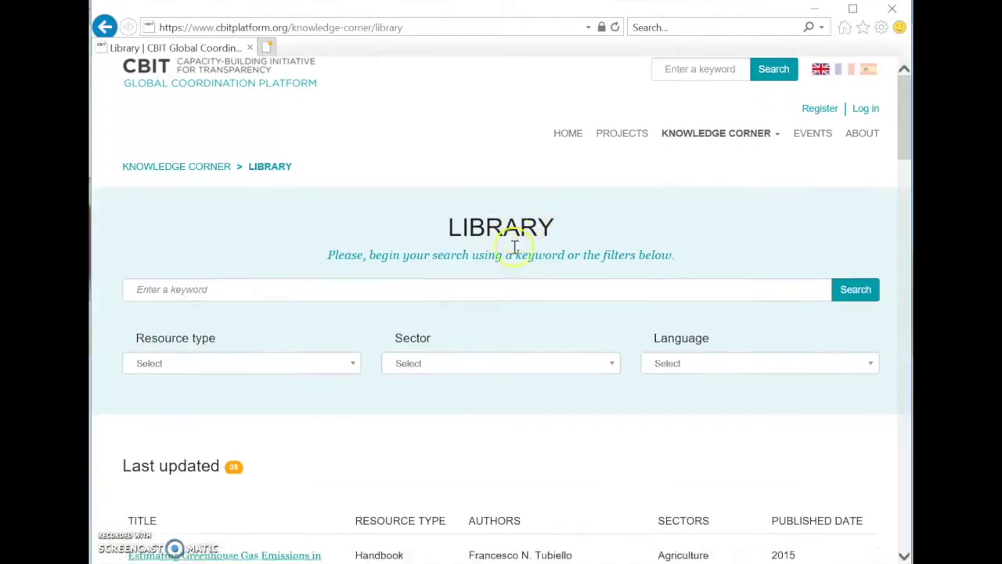
scroll(515, 247, "down", 2)
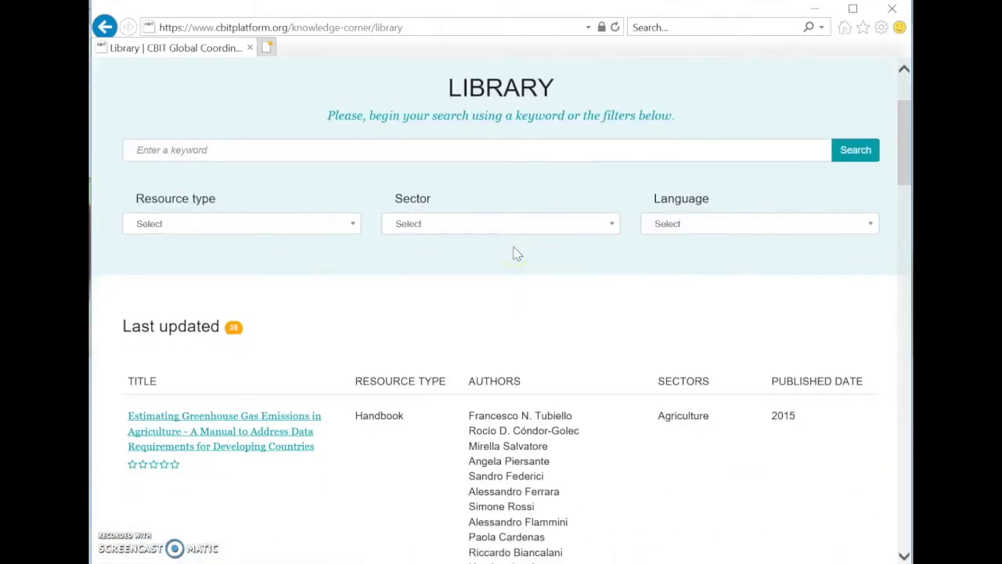
scroll(517, 253, "down", 1)
scroll(514, 252, "up", 3)
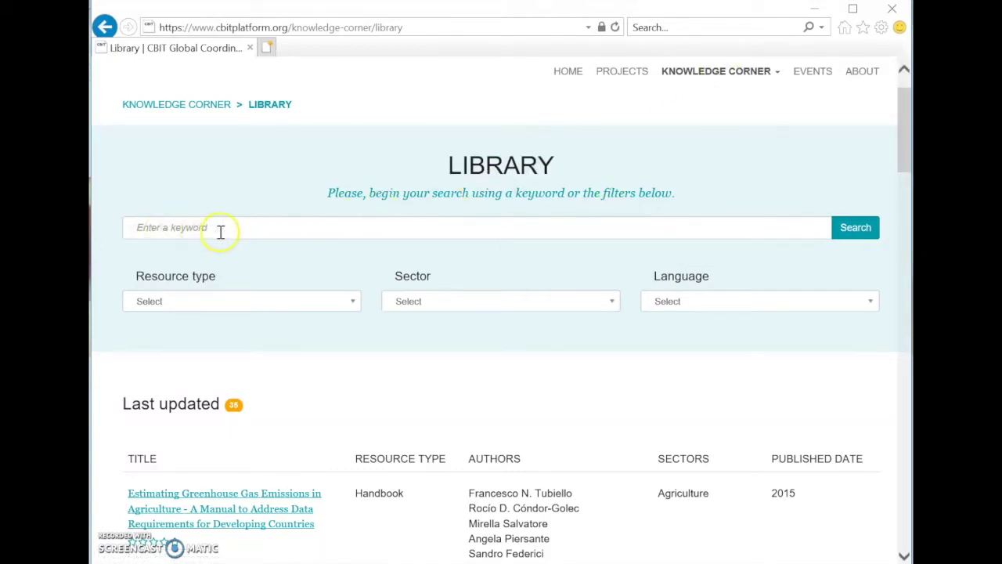
left_click(162, 301)
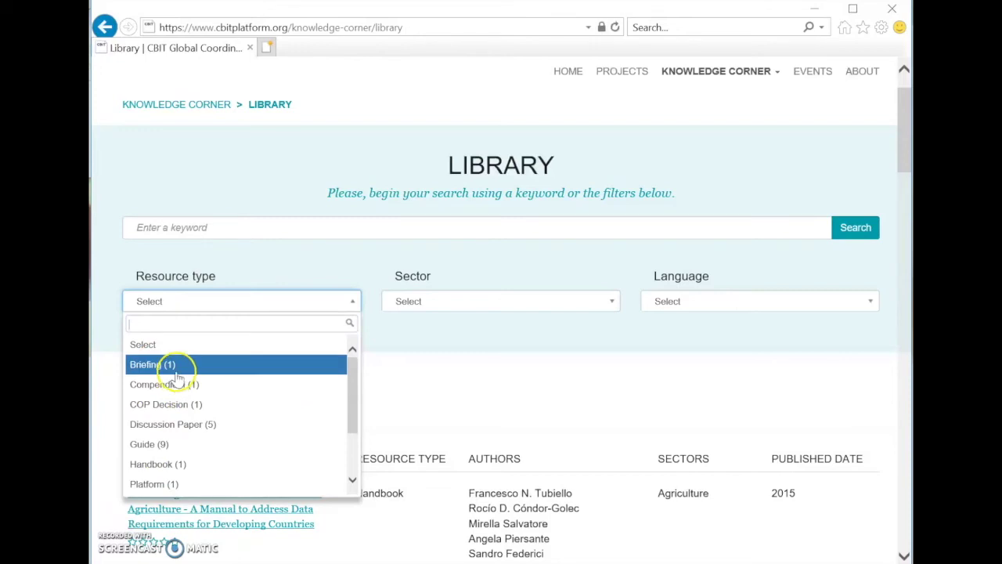
left_click(457, 299)
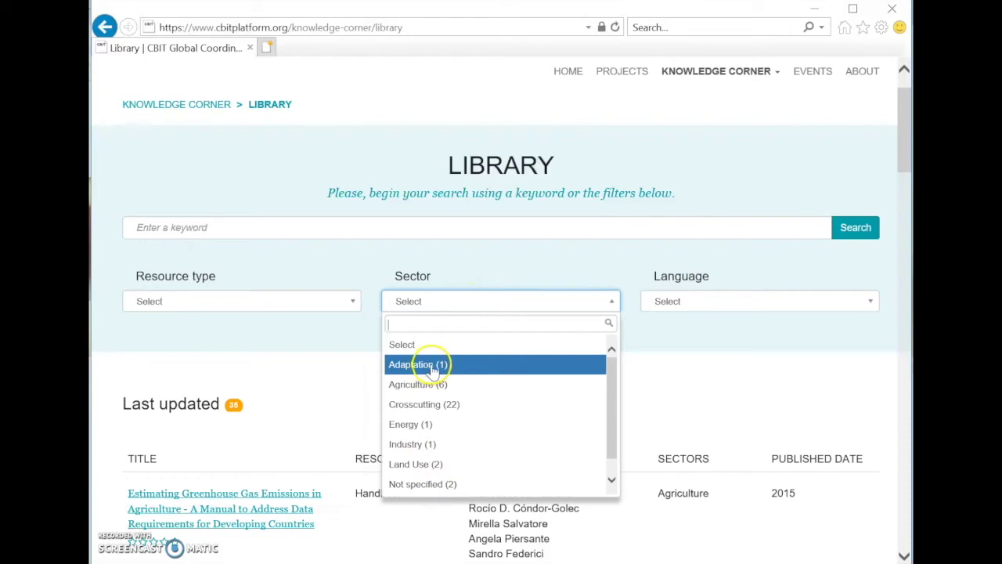
left_click(683, 303)
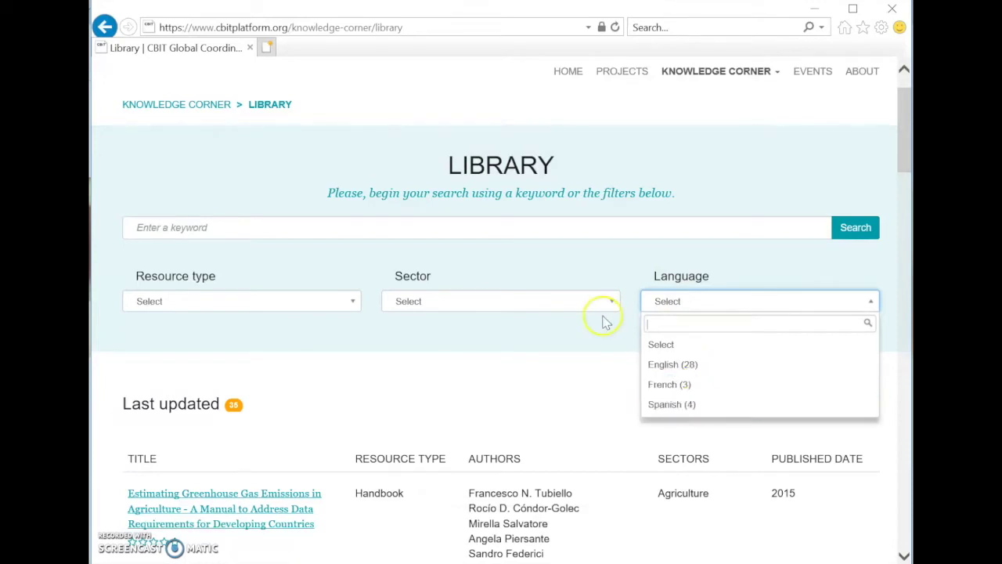
scroll(580, 317, "up", 2)
Step: Go to the Knowledge Corner Perspectives article list
left_click(730, 148)
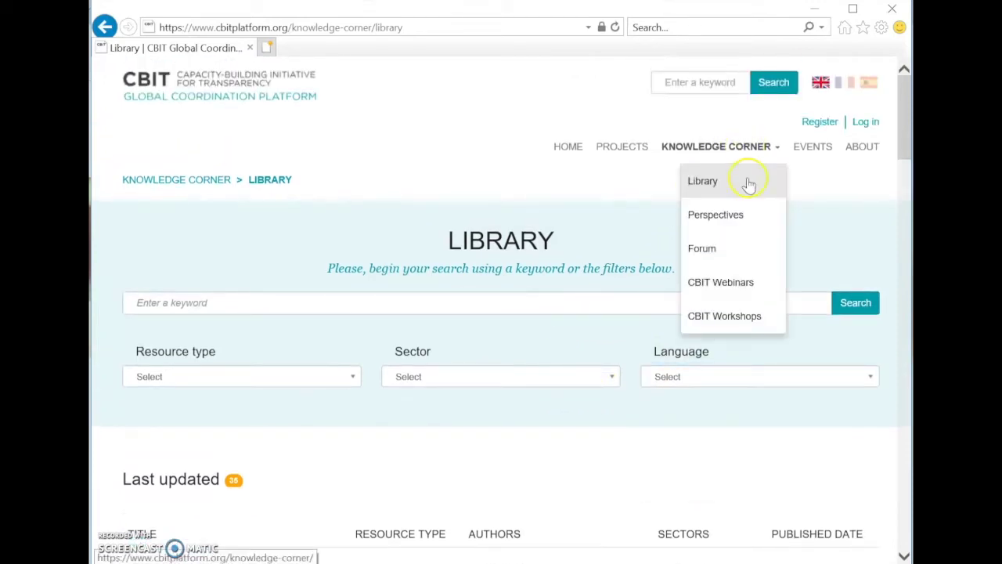
left_click(731, 223)
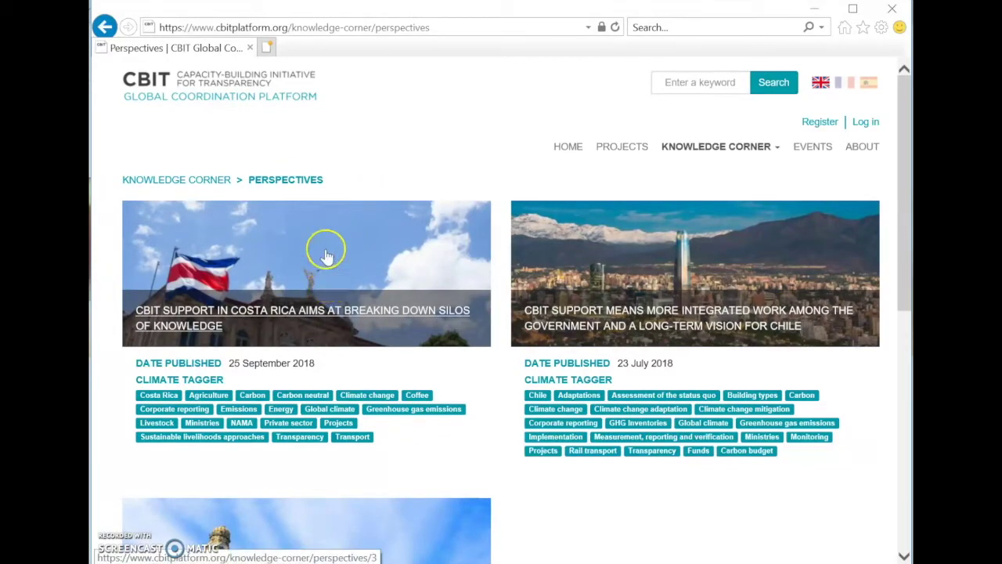
scroll(331, 287, "down", 1)
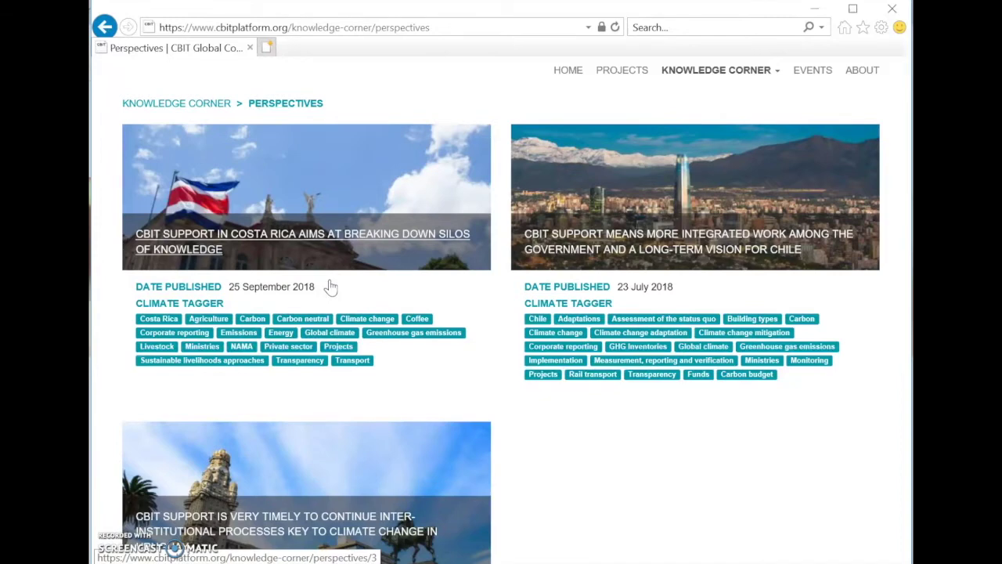
scroll(331, 287, "up", 1)
Step: Read the Costa Rica article, then close it to return to Perspectives
mouse_move(754, 154)
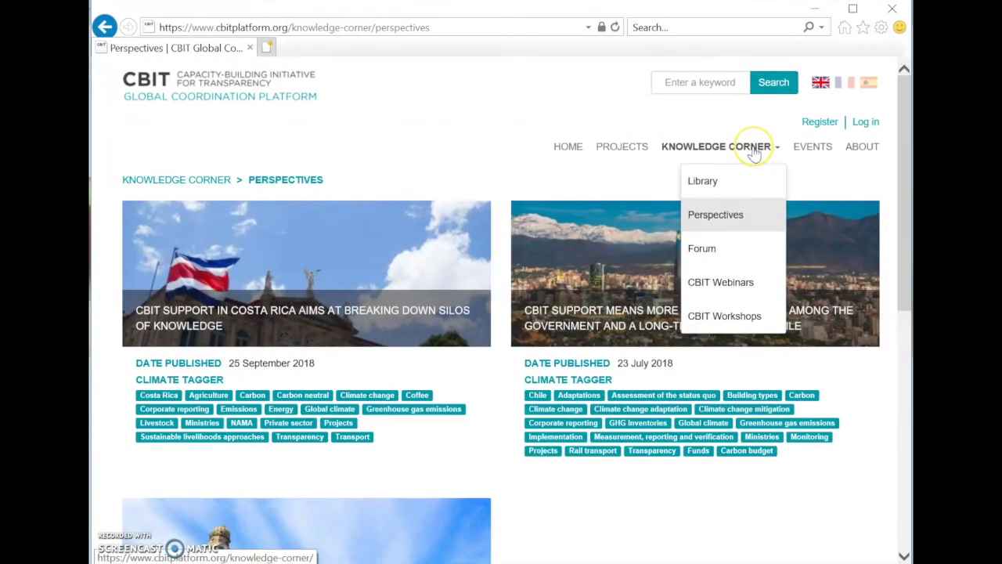
left_click(280, 315)
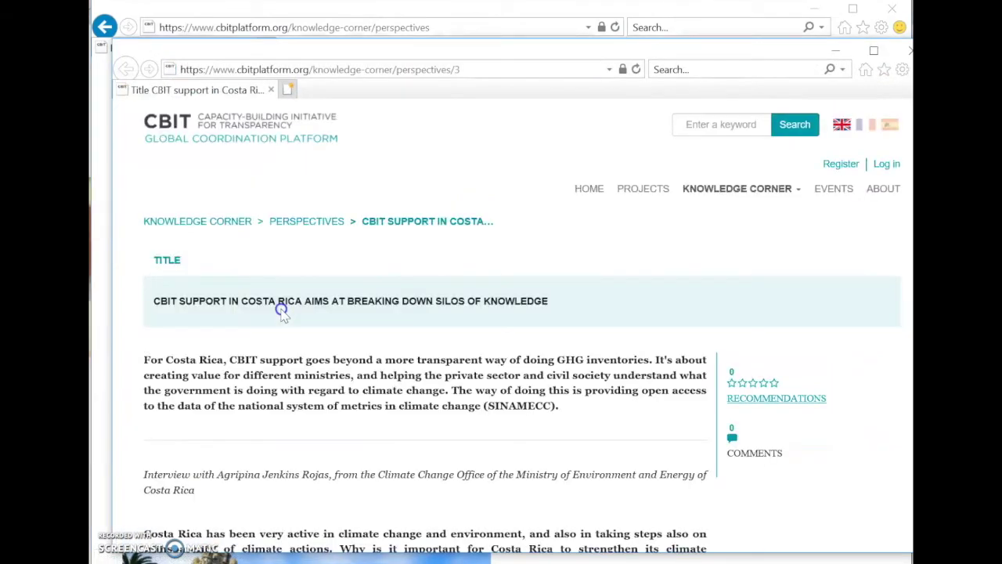
scroll(284, 313, "down", 6)
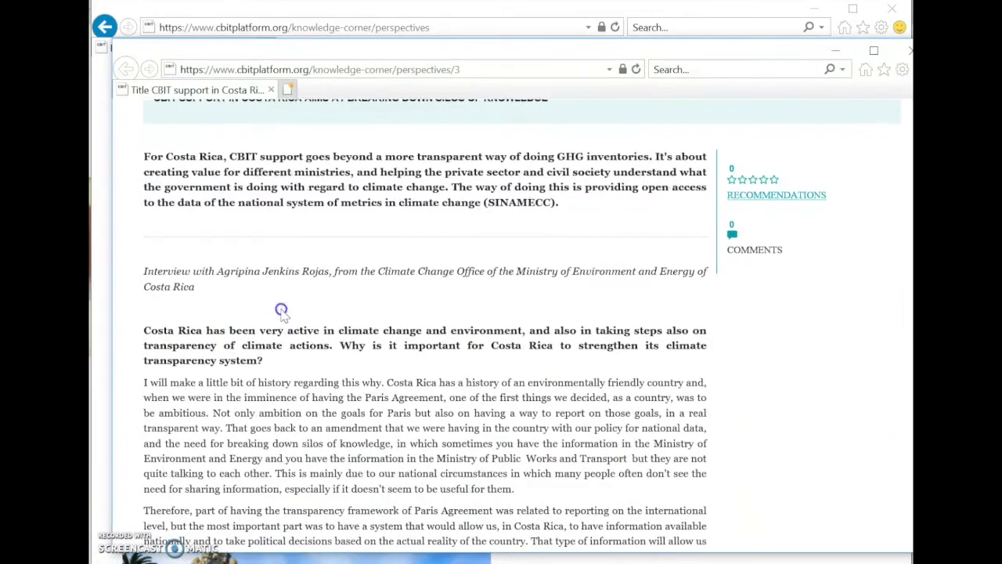
scroll(284, 309, "up", 6)
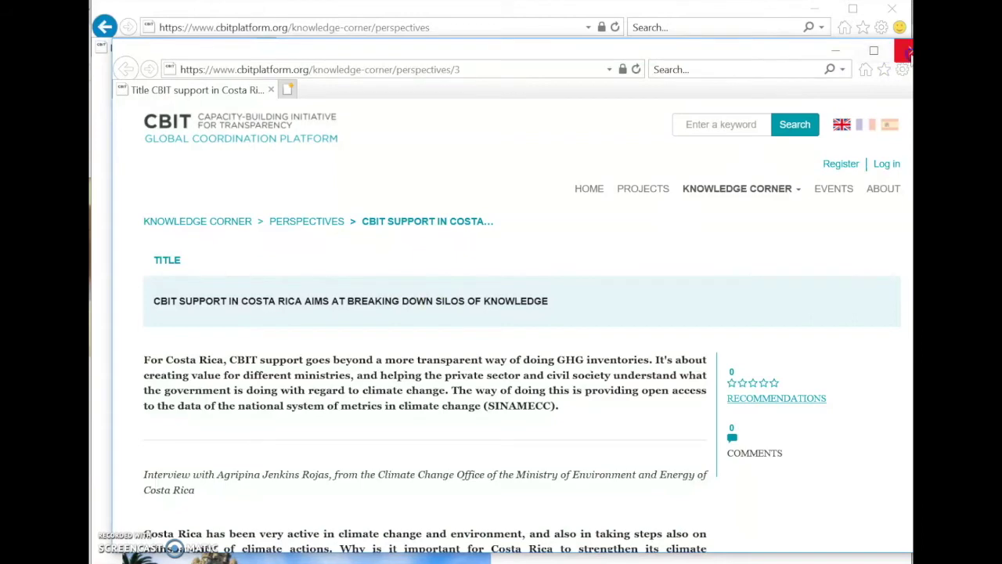
left_click(906, 51)
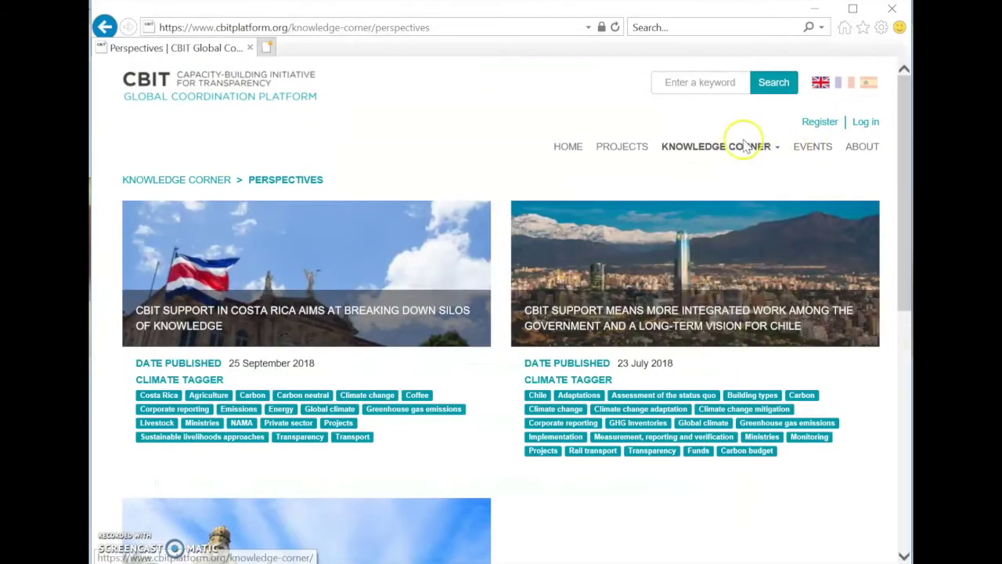
Step: Go to the Forum page and open the 'Feedback on the CBIT Platform' forum
mouse_move(740, 144)
left_click(702, 249)
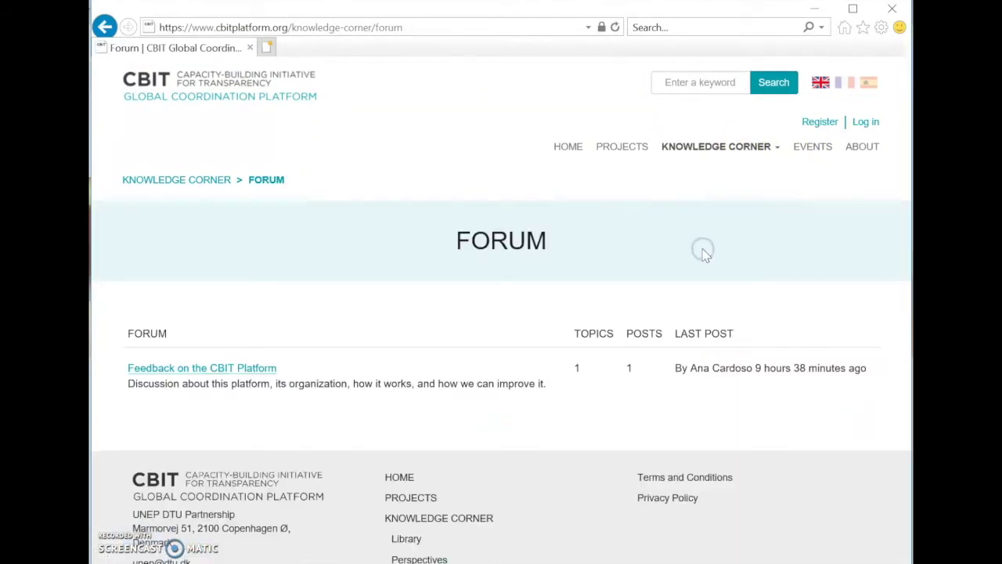
scroll(304, 284, "down", 1)
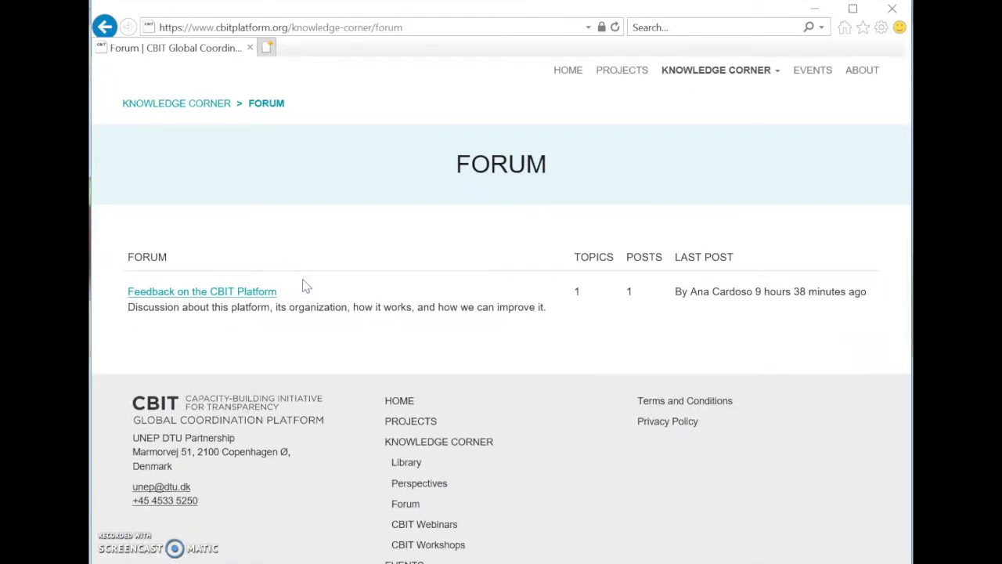
scroll(306, 286, "up", 1)
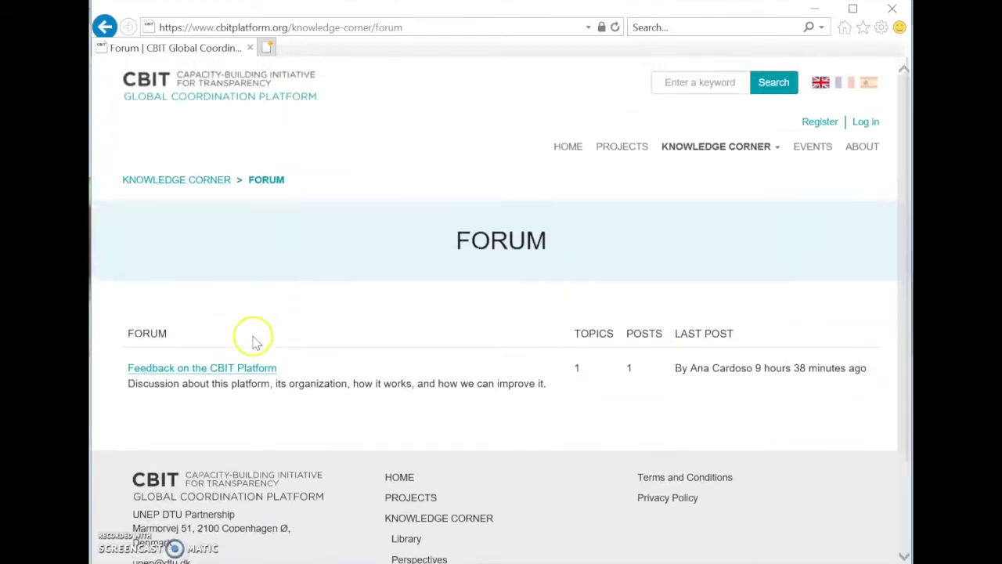
left_click(241, 372)
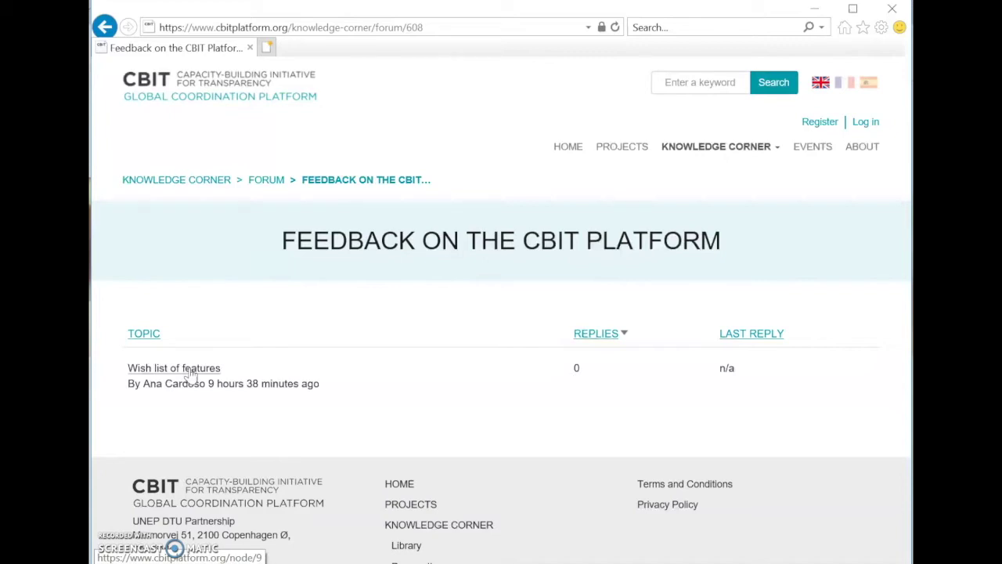
Step: Open CBIT Webinars to view the 27 June 2018 long-term climate strategies webinar
mouse_move(764, 155)
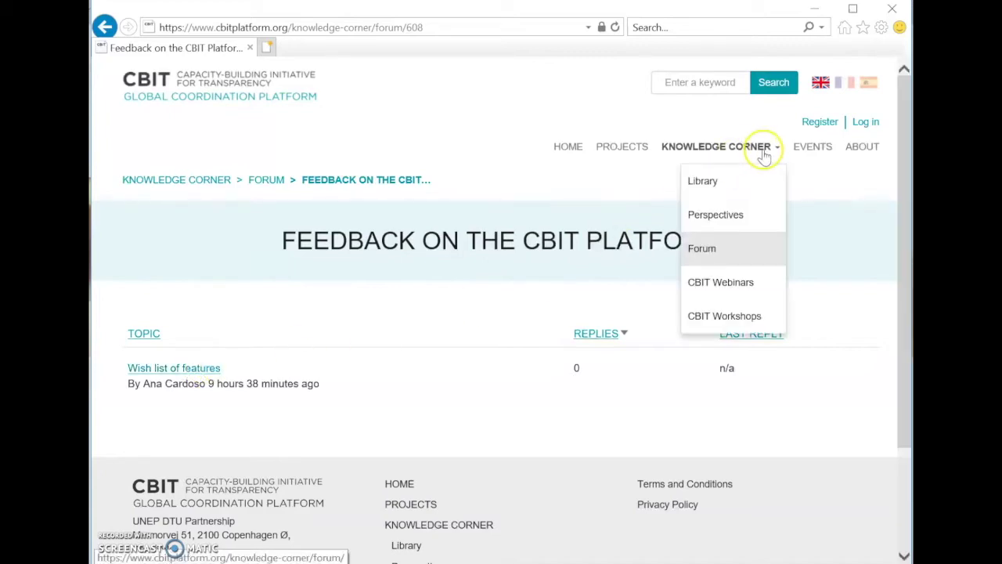
left_click(748, 280)
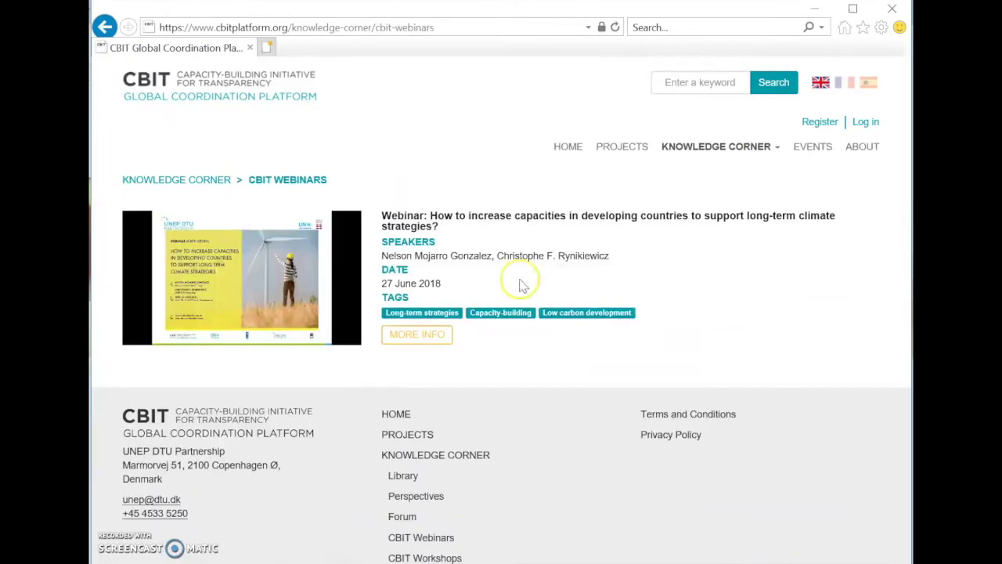
left_click(232, 291)
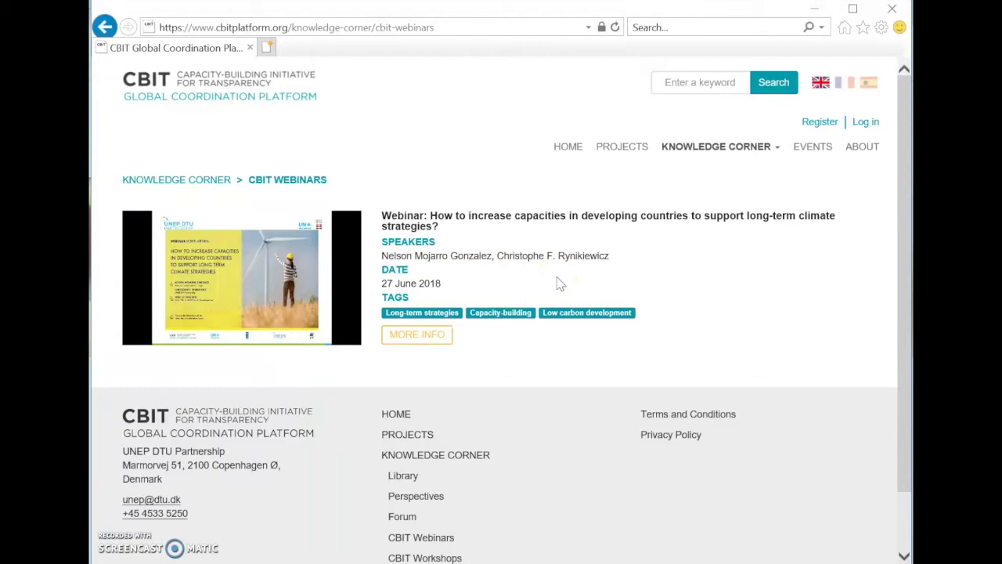
Step: Go to CBIT Workshops and open the Berlin second workshop's presentations
mouse_move(743, 149)
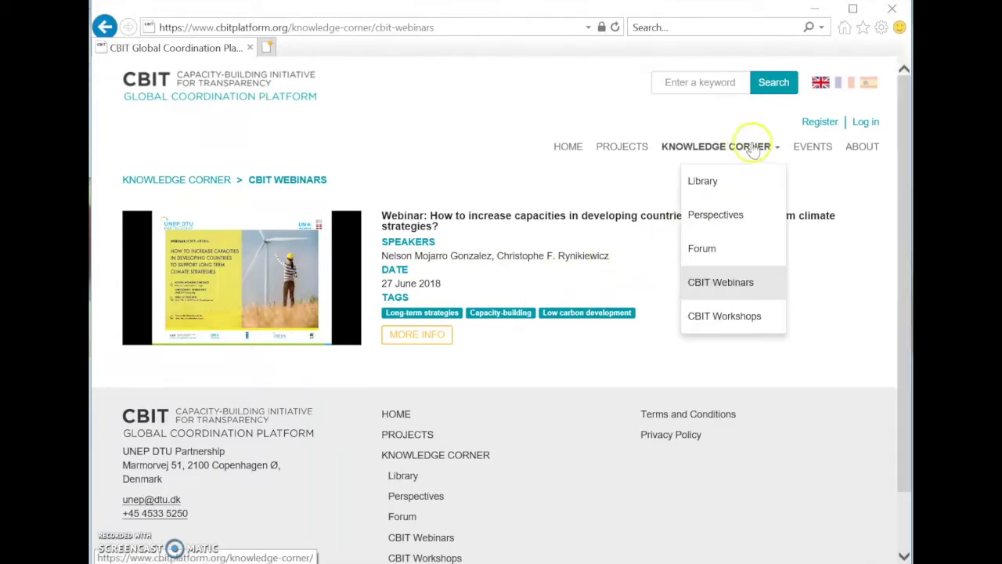
left_click(748, 321)
scroll(742, 331, "down", 2)
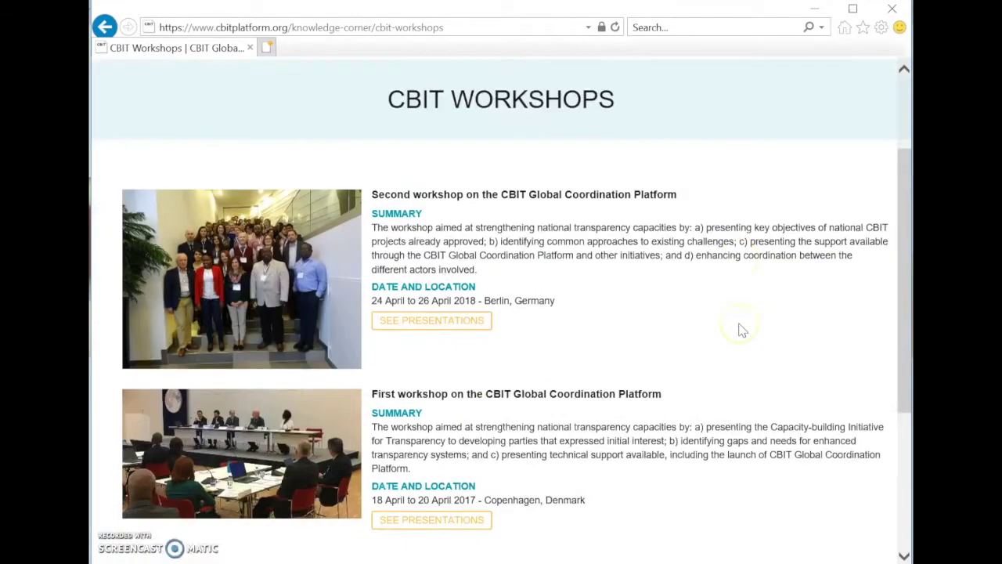
scroll(742, 331, "down", 1)
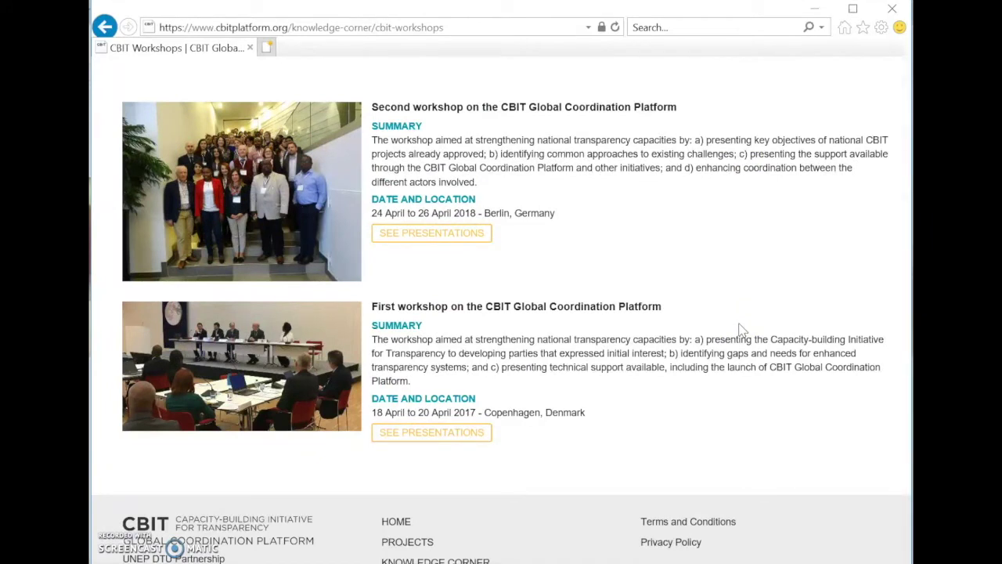
left_click(468, 231)
scroll(509, 313, "down", 5)
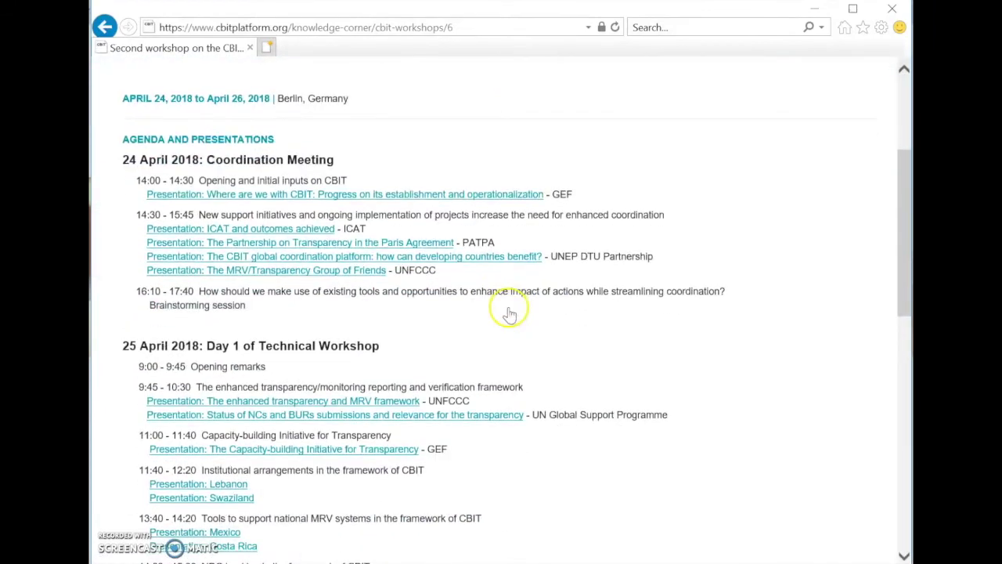
scroll(509, 313, "up", 3)
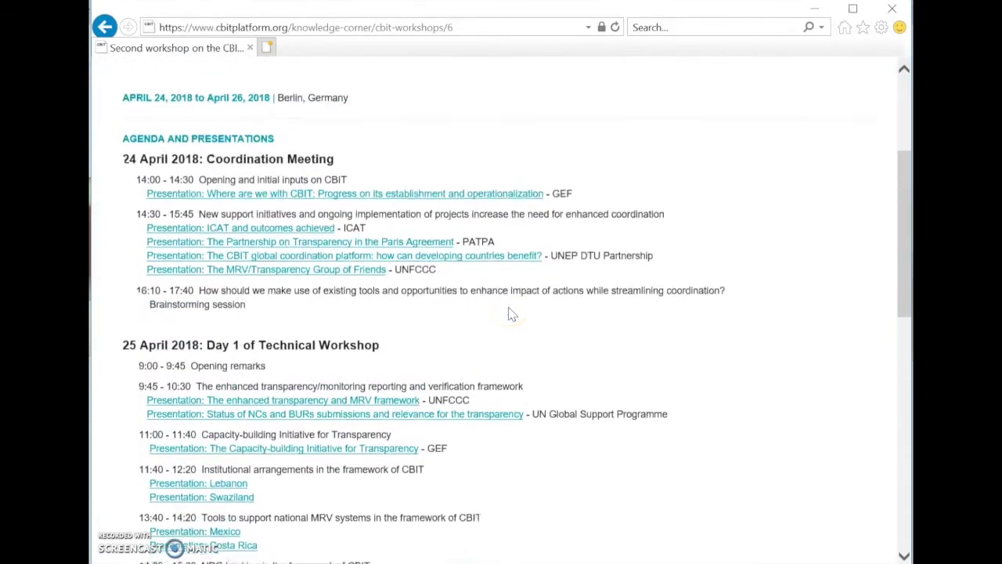
Step: Preview the GEF presentation on CBIT progress, then close it to return to the workshop
left_click(276, 196)
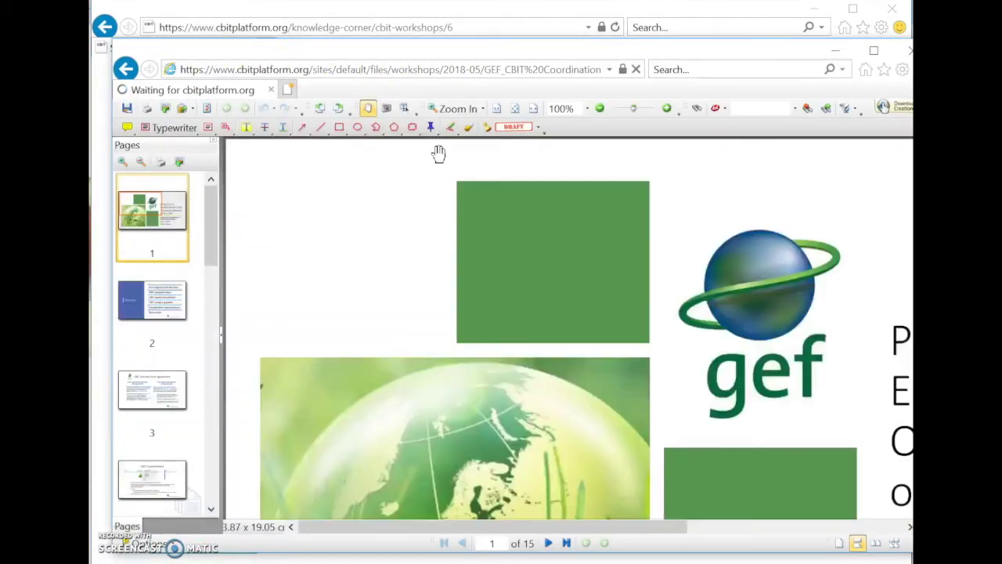
scroll(480, 245, "down", 1)
scroll(480, 246, "down", 6)
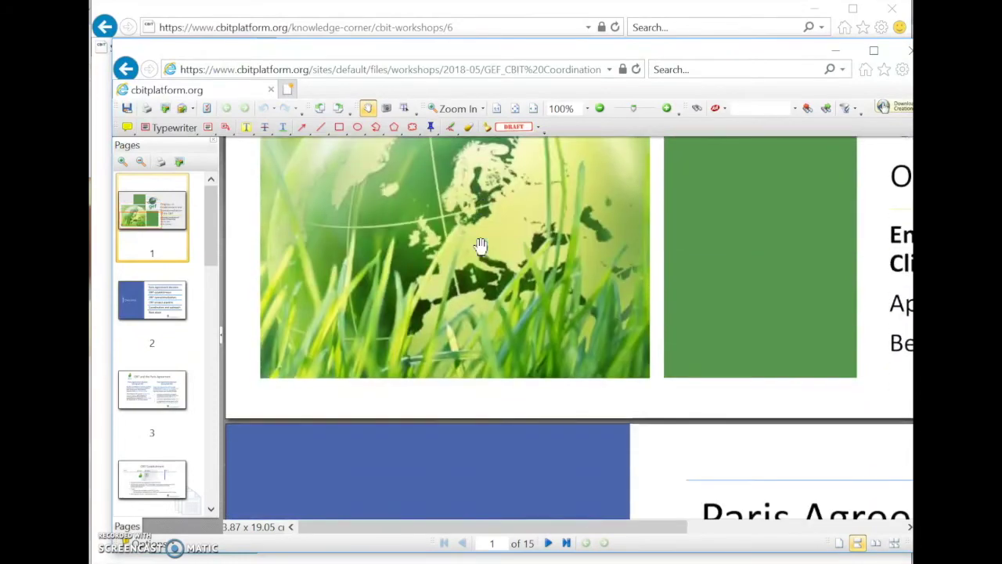
left_click(906, 51)
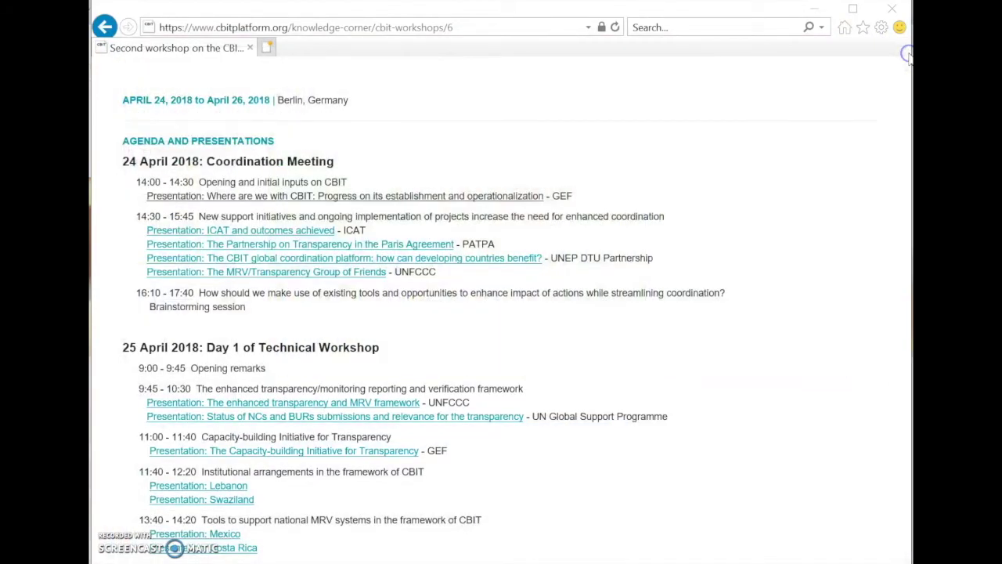
scroll(621, 196, "up", 3)
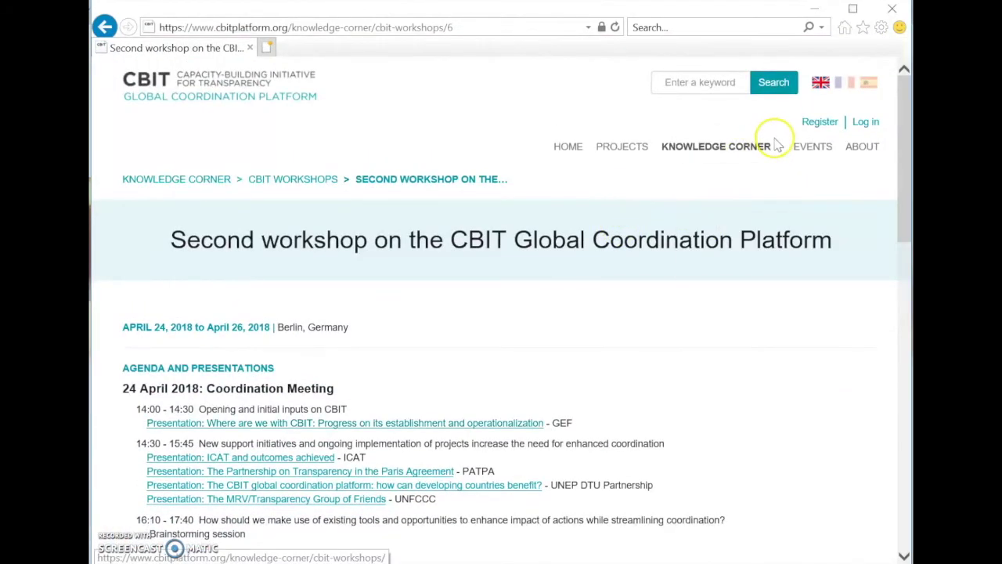
Step: Open the Events page listing the 8 February 2019 platform webinar
left_click(810, 149)
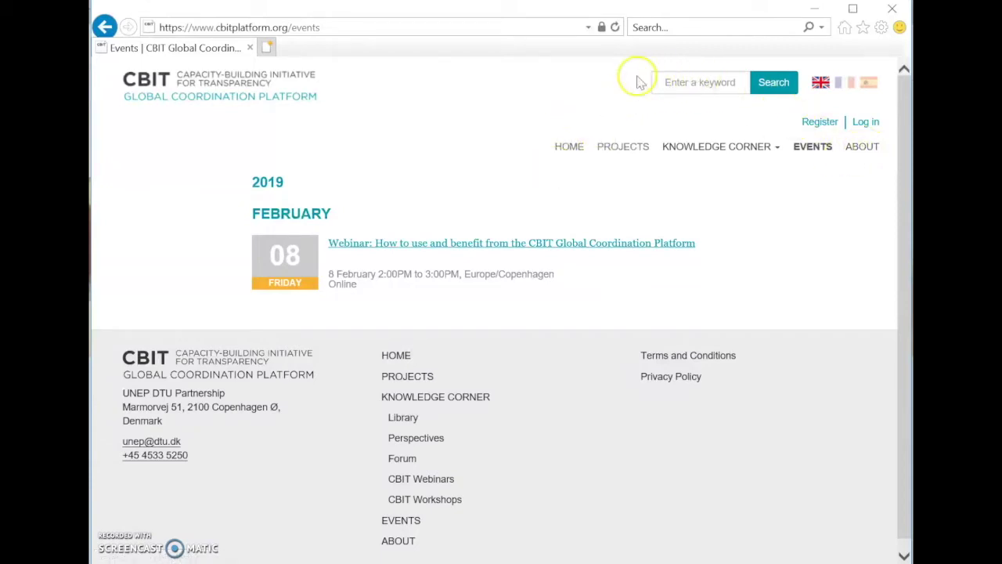
Step: Search the whole site for 'chile' and review the six results, led by the Chilean NDC project
left_click(691, 92)
type("D")
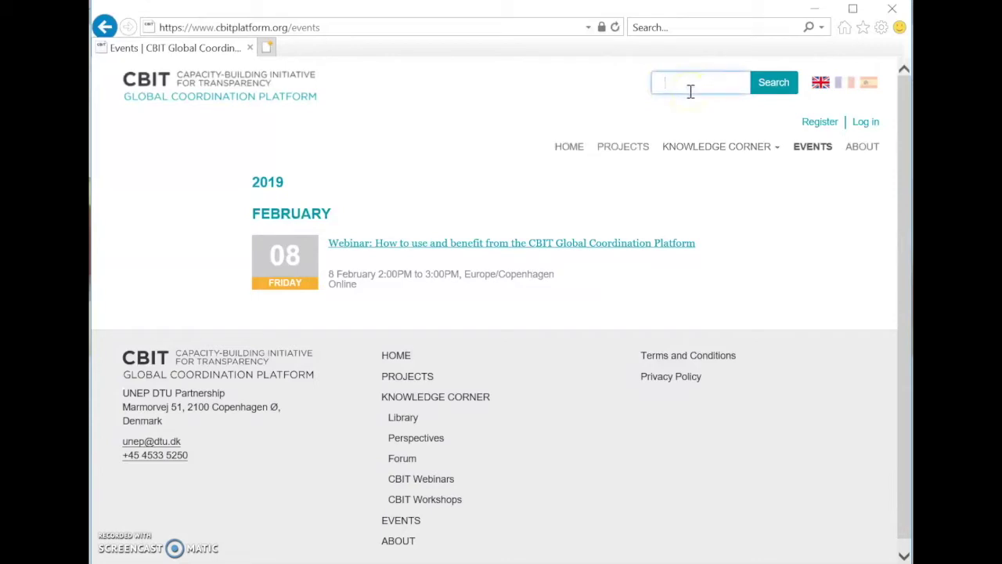
type("chile")
left_click(771, 84)
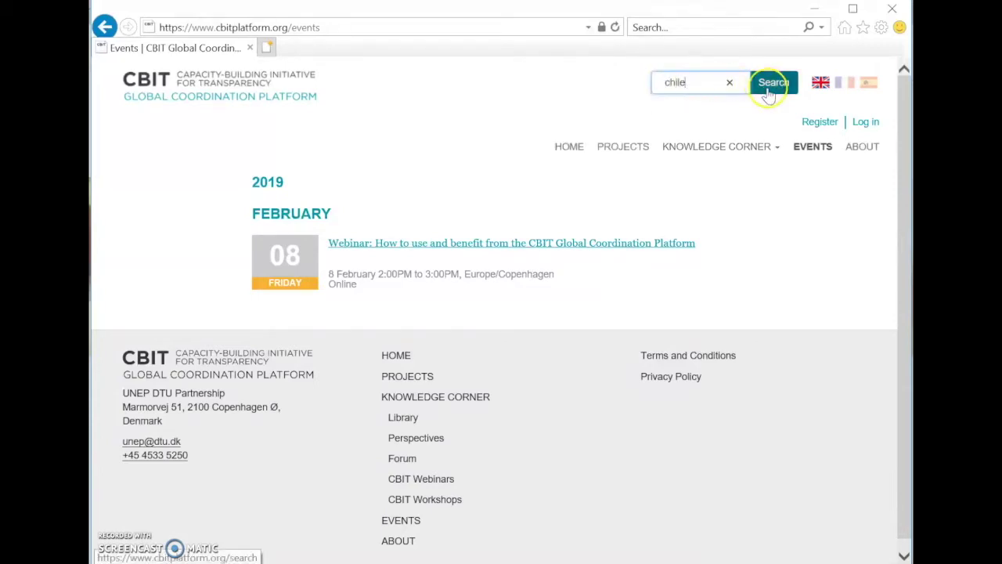
left_click(689, 84)
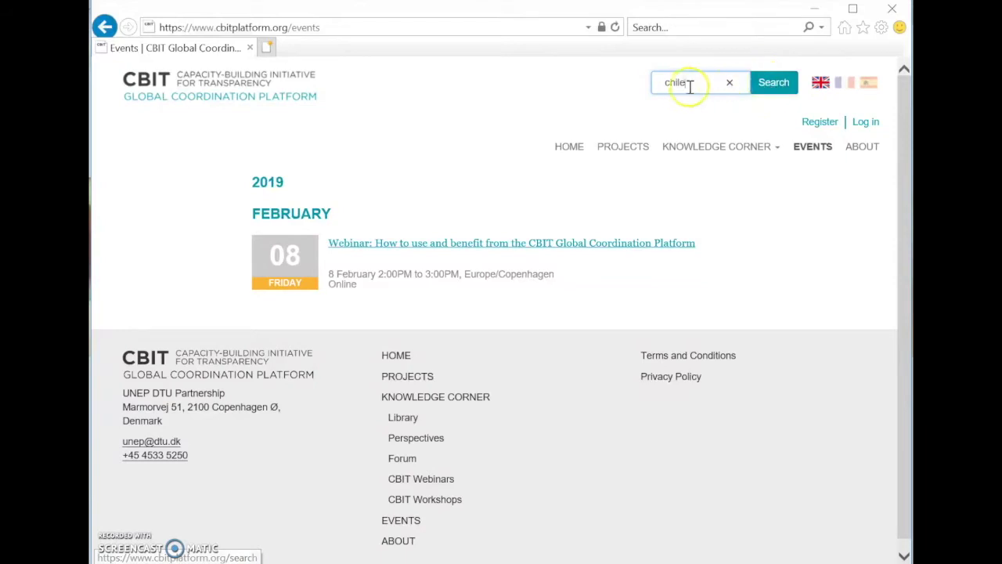
left_click(766, 86)
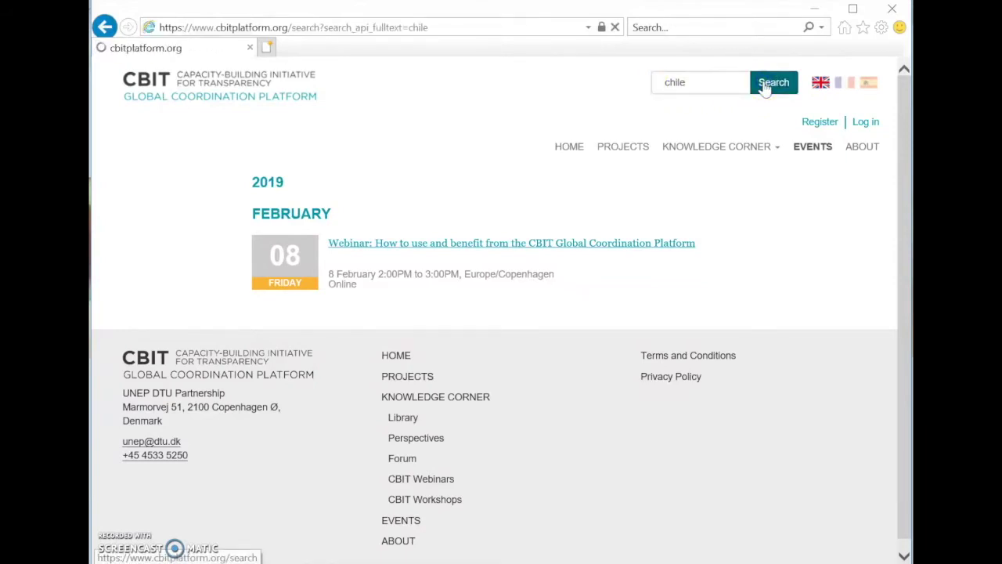
scroll(647, 256, "down", 1)
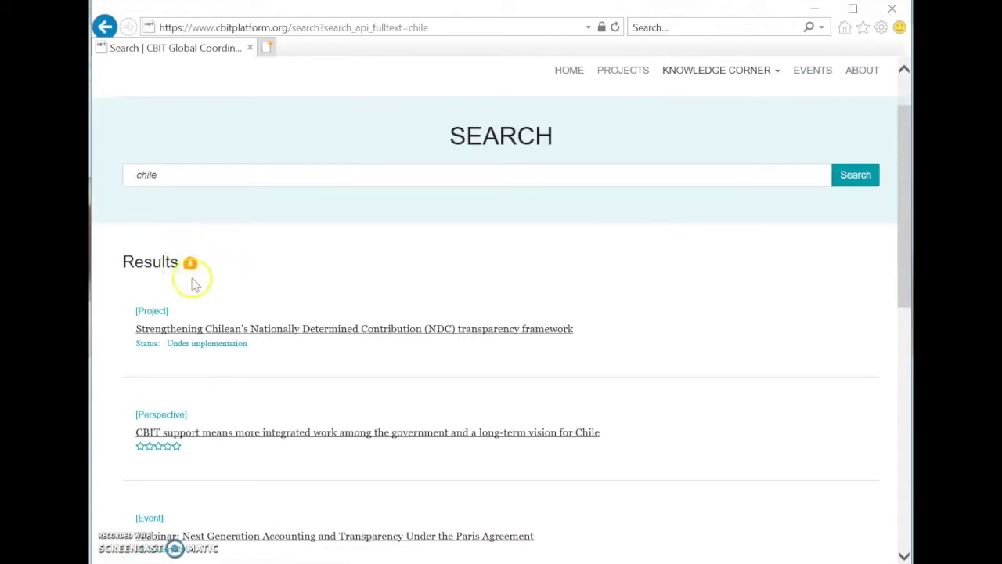
scroll(214, 293, "down", 2)
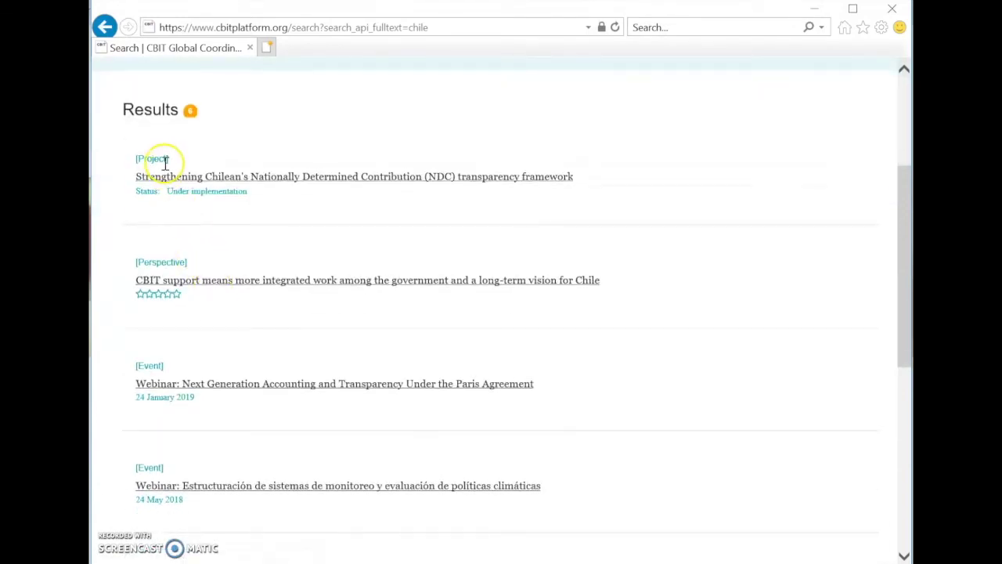
scroll(191, 321, "down", 1)
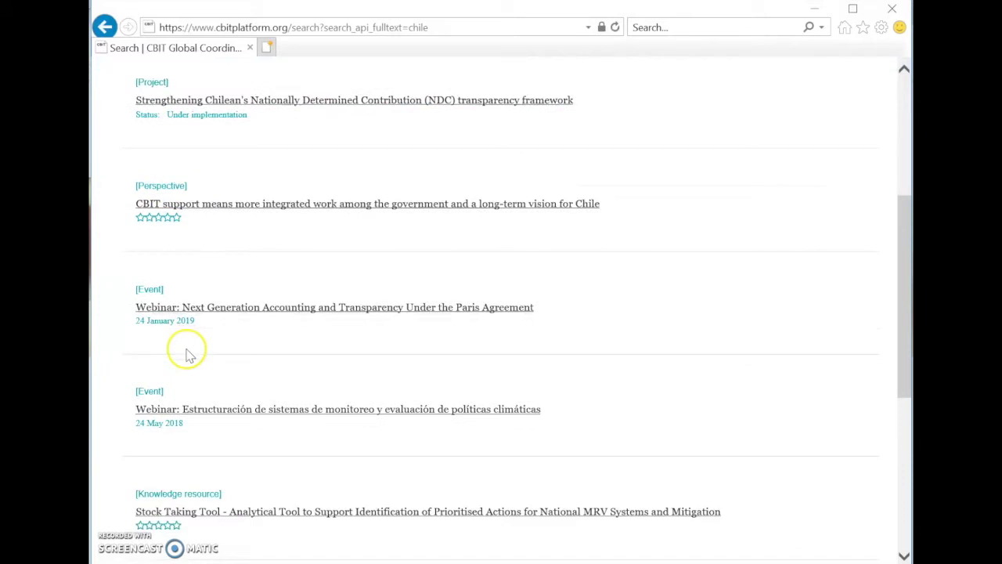
scroll(154, 394, "down", 1)
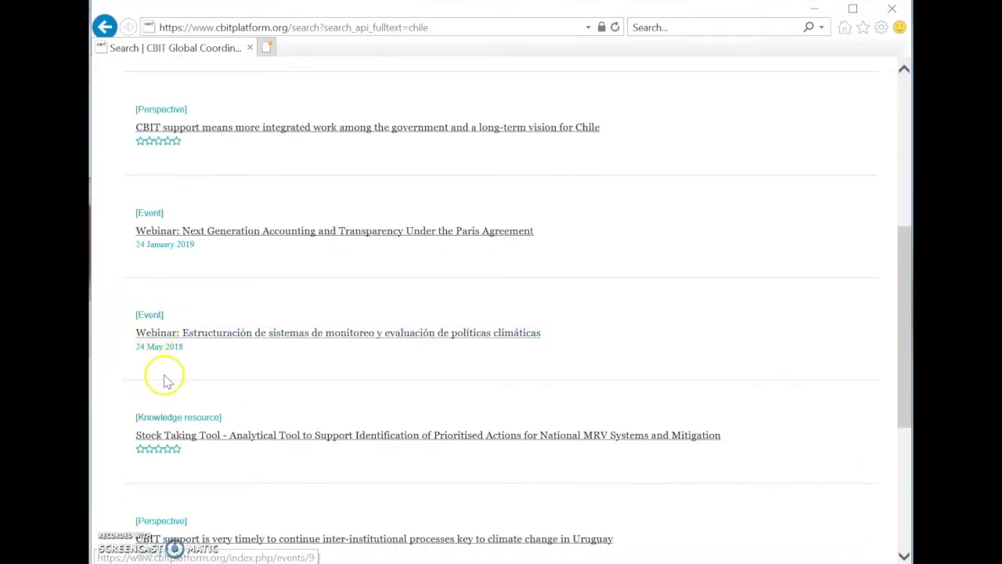
scroll(156, 387, "down", 3)
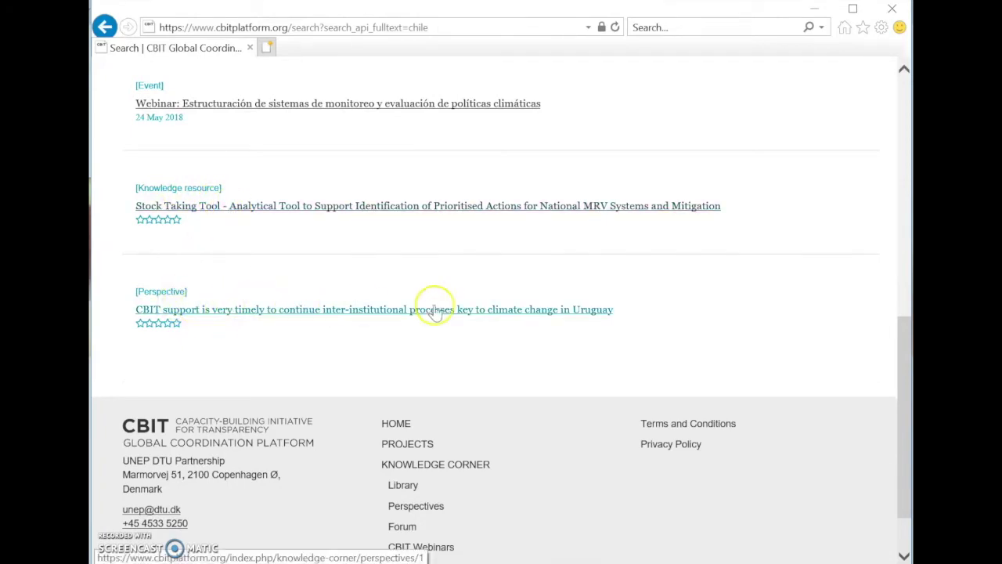
scroll(263, 349, "up", 15)
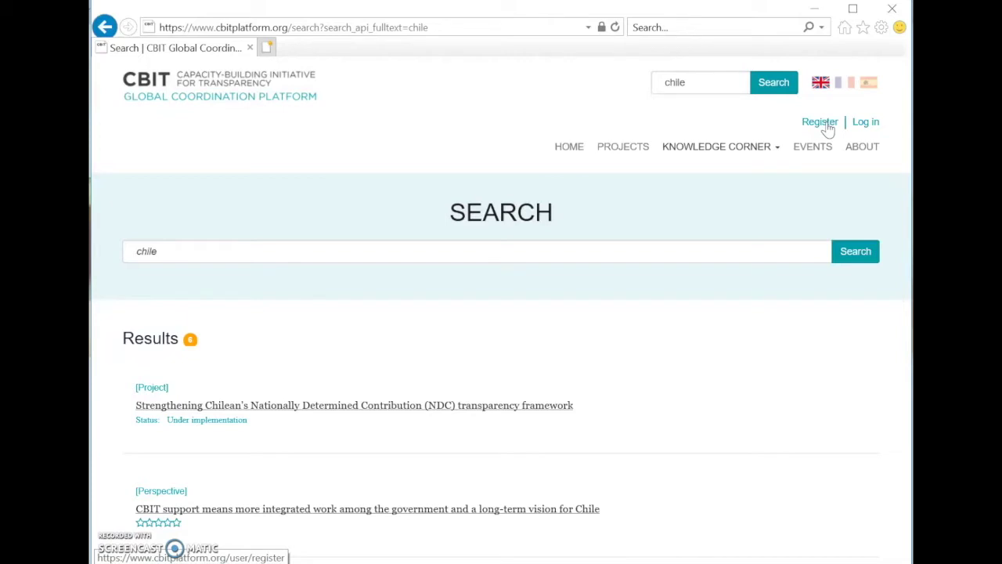
Step: Open the account registration form and first pick Agency as the employer type
left_click(820, 123)
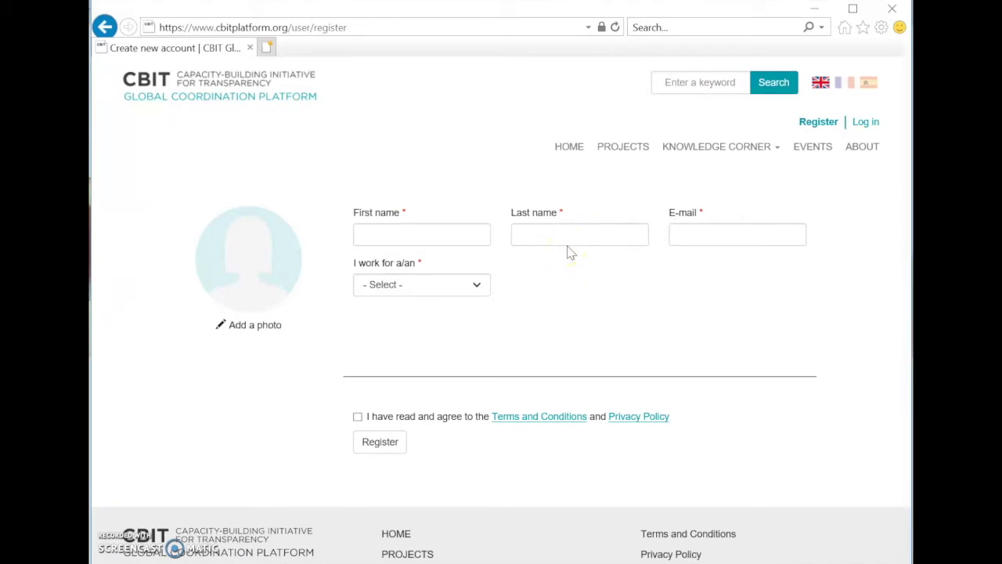
left_click(740, 235)
left_click(478, 287)
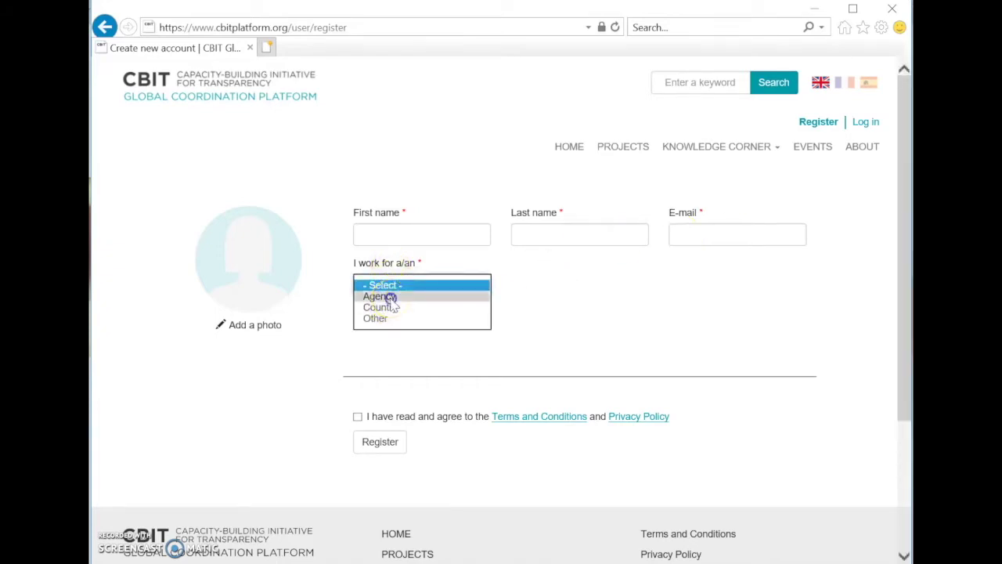
left_click(383, 296)
left_click(565, 285)
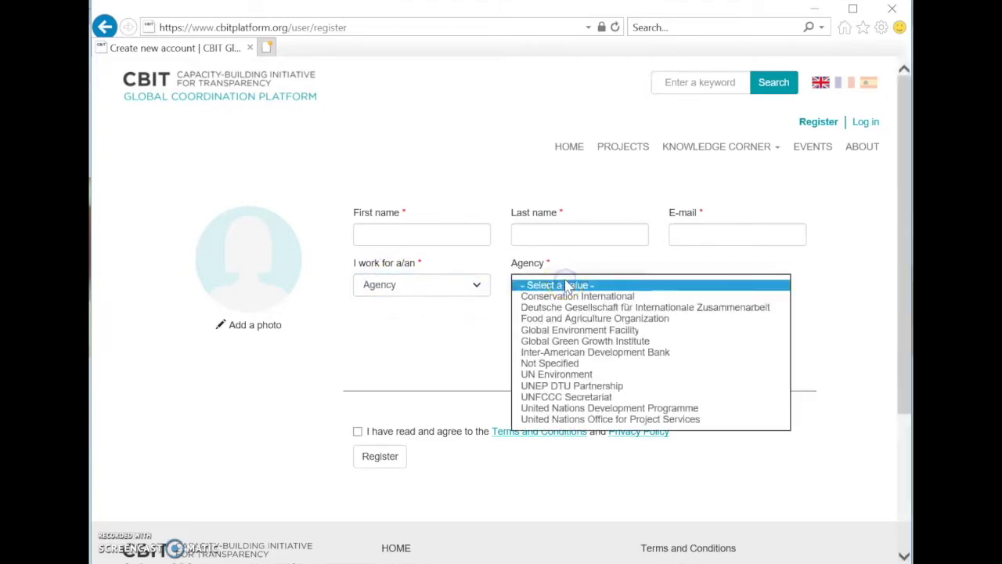
left_click(565, 285)
Step: Change the employer type to Country and select Cameroon, leaving the sector unset
left_click(443, 288)
left_click(444, 296)
left_click(562, 286)
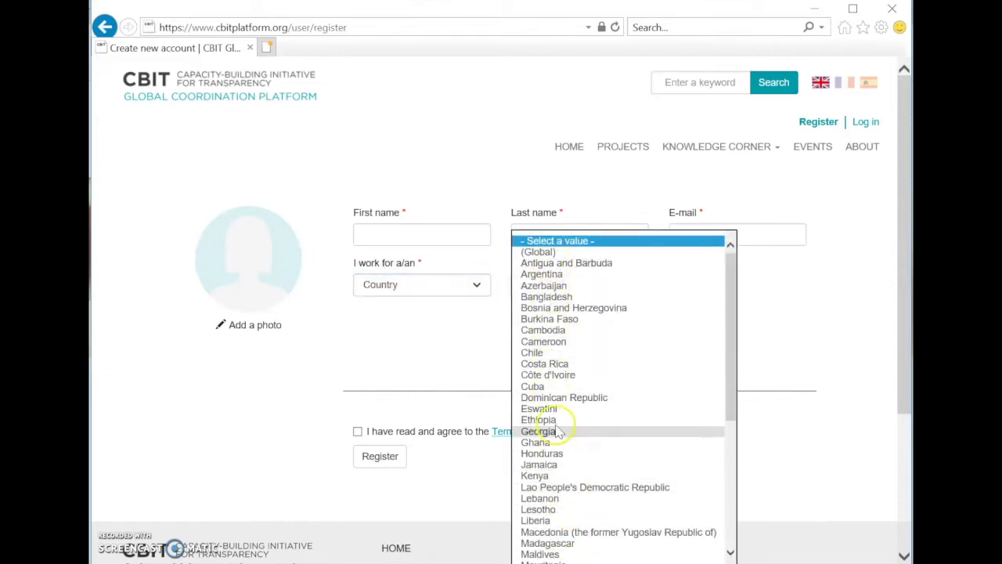
left_click(542, 342)
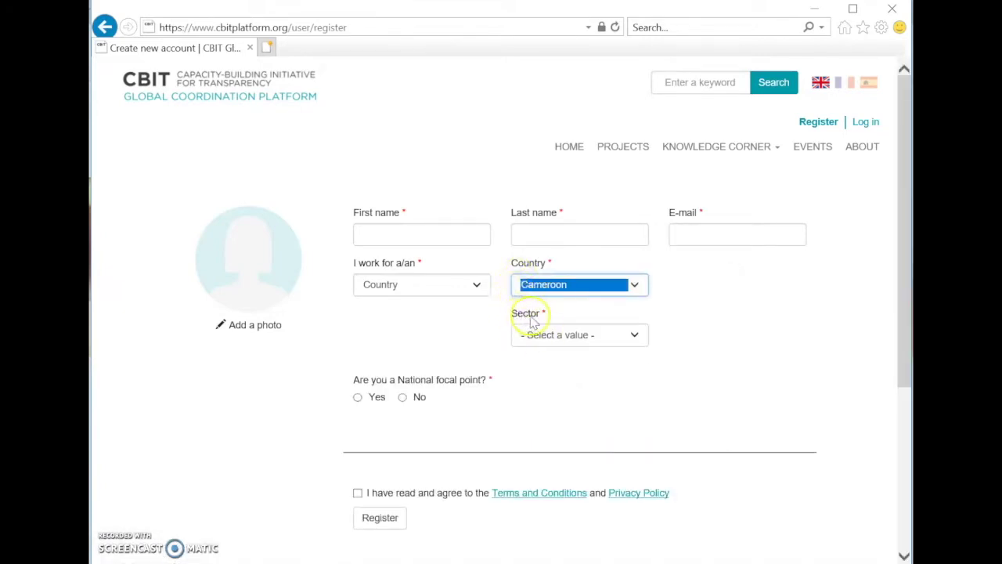
left_click(559, 336)
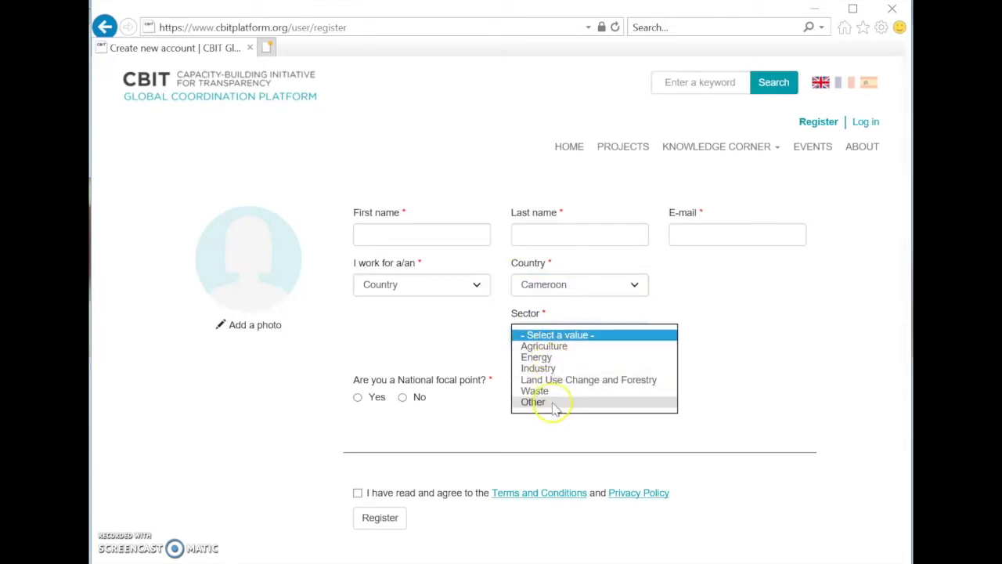
left_click(462, 321)
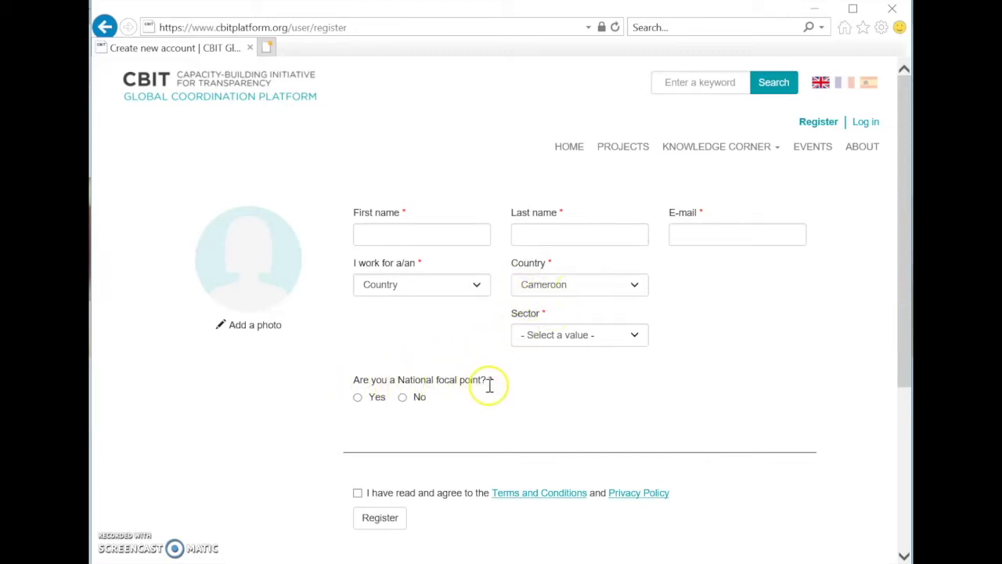
Step: Operate the lower registration form controls, ending on the log-in page
left_click(358, 397)
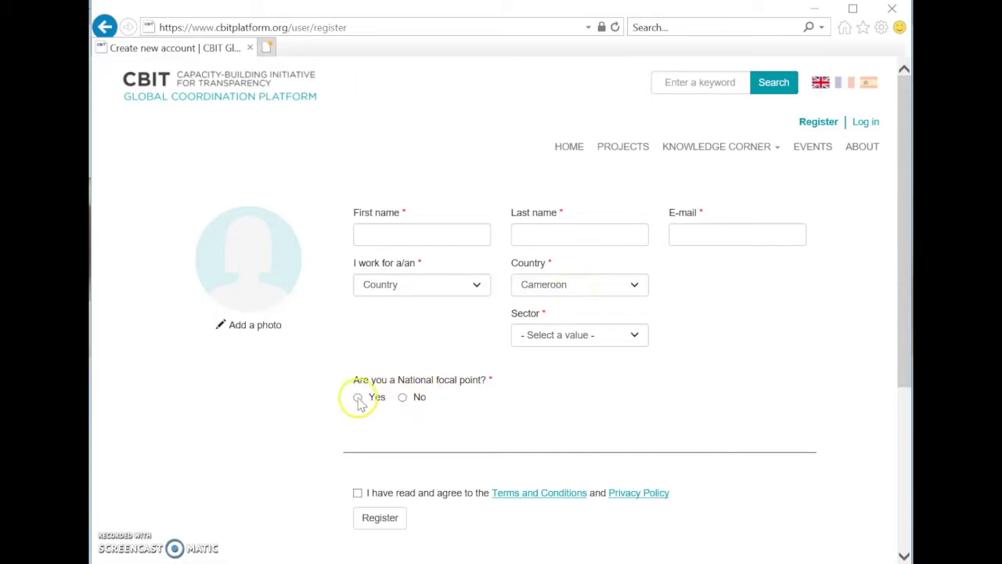
left_click(358, 497)
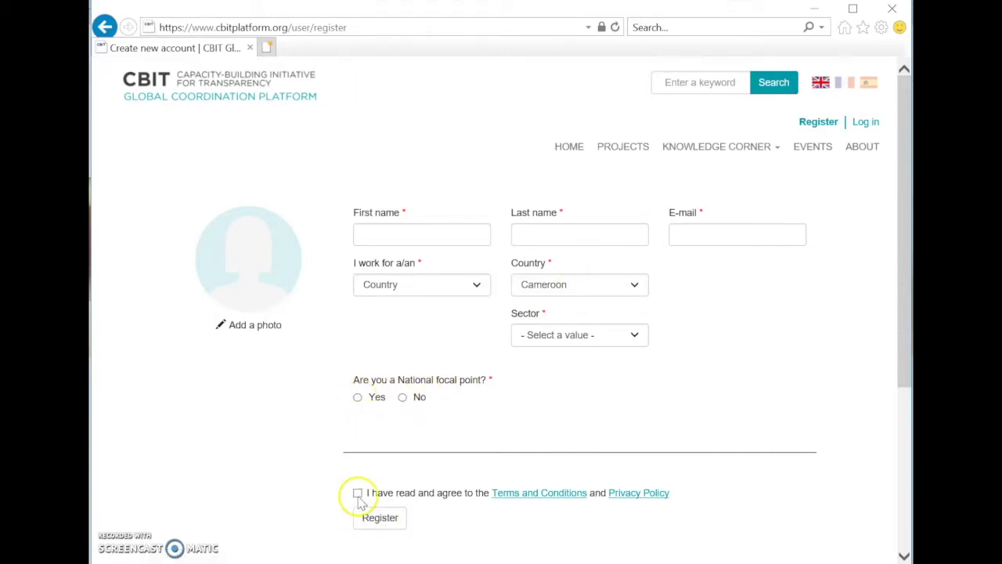
left_click(378, 520)
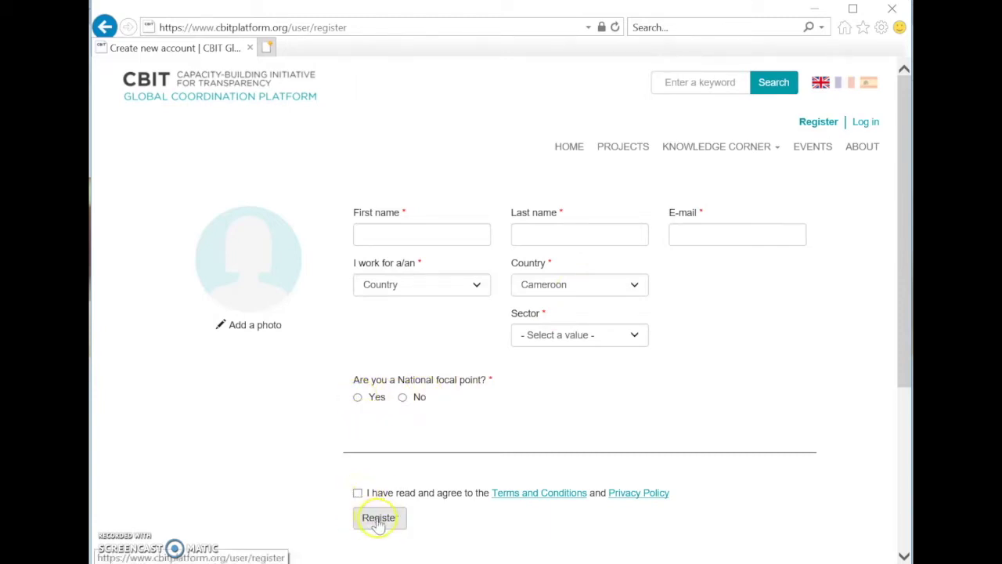
left_click(632, 334)
Step: Log in with the saved account e-mail and its password, landing on the user's profile page
left_click(868, 122)
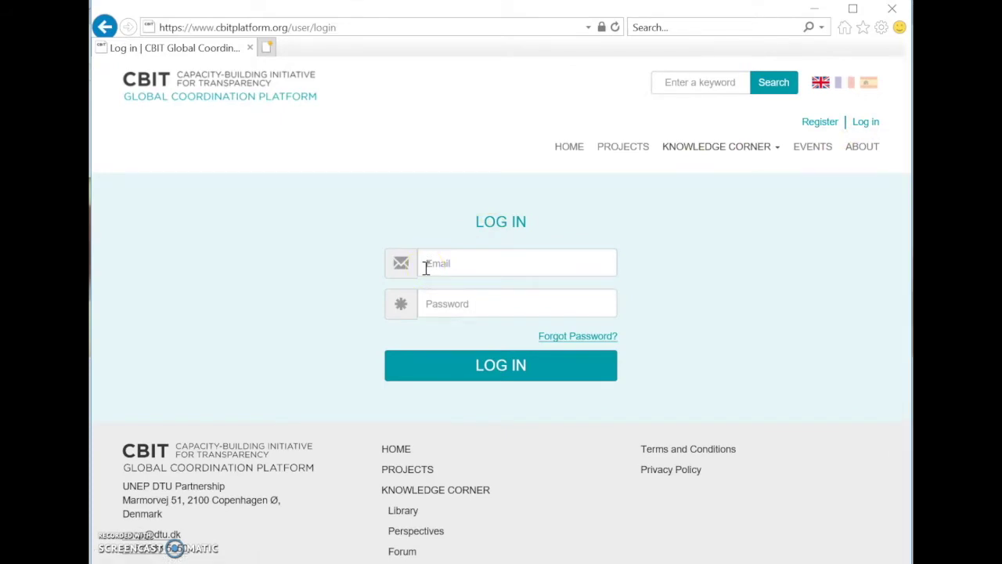
left_click(425, 267)
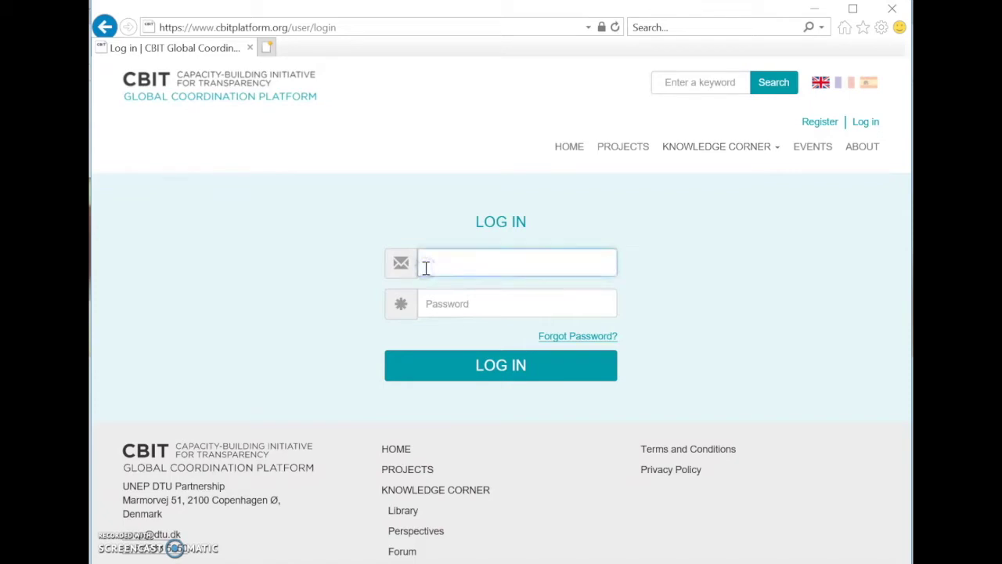
type("lc")
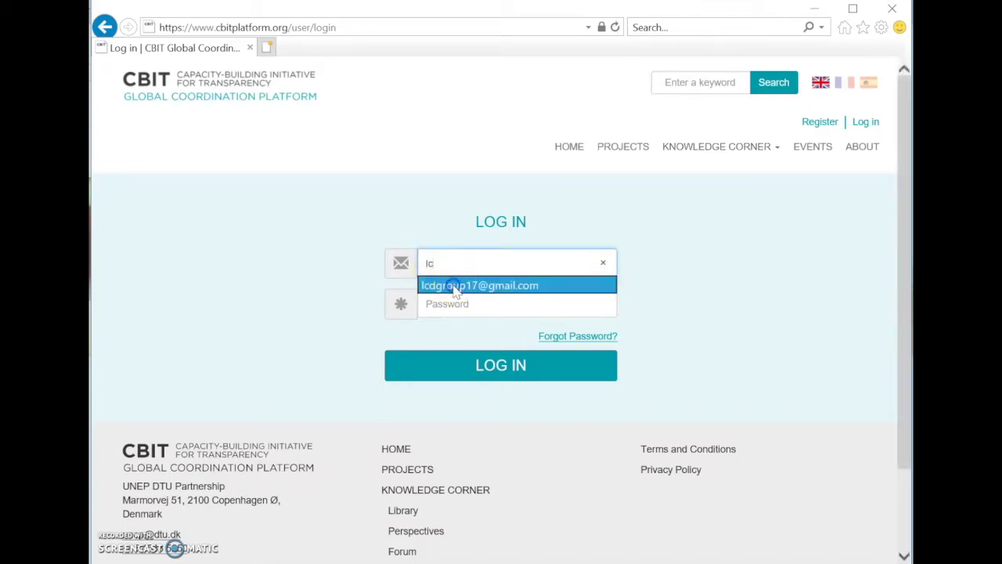
left_click(452, 286)
left_click(456, 304)
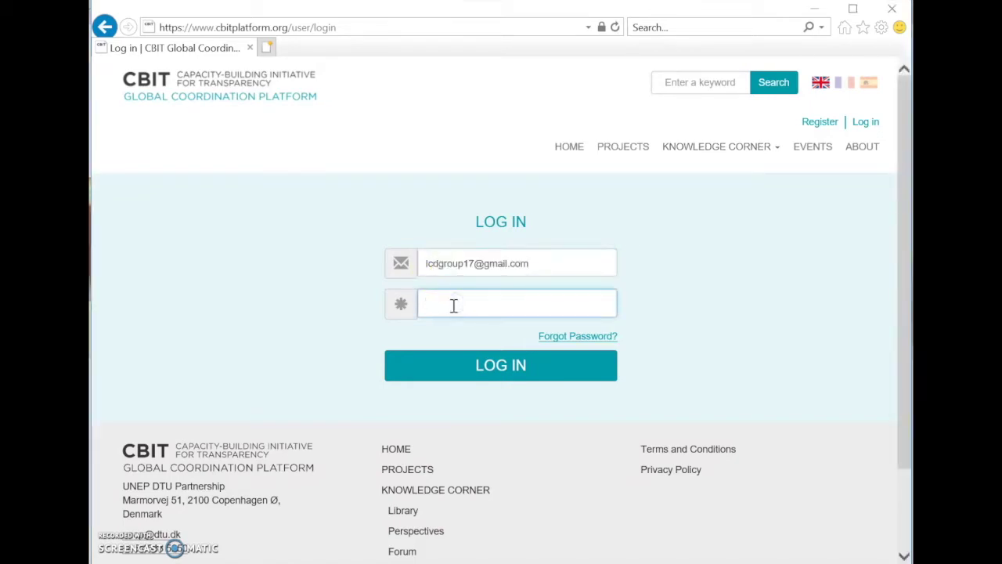
type("1")
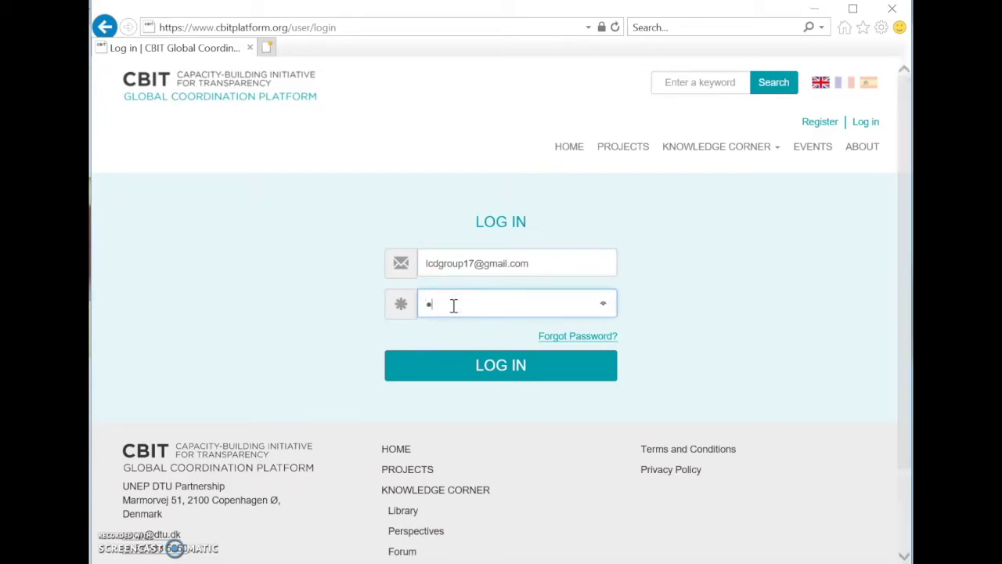
key("Return")
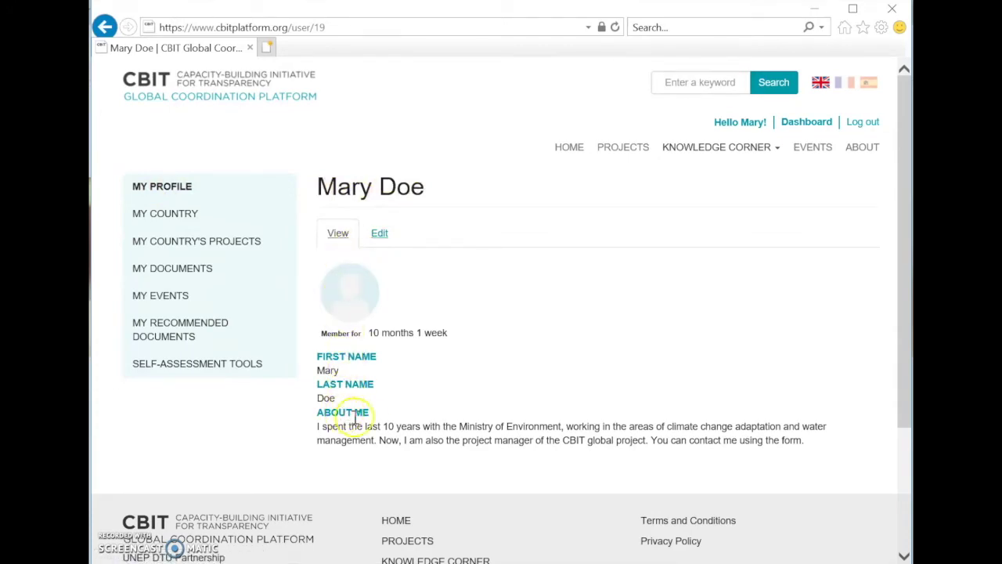
Step: Look through the profile edit form without saving, then go to the My country page
left_click(382, 236)
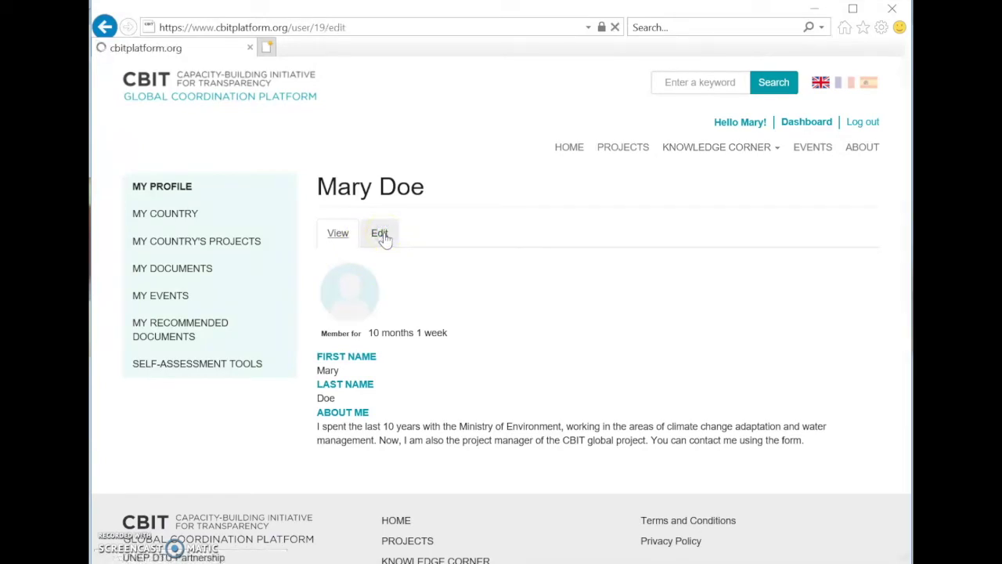
scroll(407, 265, "down", 3)
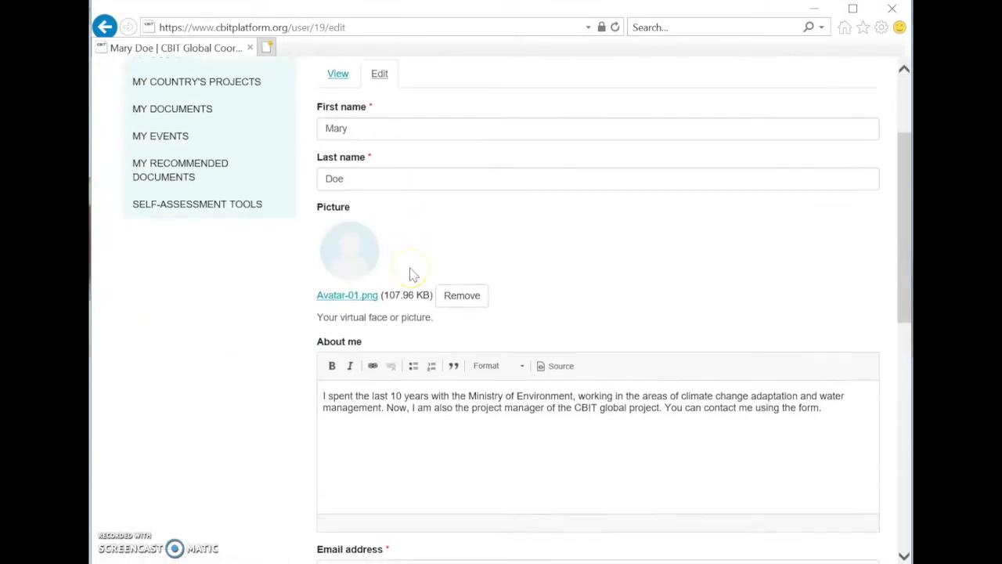
scroll(406, 259, "up", 1)
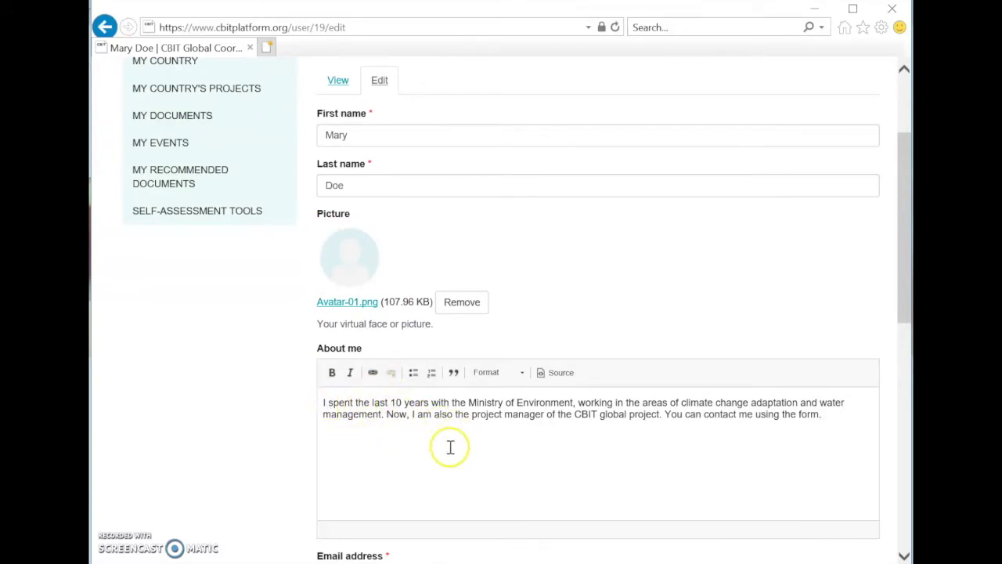
scroll(451, 447, "down", 3)
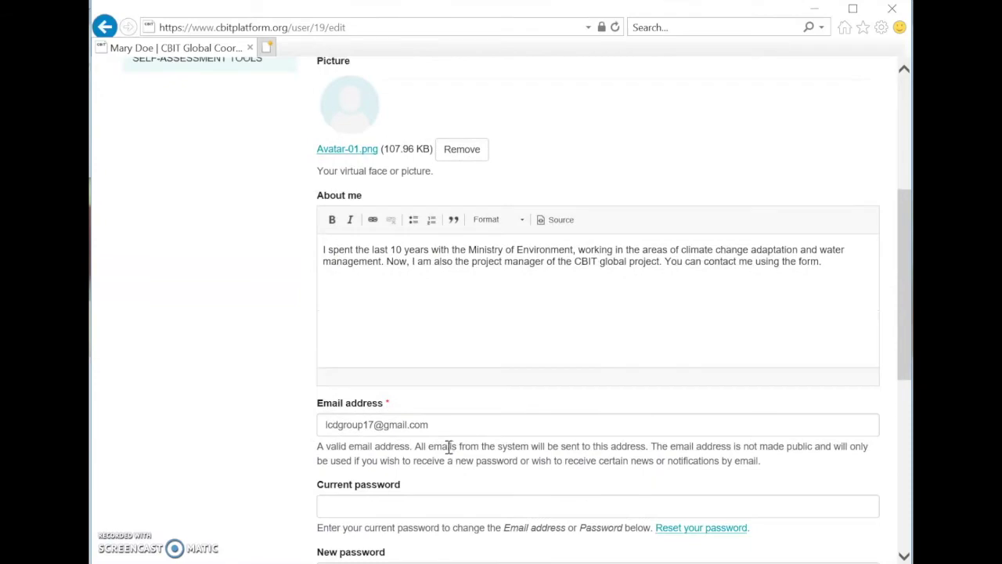
scroll(445, 419, "up", 3)
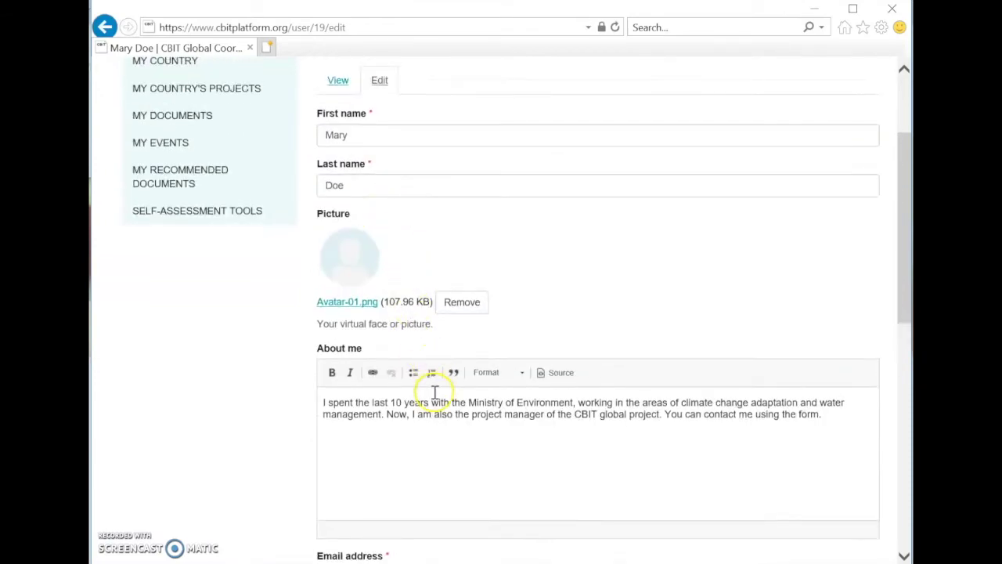
scroll(434, 392, "down", 9)
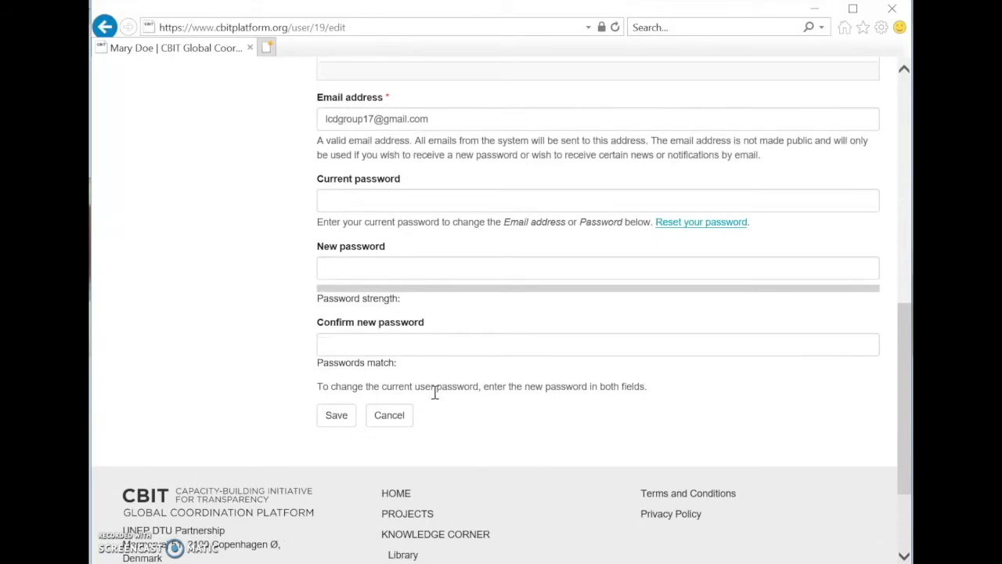
scroll(436, 395, "up", 2)
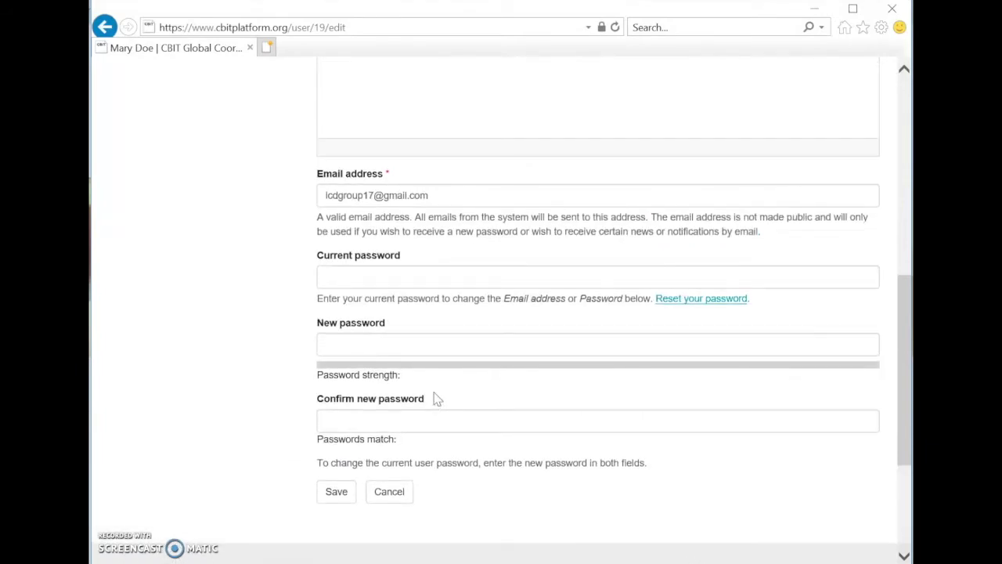
scroll(437, 398, "up", 10)
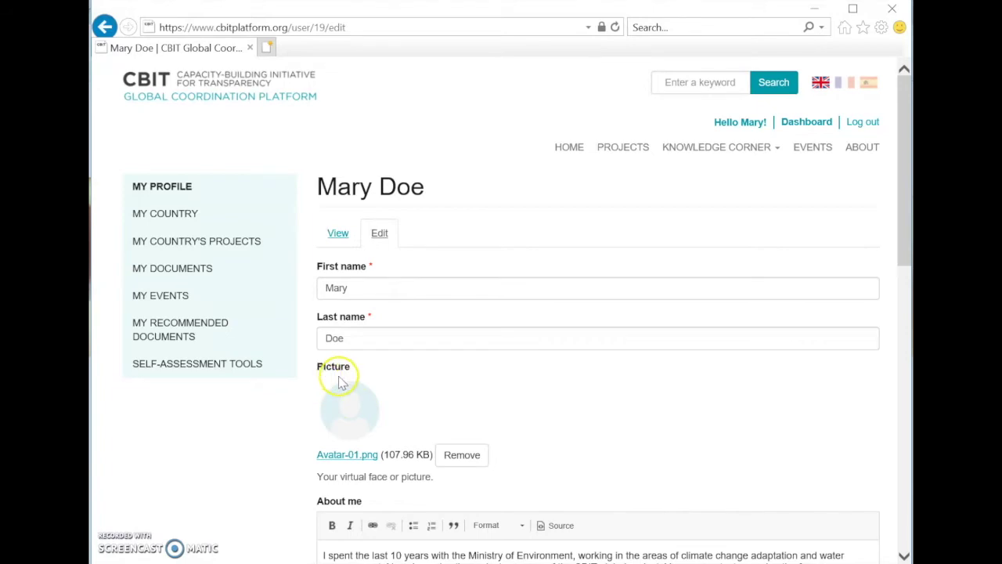
scroll(347, 526, "down", 1)
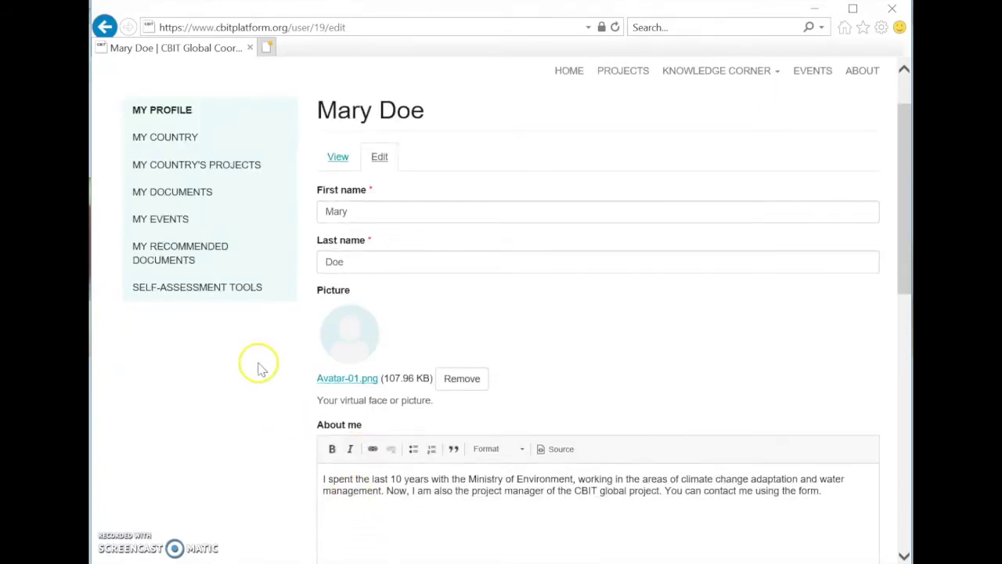
left_click(179, 139)
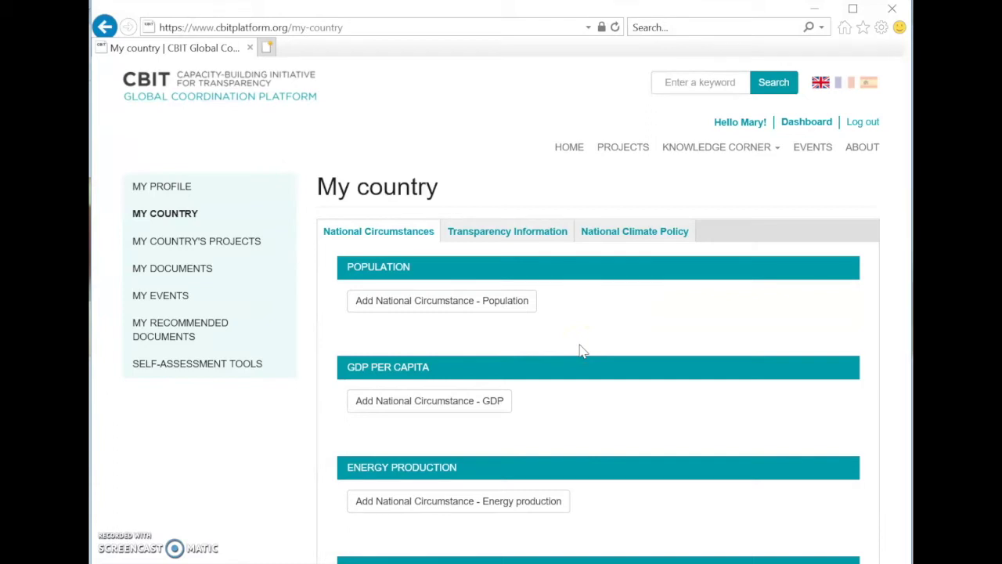
Step: View the country's Transparency Information, then the My country's projects and My documents pages
left_click(514, 241)
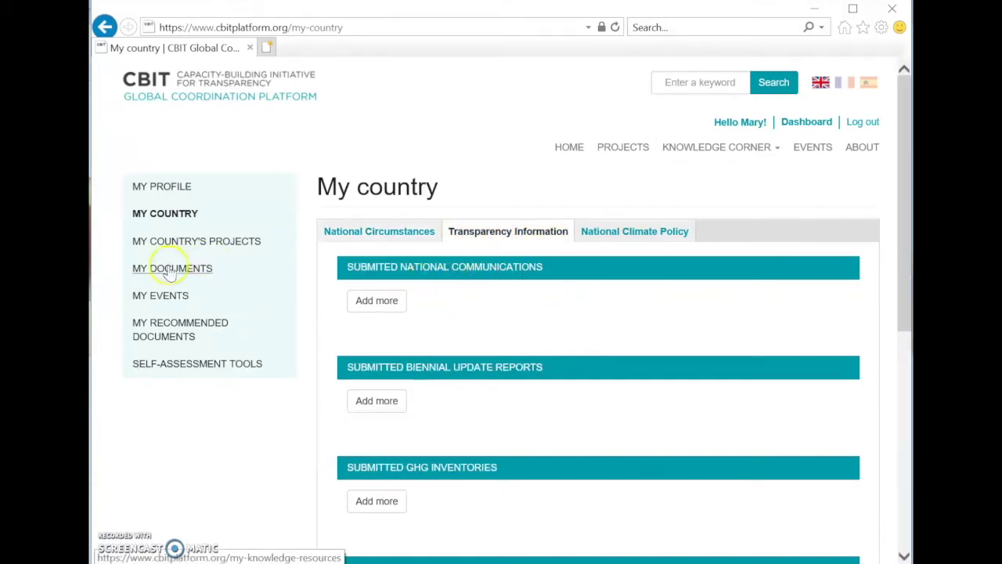
left_click(190, 240)
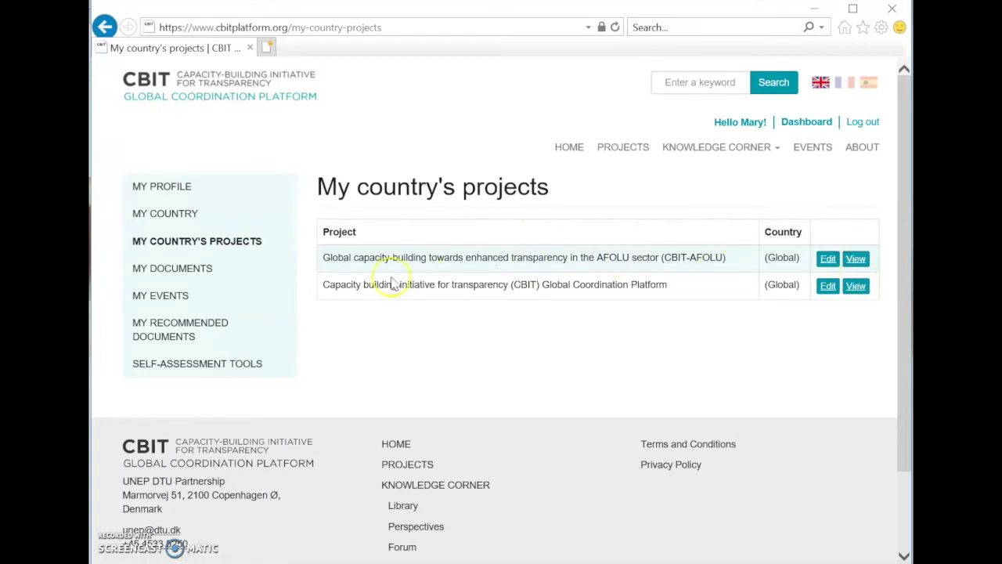
left_click(202, 270)
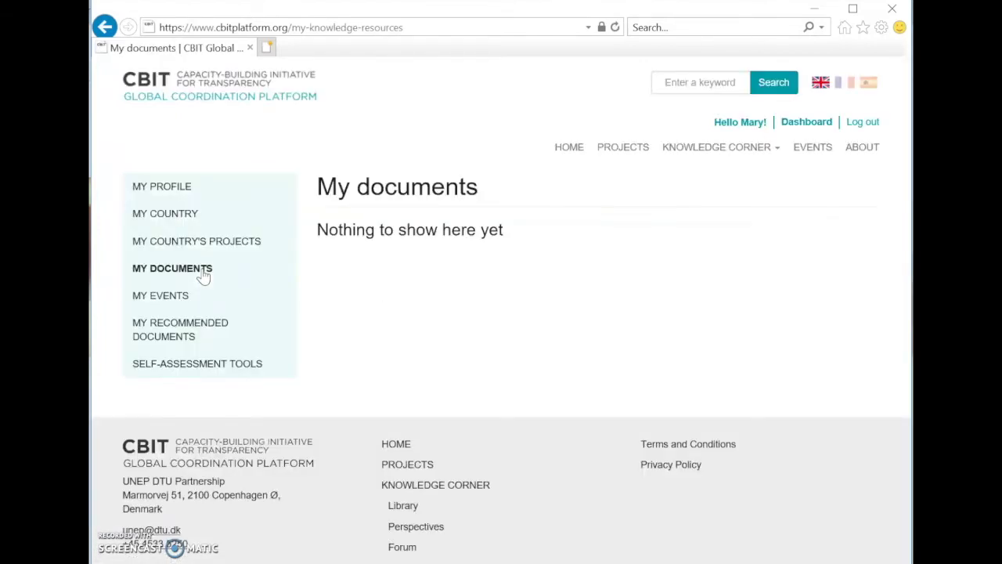
left_click(195, 270)
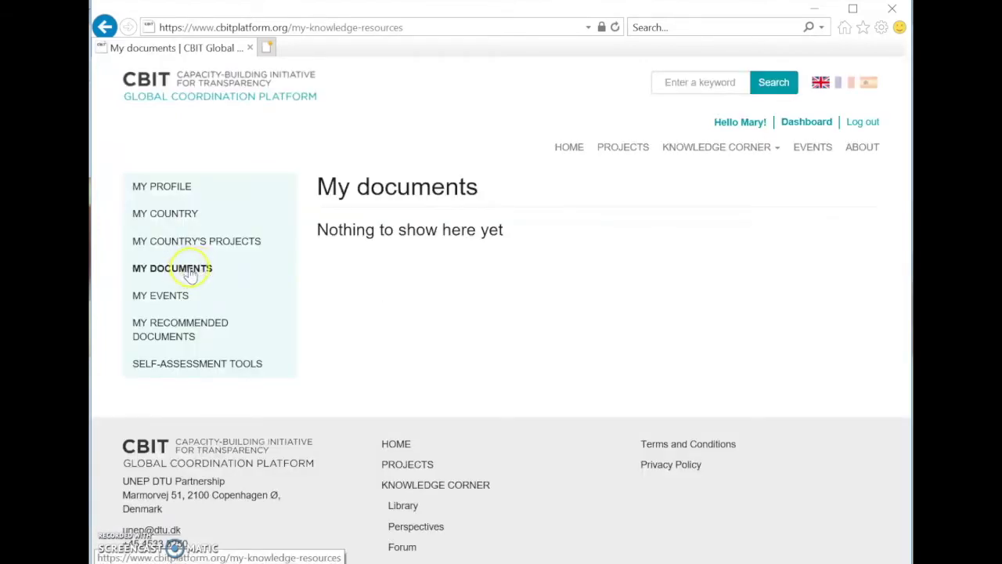
Step: Visit My events and My recommended documents, finishing on the Self-assessment tools list
left_click(181, 295)
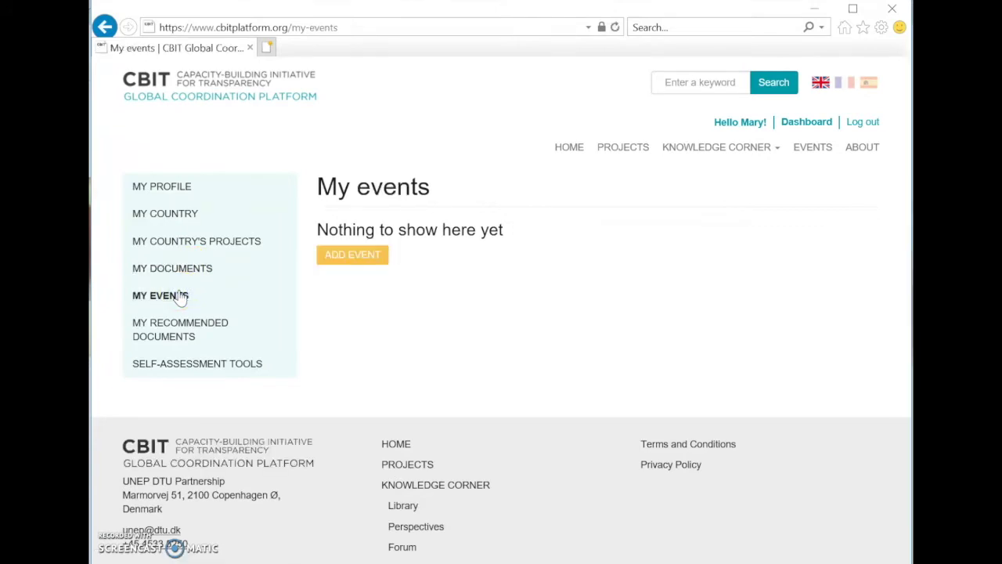
left_click(181, 302)
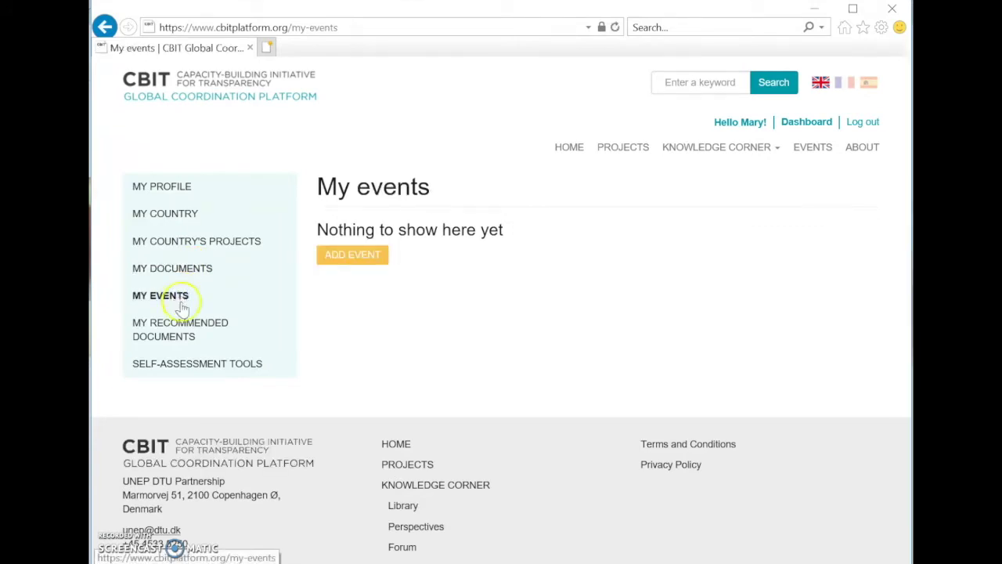
left_click(180, 329)
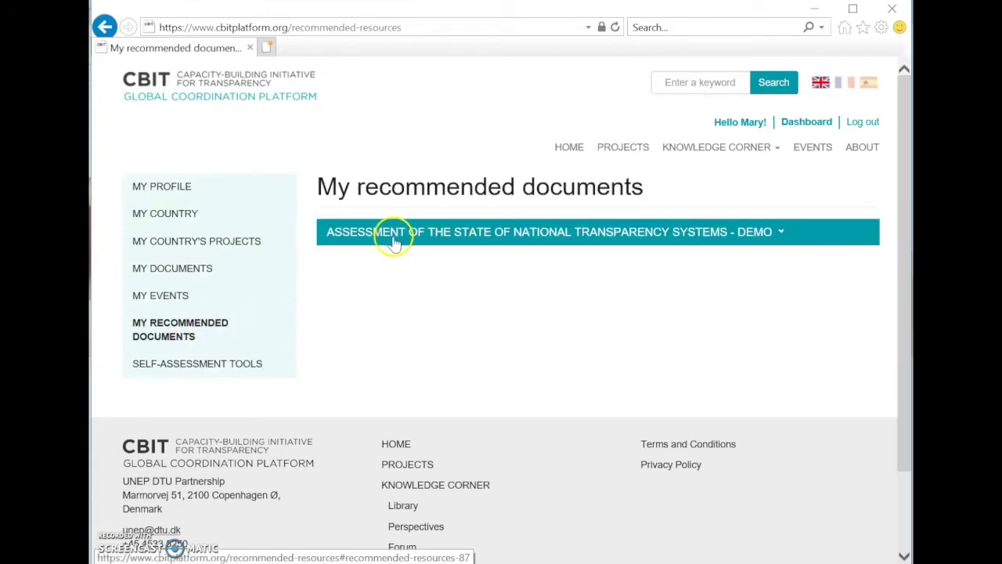
left_click(188, 367)
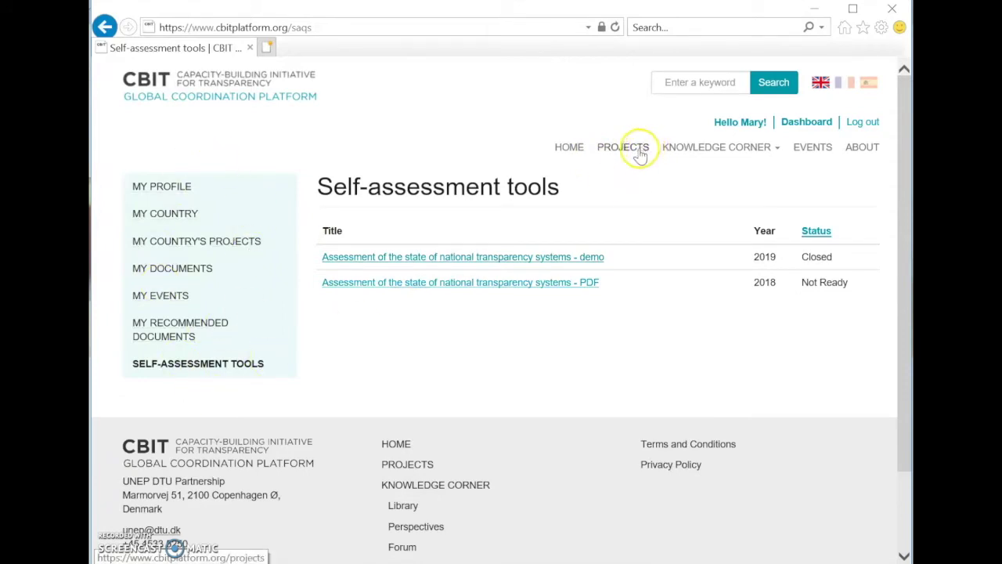
mouse_move(700, 150)
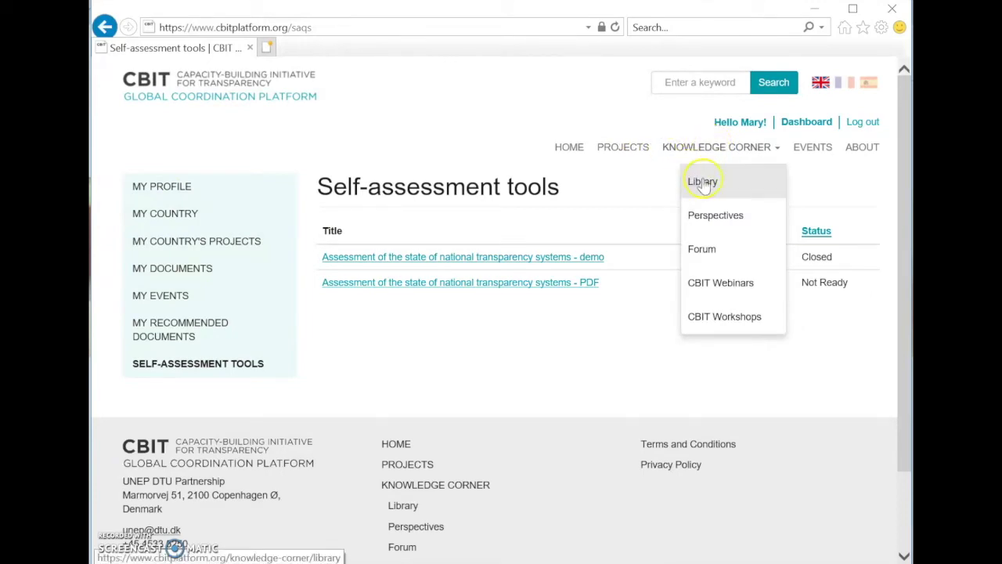
Step: Open the Knowledge Corner Library and scroll through its contents
left_click(704, 183)
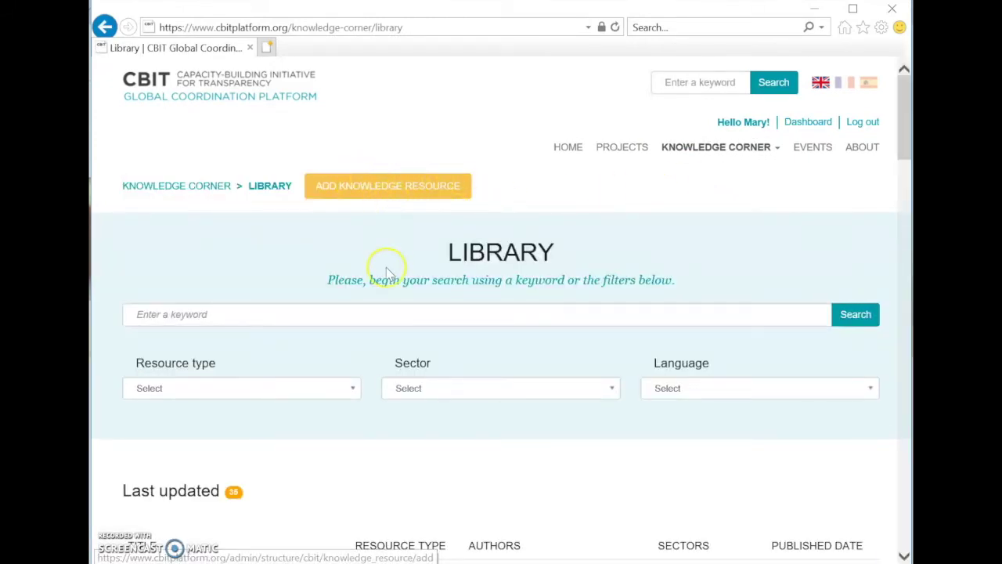
scroll(387, 293, "down", 1)
scroll(387, 304, "up", 1)
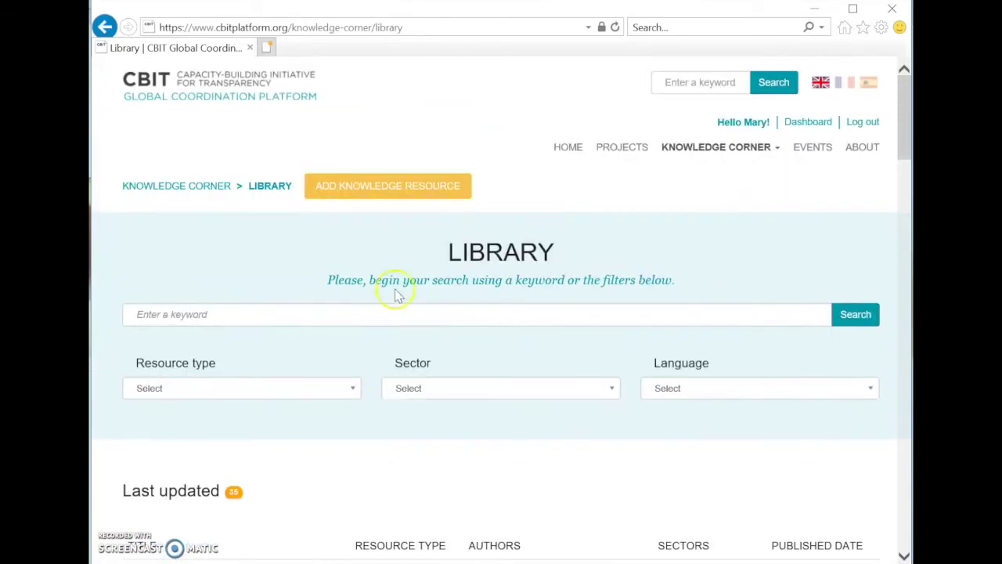
Step: Open the Feedback on the CBIT Platform forum, then the Events listing
mouse_move(728, 150)
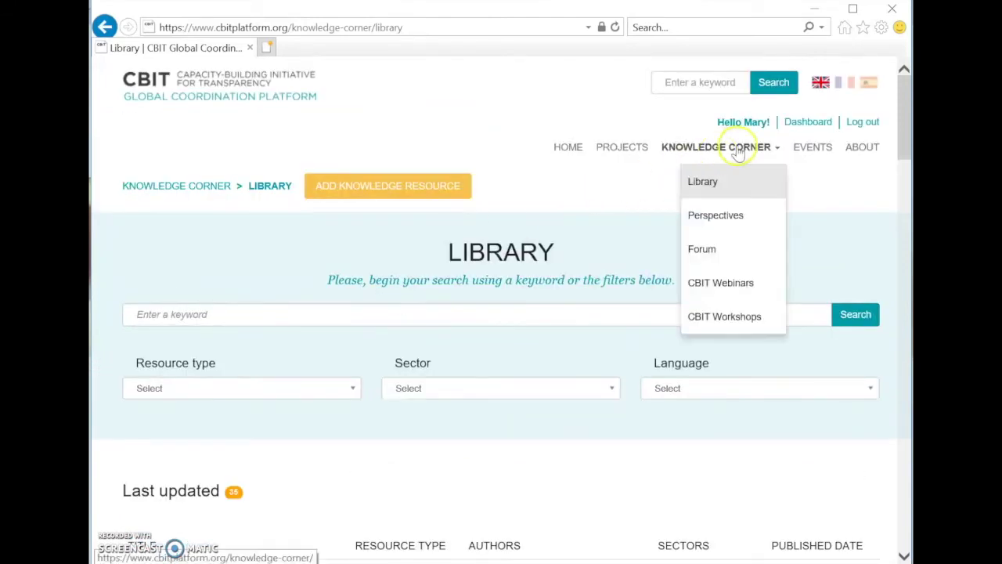
left_click(726, 254)
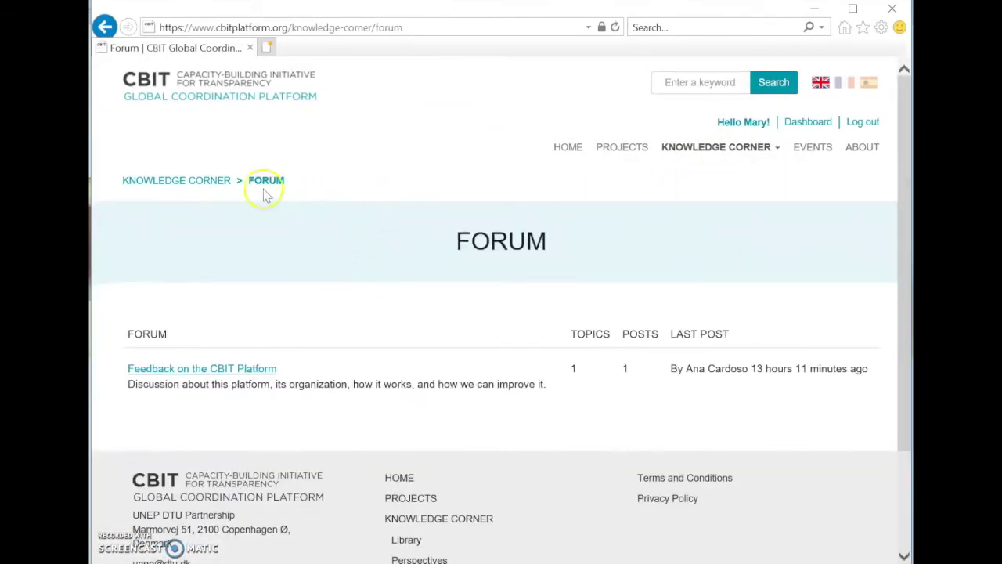
left_click(247, 369)
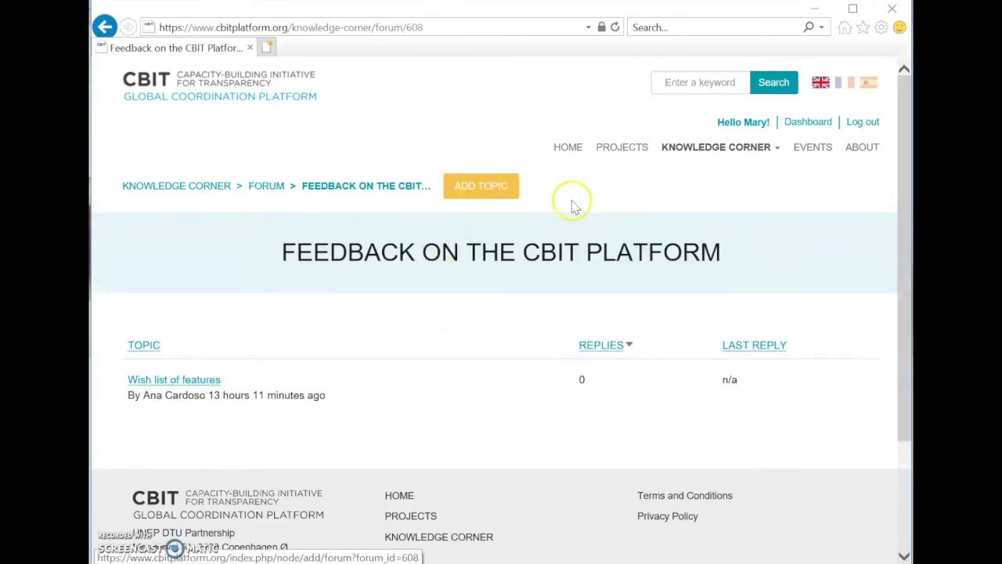
left_click(822, 155)
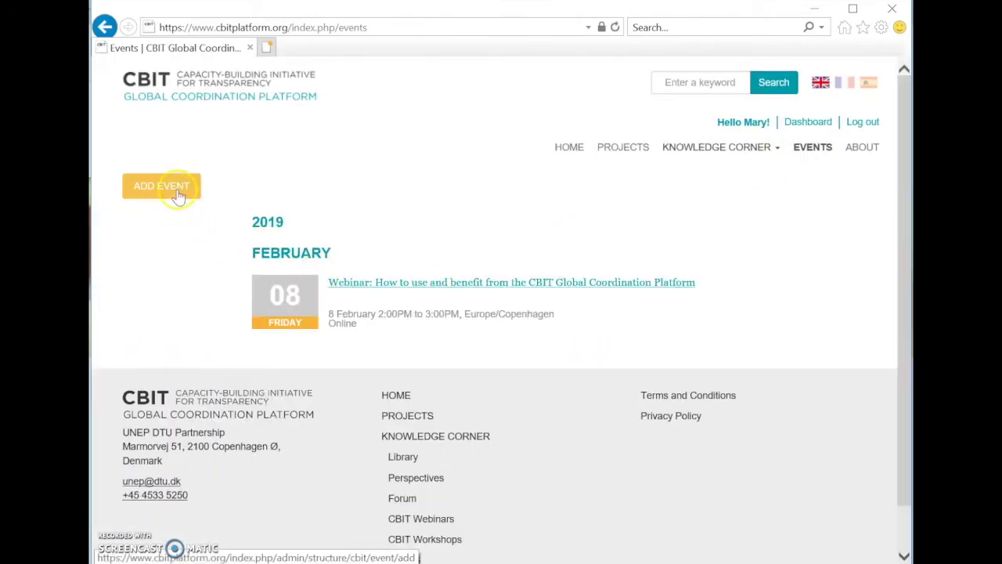
Step: Open the CBIT Global Coordination Platform project from Projects and collapse its Project details section
left_click(629, 151)
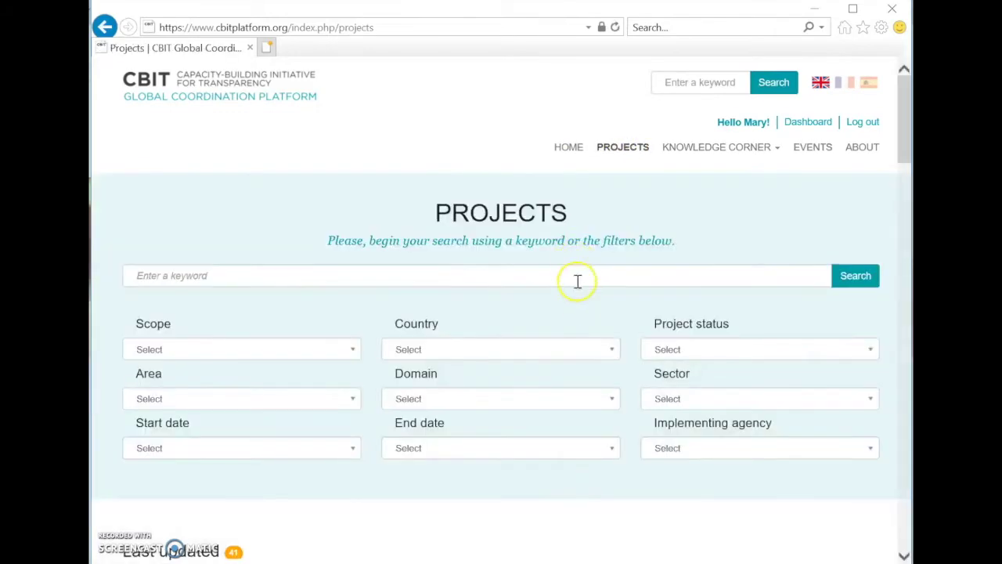
scroll(579, 311, "down", 5)
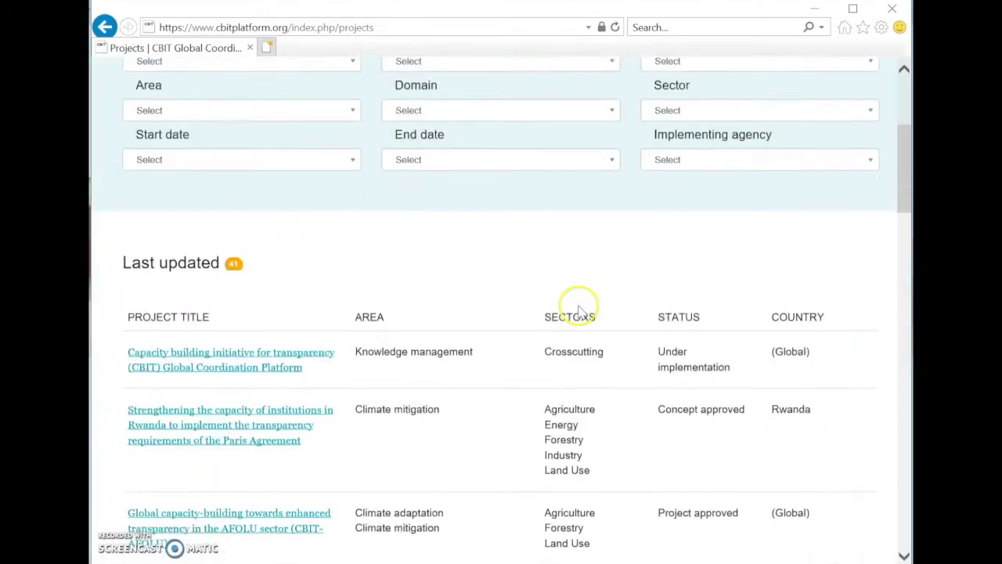
left_click(238, 260)
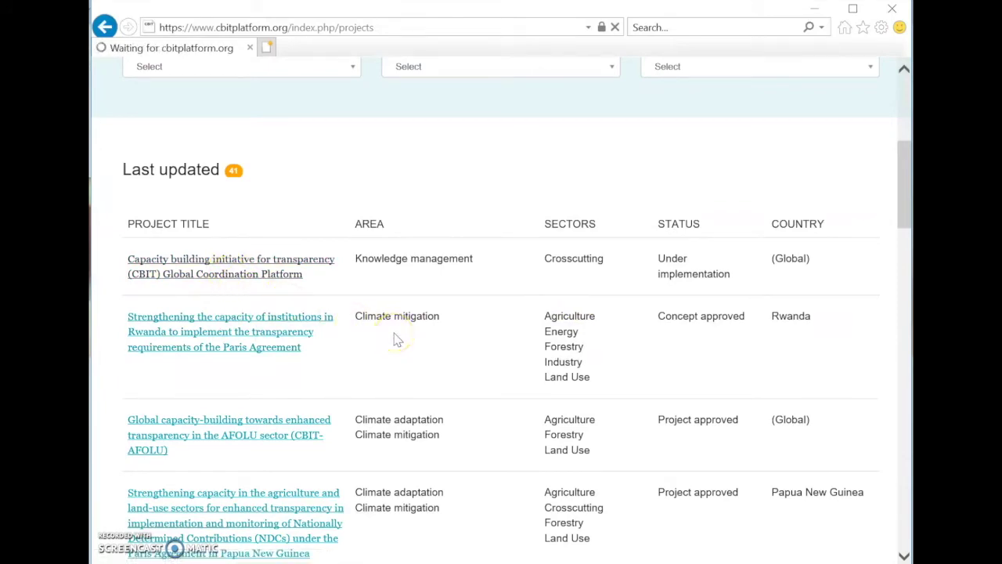
scroll(394, 337, "down", 3)
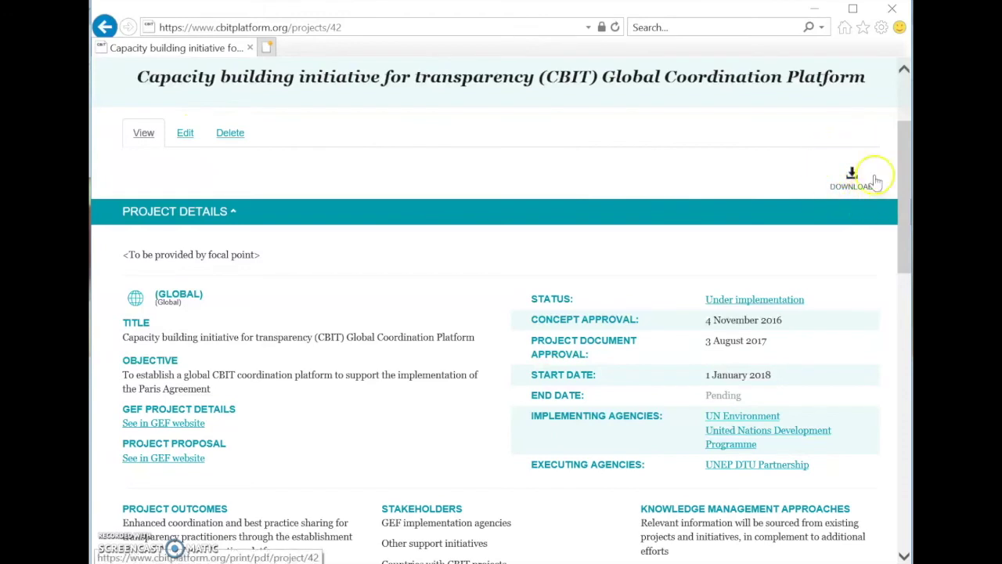
left_click(233, 212)
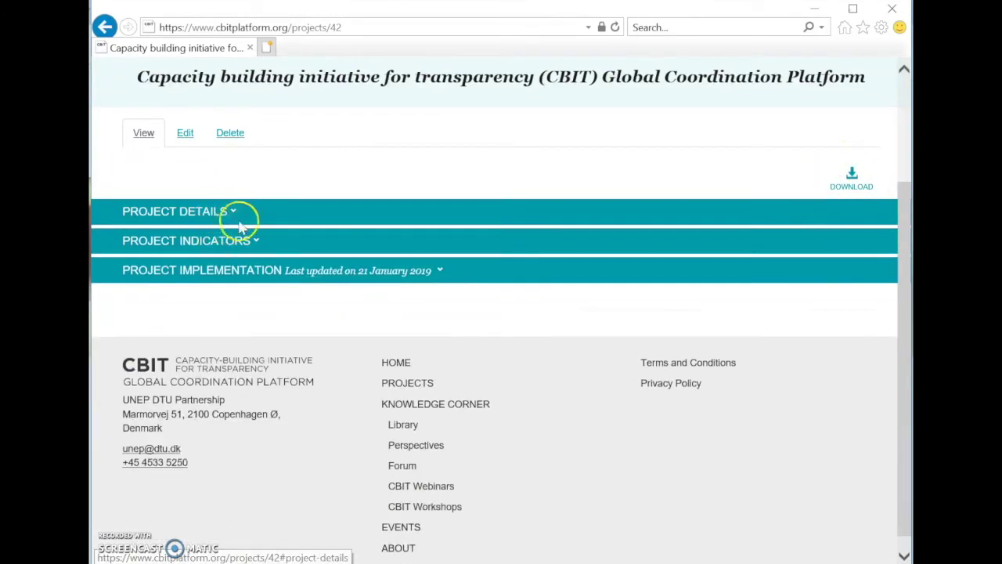
scroll(390, 314, "up", 2)
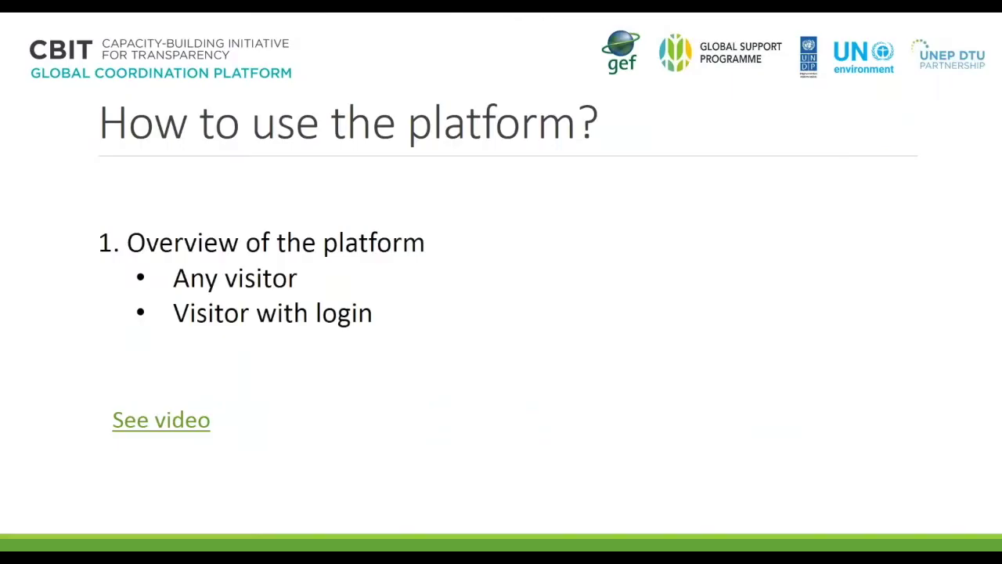
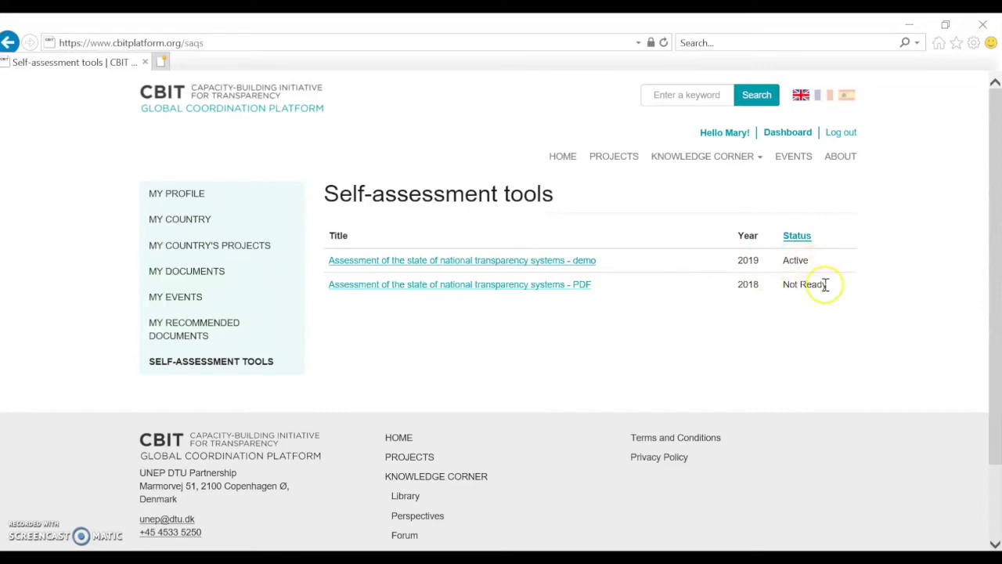
Step: Preview the assessment's PDF version, then open the 2019 demo transparency assessment from Self-assessment tools
left_click(556, 288)
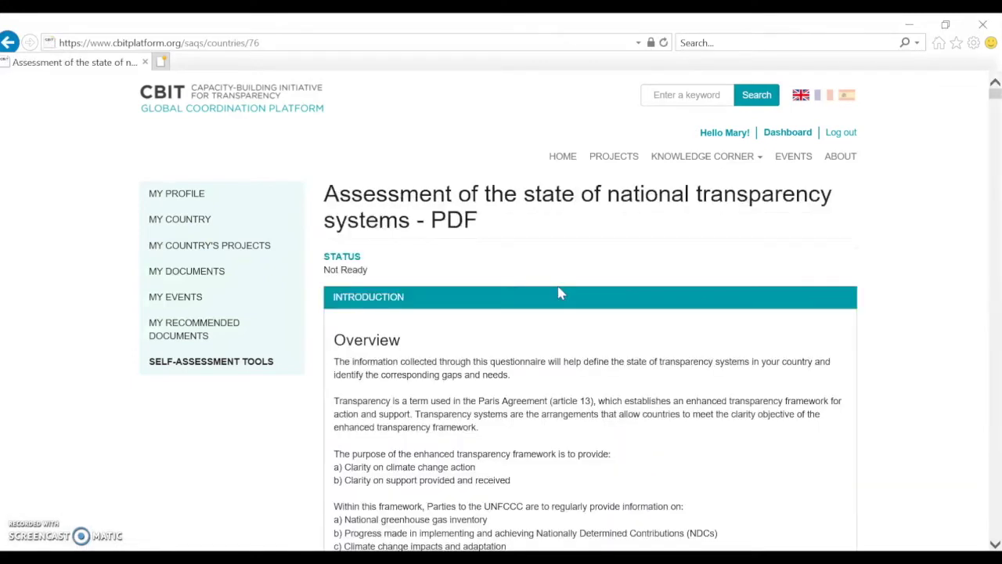
scroll(560, 294, "down", 5)
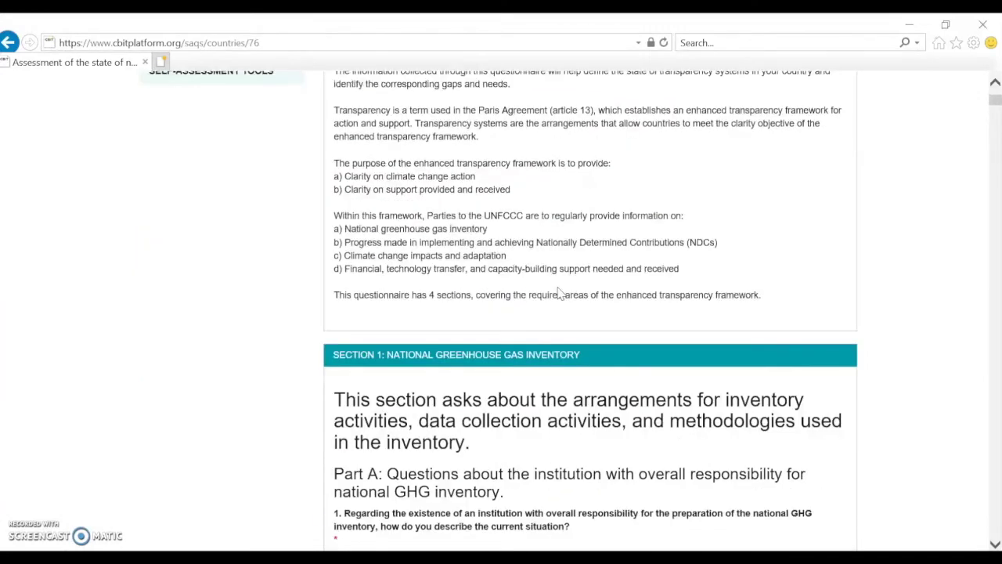
scroll(560, 294, "down", 2)
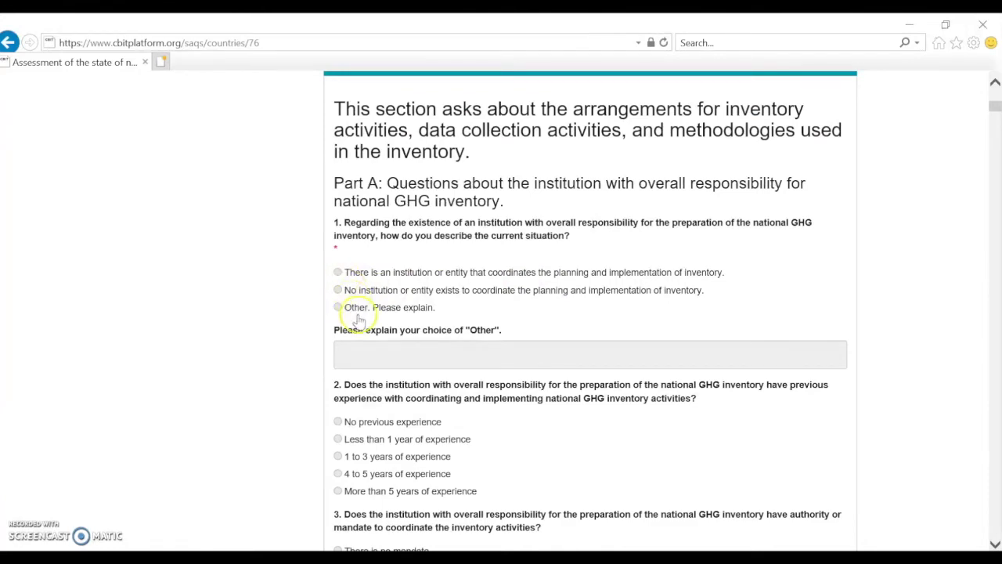
scroll(358, 314, "up", 7)
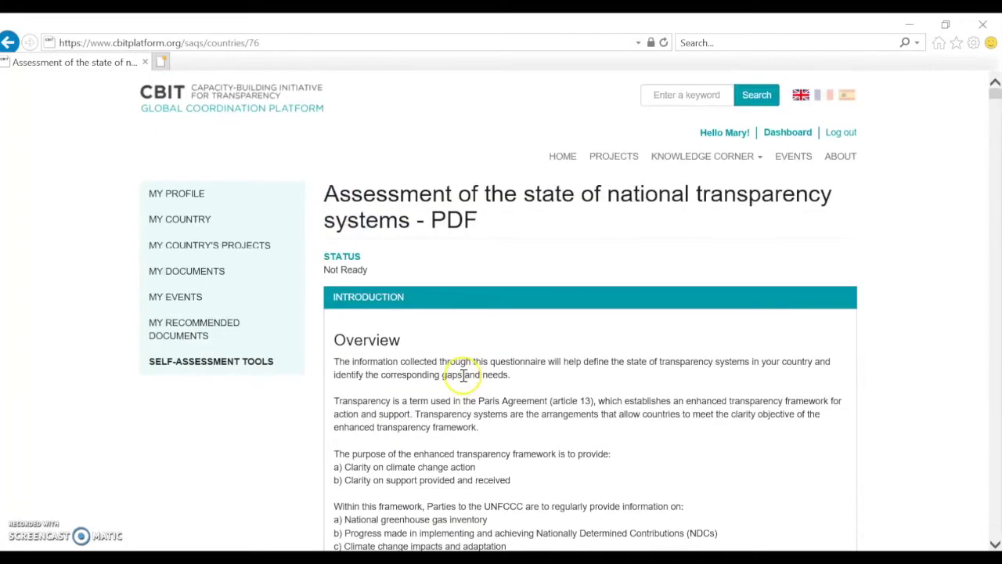
left_click(230, 362)
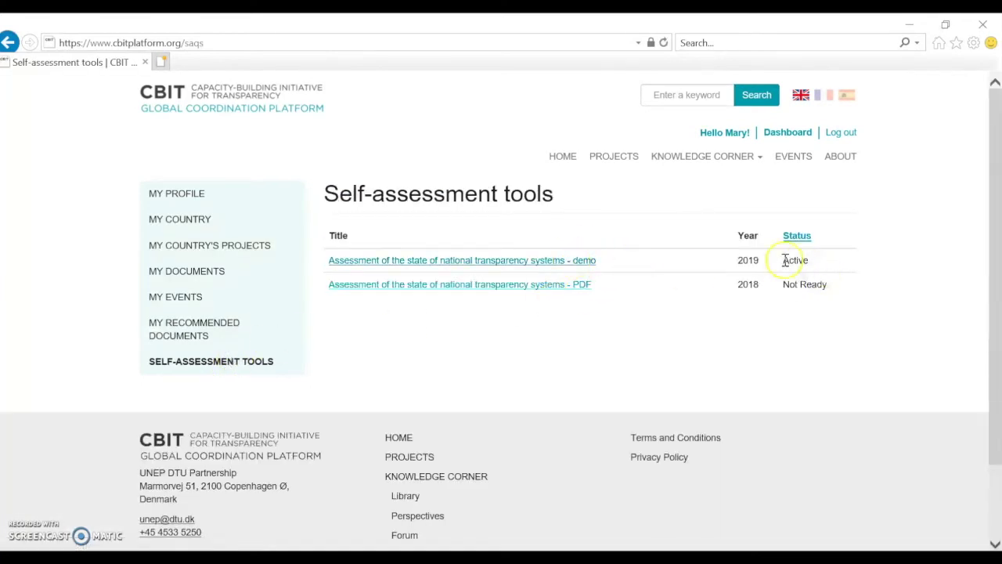
left_click(514, 261)
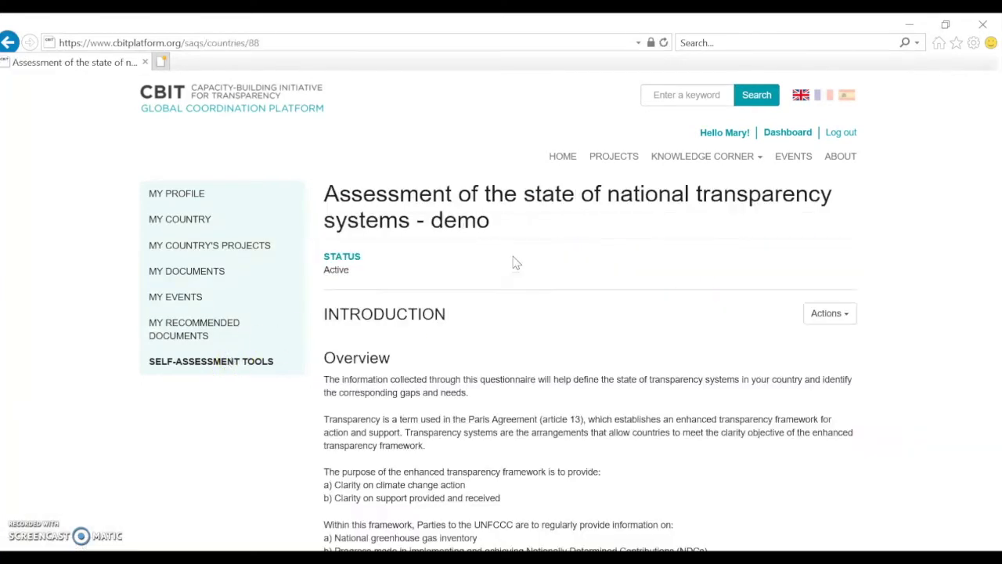
scroll(514, 263, "down", 1)
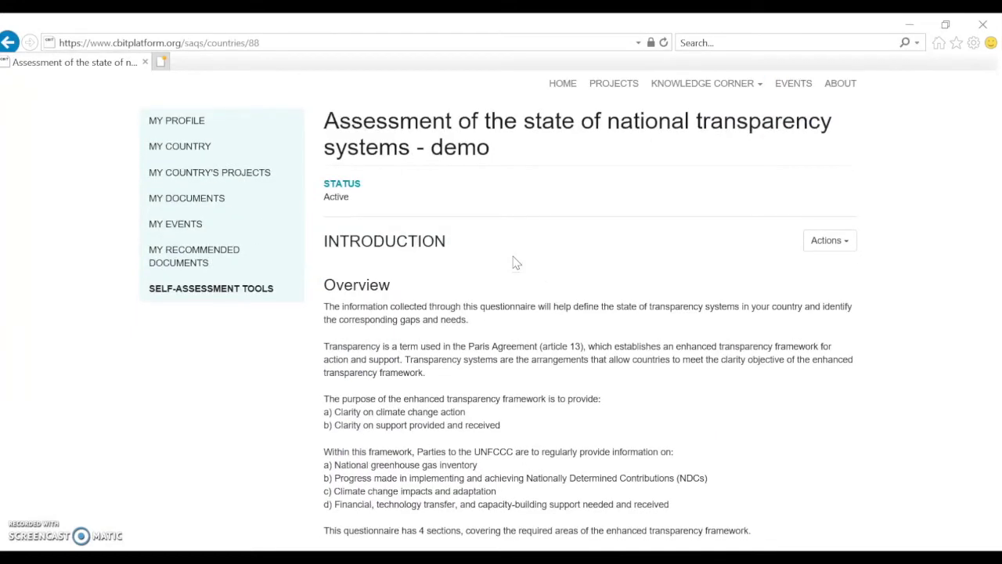
left_click(540, 244)
scroll(544, 249, "down", 1)
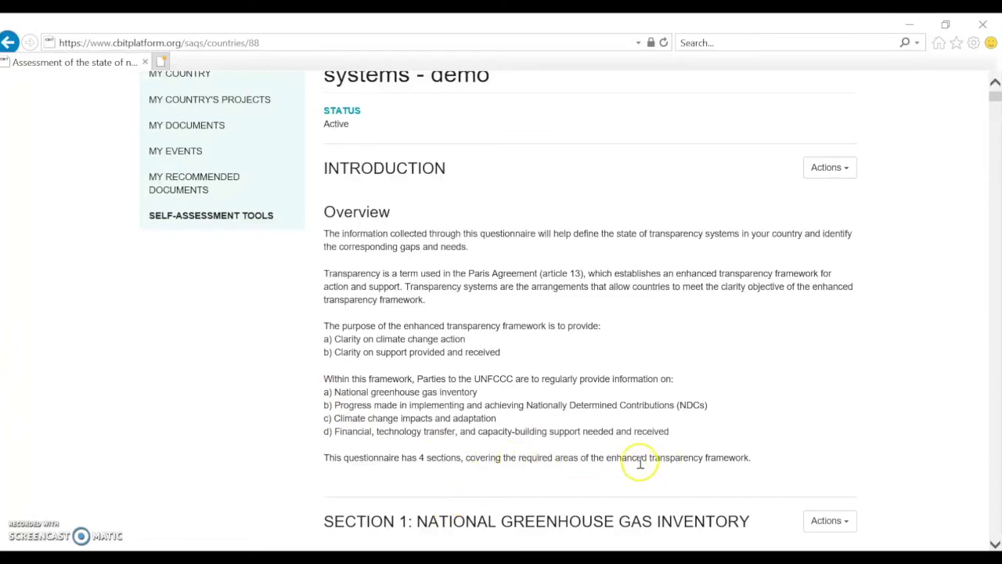
scroll(638, 442, "down", 3)
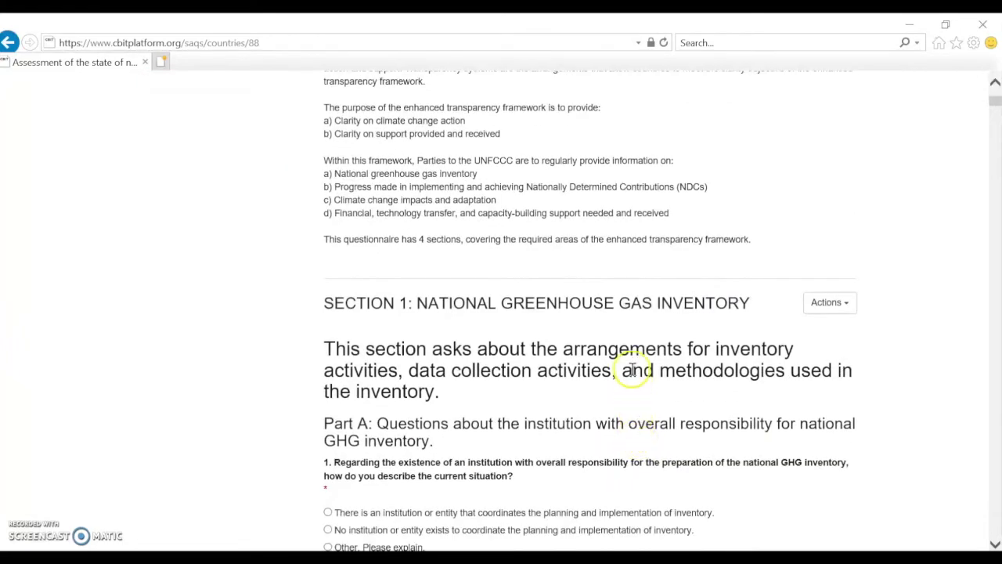
scroll(632, 367, "down", 1)
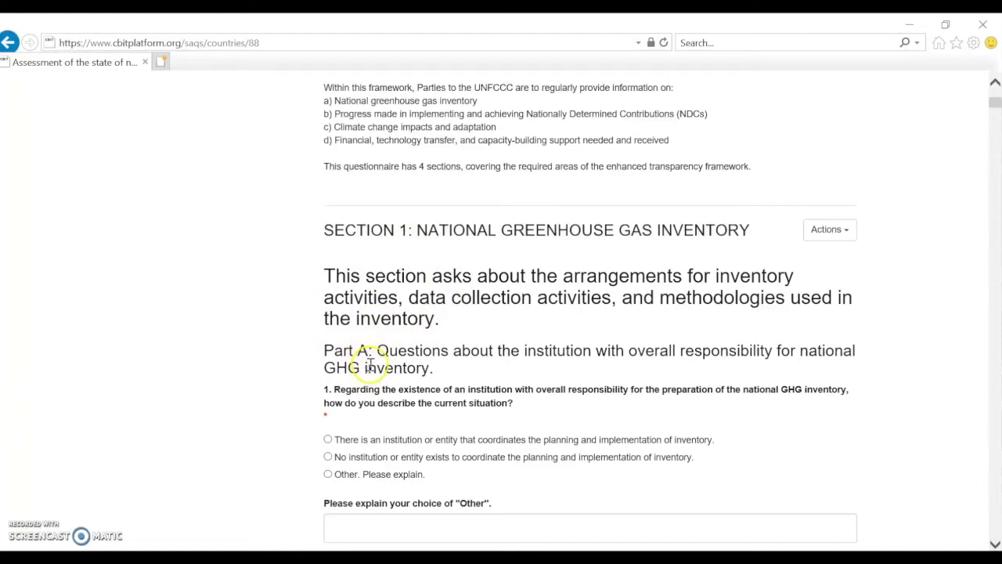
scroll(392, 359, "down", 1)
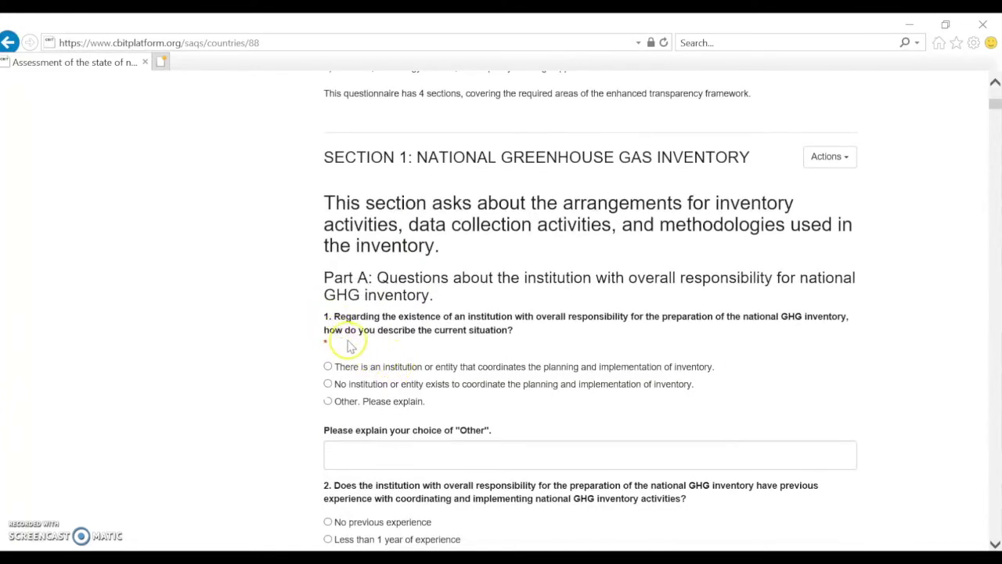
scroll(354, 344, "down", 1)
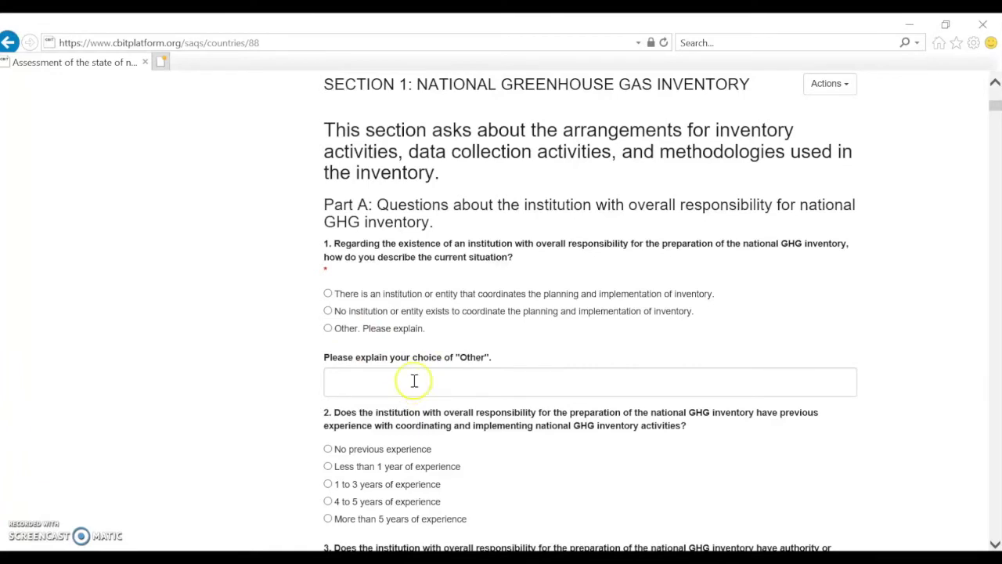
scroll(424, 373, "down", 1)
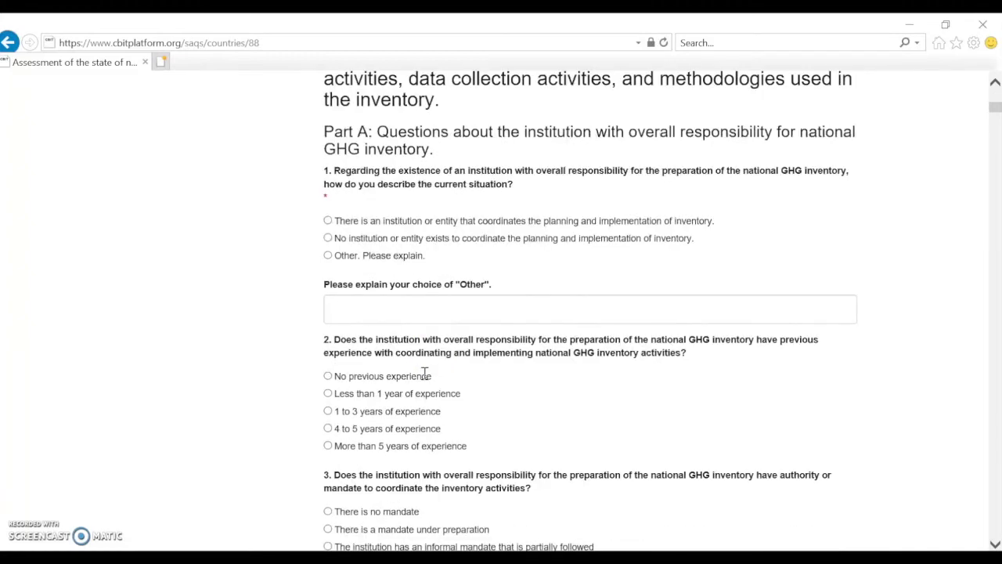
scroll(439, 375, "up", 2)
scroll(438, 370, "up", 7)
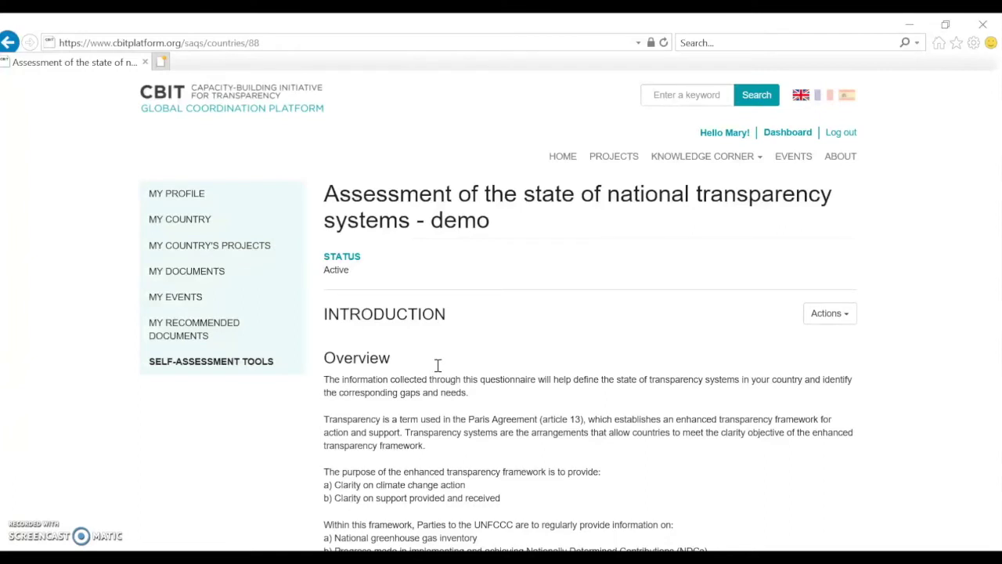
scroll(437, 366, "down", 1)
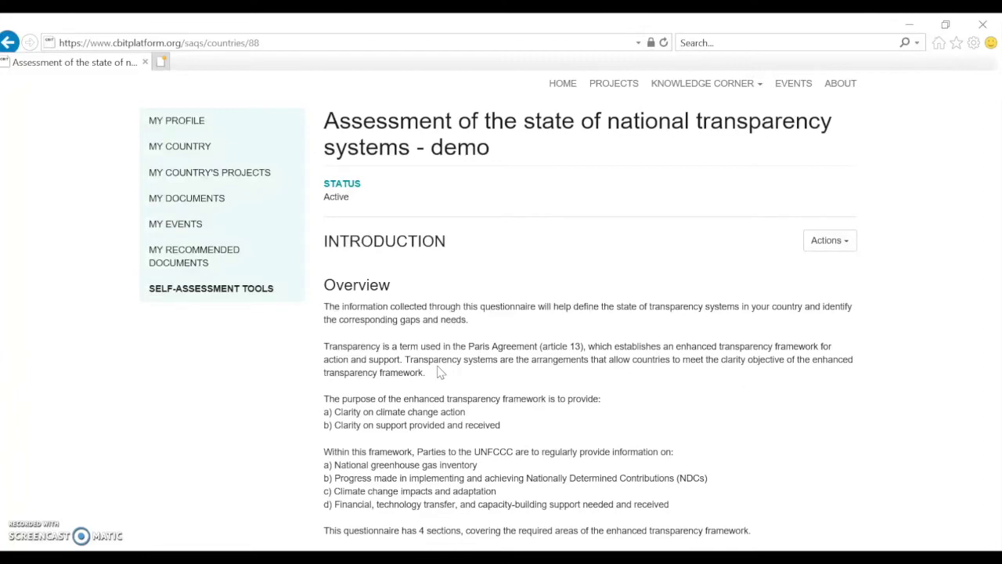
scroll(649, 365, "down", 1)
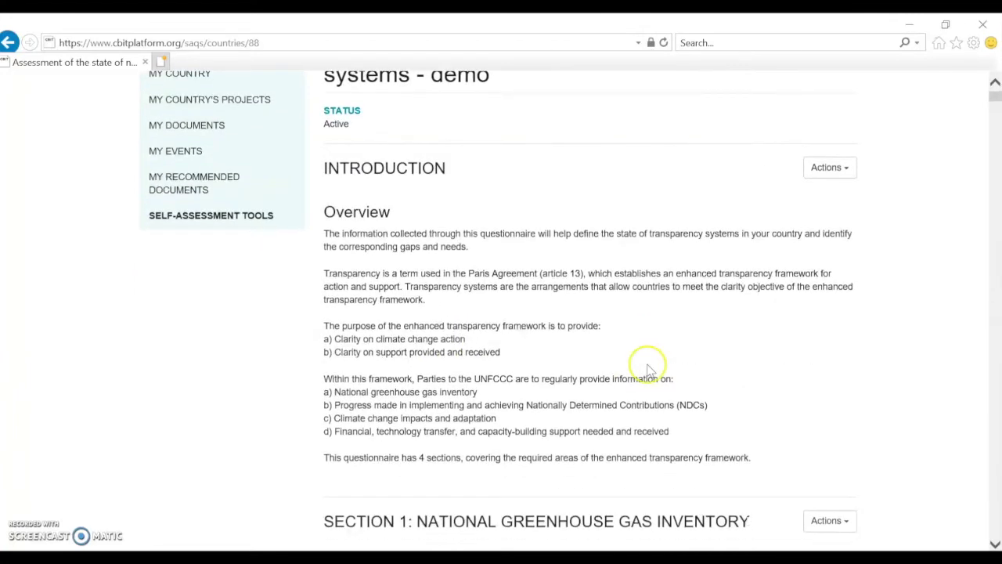
scroll(649, 364, "down", 1)
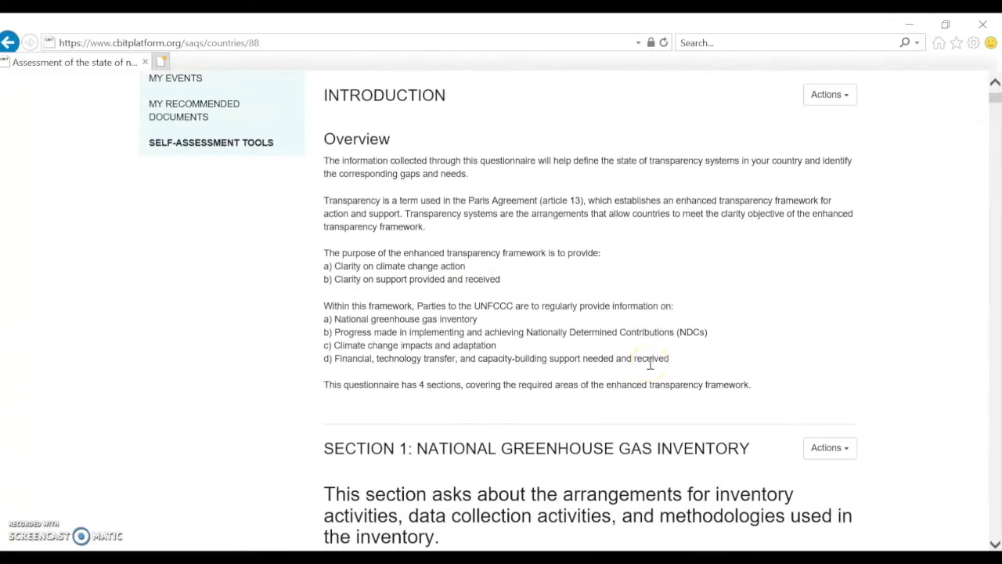
scroll(650, 363, "down", 1)
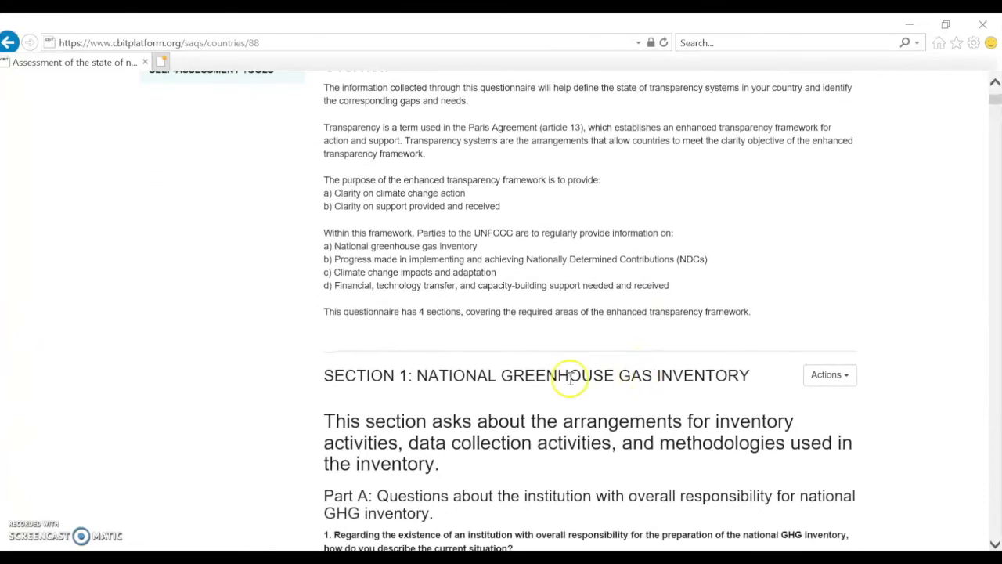
scroll(571, 382, "down", 1)
scroll(571, 382, "down", 1)
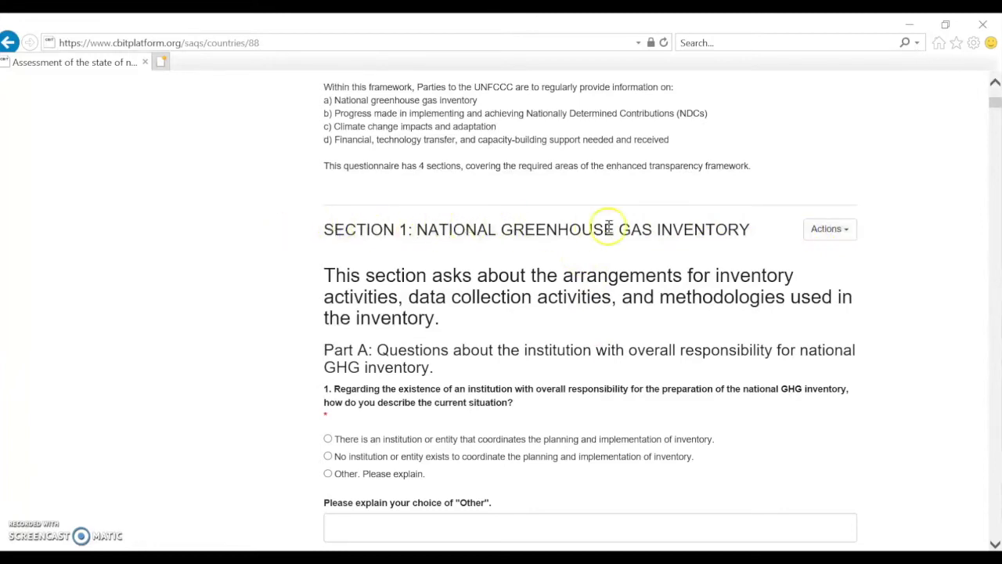
Step: Choose Delegate question from Section 1's Actions menu
left_click(846, 230)
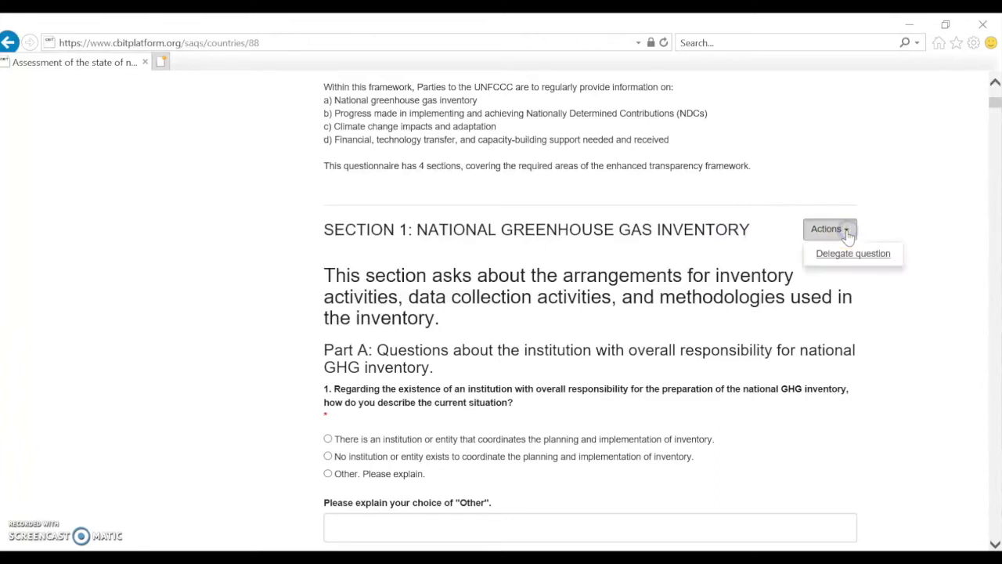
left_click(851, 255)
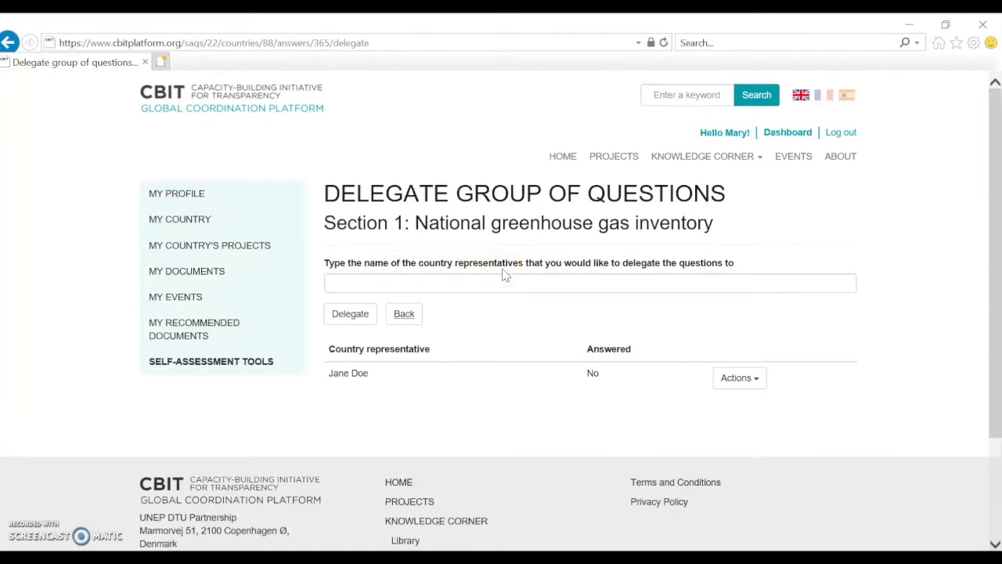
Step: Delegate Section 1 to a second country representative picked from the suggestions list
left_click(478, 288)
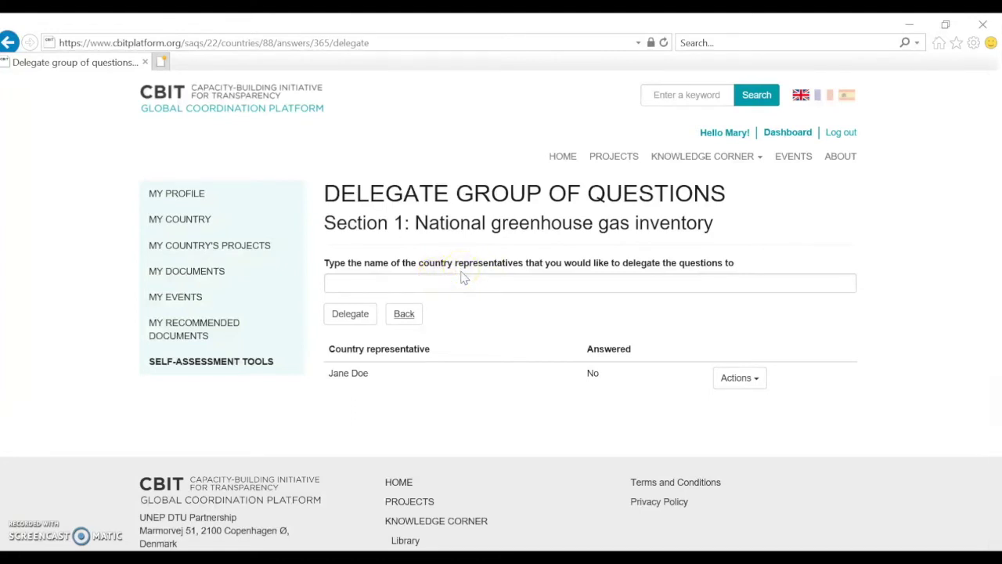
left_click(330, 282)
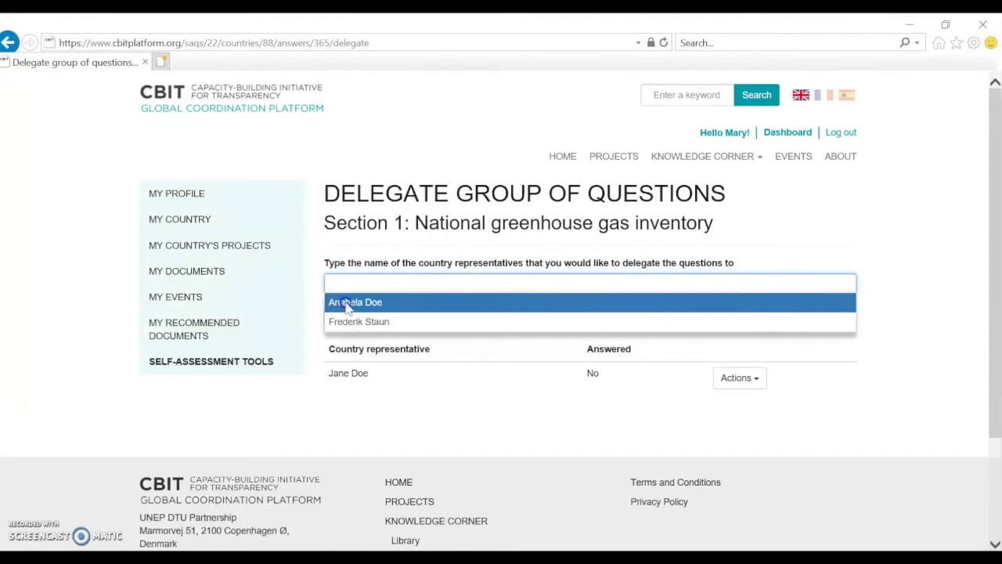
left_click(346, 306)
left_click(353, 315)
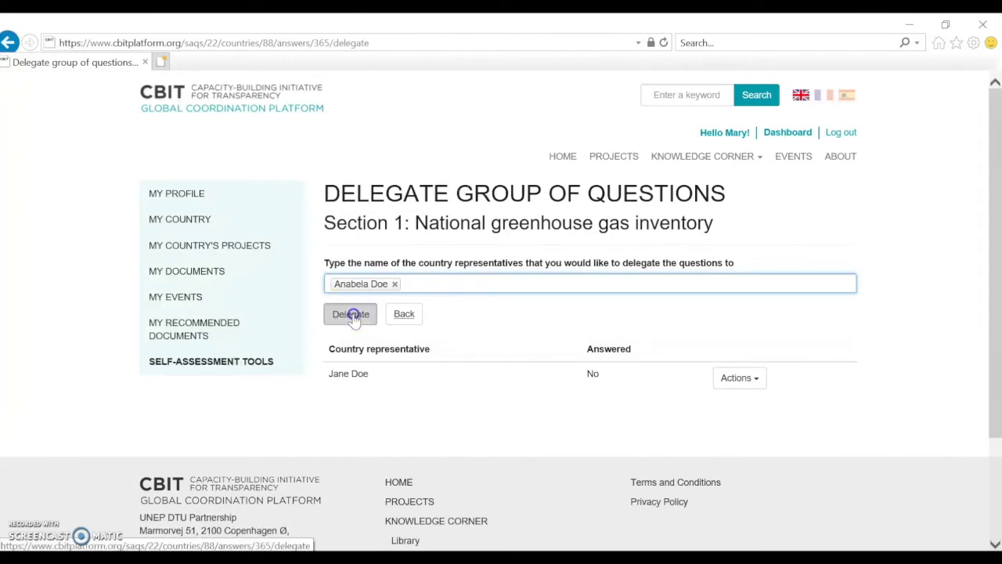
scroll(470, 353, "down", 2)
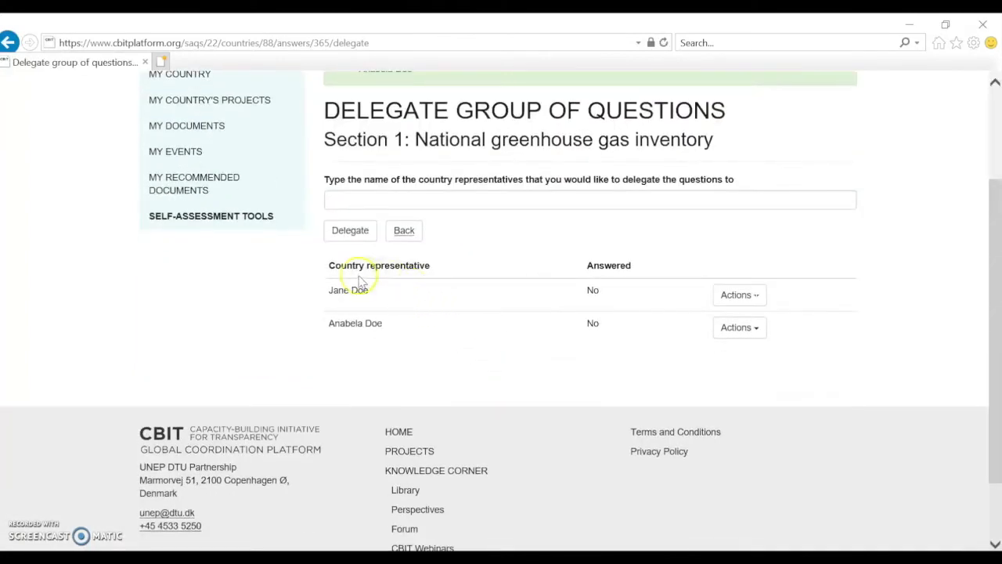
scroll(329, 279, "up", 1)
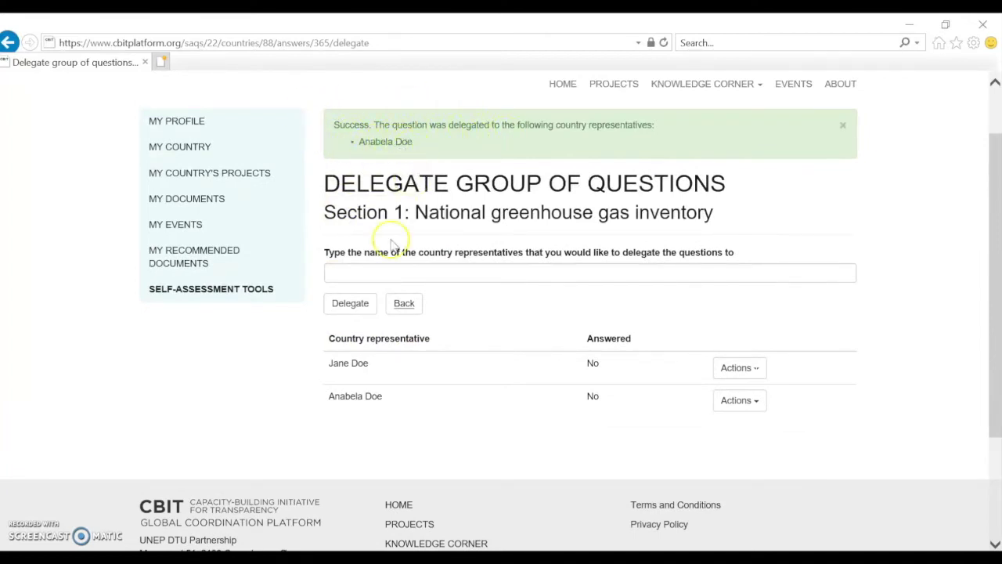
scroll(358, 347, "down", 1)
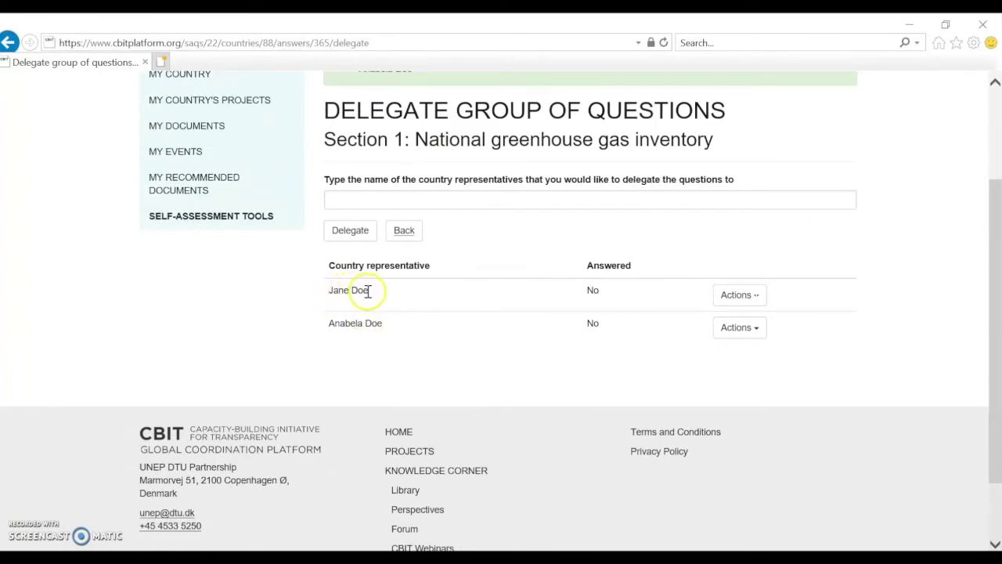
Step: Delete the first representative's Section 1 delegation and confirm the deletion
left_click(758, 297)
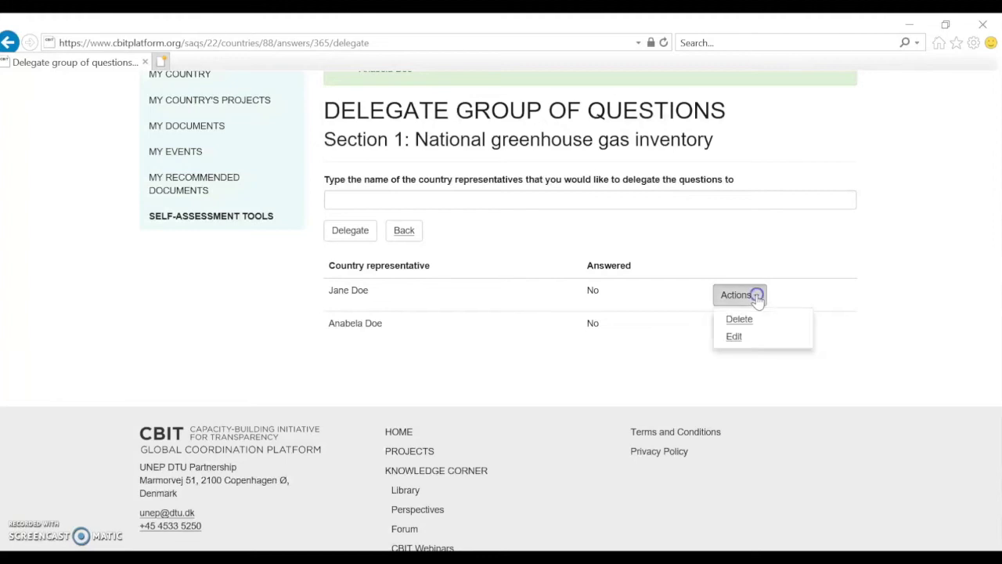
left_click(752, 321)
left_click(752, 318)
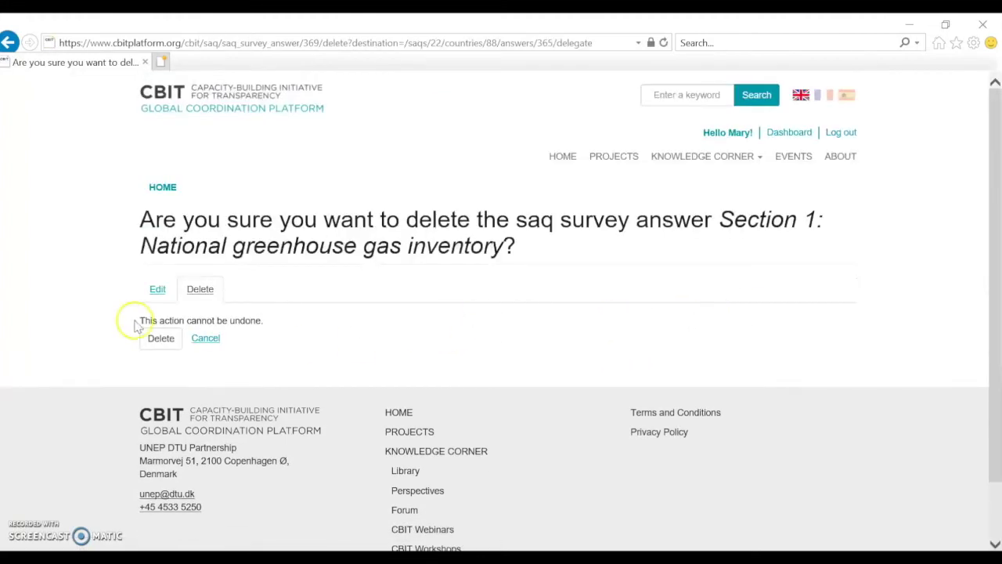
left_click(161, 345)
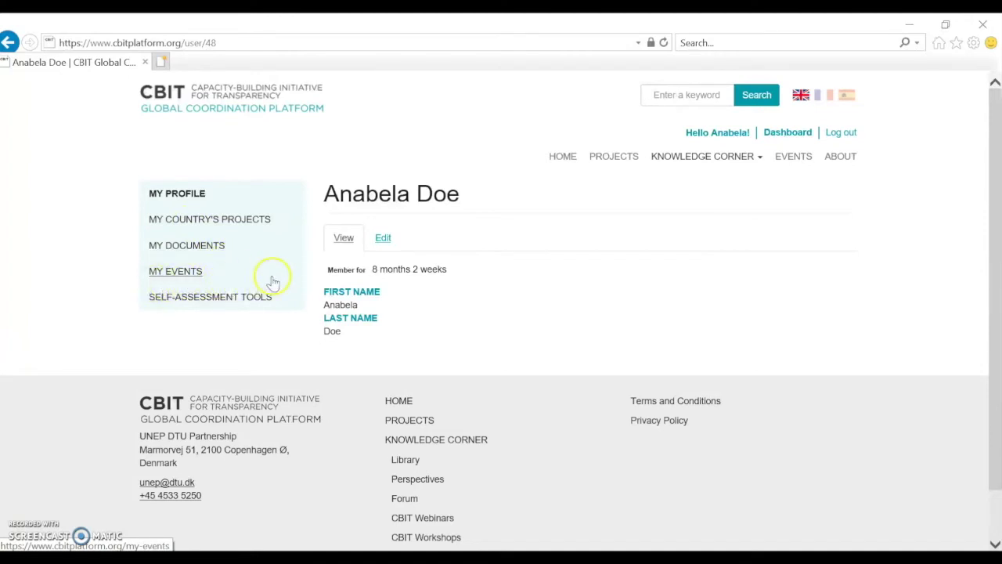
Step: From Self-assessment tools, open the demo assessment and its Section 1 greenhouse gas inventory questions
left_click(200, 302)
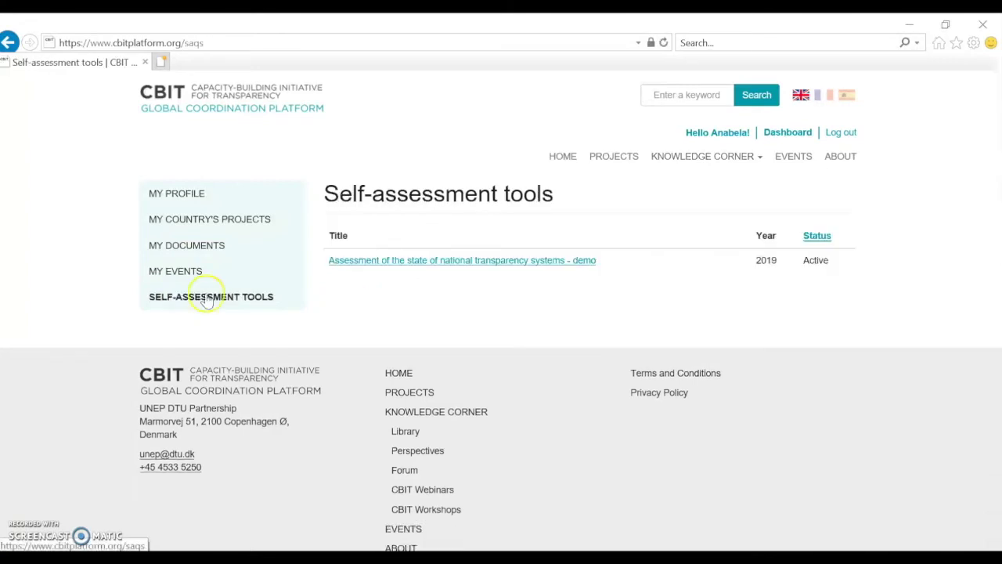
left_click(481, 262)
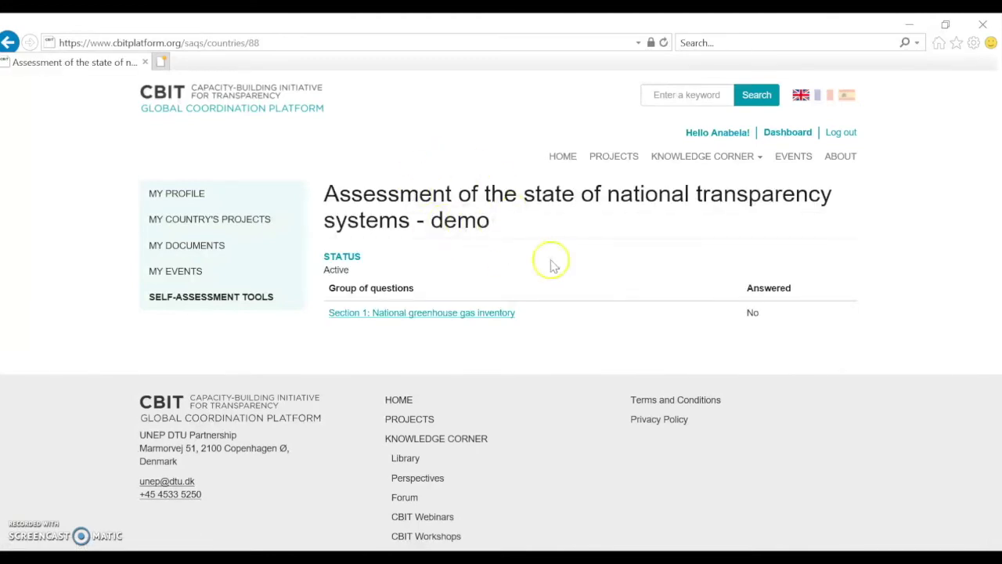
left_click(362, 314)
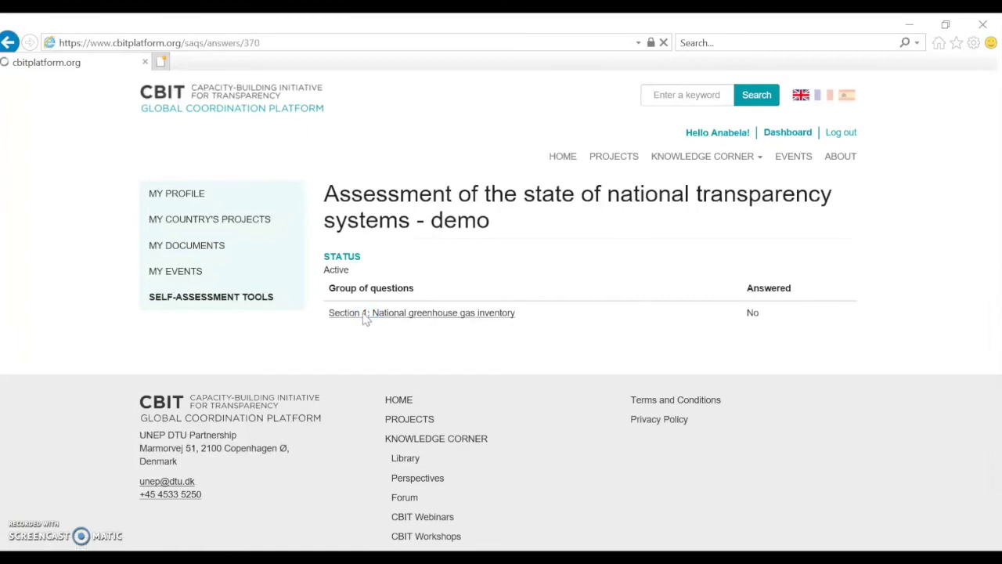
Step: Answer Yes to question 43 on special TACCC features and save the Section 1 form
scroll(619, 266, "down", 2)
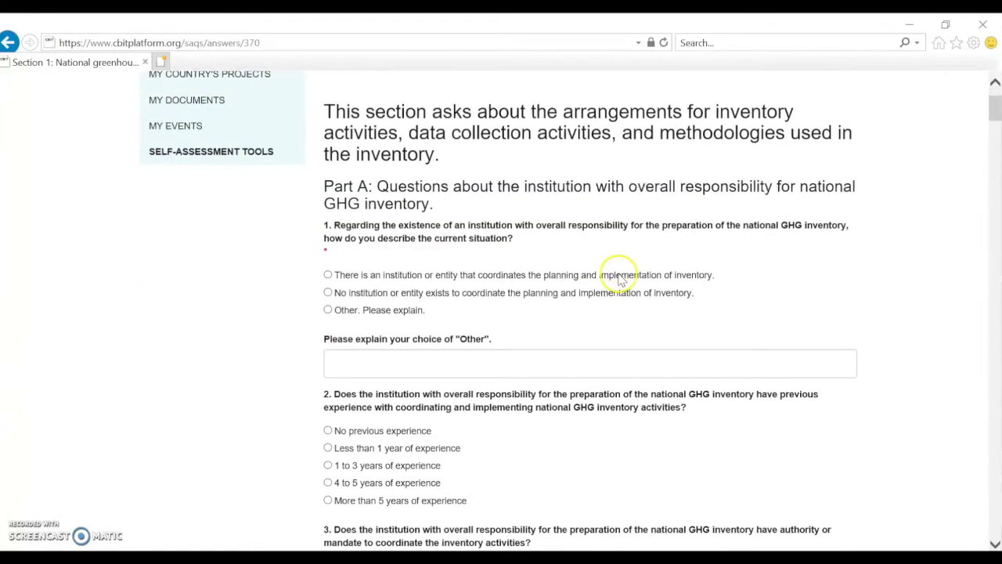
scroll(617, 273, "up", 2)
scroll(446, 333, "down", 3)
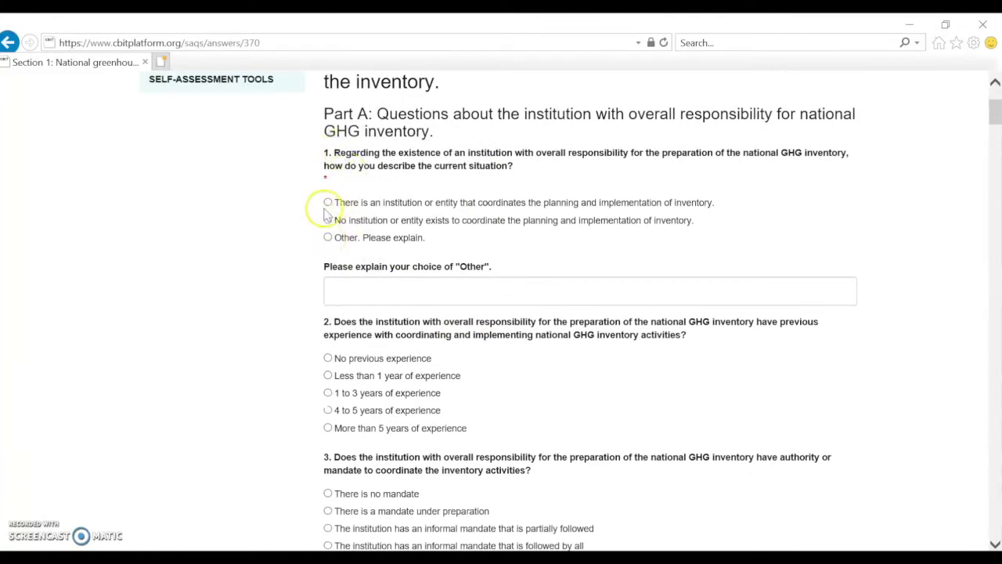
scroll(411, 258, "down", 10)
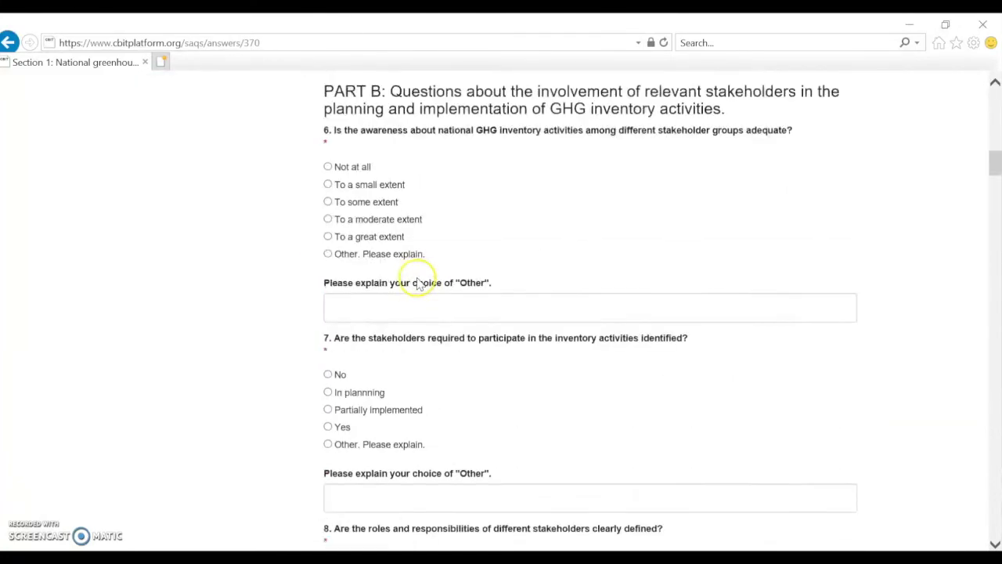
scroll(419, 283, "down", 15)
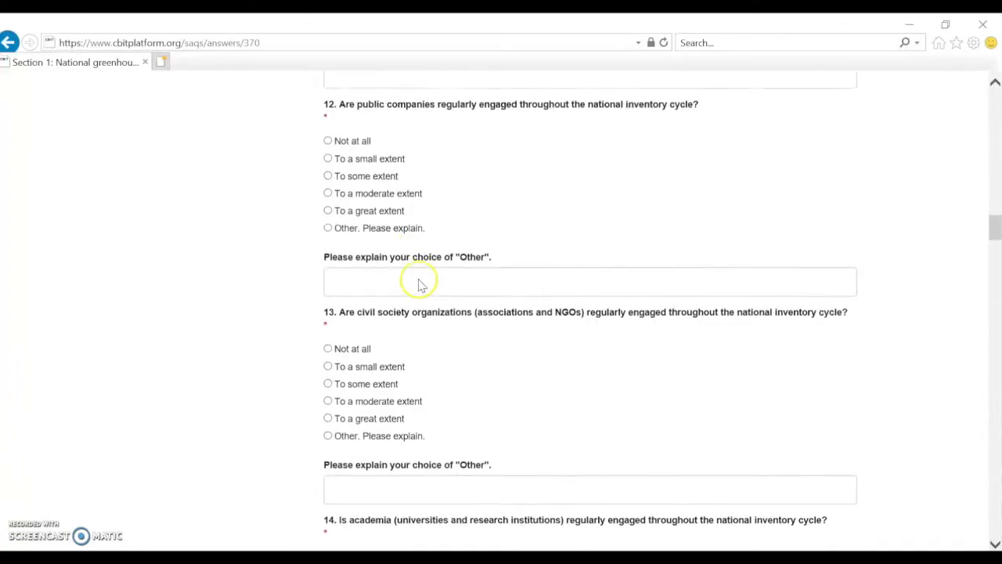
key("End")
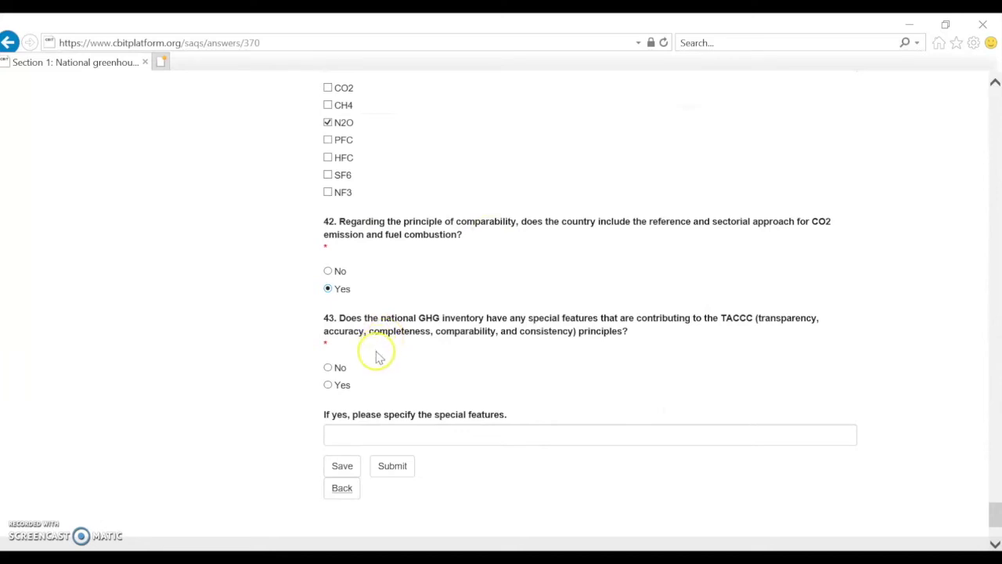
left_click(327, 384)
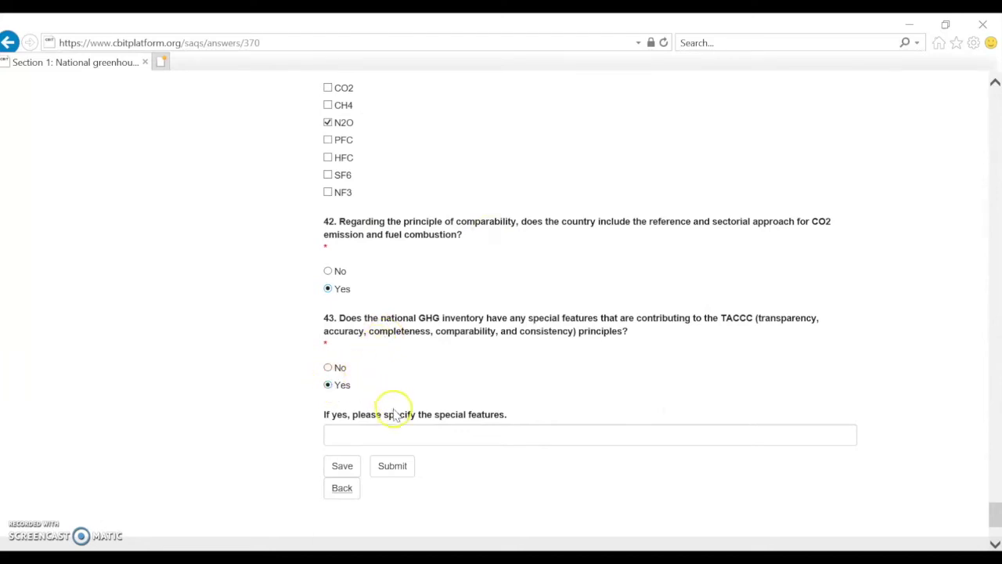
left_click(342, 470)
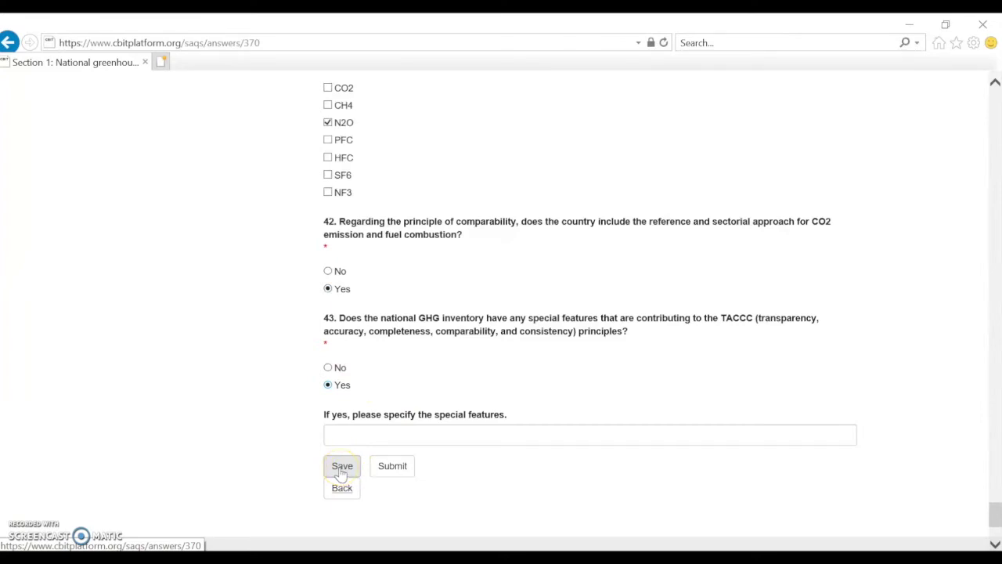
Step: Attempt to submit, then answer required question 1 with the coordinating-institution option
left_click(390, 473)
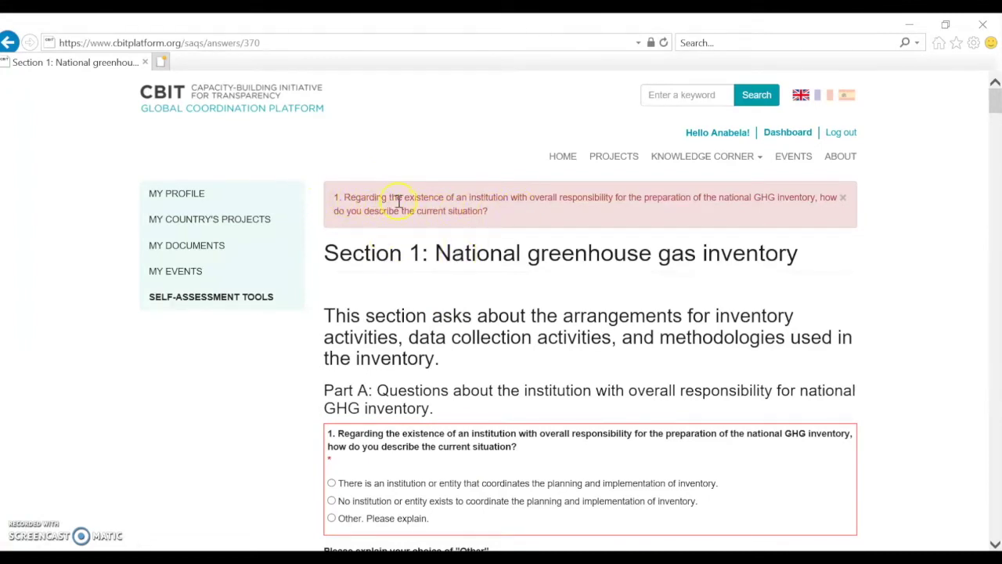
scroll(410, 255, "down", 1)
scroll(411, 255, "down", 2)
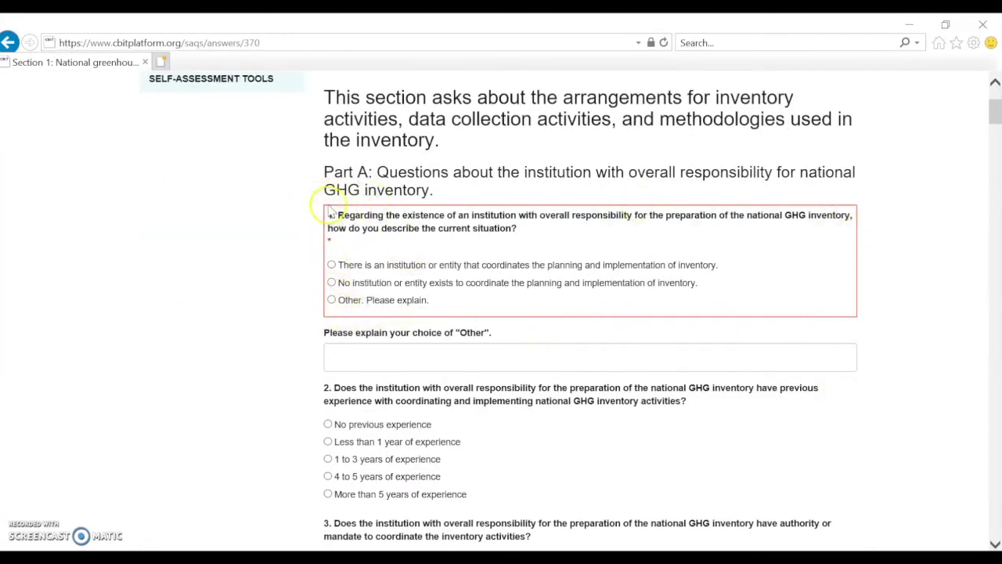
left_click(332, 266)
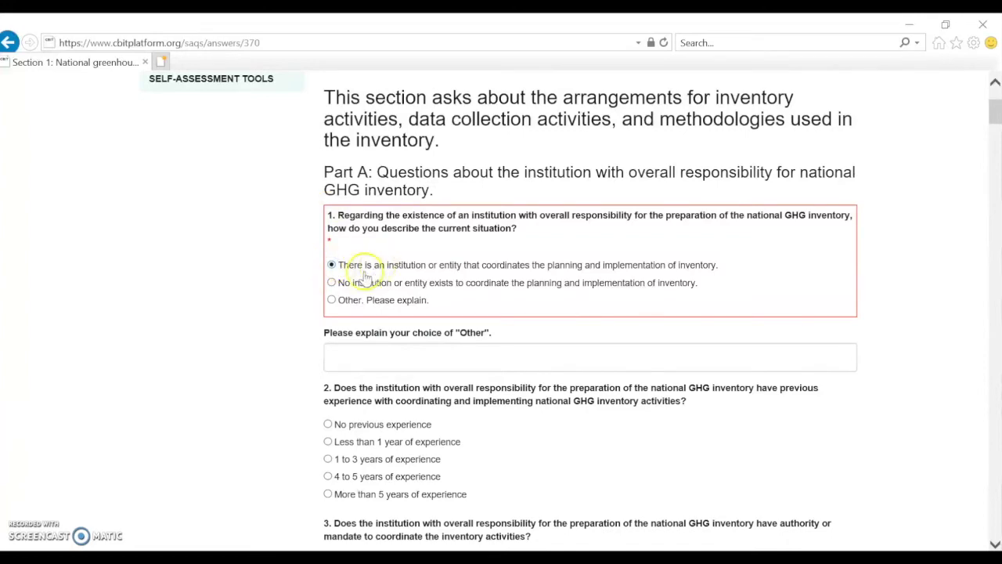
left_click_drag(993, 106, 987, 531)
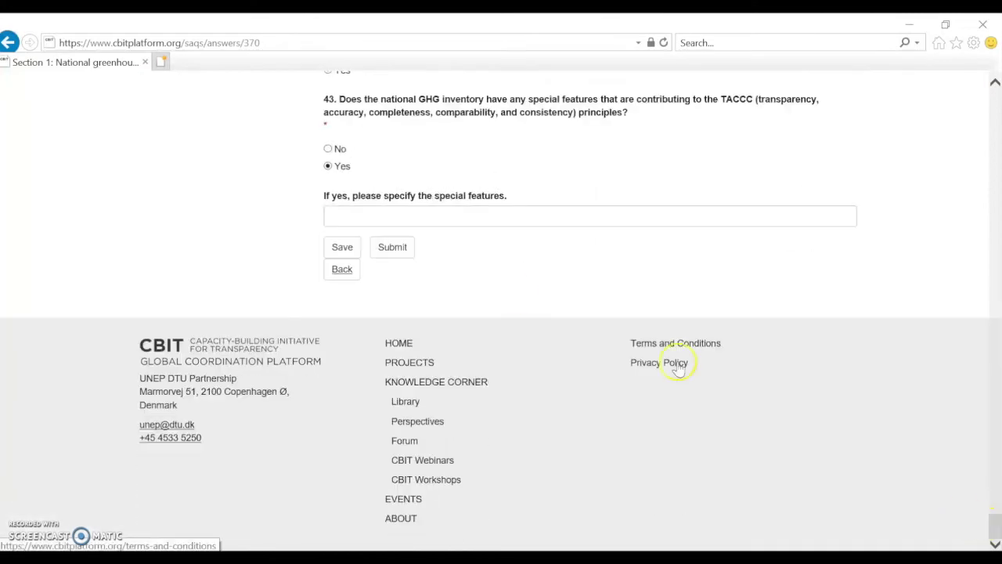
Step: Submit the completed Section 1 answers and return to the demo transparency assessment
left_click(394, 248)
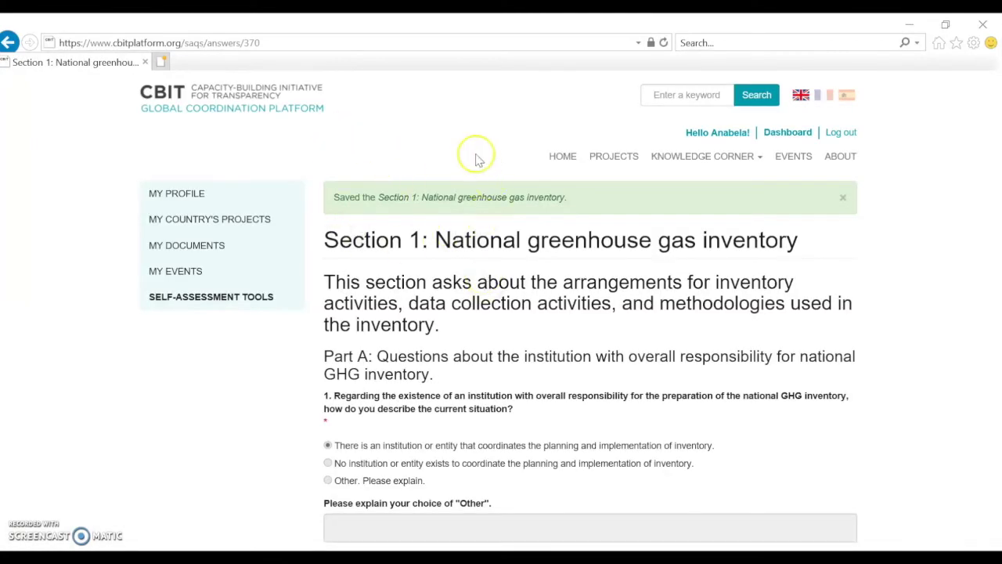
scroll(492, 305, "down", 1)
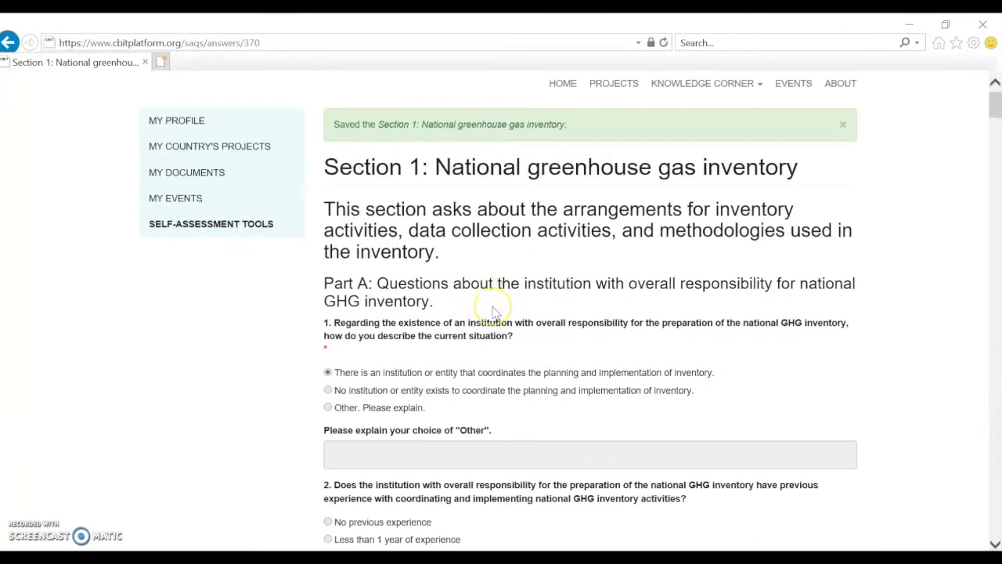
left_click(259, 225)
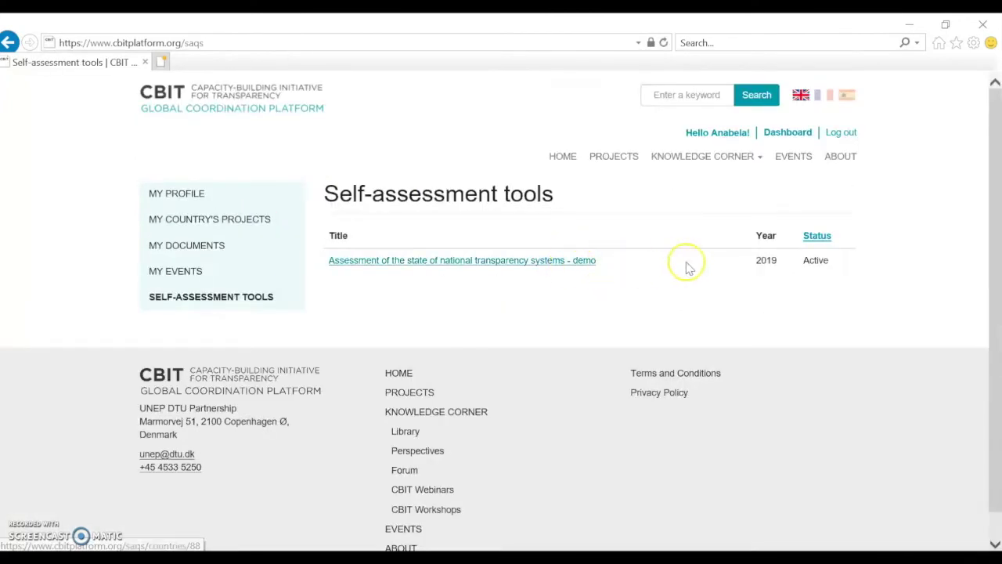
left_click(571, 260)
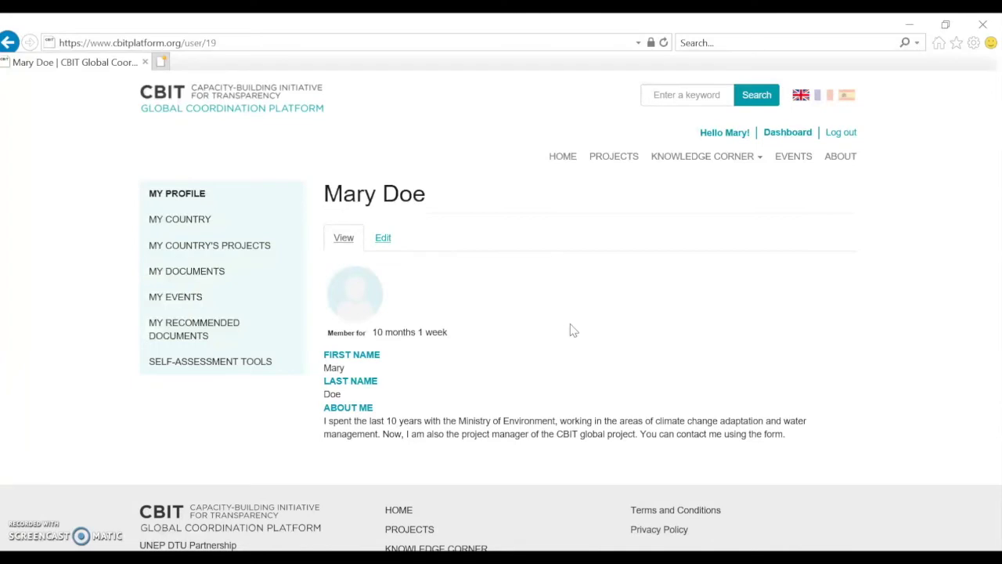
Step: Reopen the demo assessment as coordinator and show Section 1's Actions menu
left_click(241, 365)
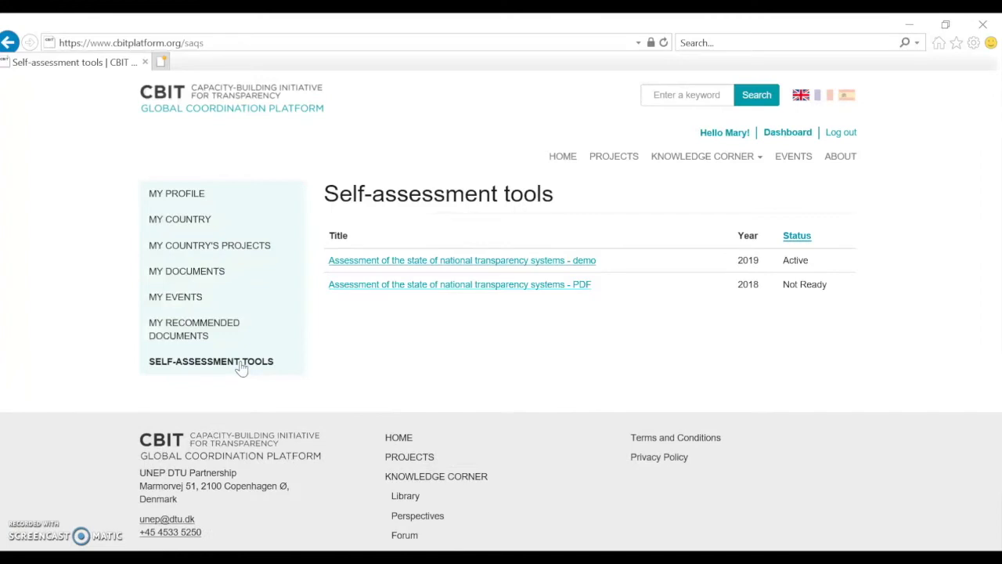
left_click(447, 263)
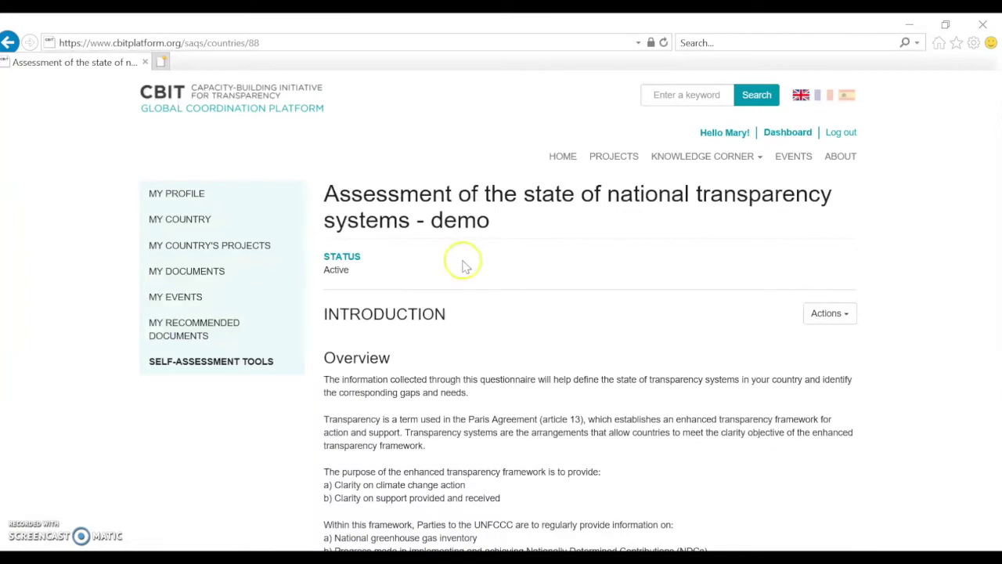
scroll(548, 261, "down", 2)
scroll(552, 266, "down", 4)
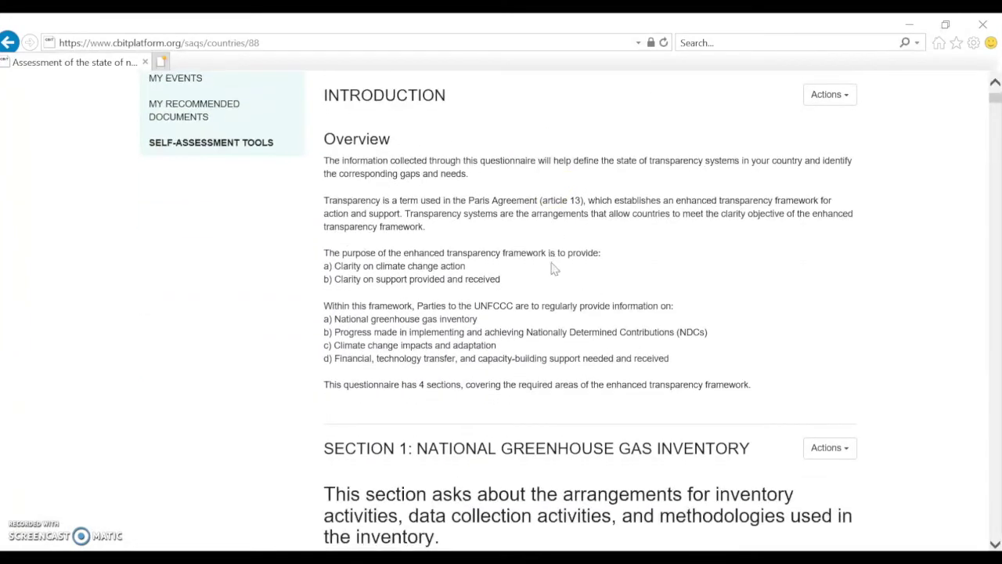
scroll(551, 266, "up", 6)
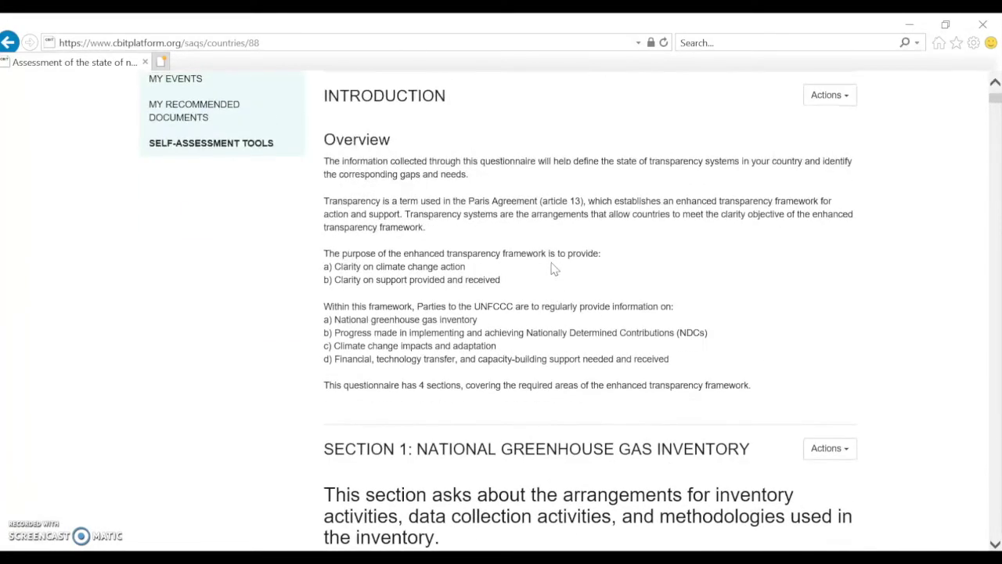
scroll(551, 267, "down", 4)
left_click(843, 377)
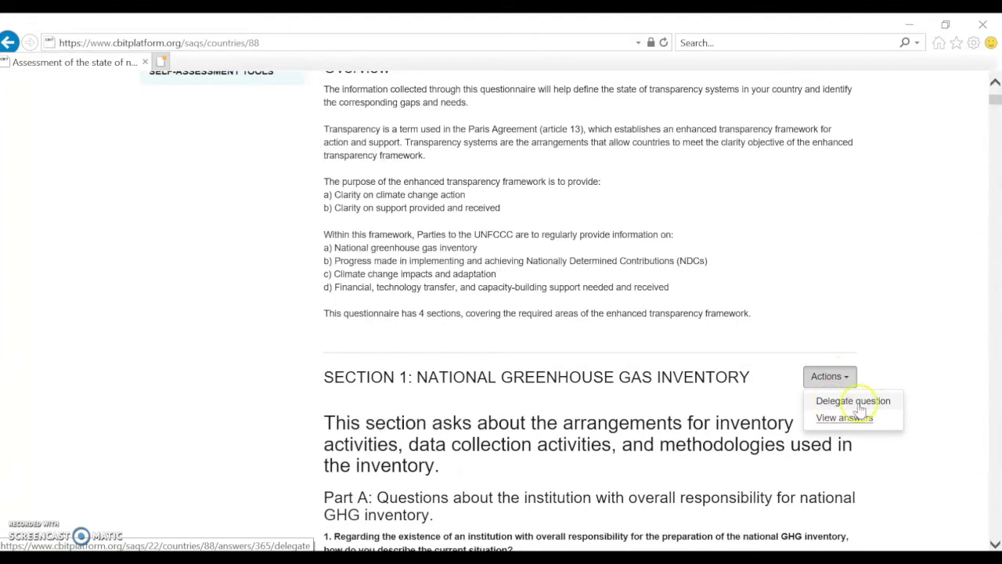
left_click(858, 419)
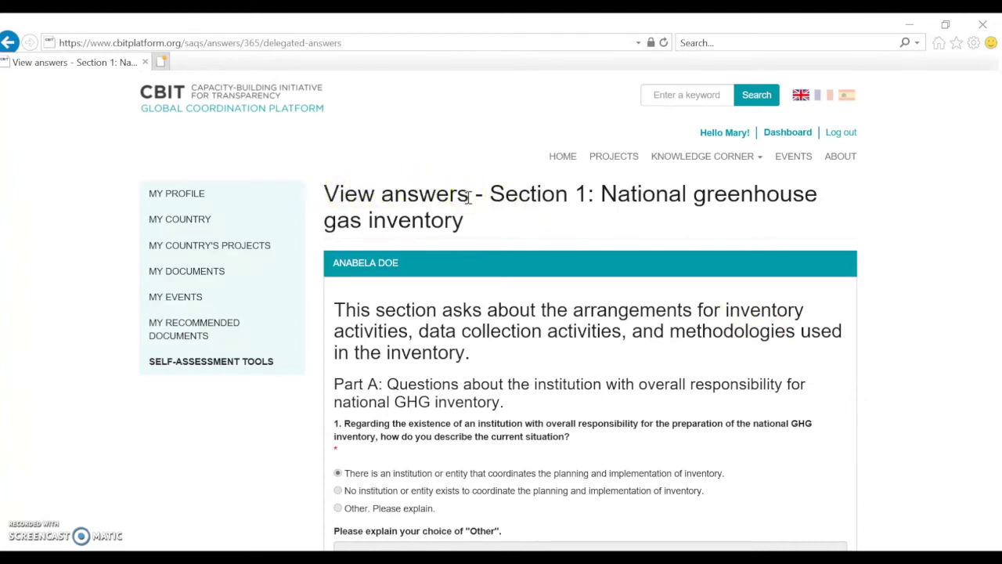
left_click(475, 225)
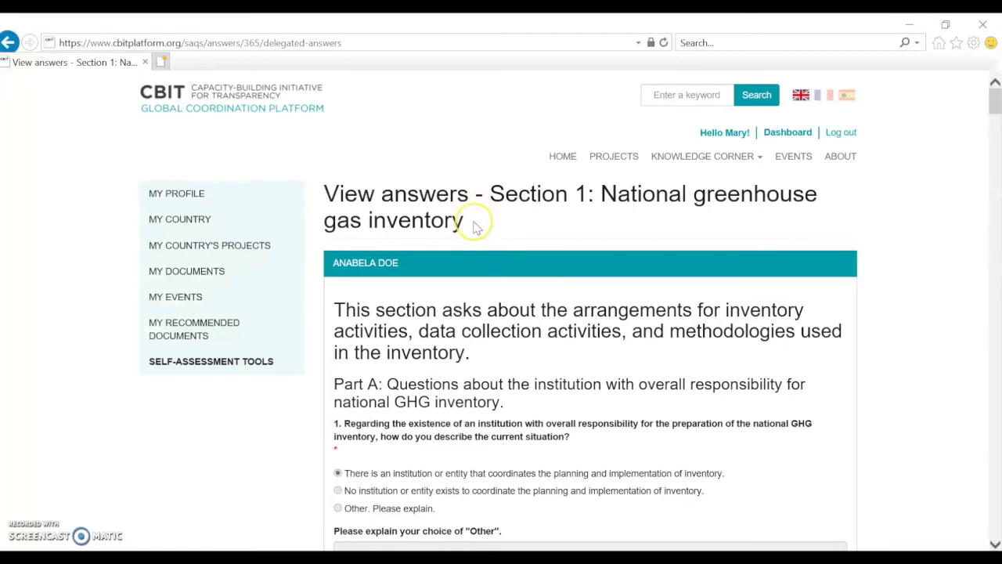
scroll(475, 225, "down", 1)
scroll(474, 223, "down", 2)
left_click(339, 257)
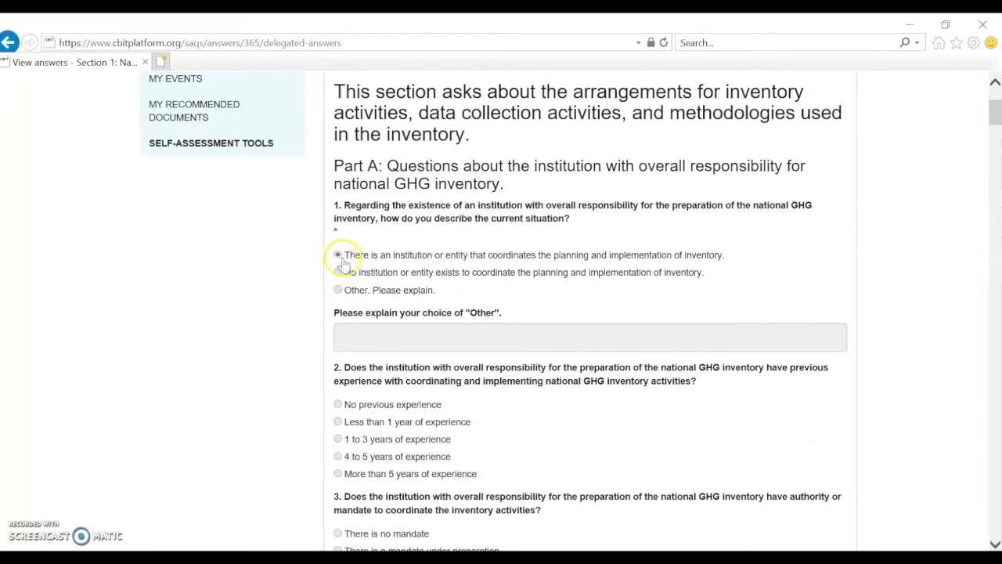
left_click(338, 255)
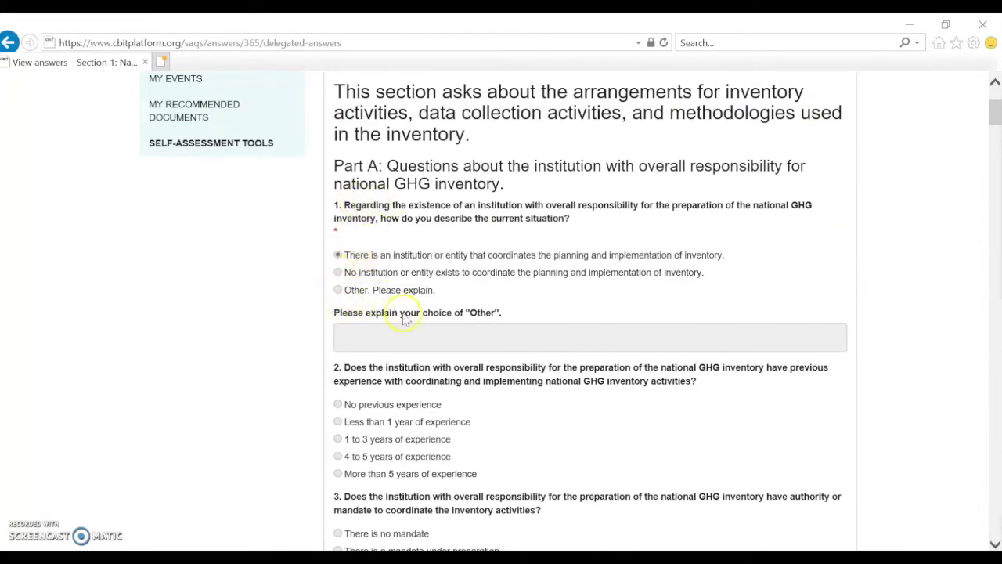
scroll(408, 320, "up", 3)
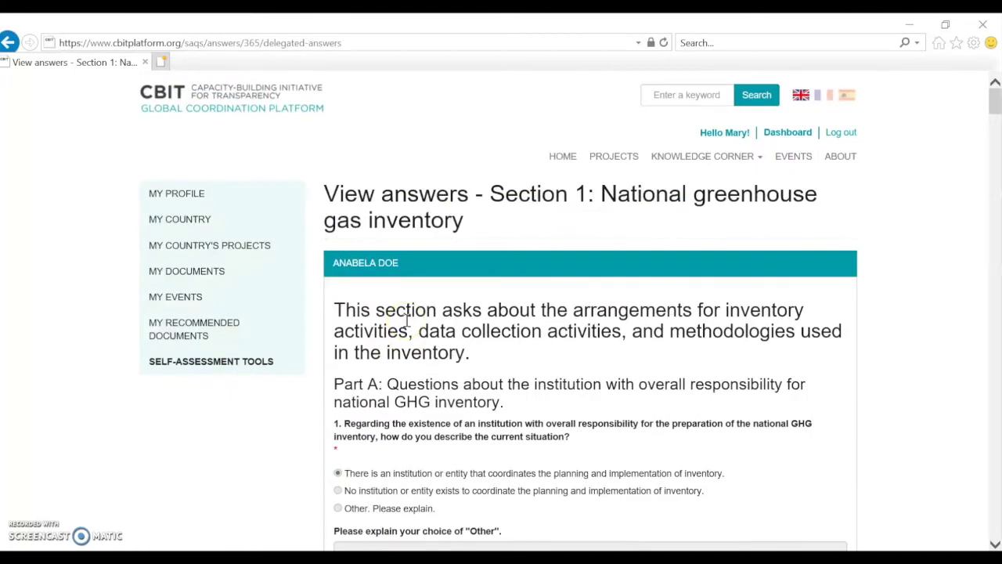
scroll(407, 317, "down", 7)
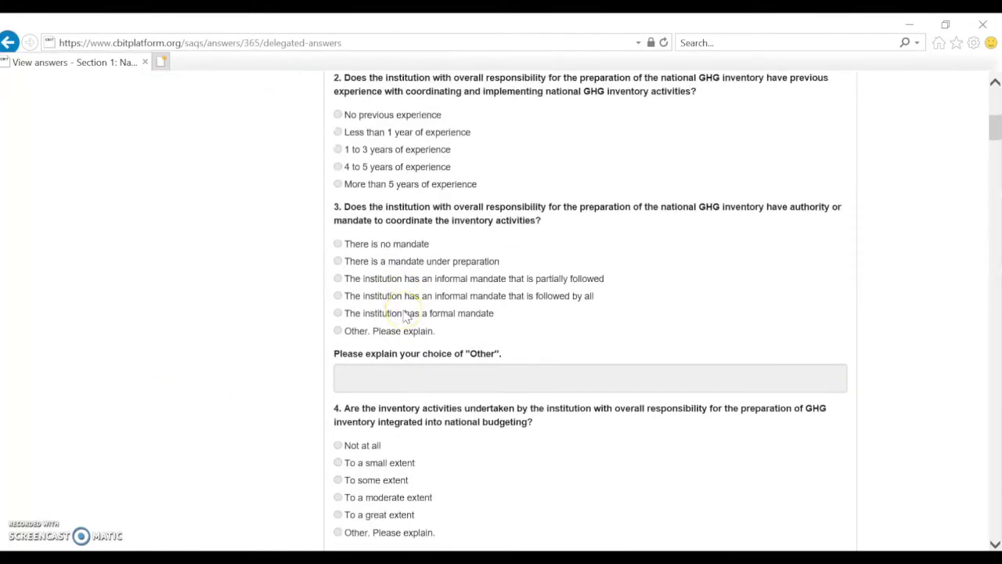
scroll(404, 317, "down", 6)
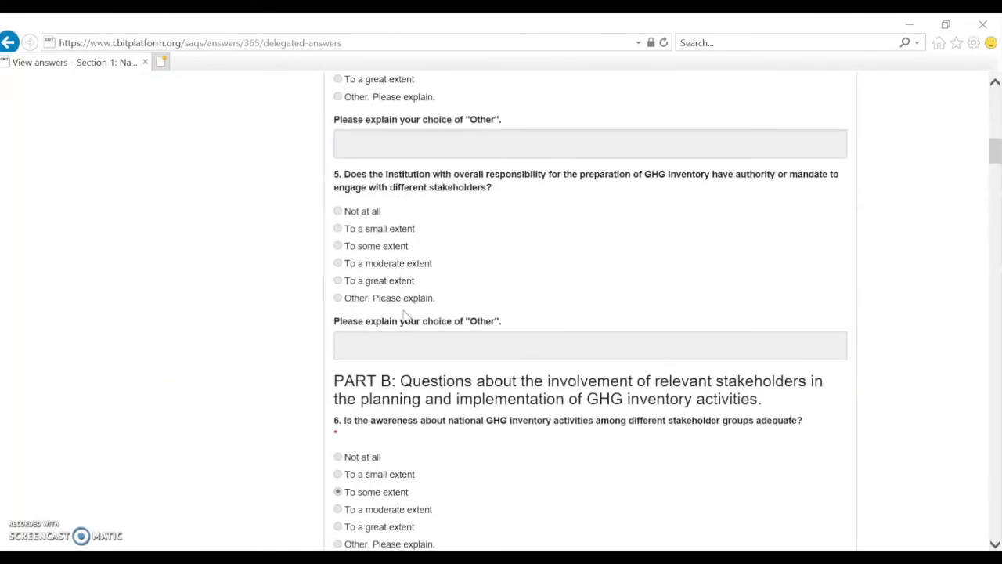
scroll(404, 316, "down", 11)
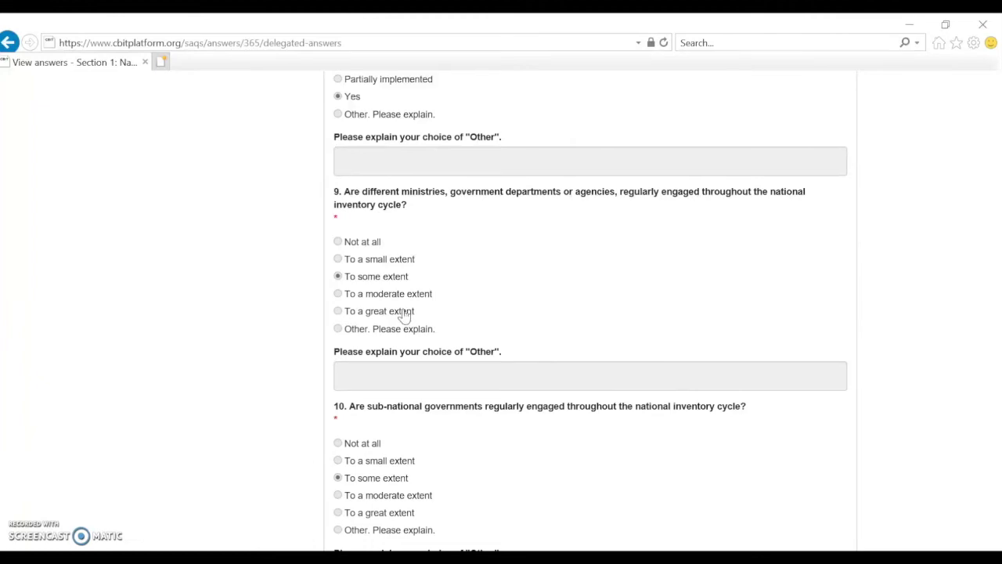
scroll(403, 314, "down", 7)
scroll(403, 313, "up", 1)
scroll(403, 313, "up", 20)
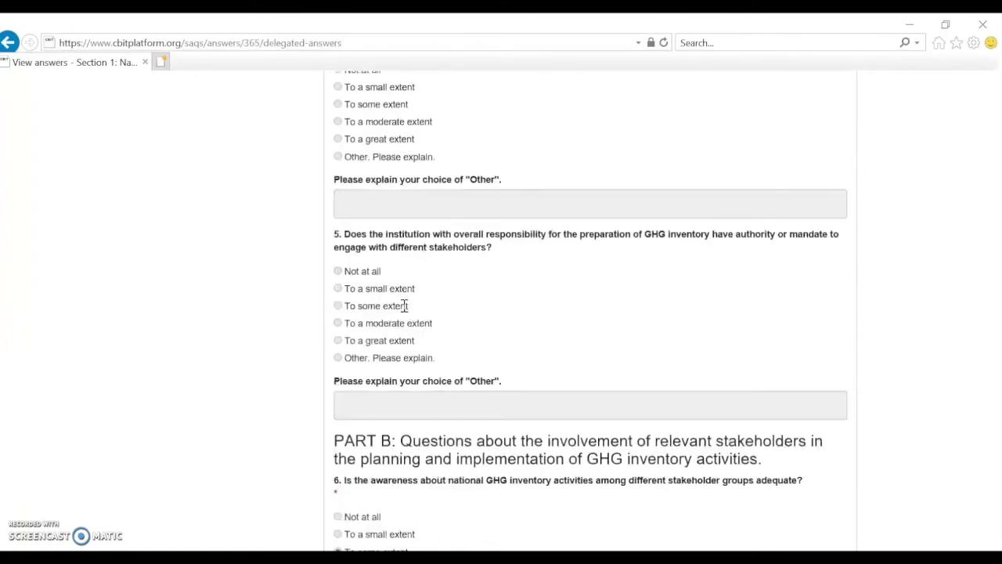
scroll(404, 312, "up", 5)
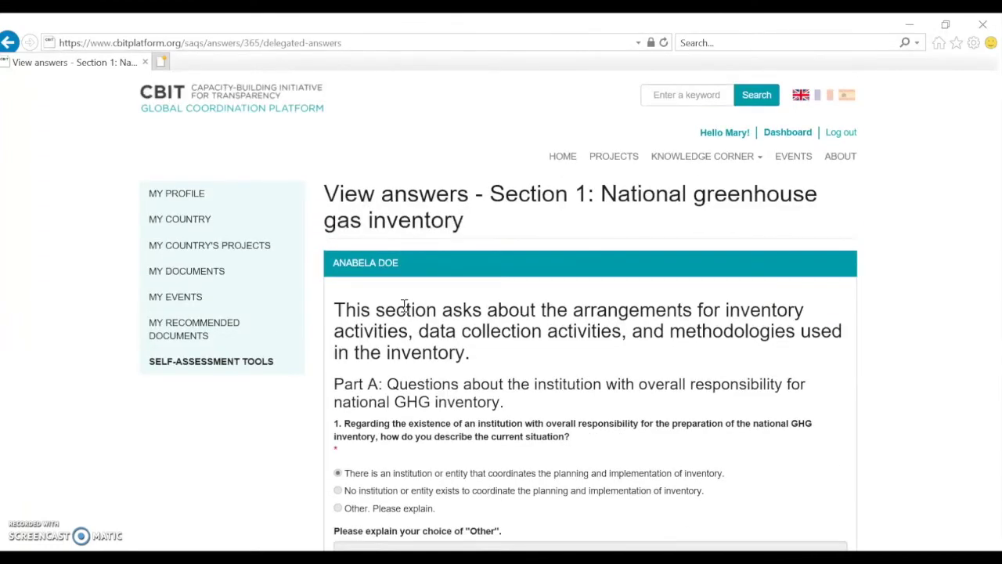
Step: Open Self-assessment tools in a new tab and load the demo transparency assessment there
right_click(220, 365)
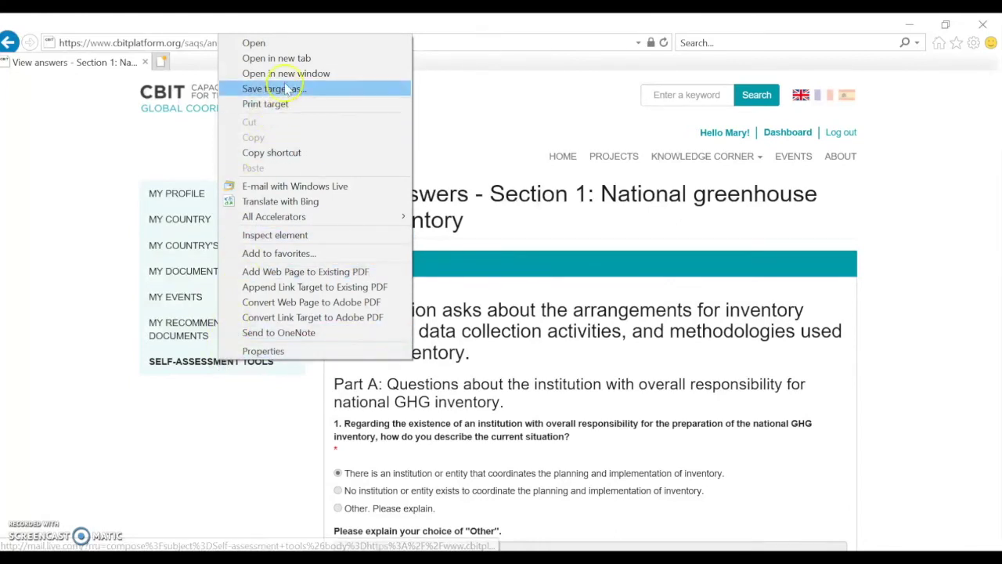
left_click(292, 59)
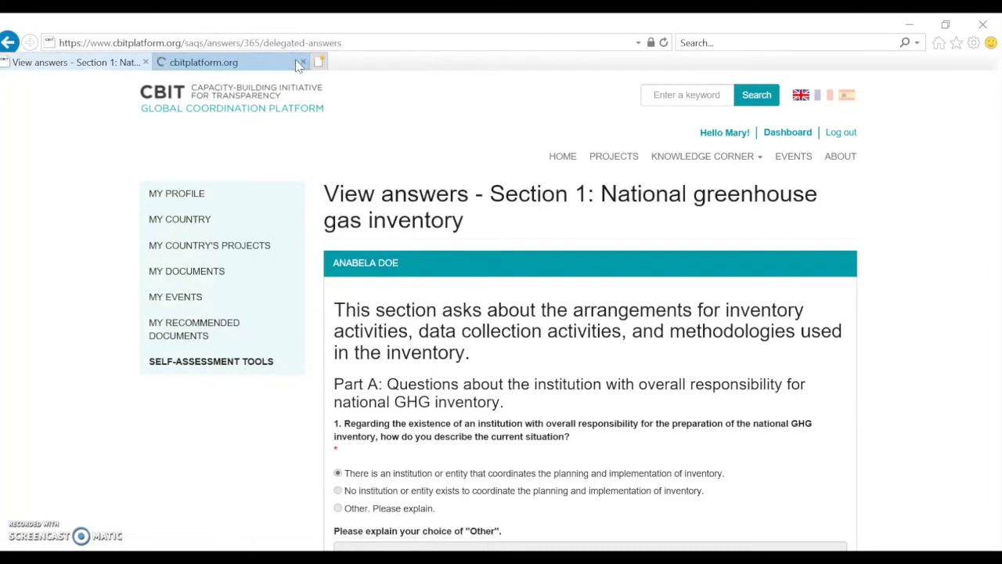
left_click(205, 62)
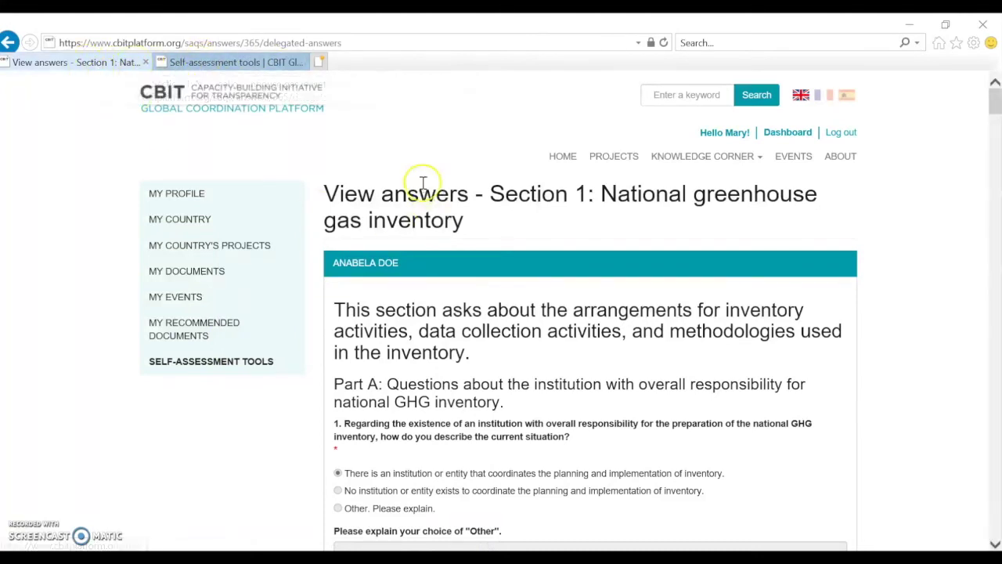
left_click(235, 66)
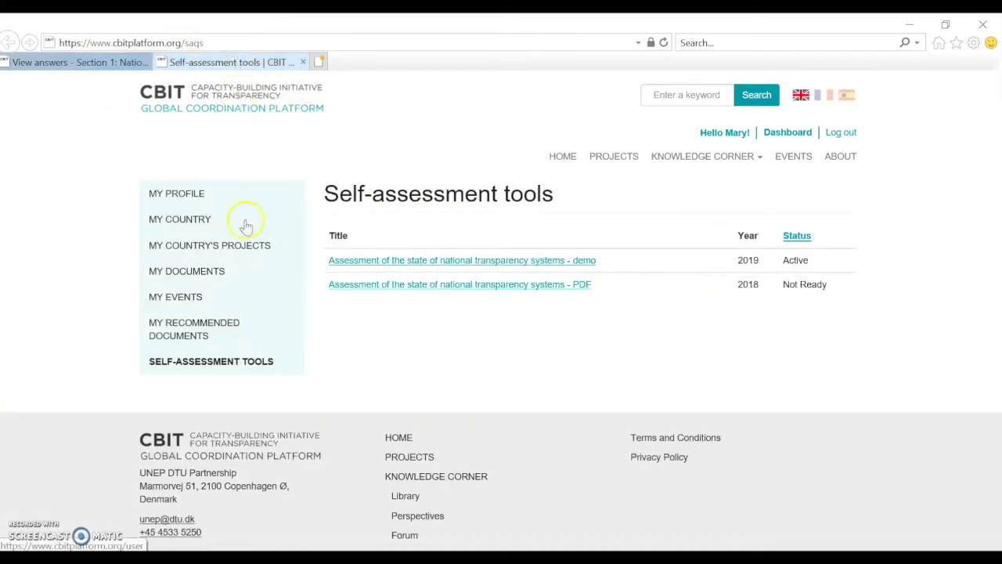
left_click(459, 263)
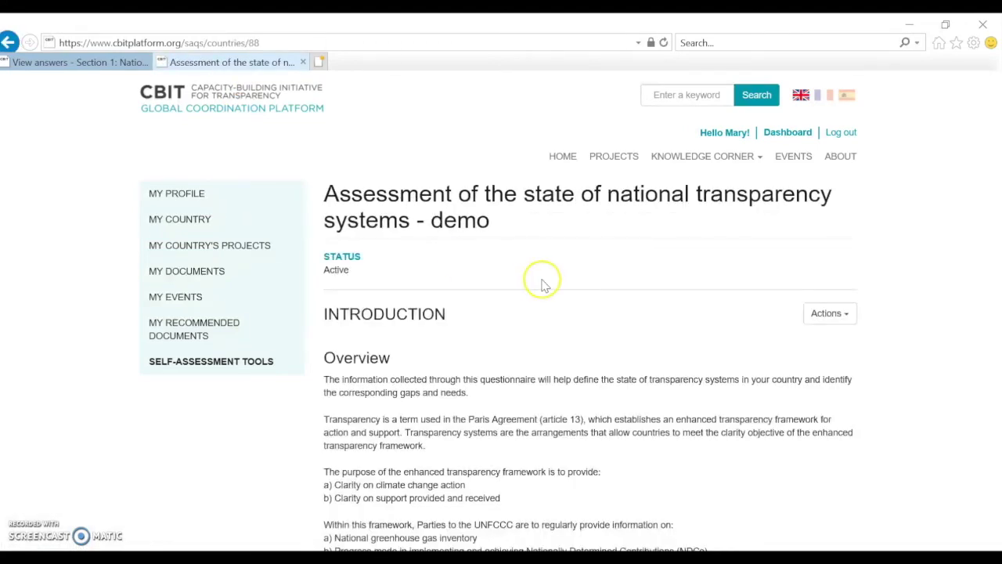
Step: Answer question 1 that a coordinating institution exists, checking against the View answers tab
scroll(553, 288, "down", 4)
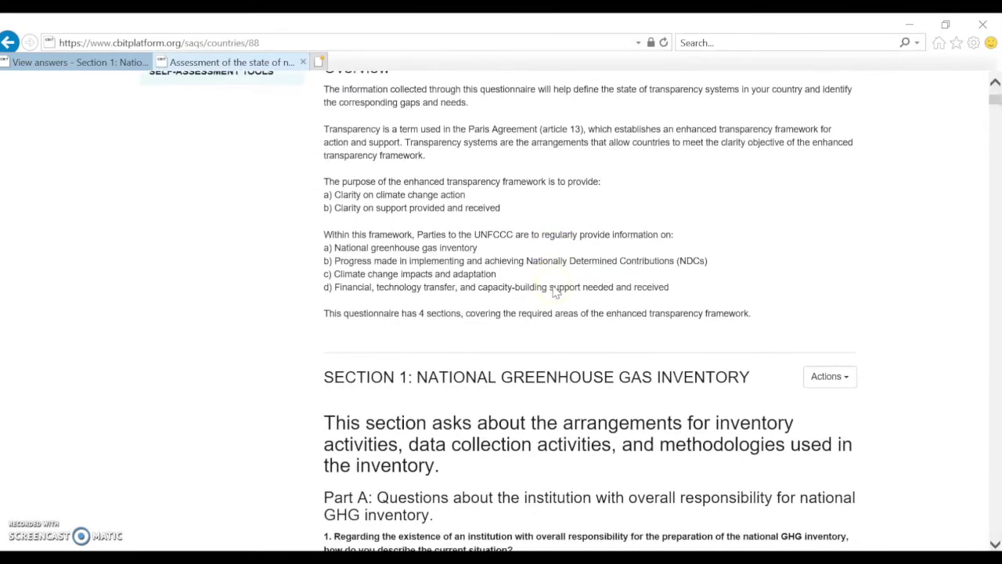
scroll(555, 288, "down", 4)
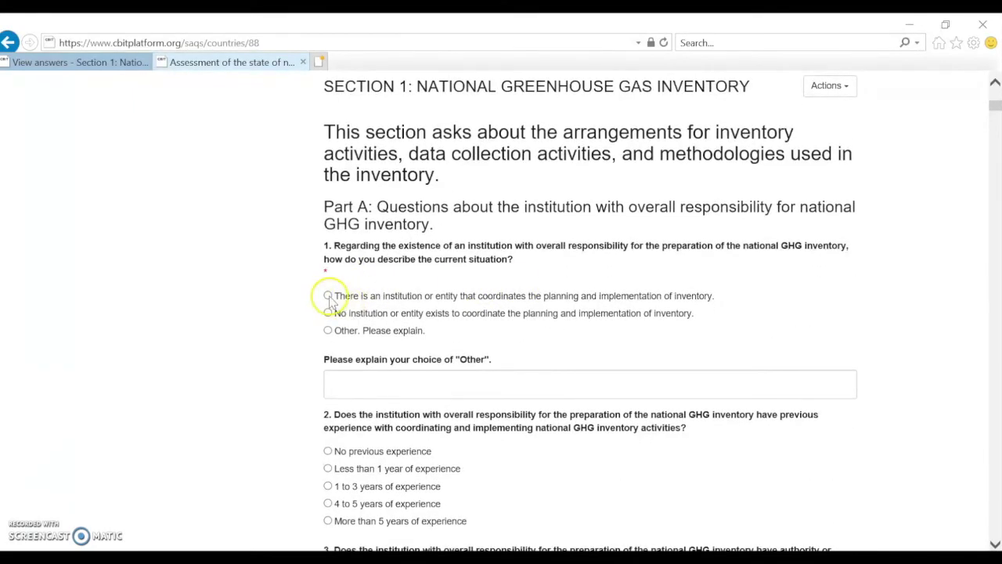
left_click(328, 296)
left_click(328, 312)
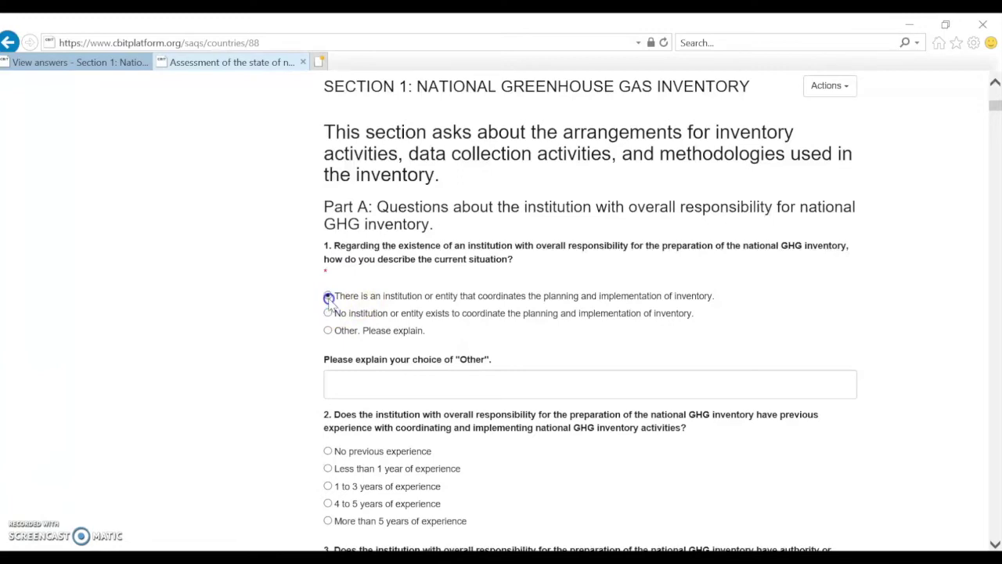
left_click(114, 61)
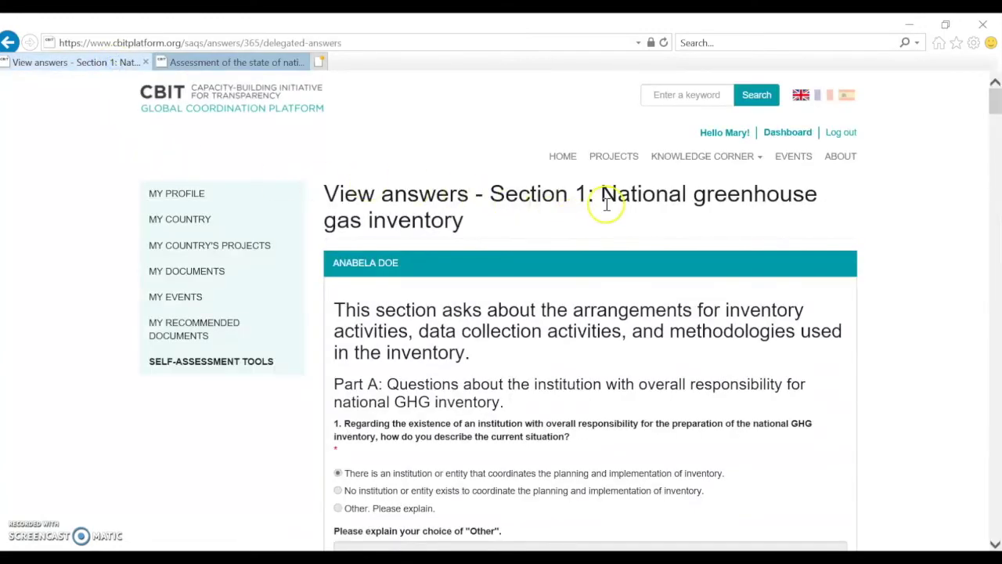
scroll(407, 313, "down", 1)
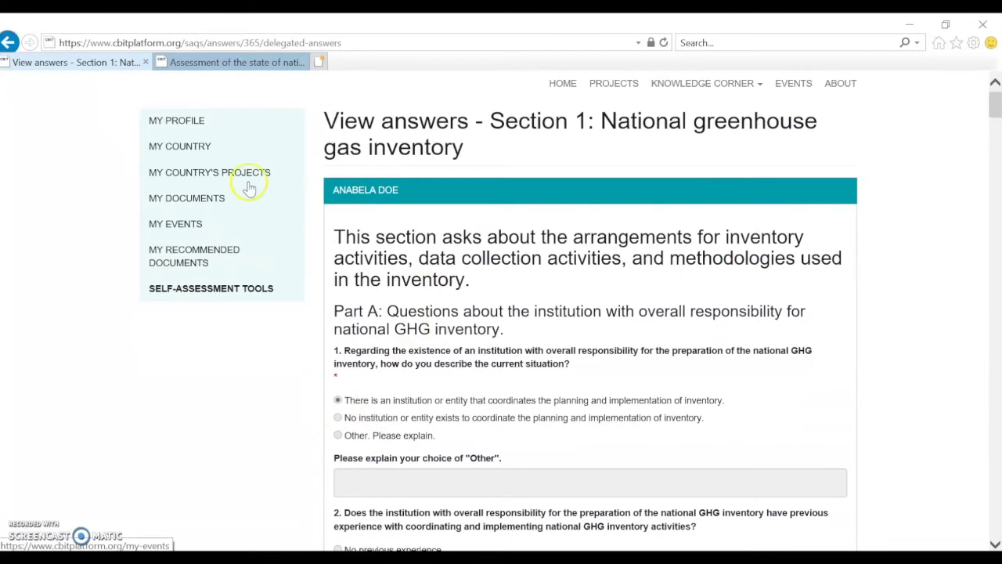
left_click(257, 62)
left_click(327, 296)
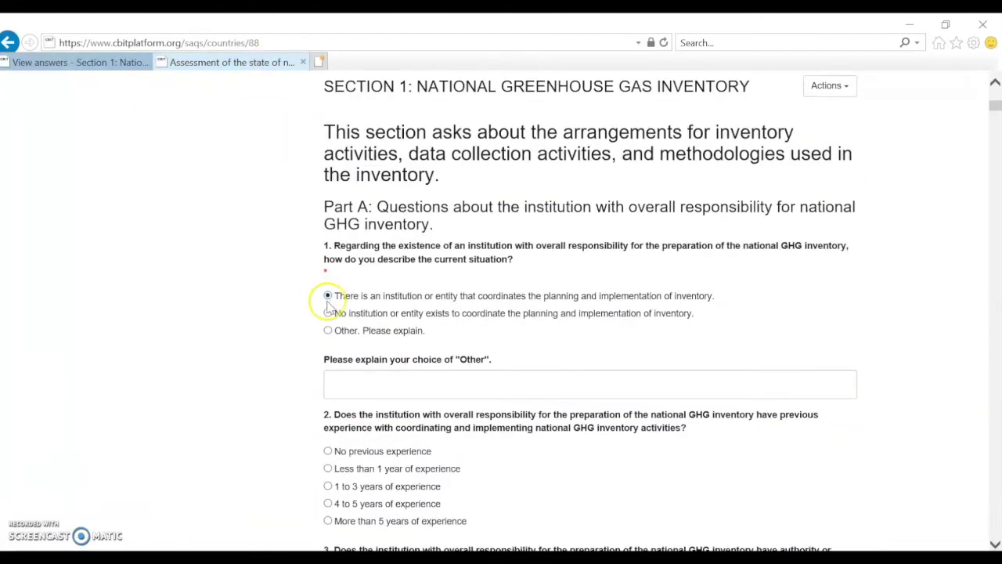
Step: Review the delegated answers on the View answers tab
left_click(98, 62)
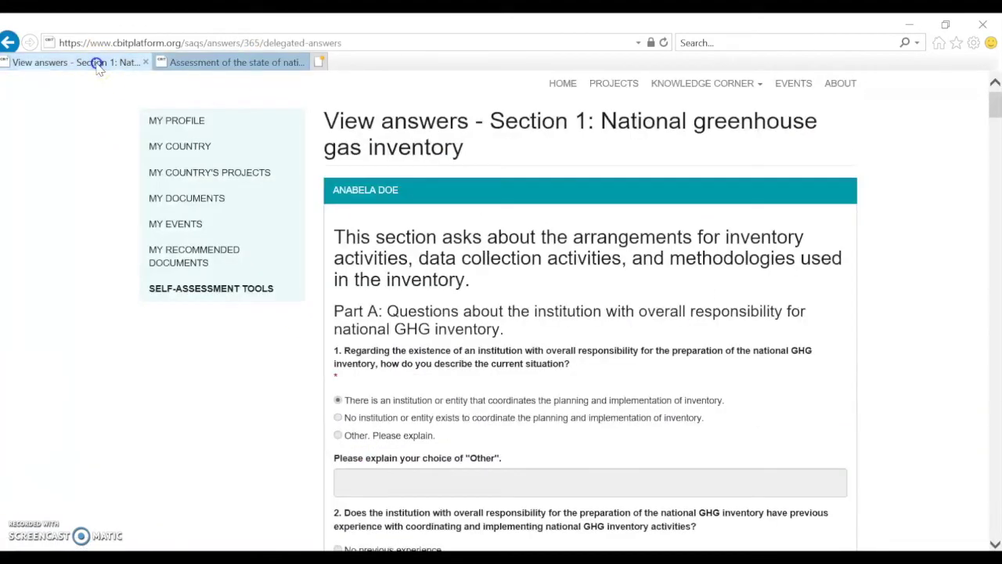
scroll(201, 287, "down", 15)
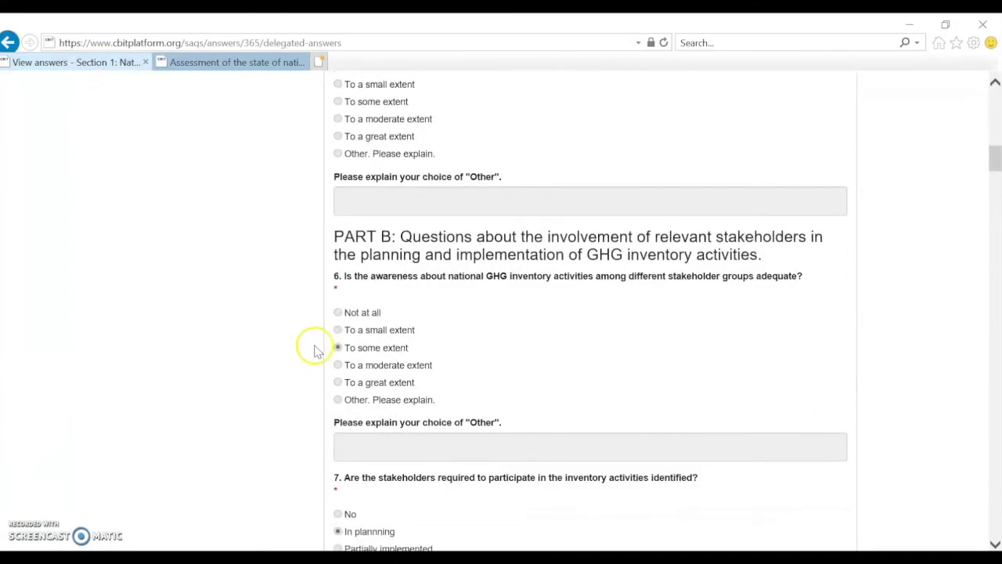
scroll(352, 302, "up", 3)
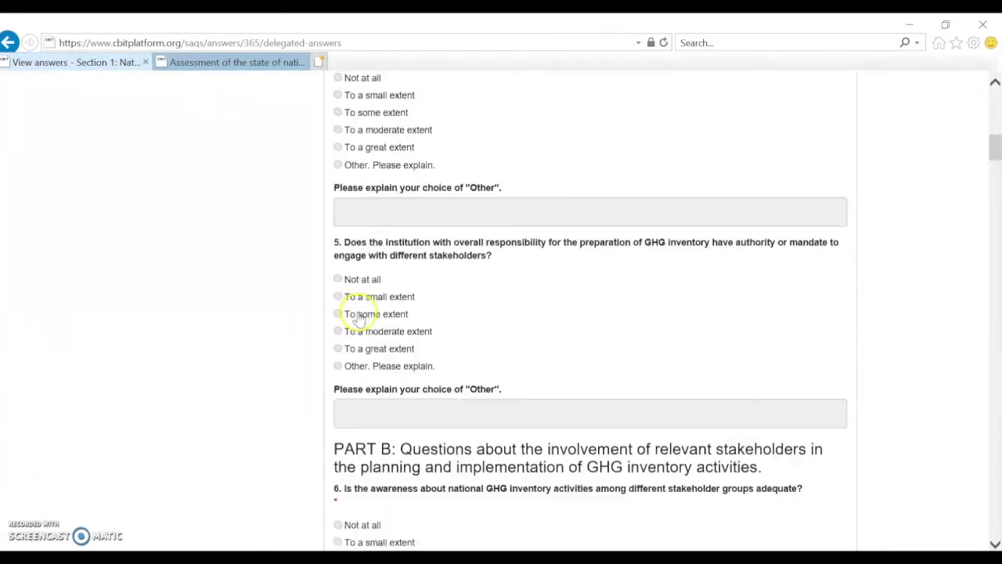
scroll(357, 318, "up", 3)
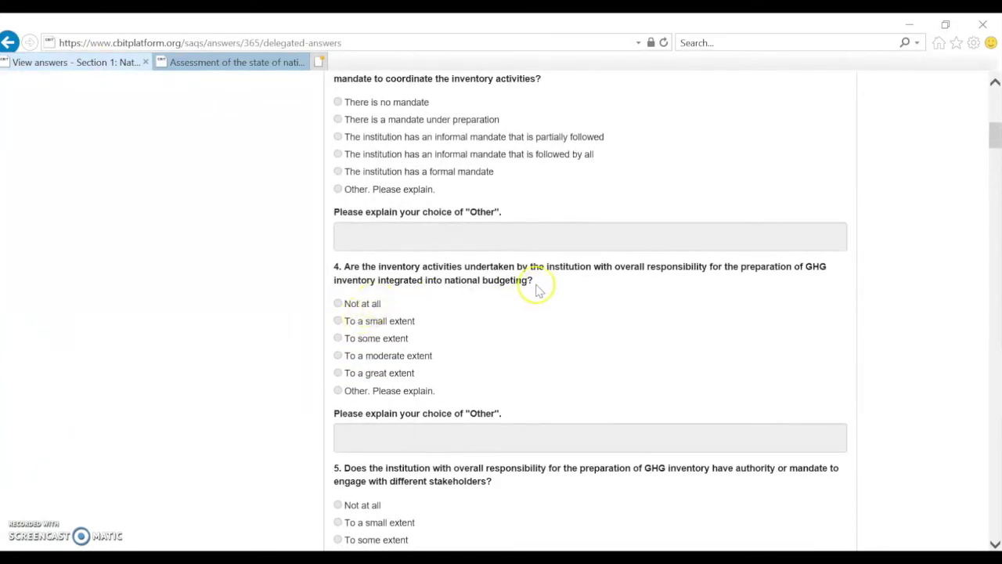
scroll(517, 313, "up", 6)
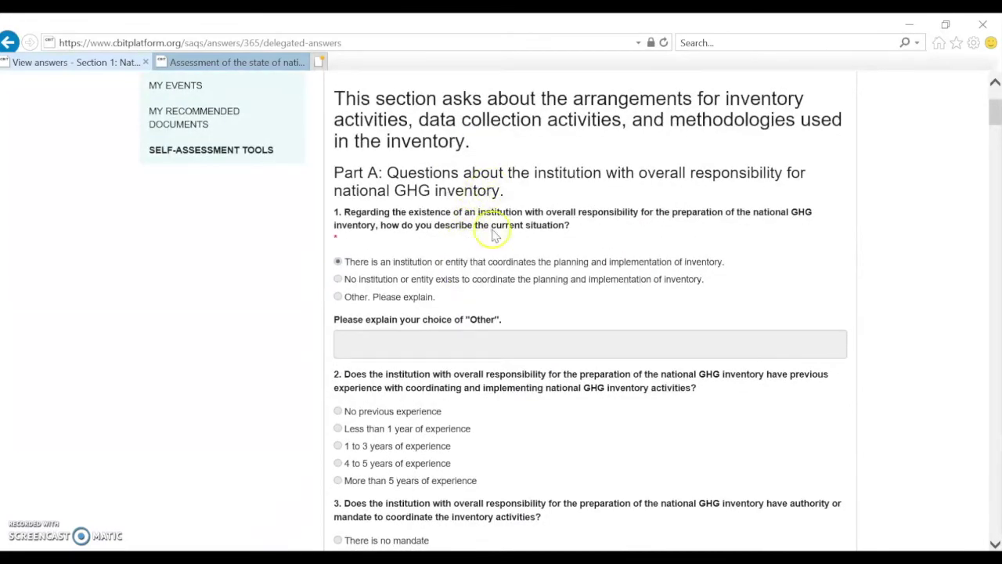
scroll(494, 233, "up", 1)
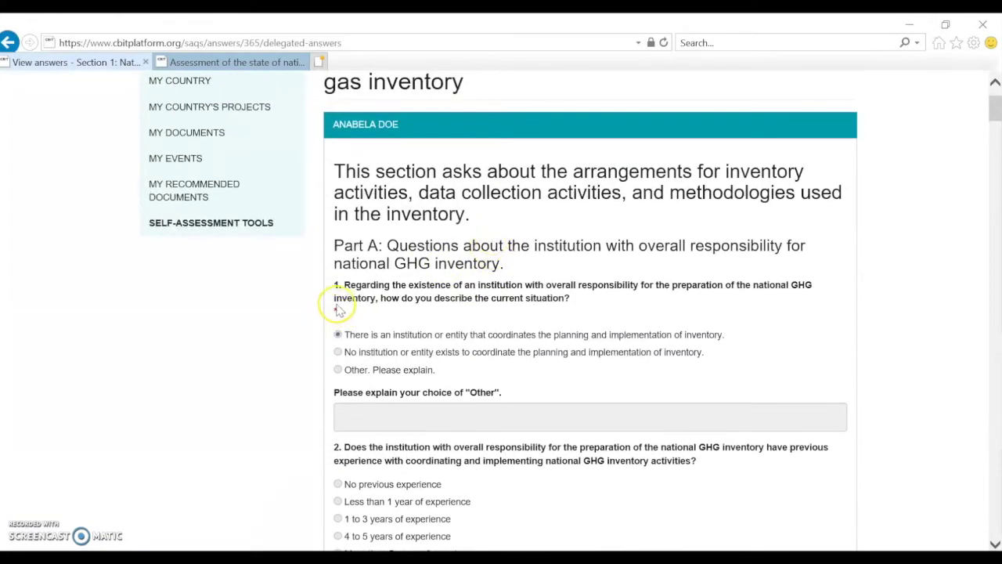
scroll(447, 395, "down", 7)
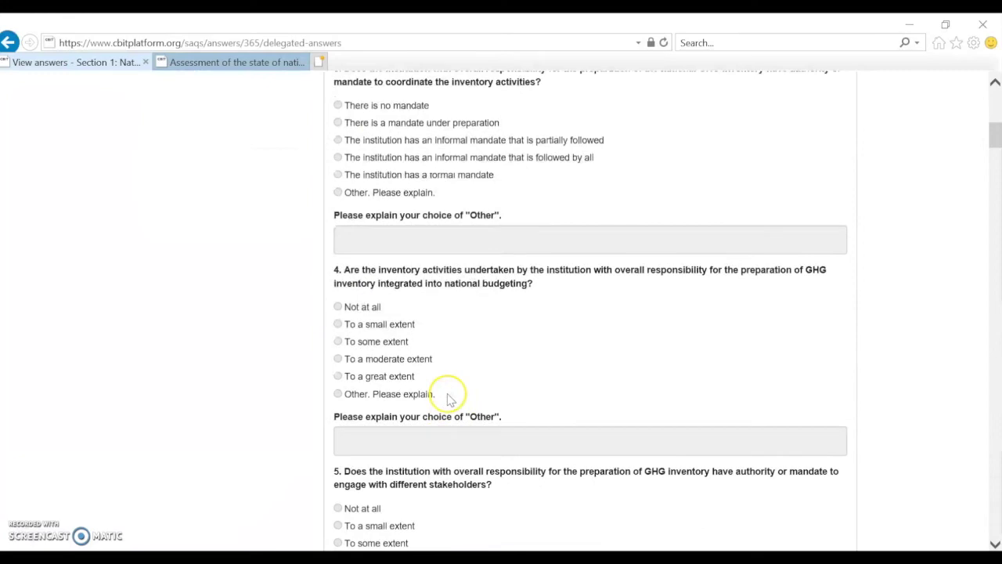
scroll(449, 398, "down", 7)
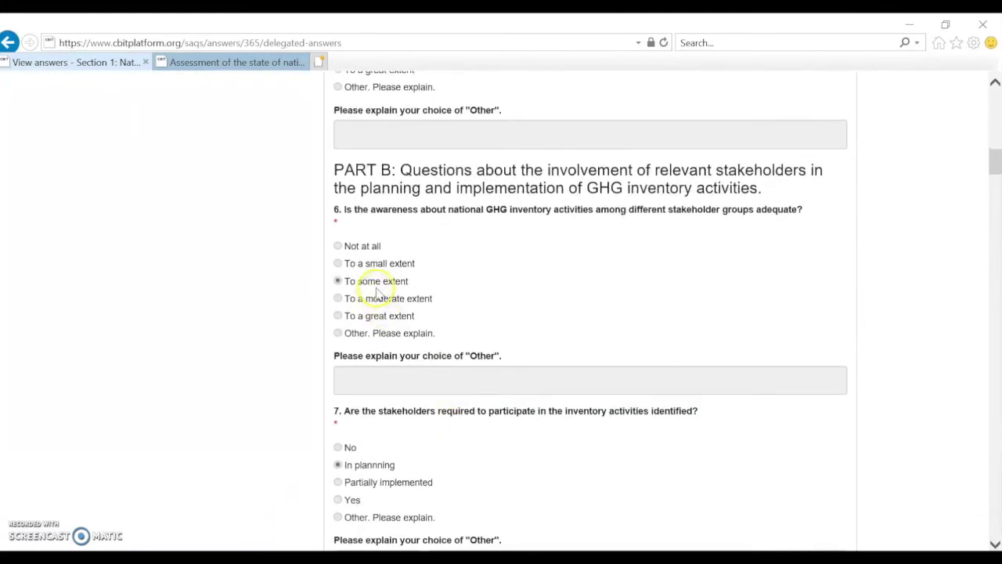
Step: Answer question 6 'To a small extent' and scroll down to the Save and Submit buttons
left_click(232, 66)
scroll(427, 376, "down", 7)
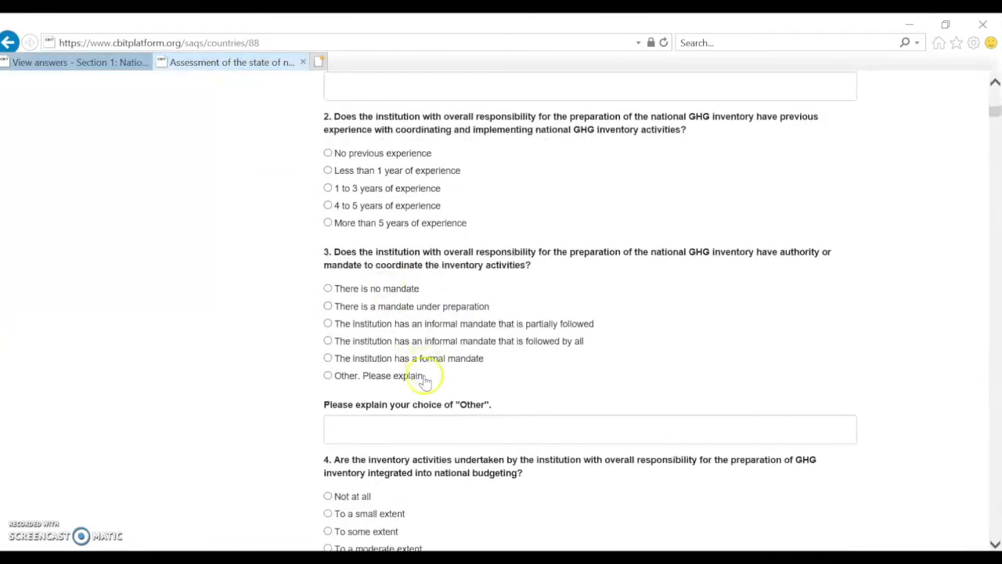
scroll(427, 376, "down", 4)
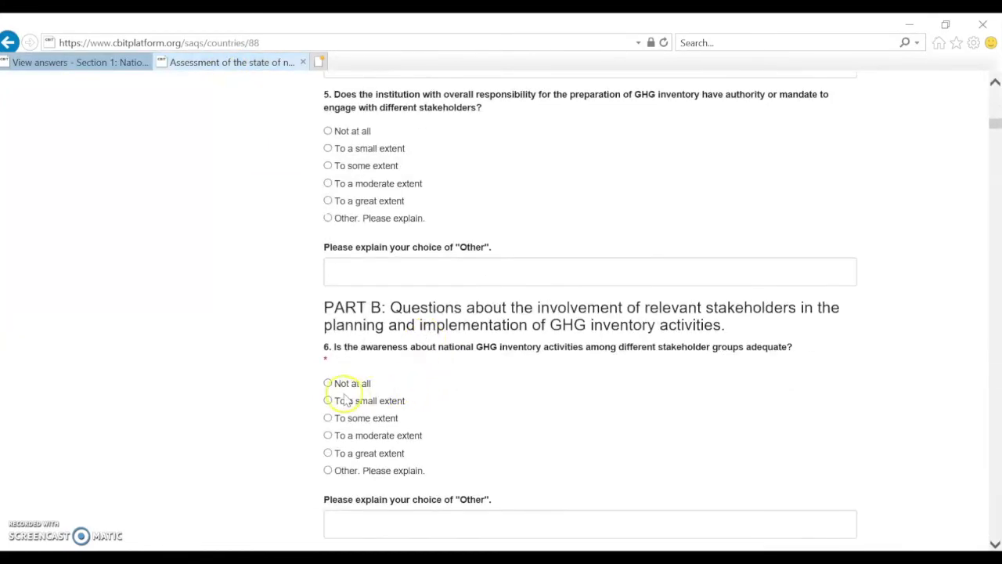
left_click(328, 401)
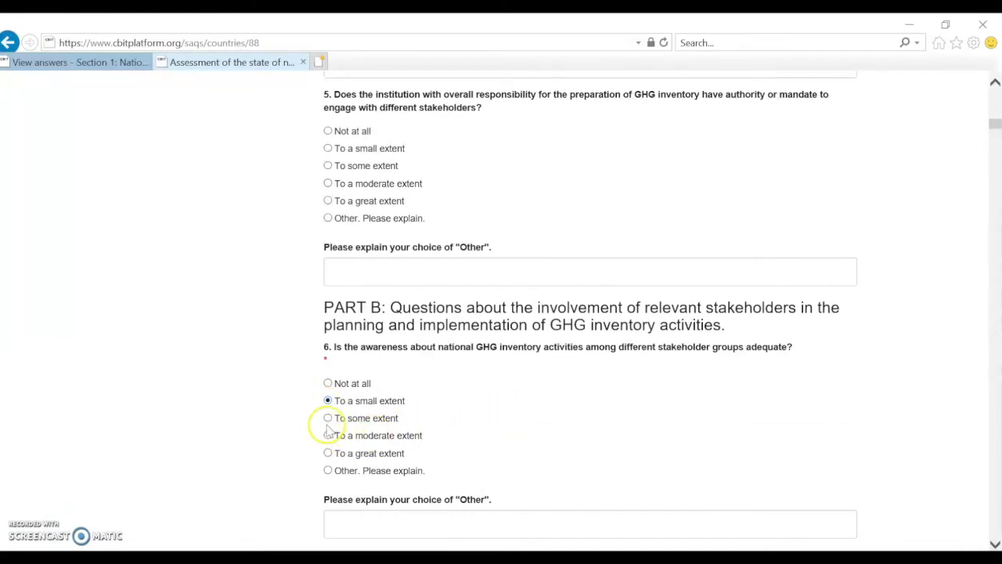
left_click(72, 61)
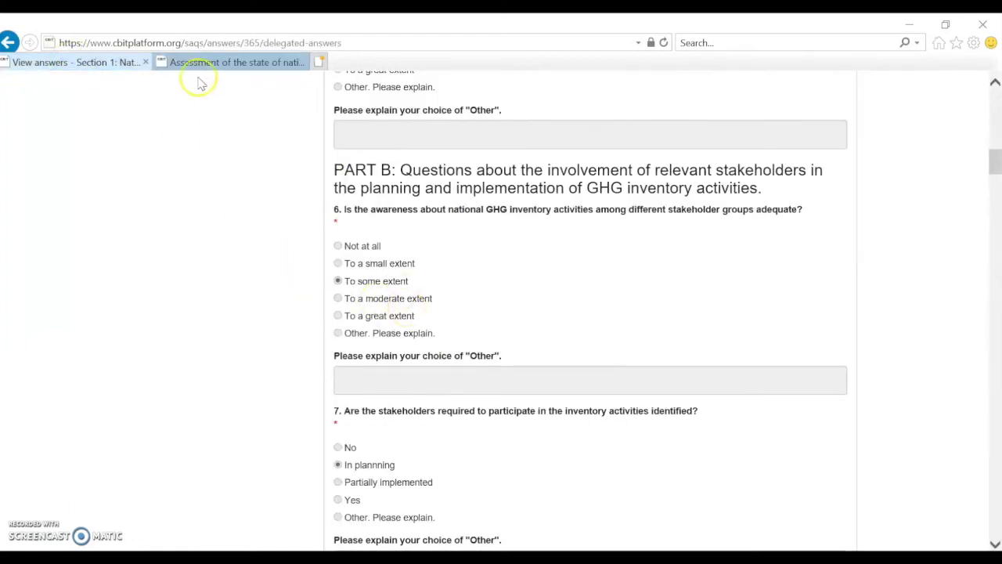
left_click(227, 63)
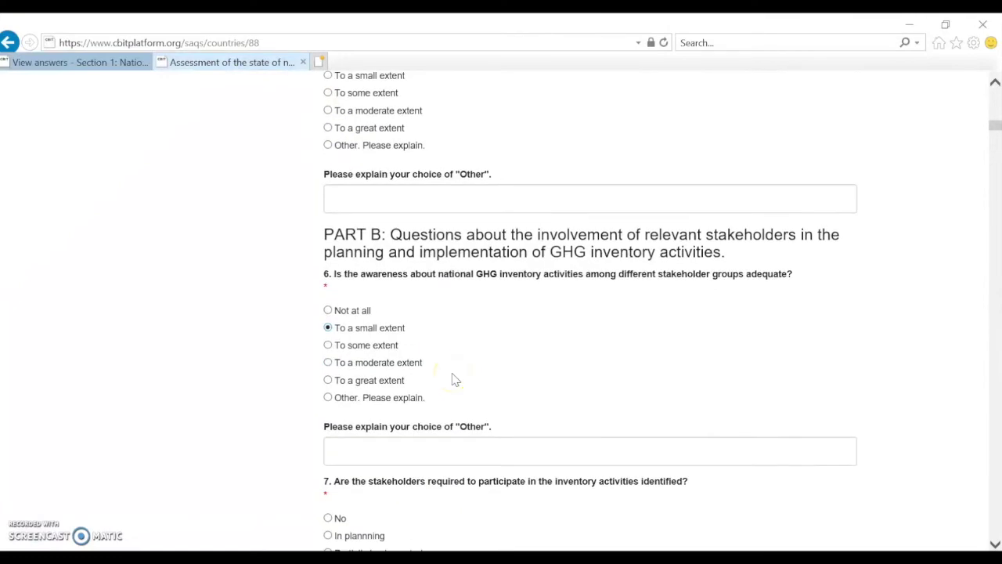
scroll(456, 380, "down", 6)
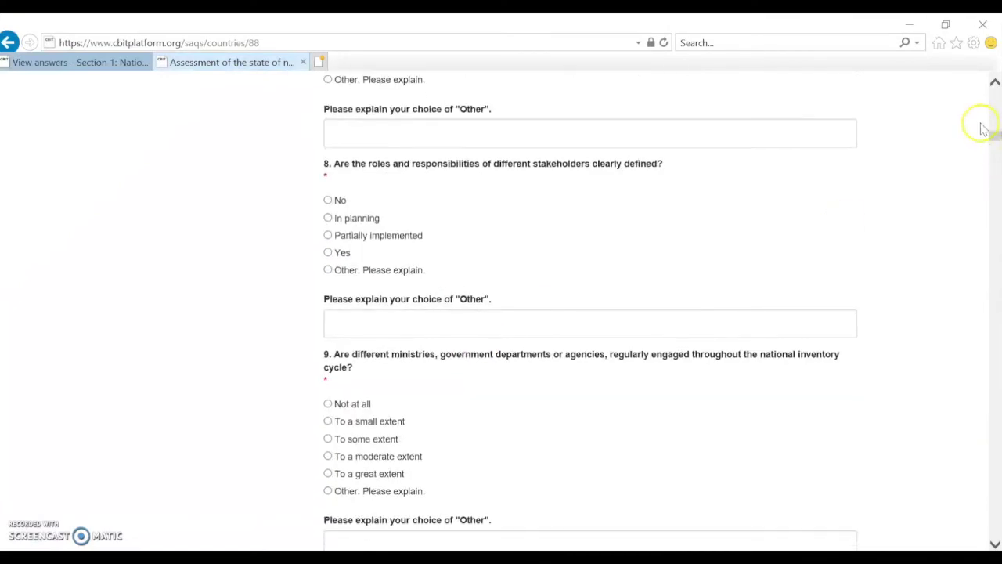
left_click_drag(993, 140, 985, 537)
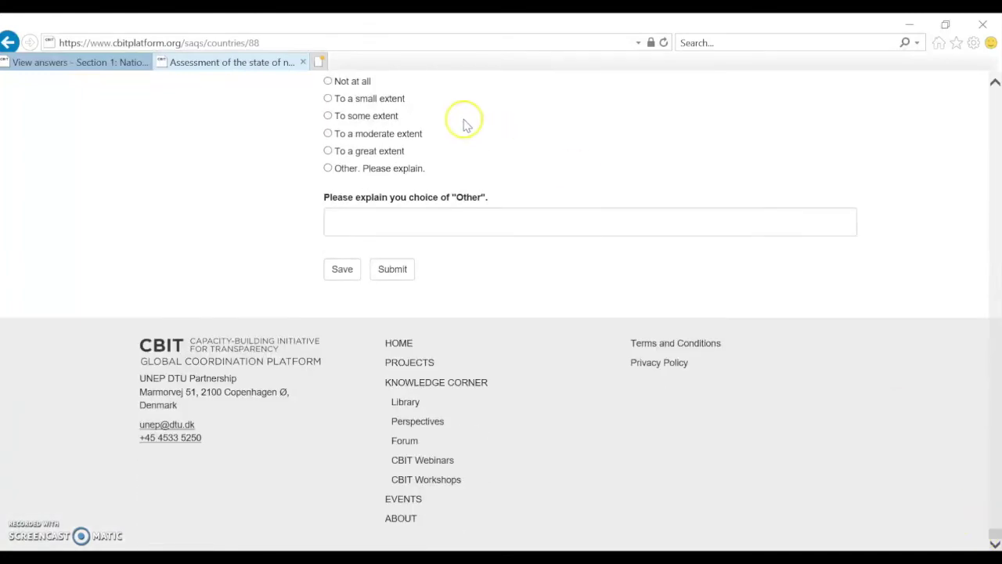
Step: Bring up the CBIT home page at cbitplatform.org/index.php in Firefox
scroll(486, 220, "up", 2)
left_click(485, 202)
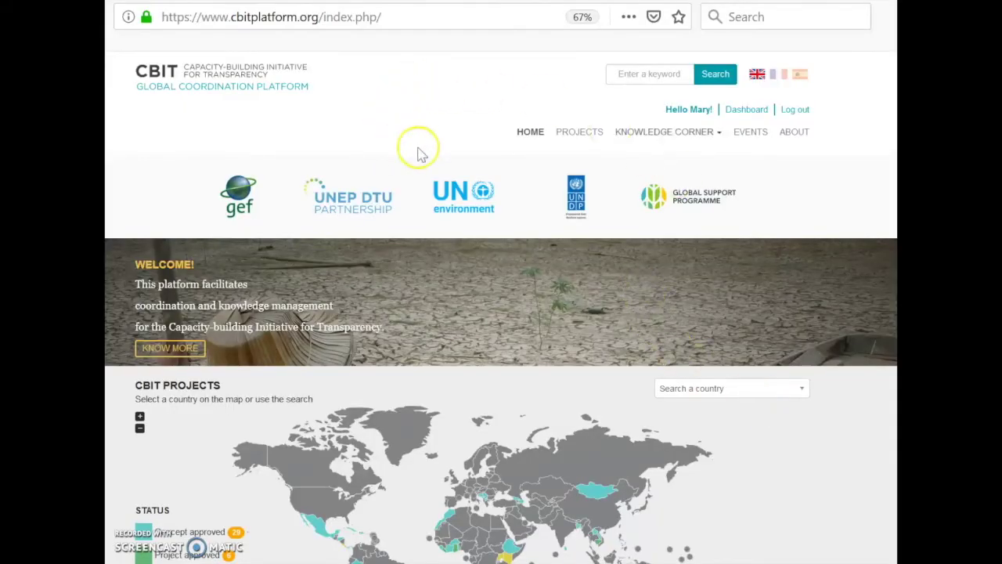
Step: Select Uruguay on the home map, open its transparency-capacity project, and read through Project Details
scroll(429, 209, "down", 5)
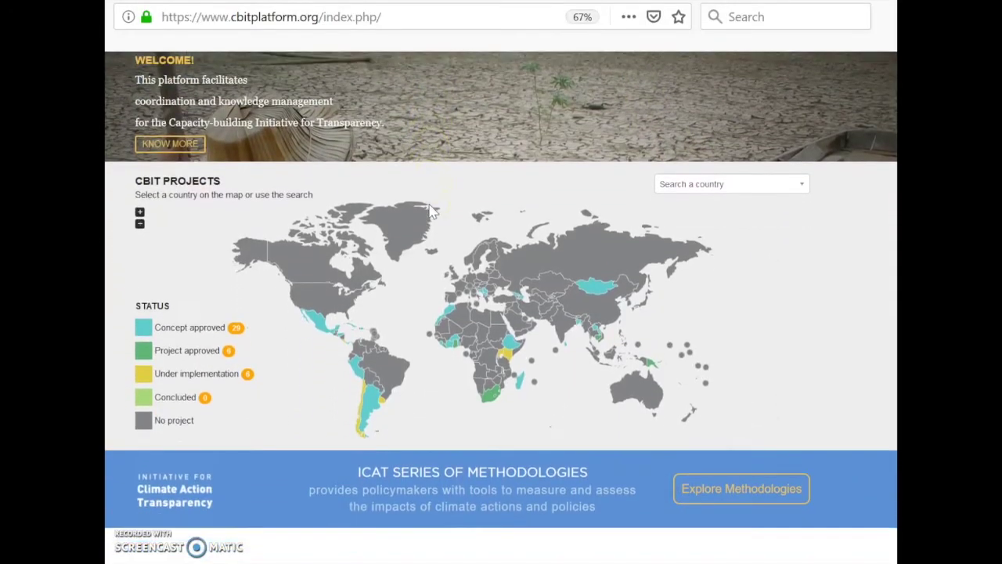
left_click(245, 156)
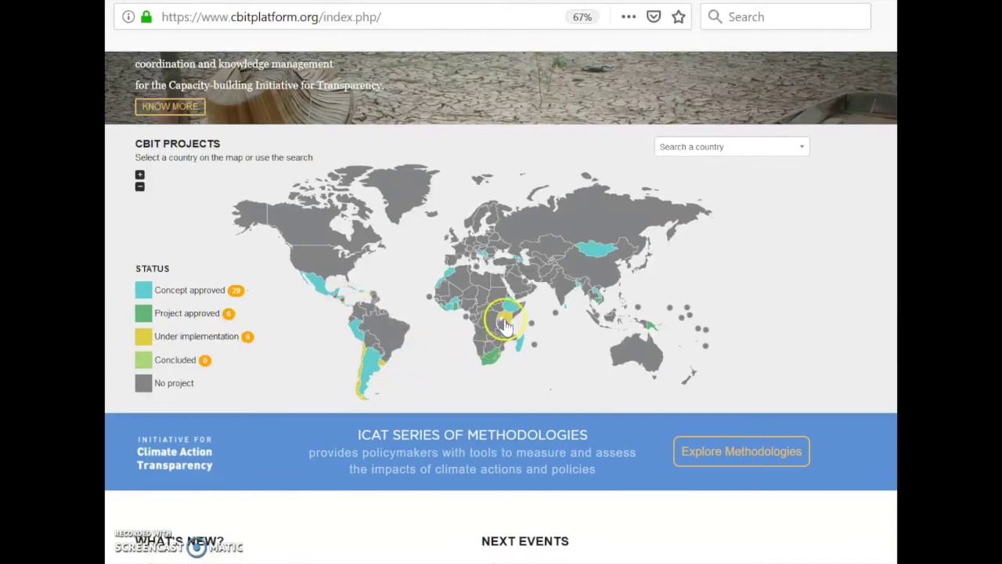
left_click(383, 365)
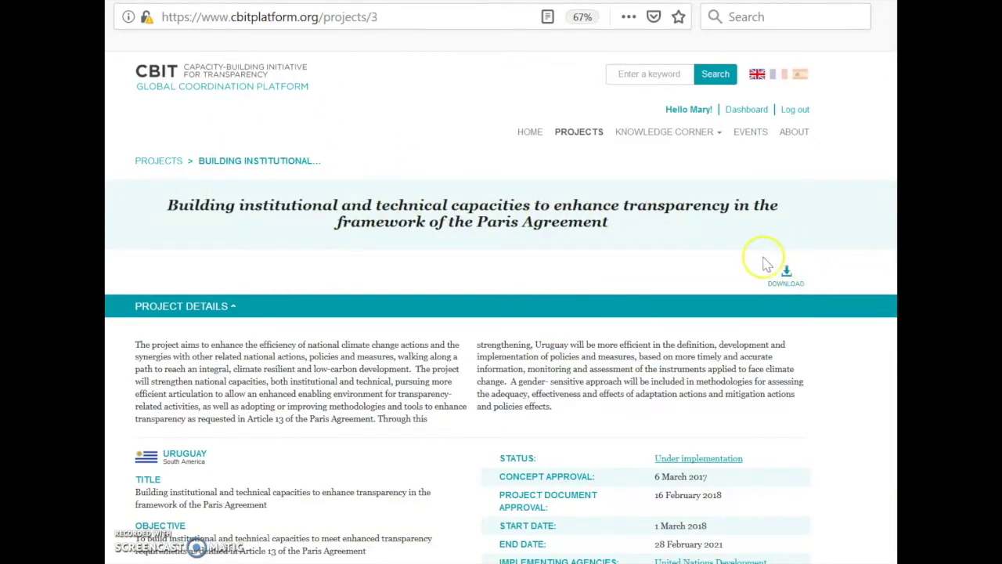
scroll(318, 340, "down", 3)
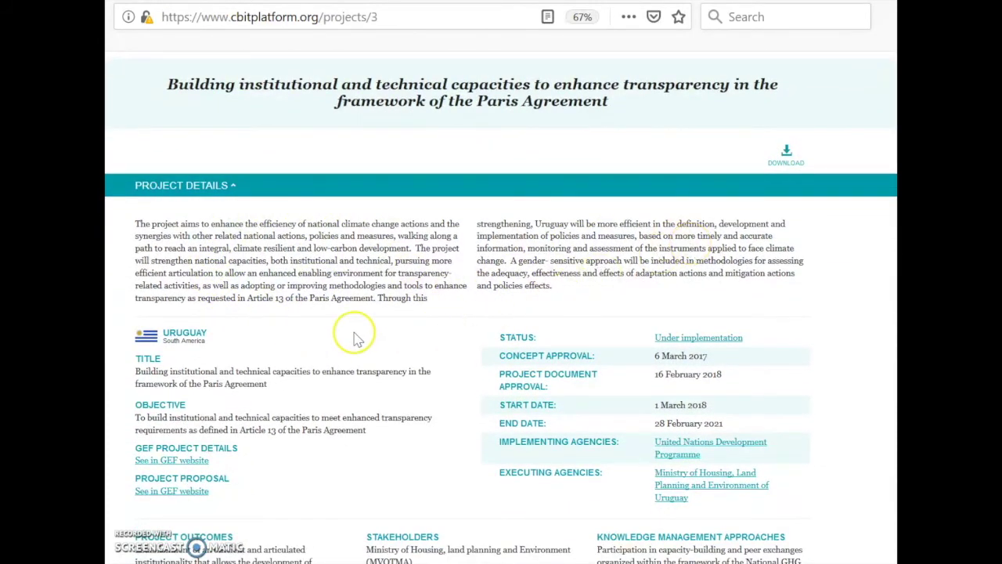
scroll(356, 338, "down", 2)
scroll(357, 338, "down", 2)
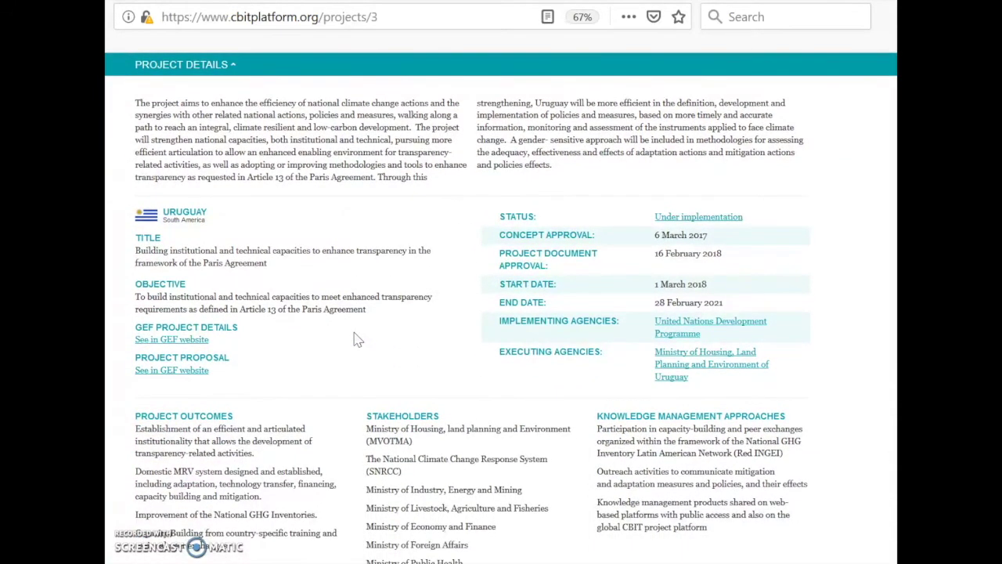
scroll(354, 339, "down", 2)
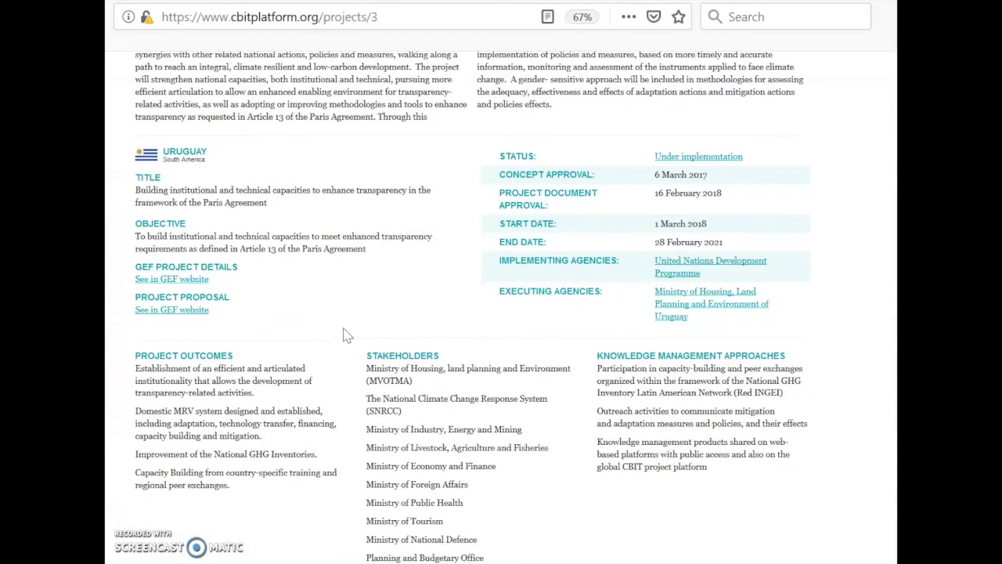
scroll(347, 335, "down", 2)
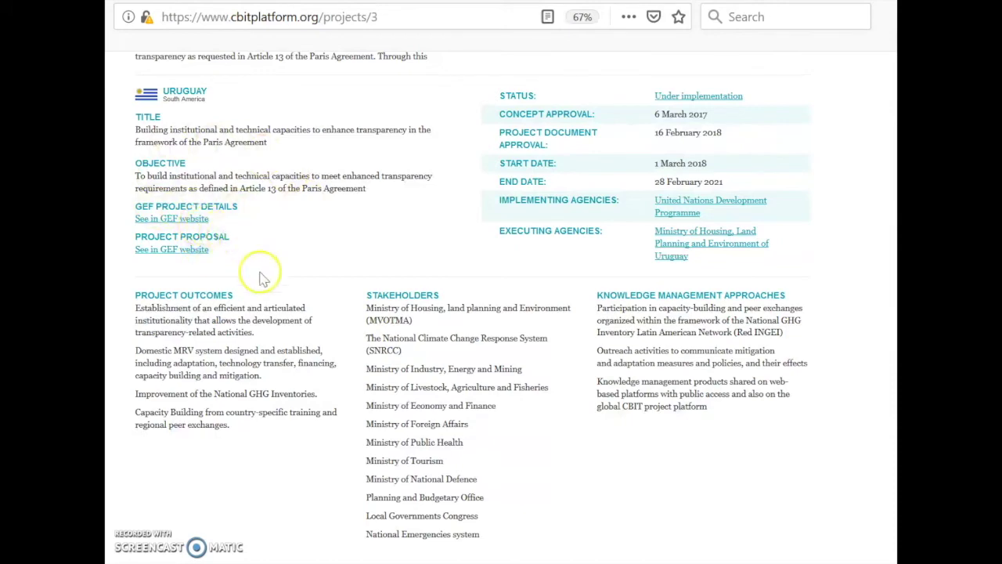
scroll(286, 306, "down", 8)
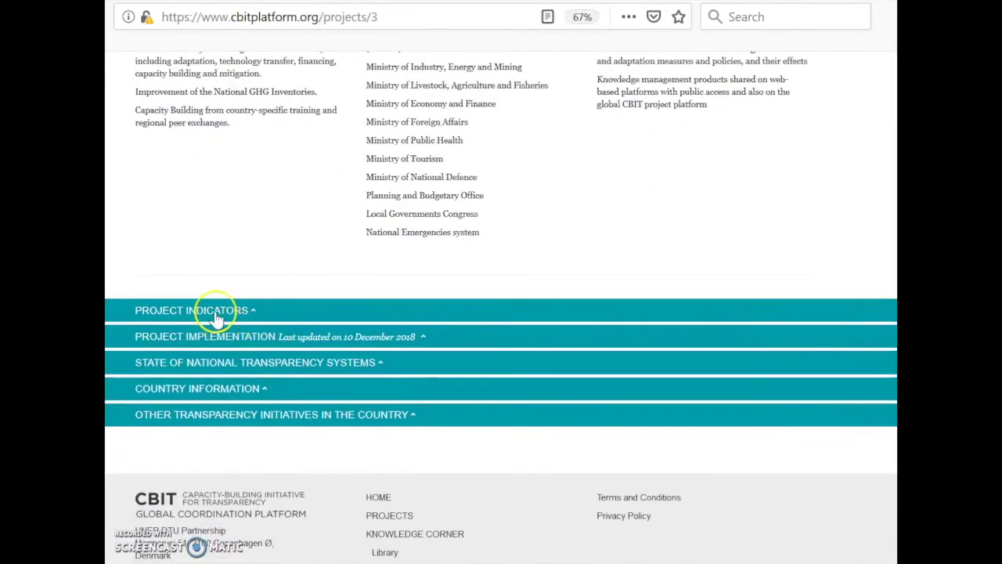
Step: Expand the Project Indicators section and review its indicator table
left_click(219, 316)
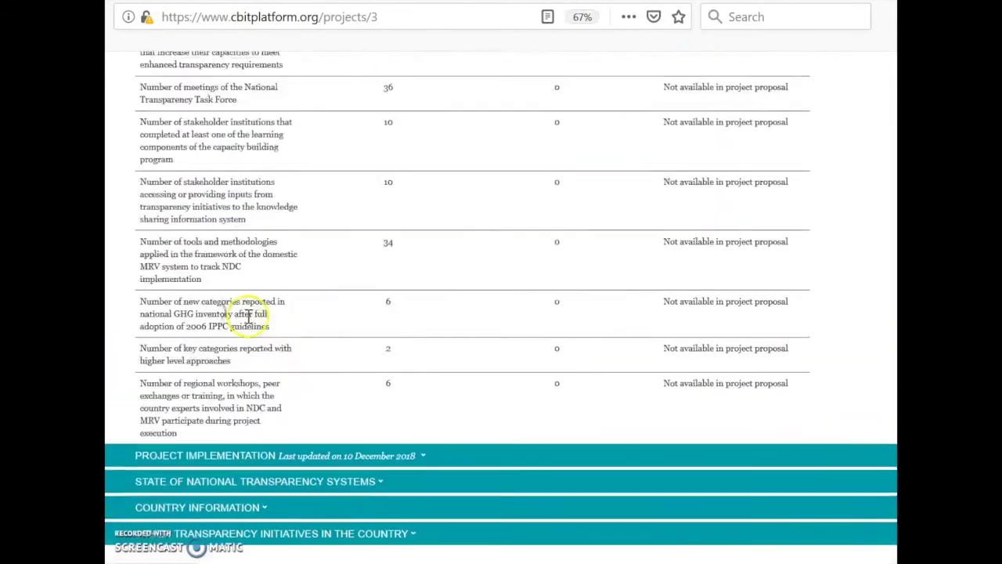
scroll(266, 329, "up", 5)
scroll(270, 329, "up", 5)
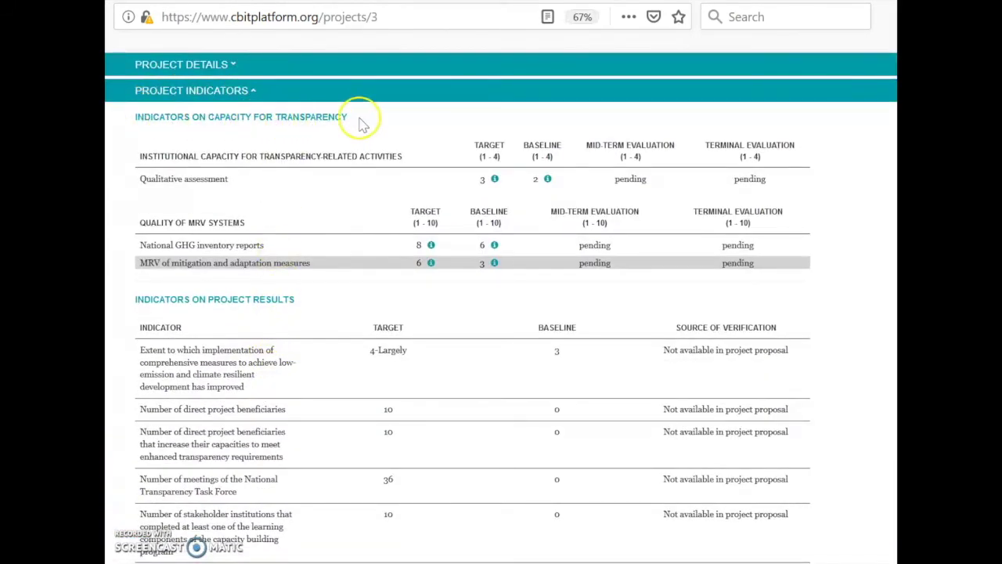
mouse_move(491, 181)
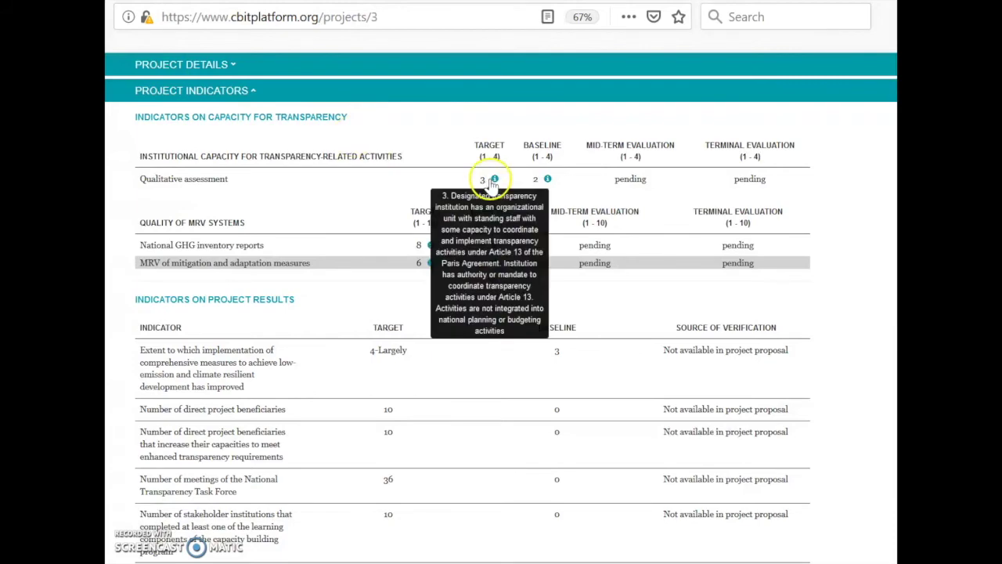
mouse_move(549, 181)
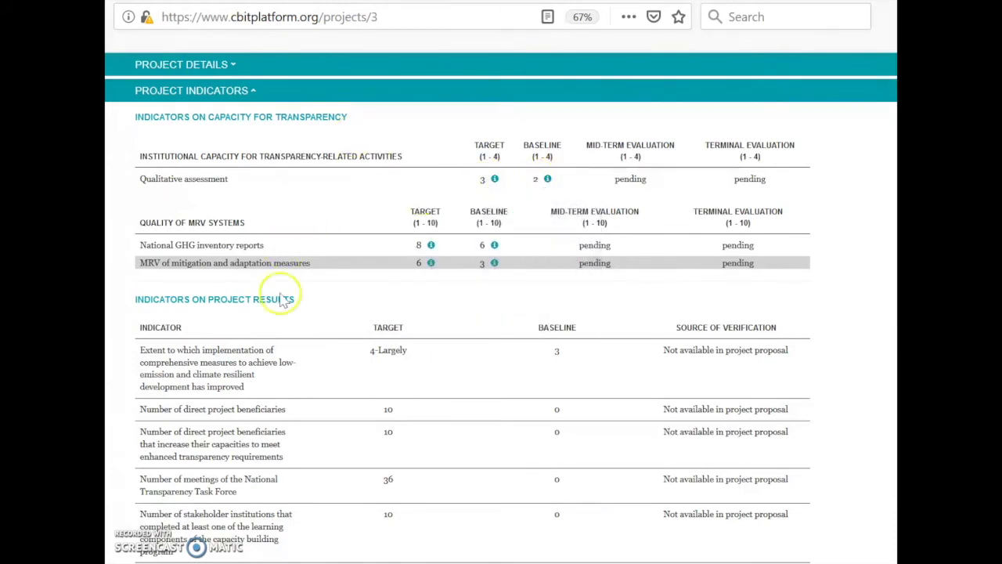
scroll(286, 331, "down", 3)
scroll(287, 335, "down", 3)
scroll(286, 335, "up", 3)
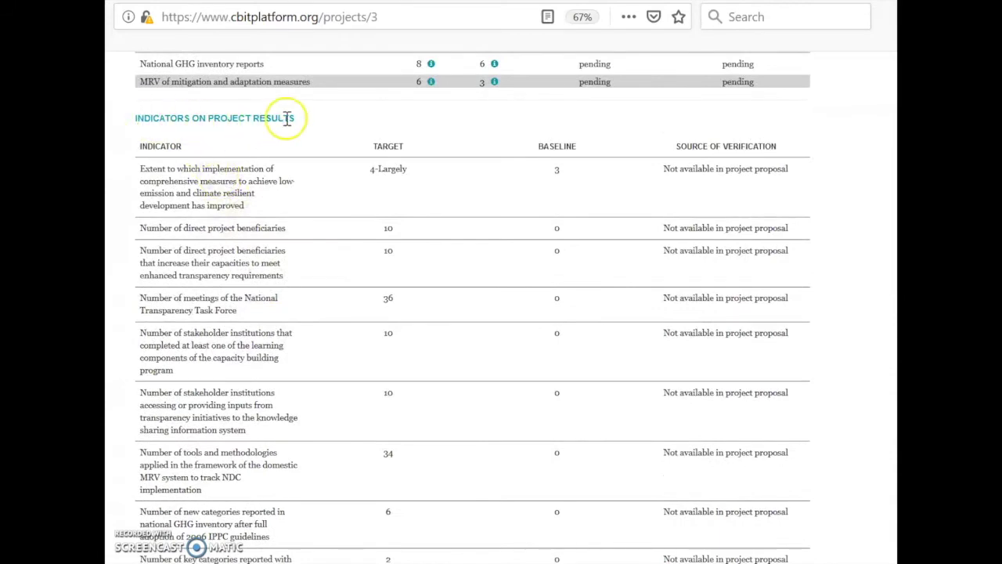
scroll(336, 234, "down", 10)
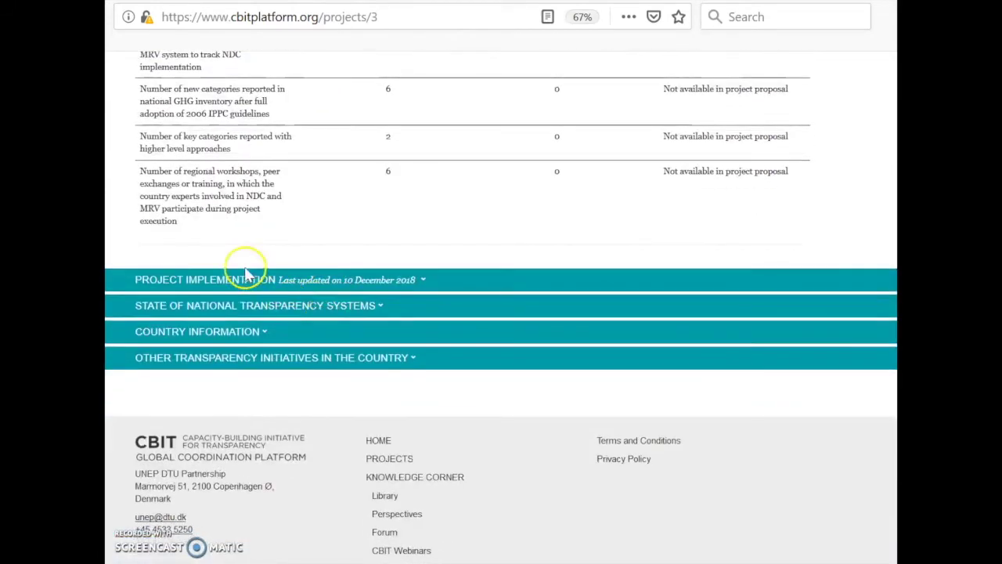
Step: Expand Project Implementation and review the activity completion bars, with A1, A2 and D1 completed
left_click(247, 274)
scroll(270, 299, "down", 10)
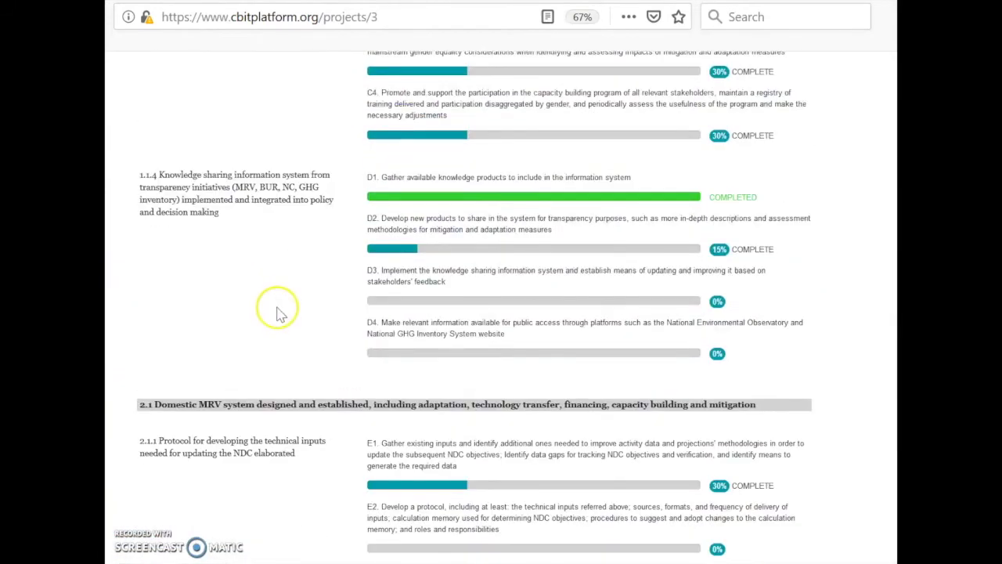
scroll(278, 311, "up", 10)
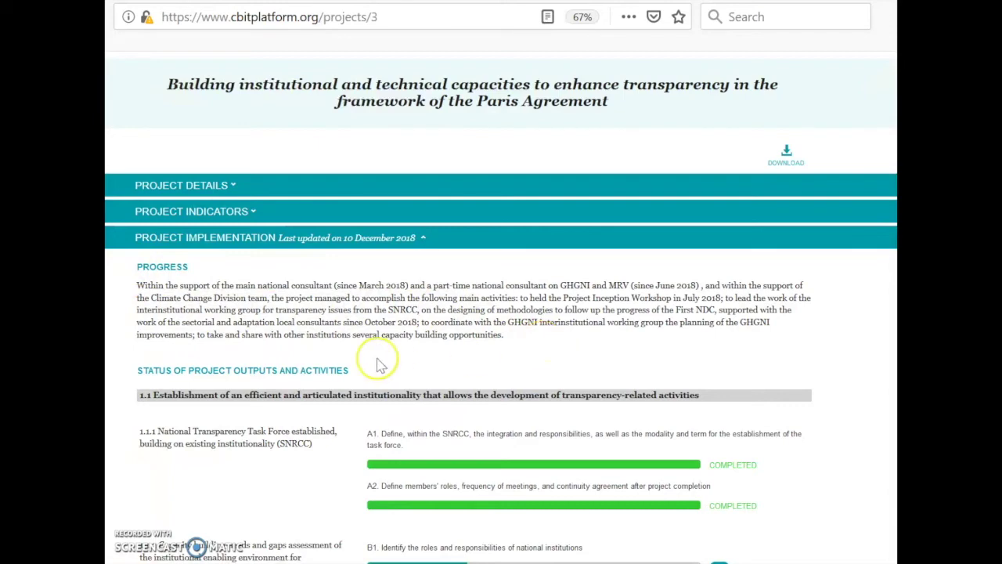
scroll(270, 370, "down", 5)
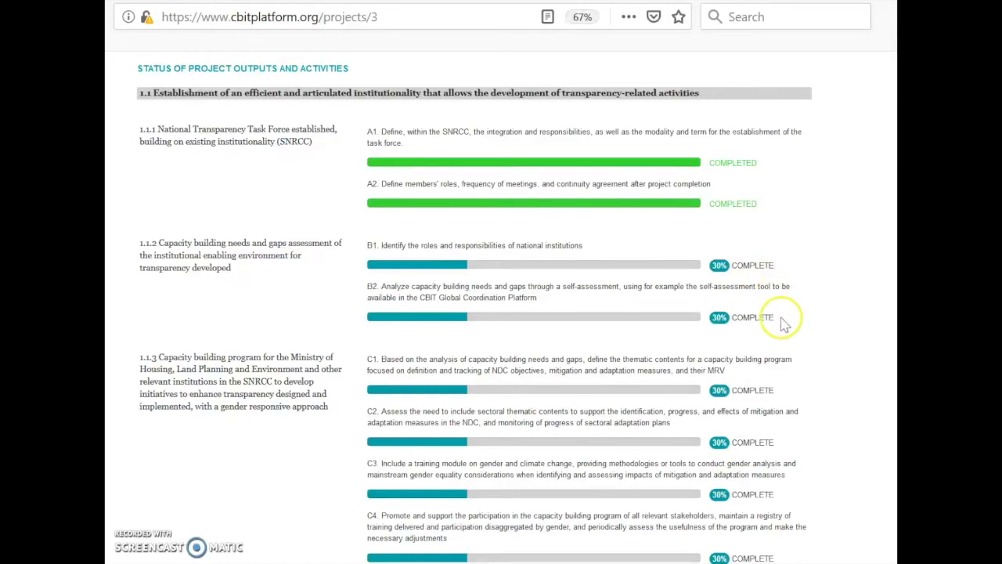
scroll(787, 324, "down", 10)
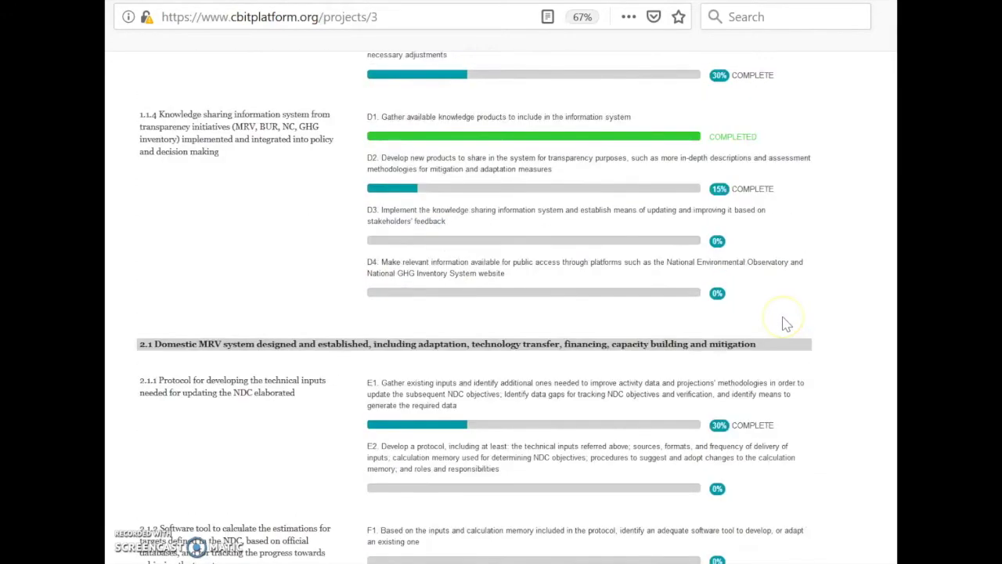
scroll(787, 323, "down", 15)
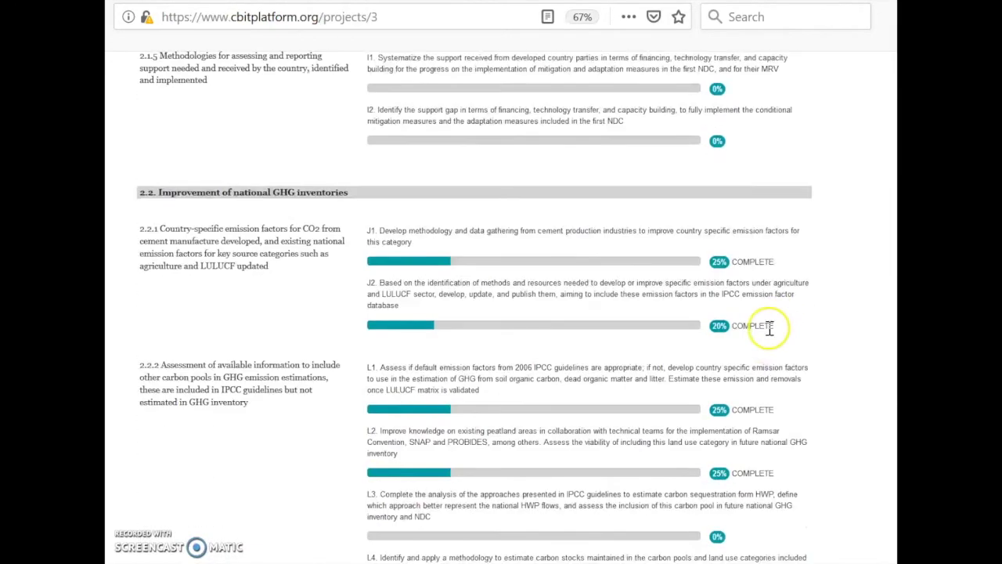
scroll(770, 331, "down", 10)
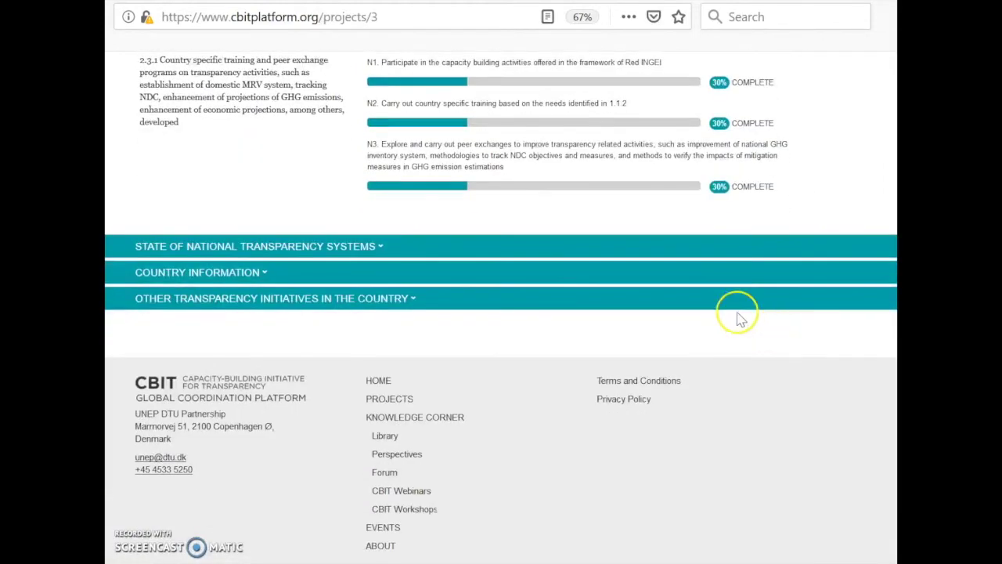
Step: Expand State of National Transparency Systems and view the 12-2018 score descriptions (81%, 56%, 49%, 38%)
left_click(253, 248)
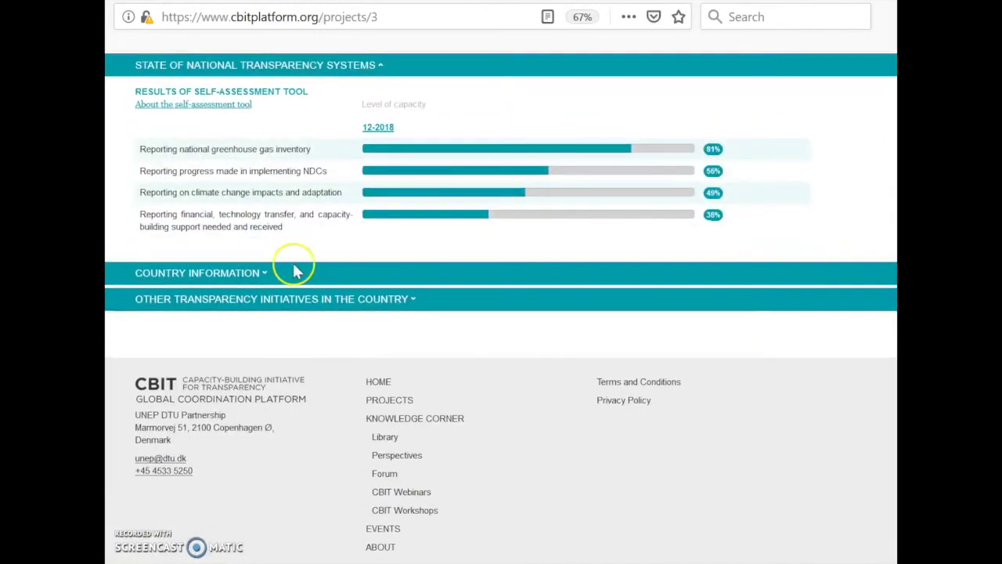
scroll(251, 250, "up", 2)
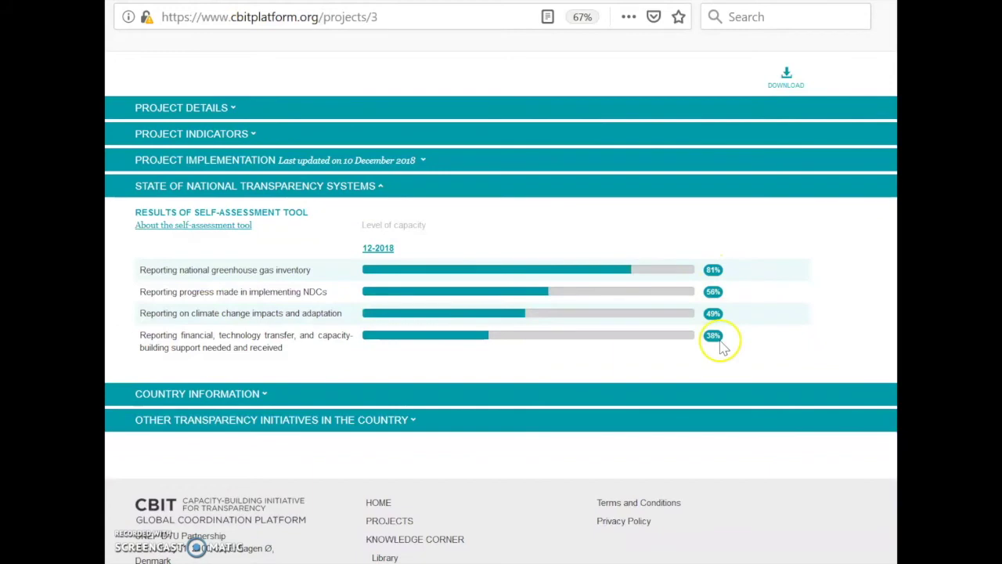
left_click(377, 247)
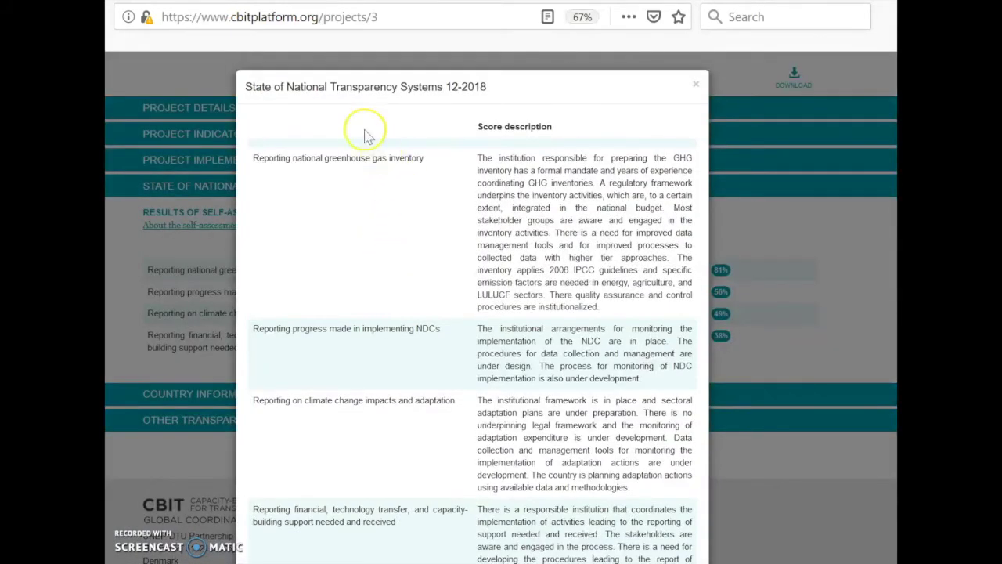
scroll(512, 194, "down", 3)
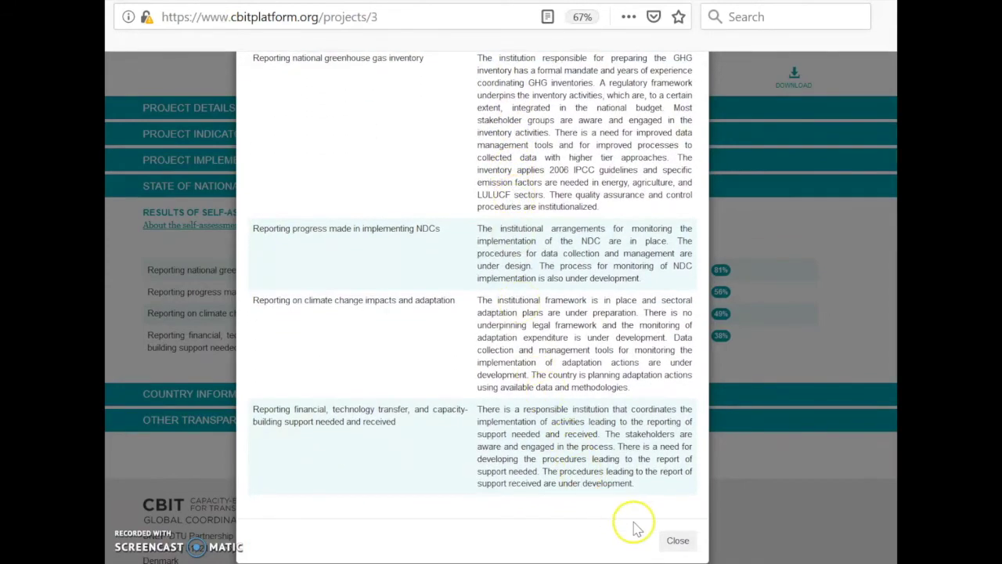
left_click(678, 540)
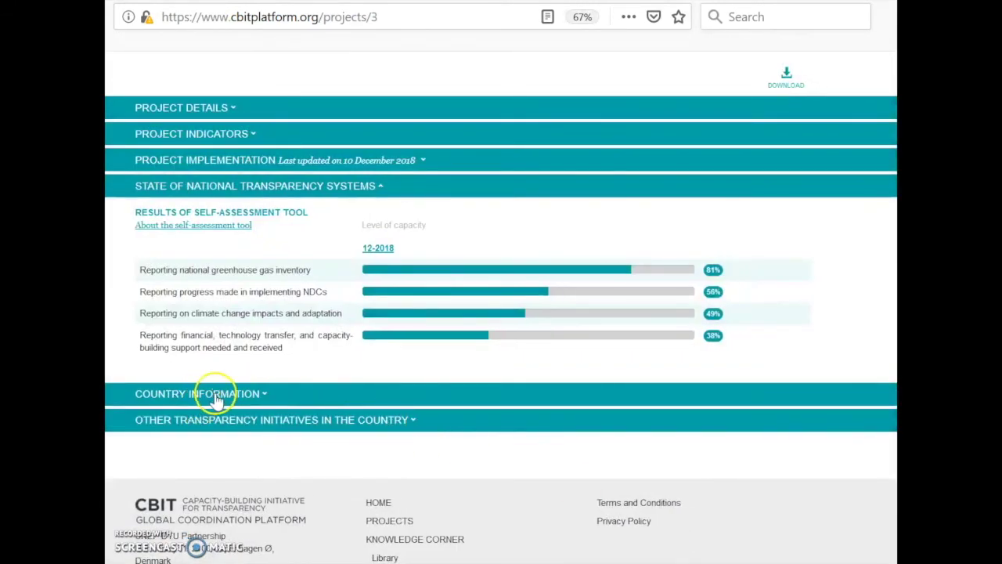
left_click(217, 397)
Step: Read through Country Information, then collapse it so all six project sections are closed
scroll(309, 333, "down", 1)
scroll(310, 333, "down", 4)
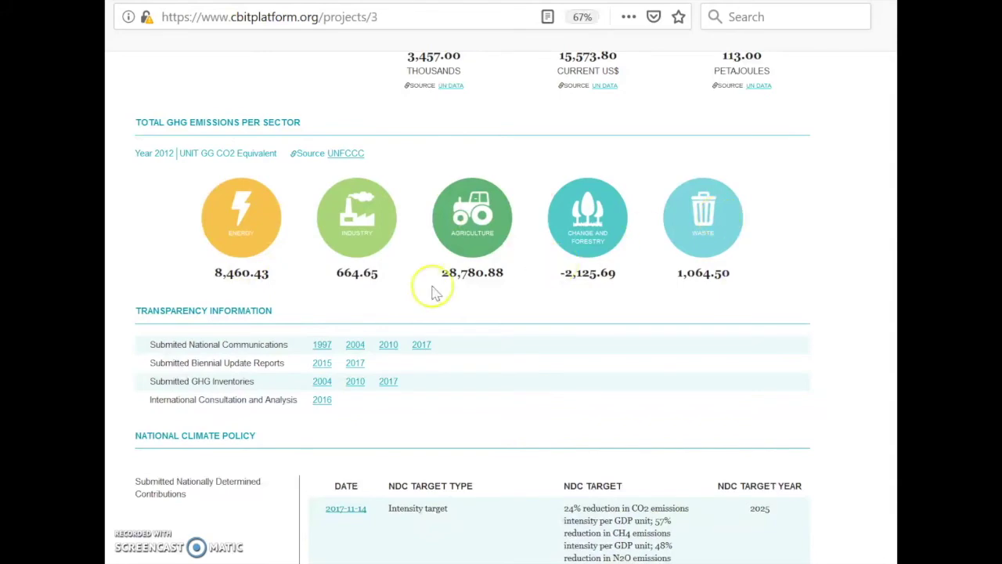
scroll(304, 301, "down", 2)
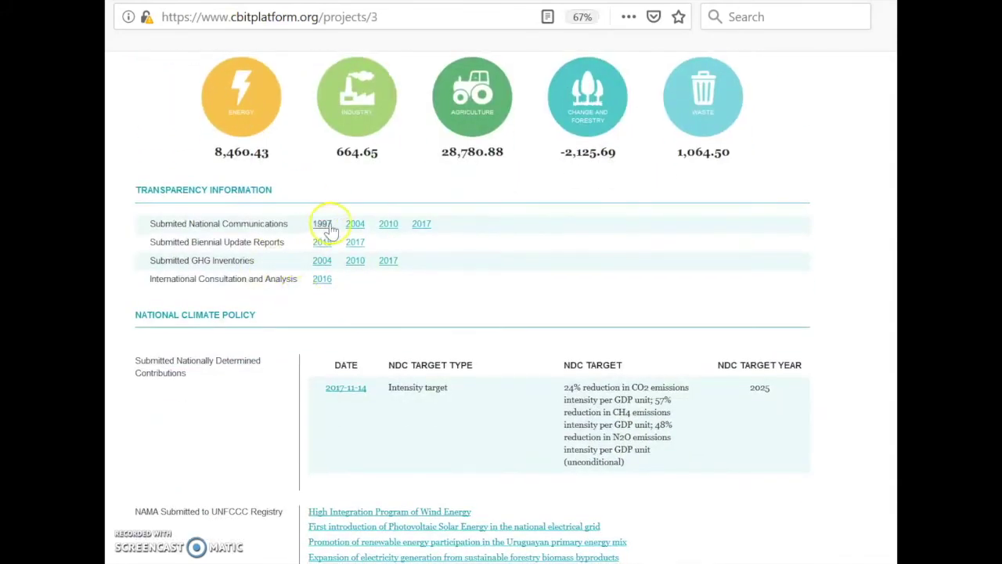
scroll(315, 290, "down", 1)
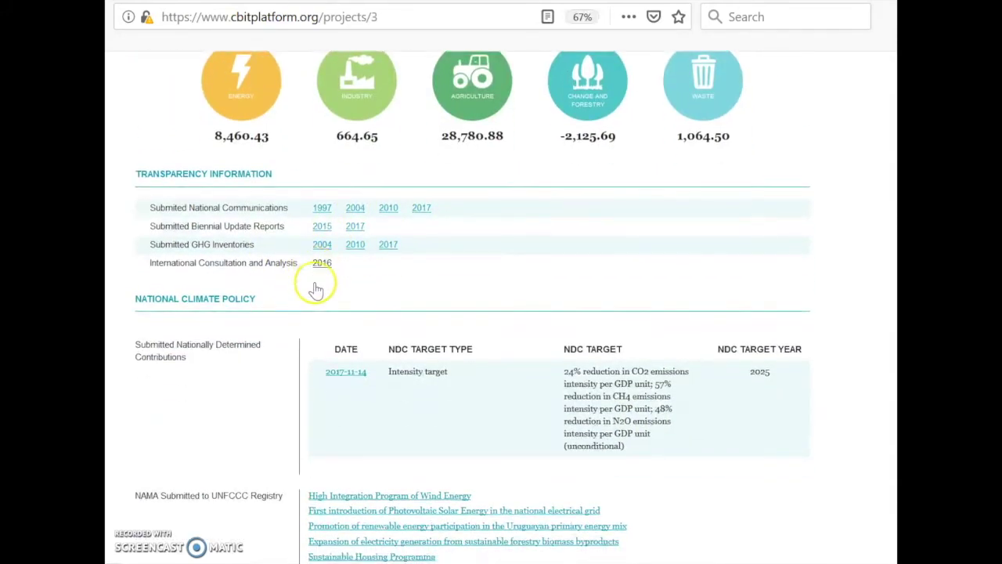
scroll(315, 289, "down", 6)
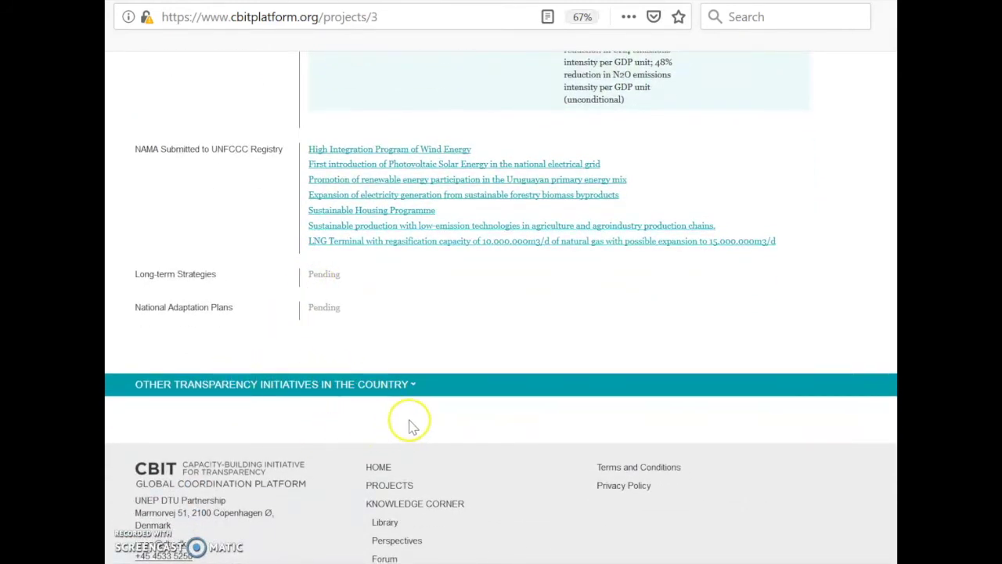
scroll(396, 427, "up", 12)
scroll(411, 421, "up", 4)
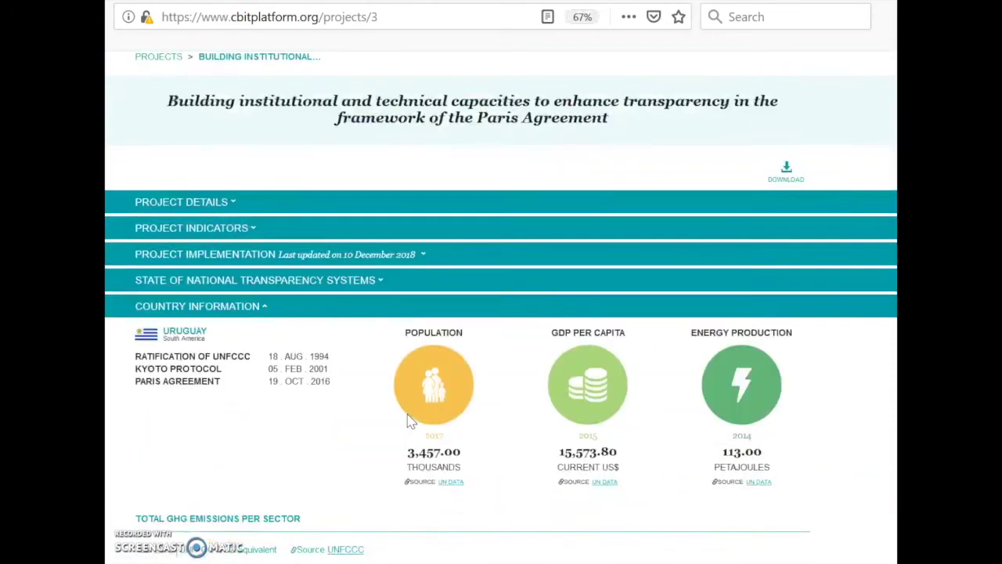
left_click(260, 415)
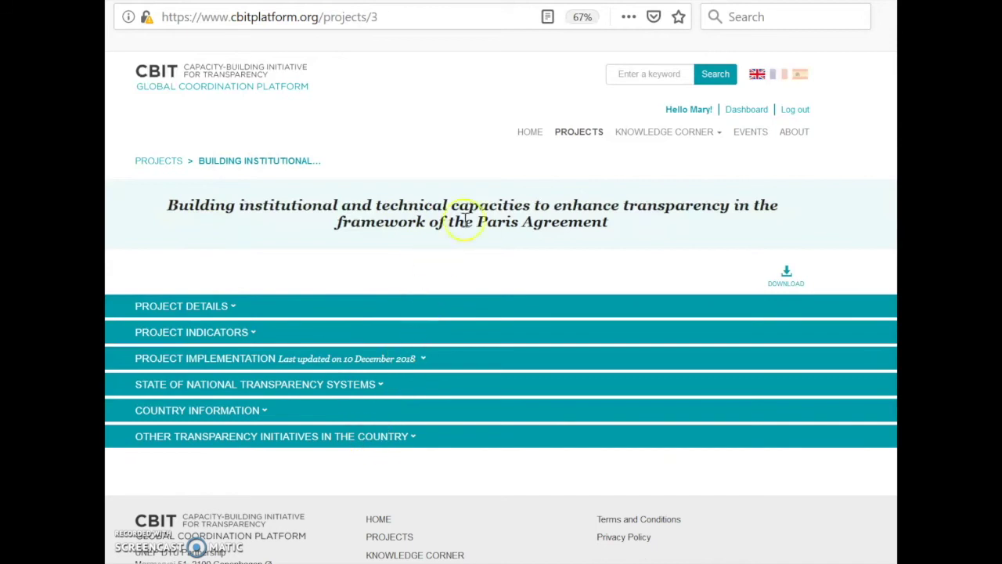
Step: Go from the Dashboard to the My country page and look over it
left_click(747, 110)
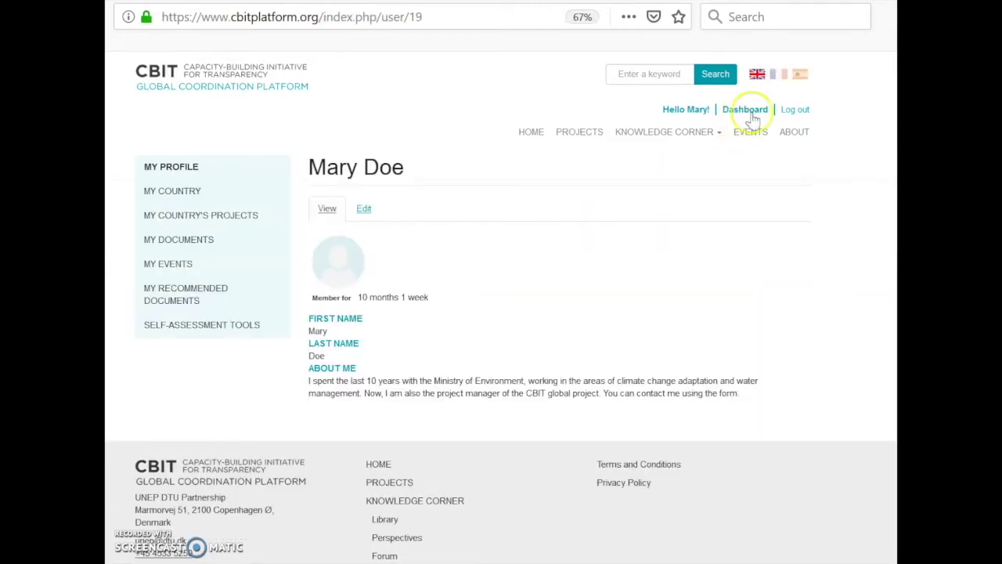
left_click(167, 192)
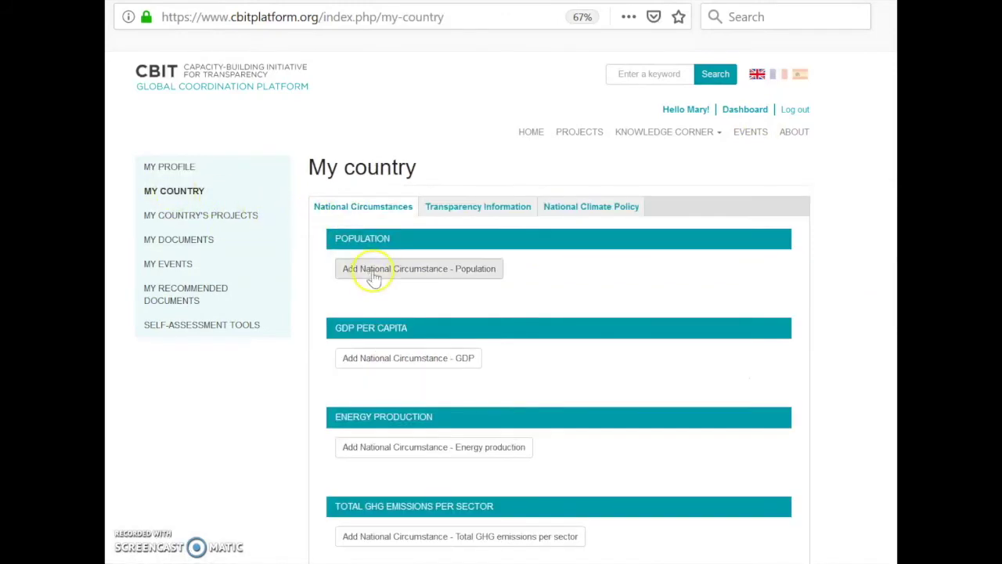
scroll(382, 375, "down", 3)
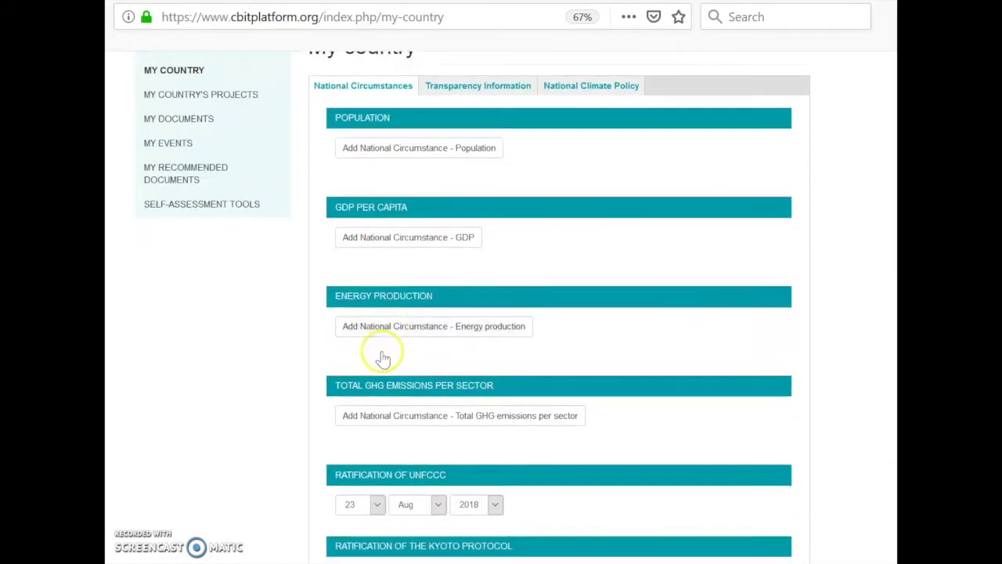
scroll(369, 404, "down", 6)
scroll(368, 412, "up", 9)
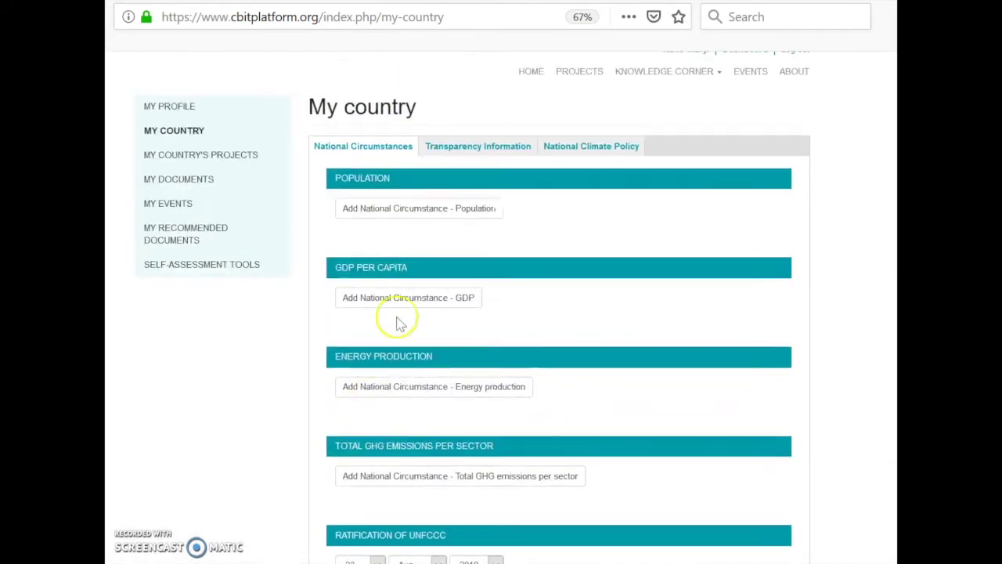
Step: Review the country's Transparency Information and National Climate Policy, including national adaptation plans
left_click(493, 146)
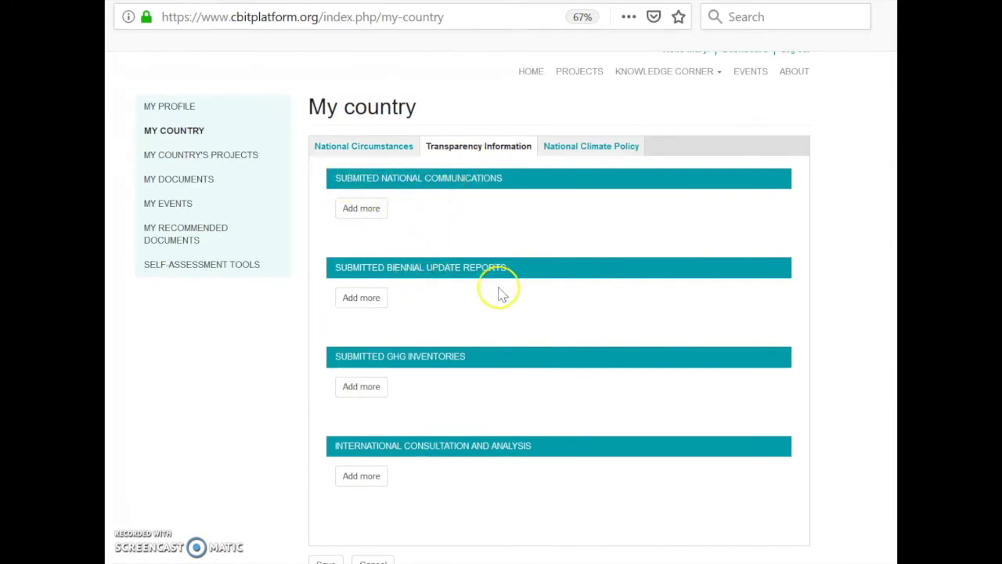
left_click(579, 147)
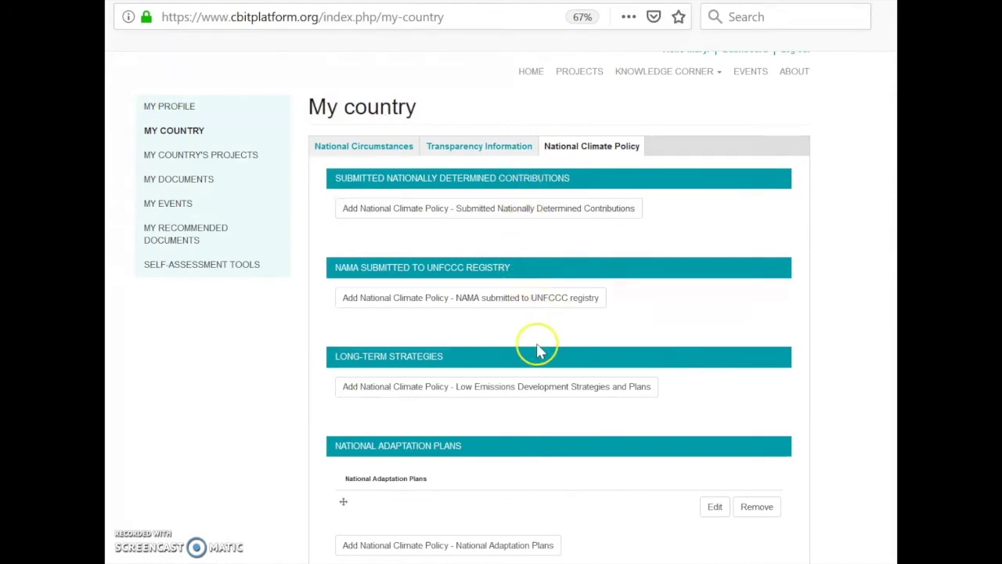
scroll(467, 450, "down", 1)
scroll(467, 450, "down", 3)
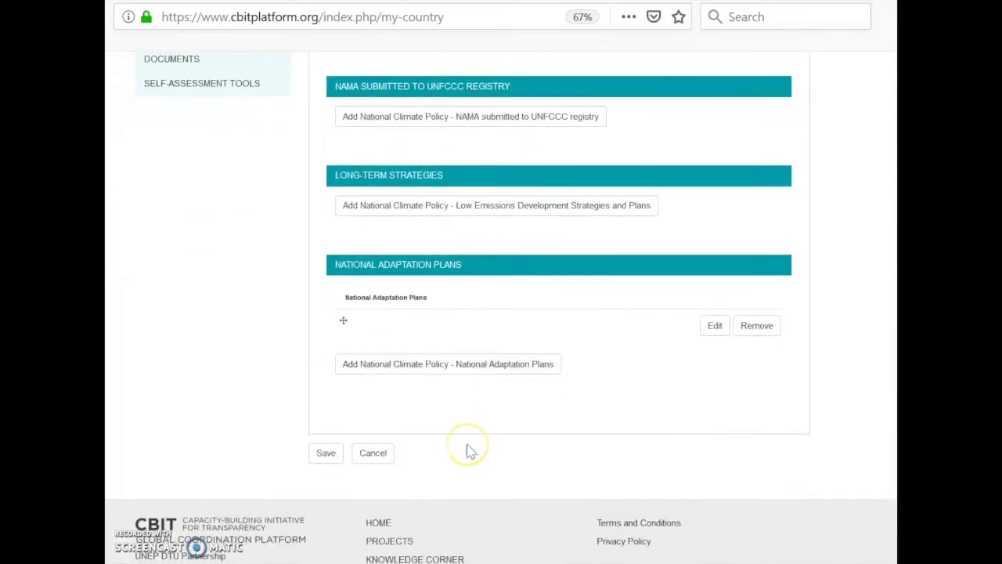
scroll(476, 413, "up", 5)
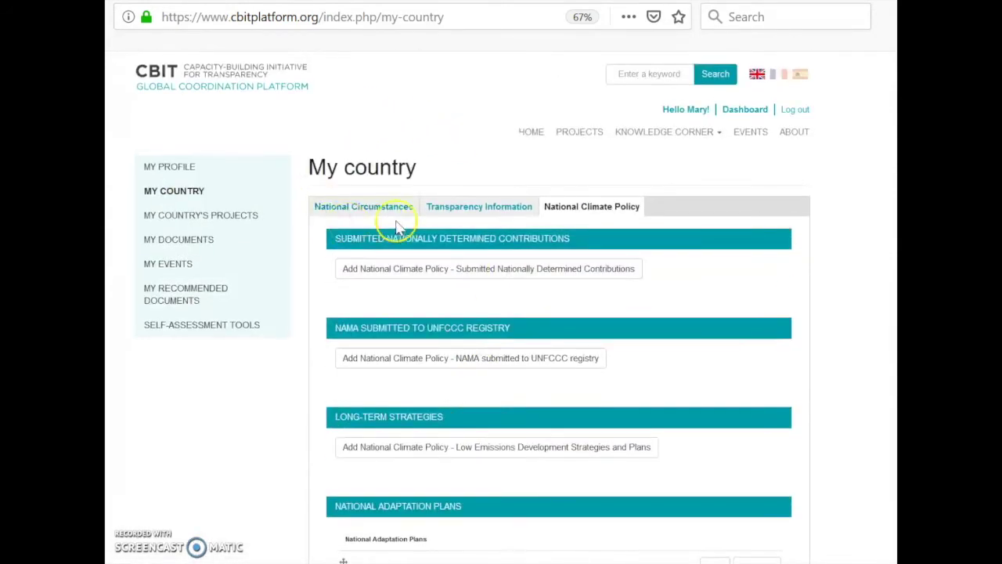
scroll(407, 332, "down", 8)
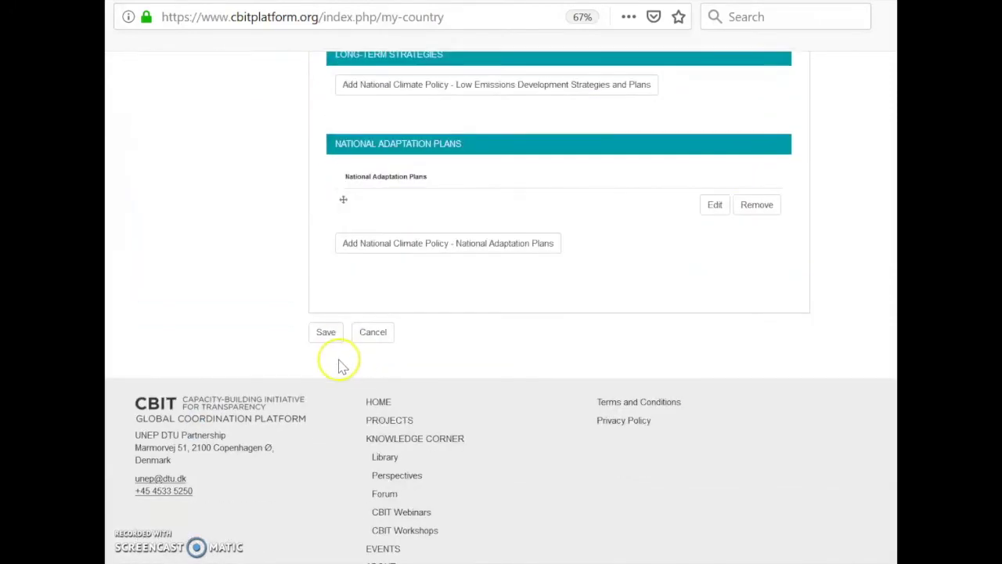
scroll(519, 295, "up", 7)
Step: List My country's projects and start editing the CBIT Global Coordination Platform project
left_click(222, 218)
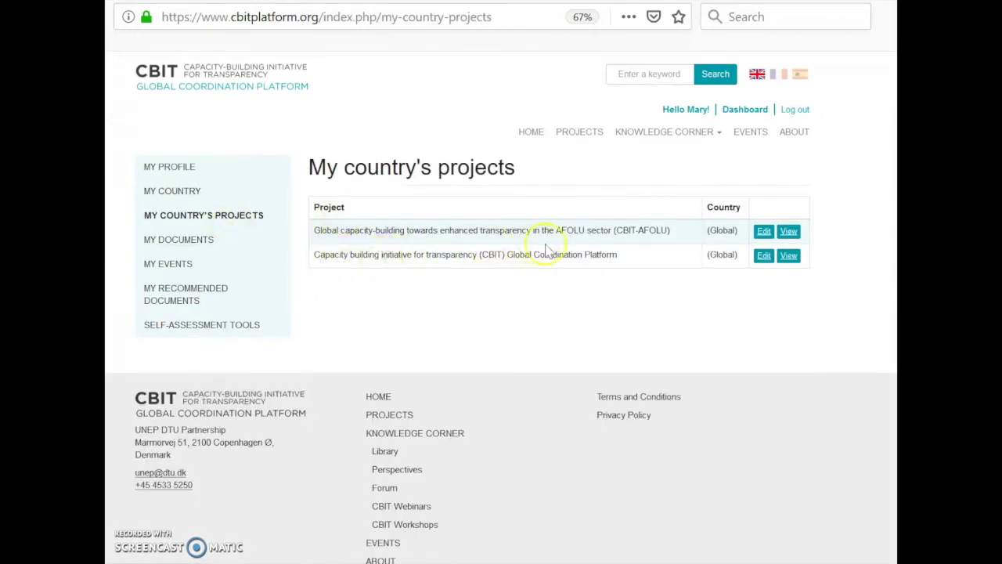
left_click(765, 256)
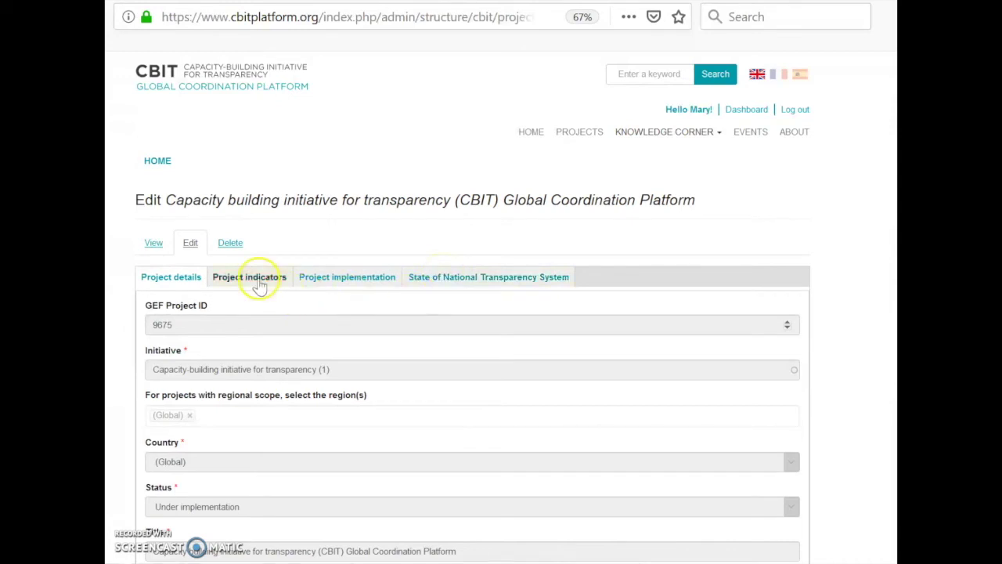
scroll(225, 376, "down", 2)
scroll(224, 376, "down", 10)
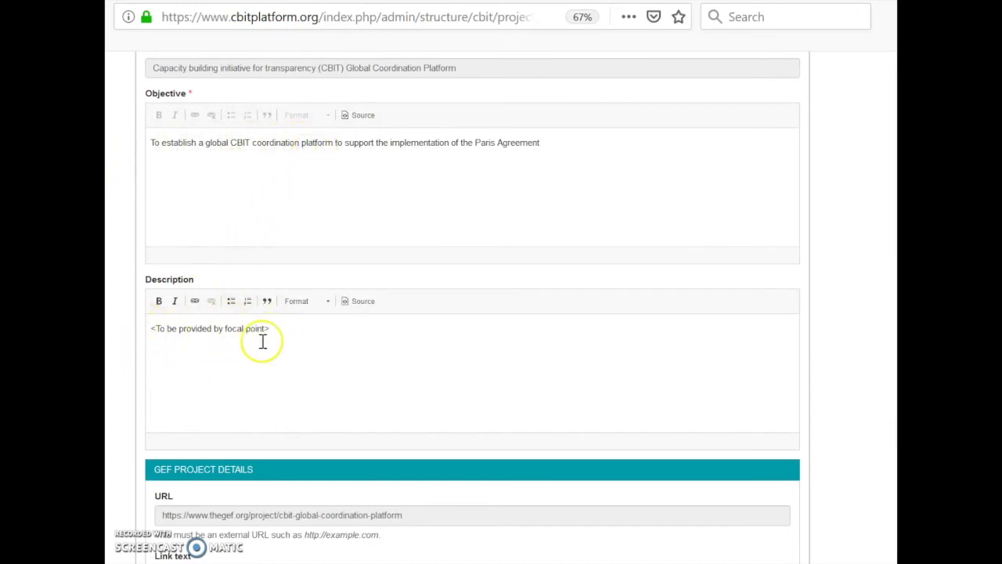
Step: Review the Project details form, then show Project indicators: target 40 per quarter, baseline 0
scroll(261, 384, "down", 5)
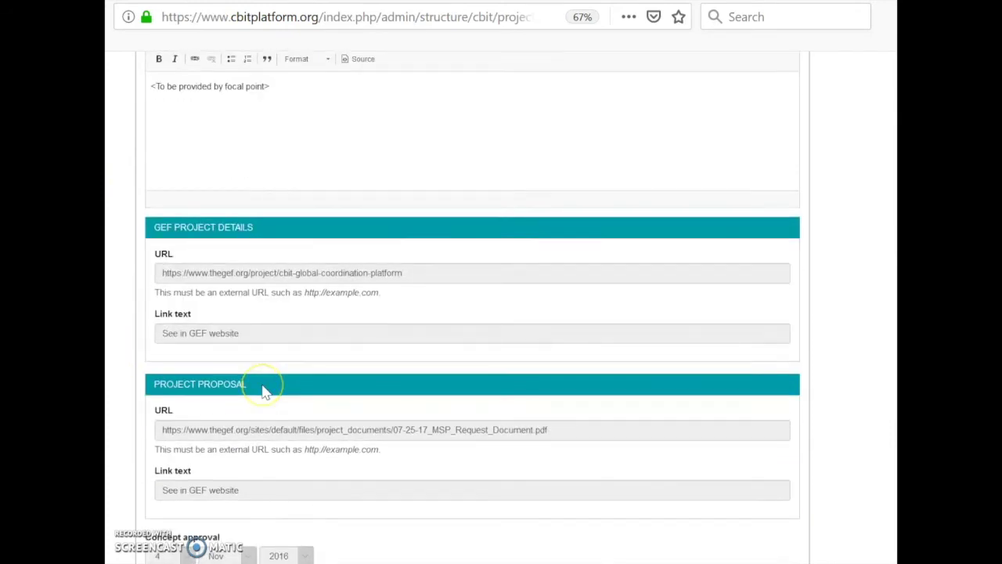
scroll(263, 389, "down", 7)
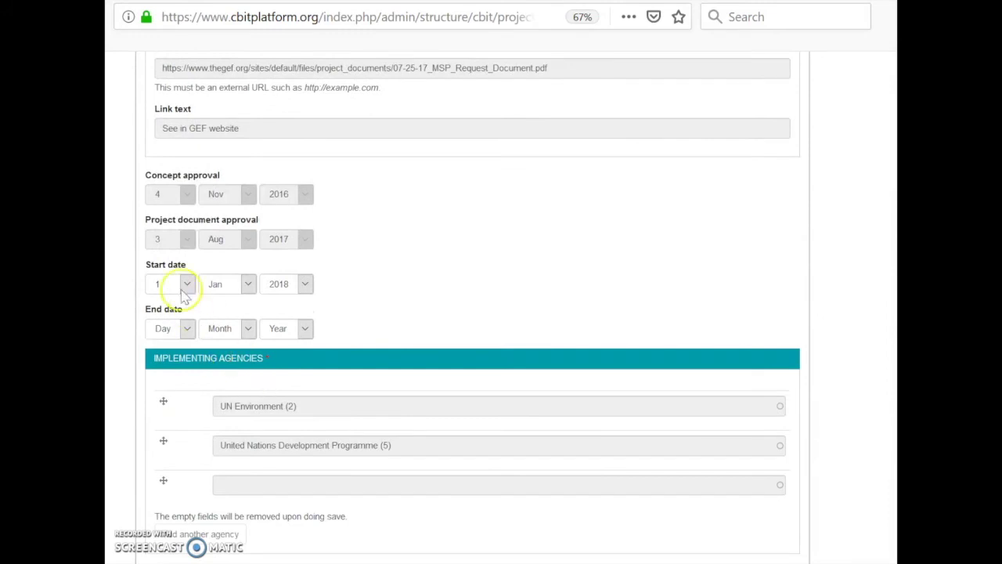
scroll(232, 429, "down", 10)
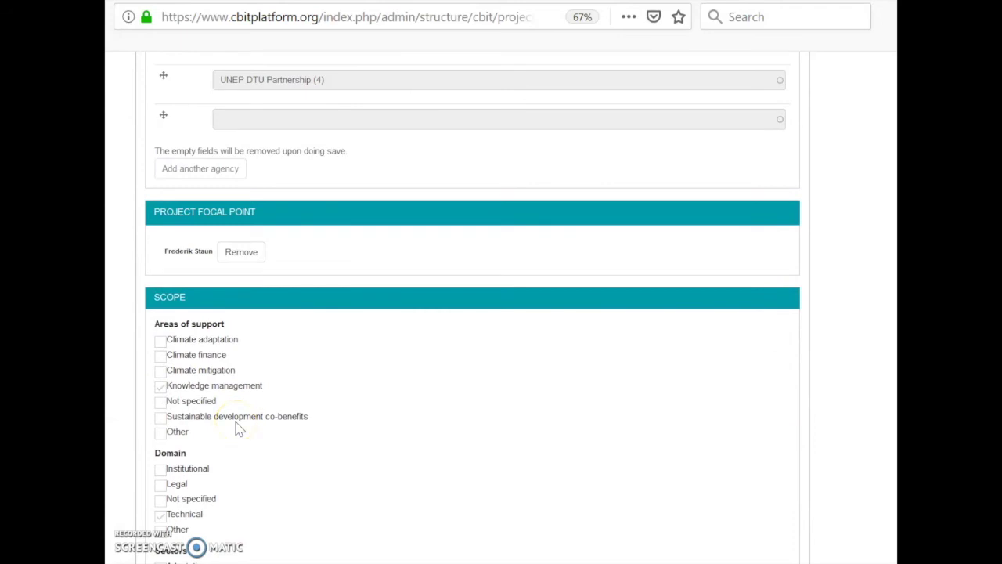
scroll(239, 429, "down", 1)
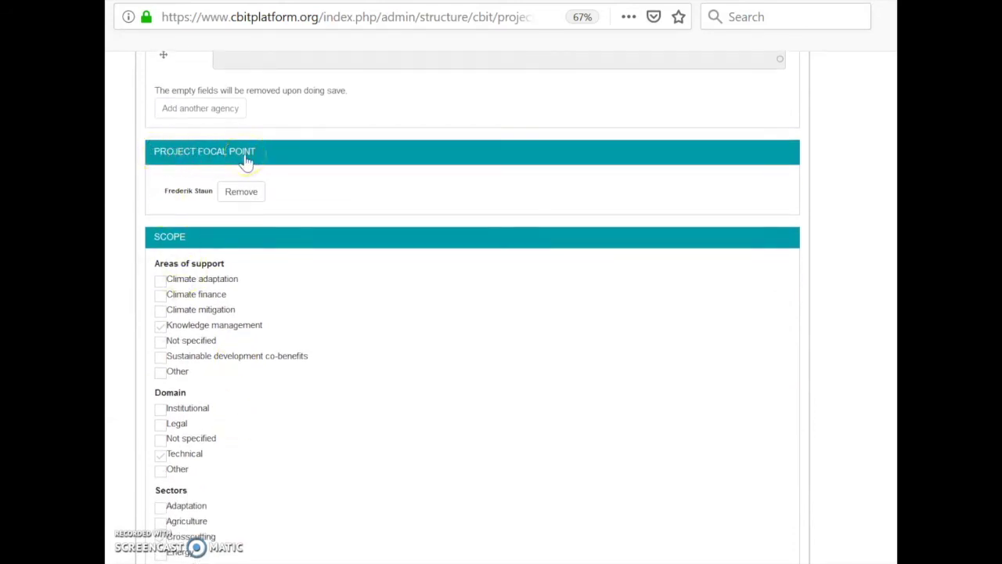
scroll(242, 368, "down", 5)
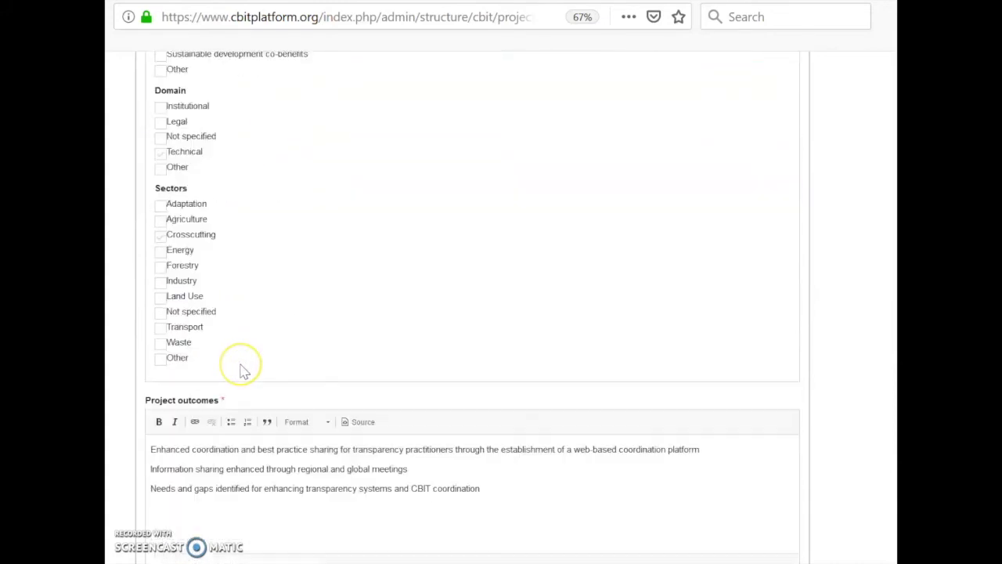
scroll(243, 368, "down", 8)
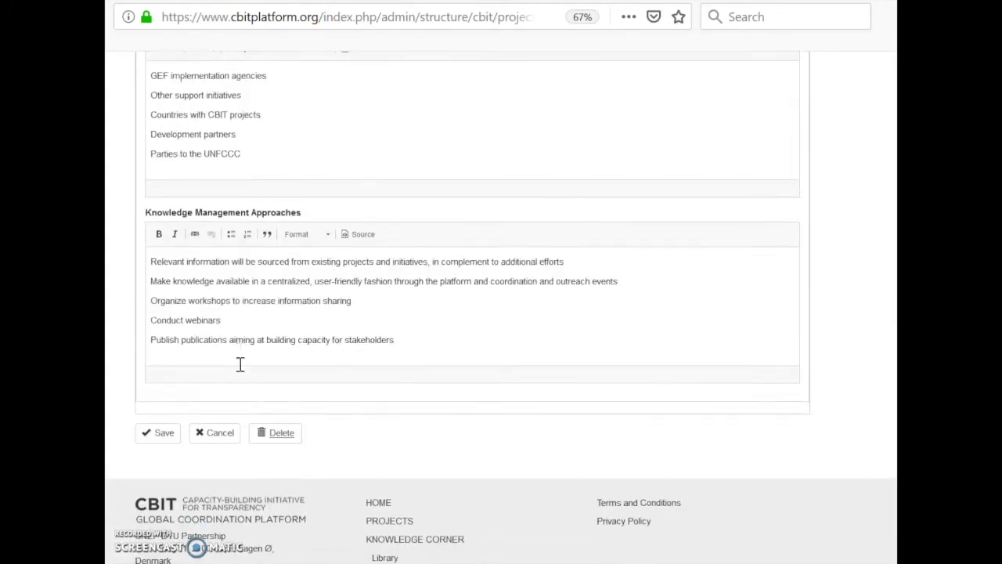
scroll(402, 415, "up", 15)
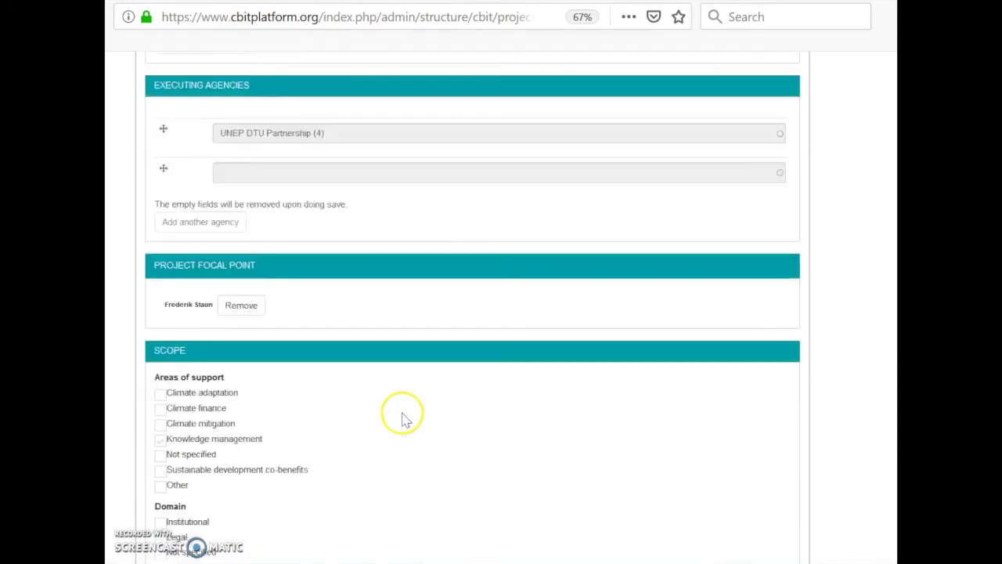
scroll(399, 419, "up", 15)
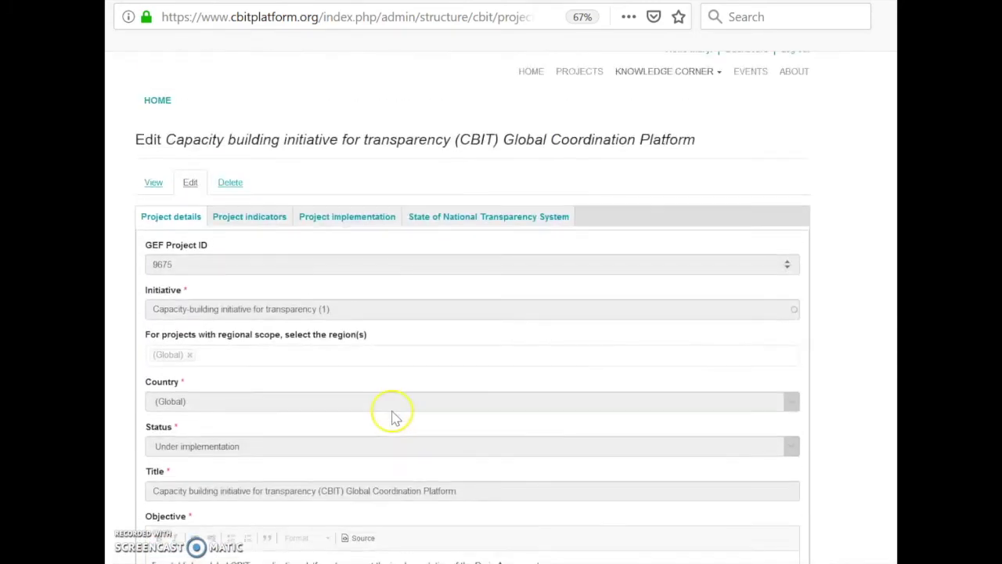
left_click(250, 282)
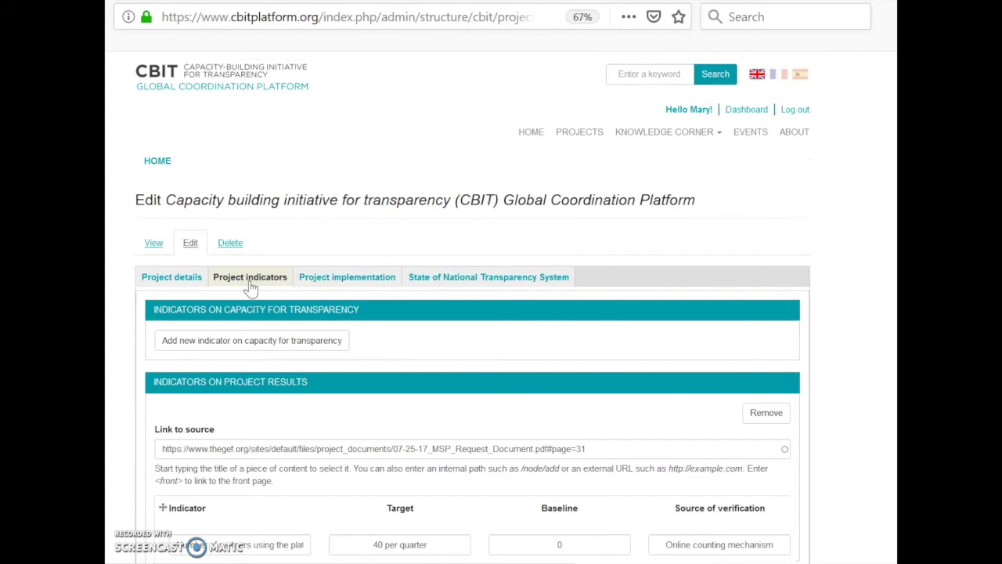
left_click(196, 348)
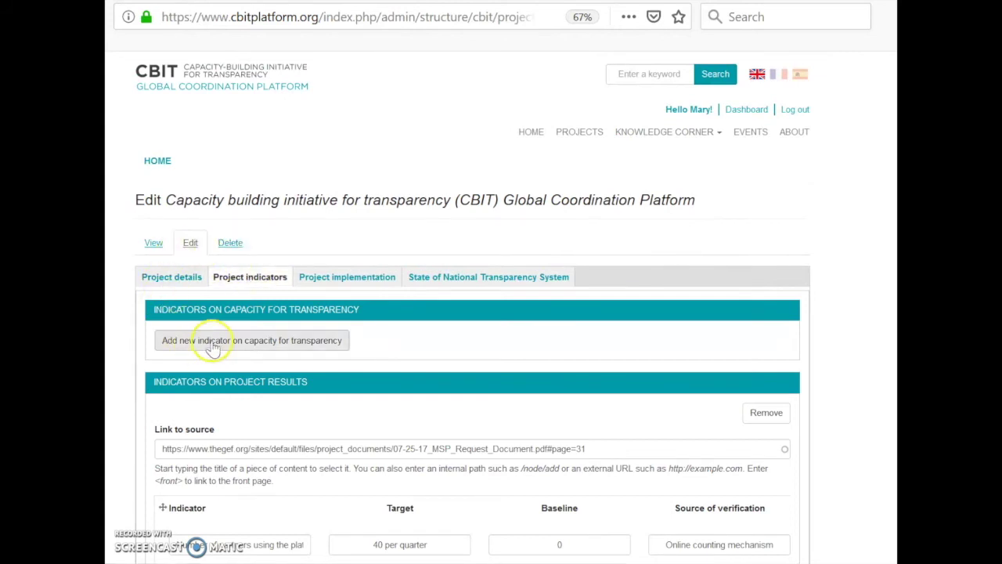
scroll(329, 395, "down", 3)
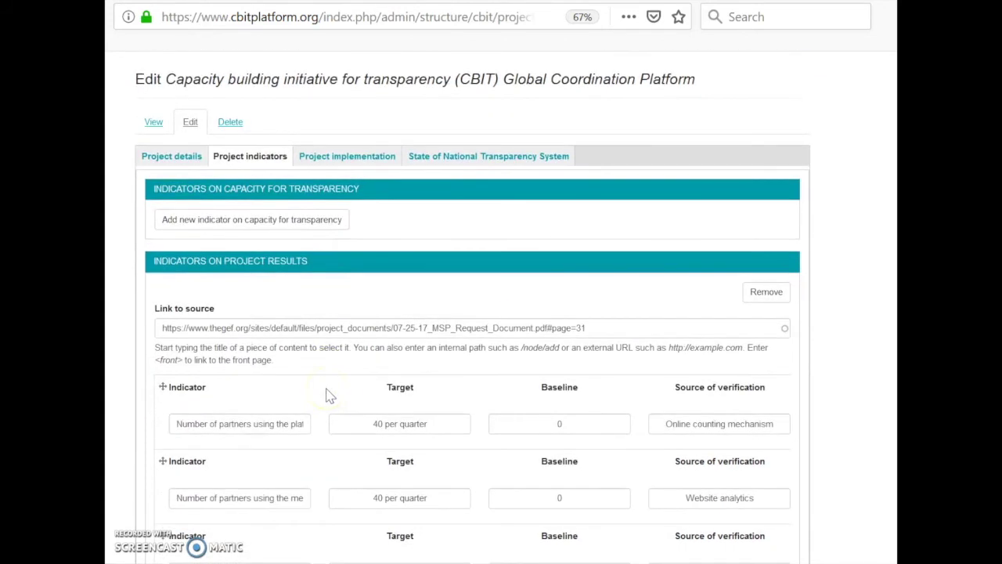
scroll(328, 396, "down", 3)
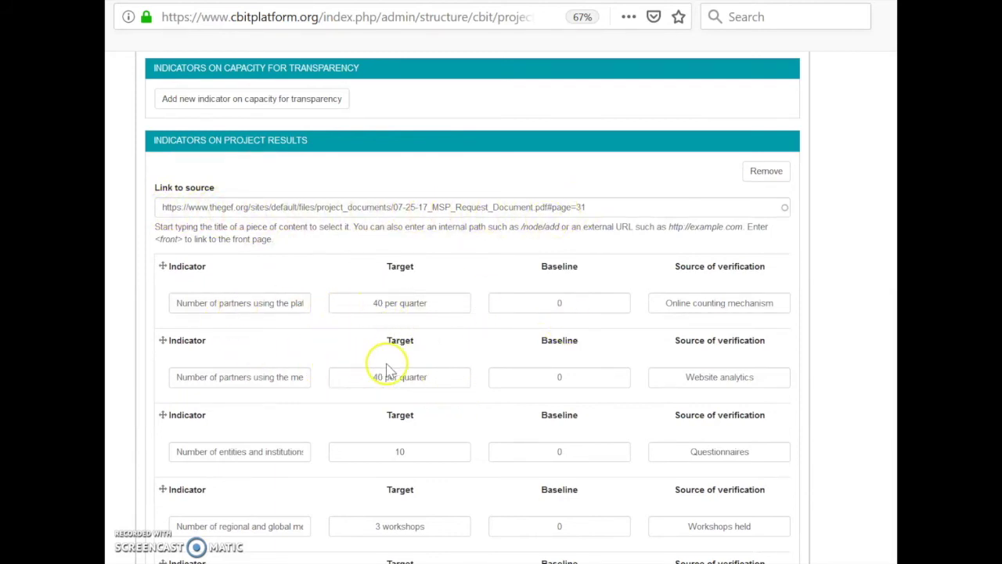
scroll(435, 399, "down", 2)
scroll(434, 399, "down", 5)
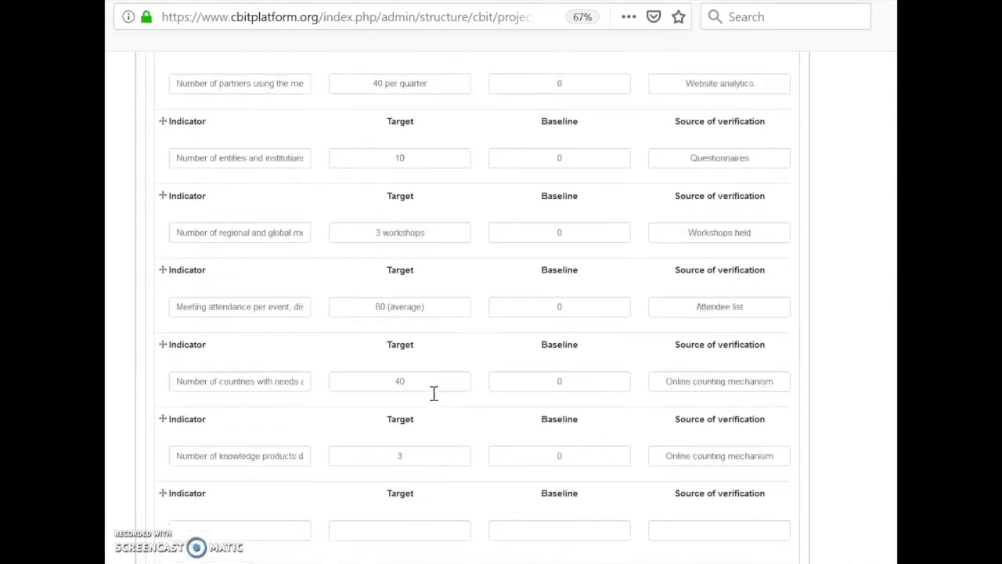
scroll(436, 400, "down", 4)
scroll(435, 398, "down", 1)
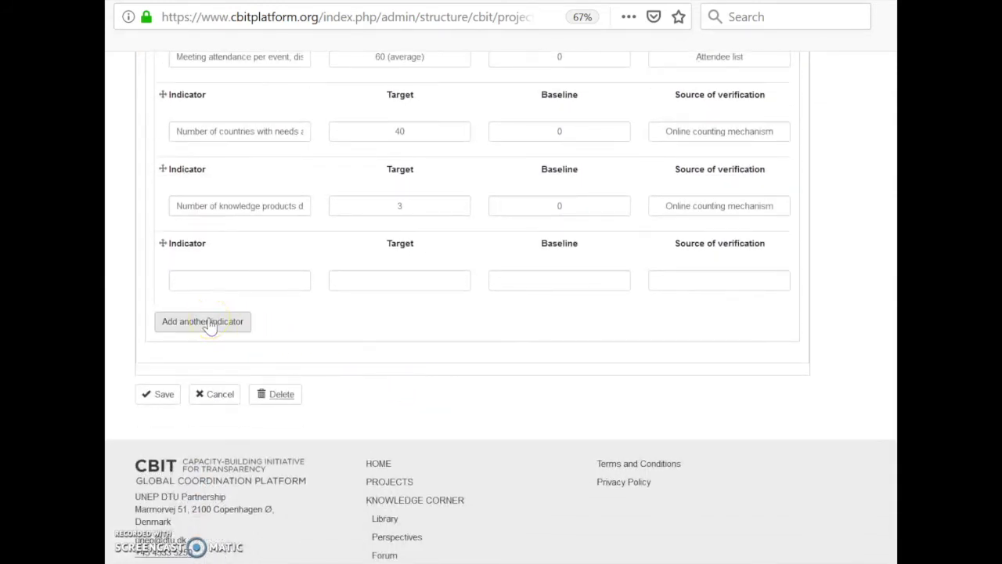
left_click(148, 399)
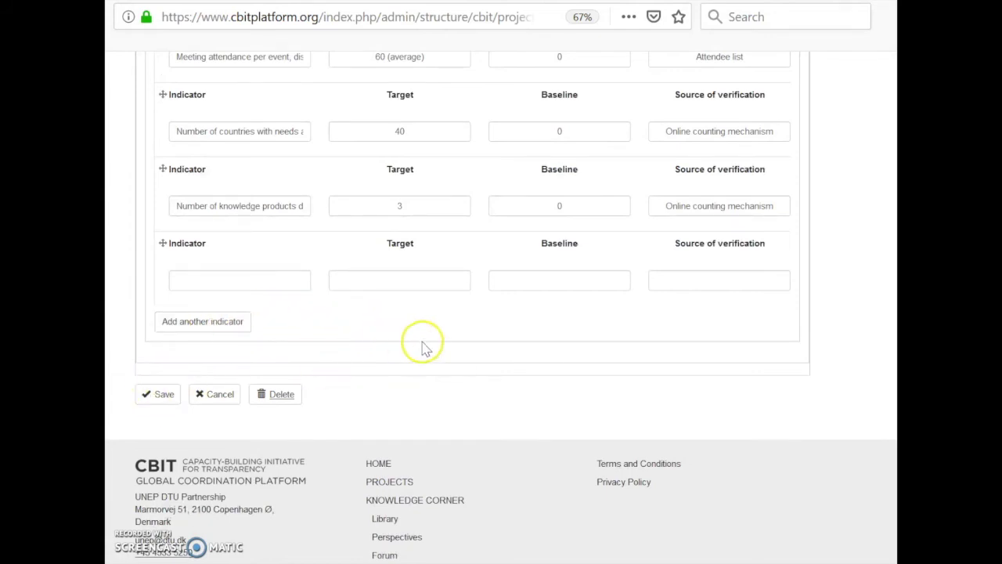
scroll(423, 350, "up", 5)
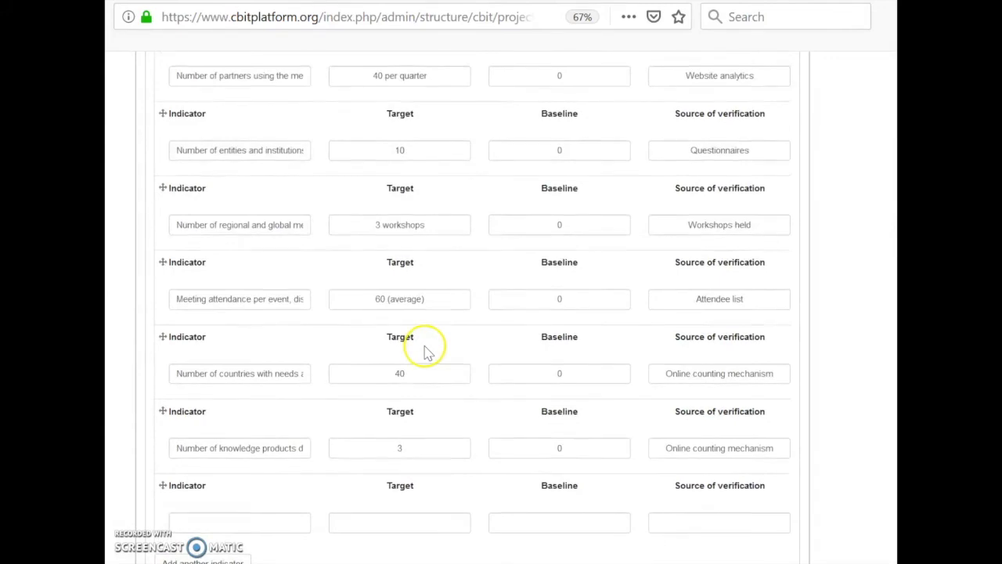
scroll(424, 350, "up", 4)
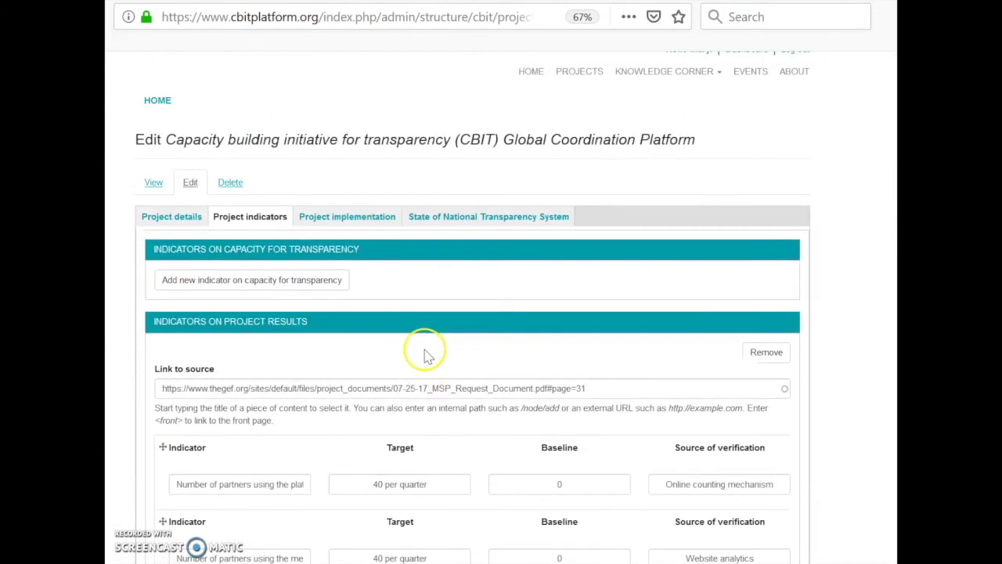
Step: Show the Project implementation part of the form and place the cursor in the Progress box
left_click(344, 220)
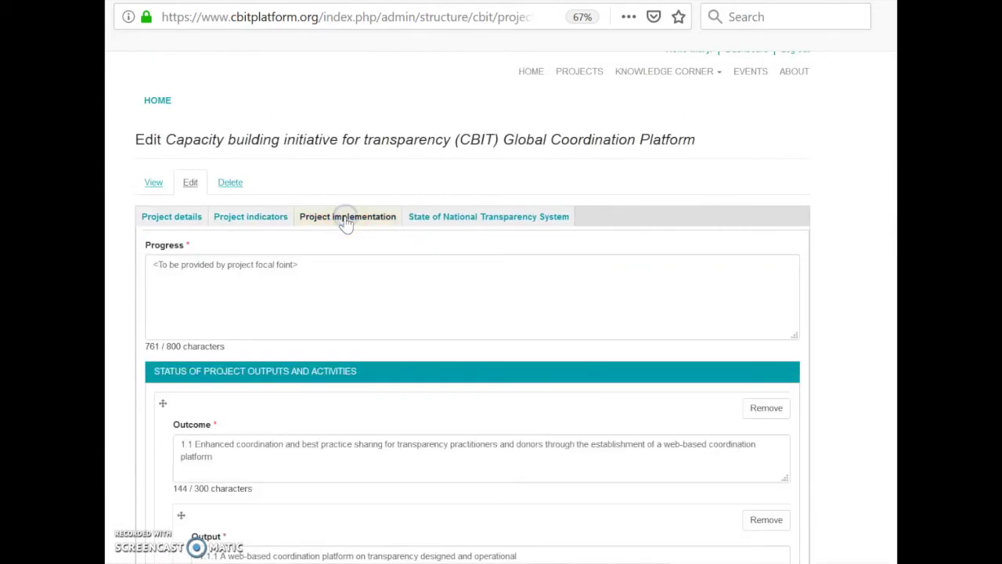
left_click(307, 277)
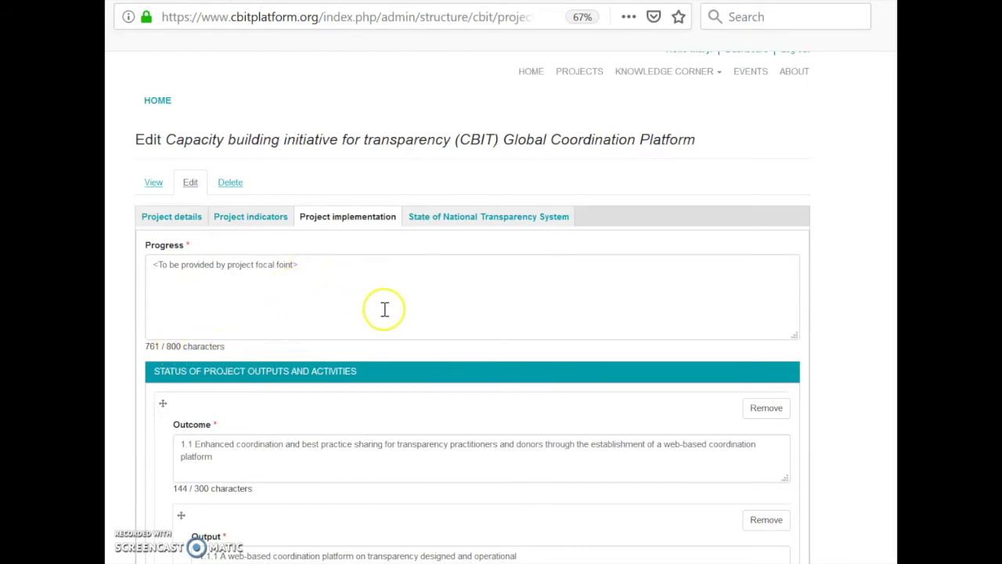
scroll(385, 310, "down", 3)
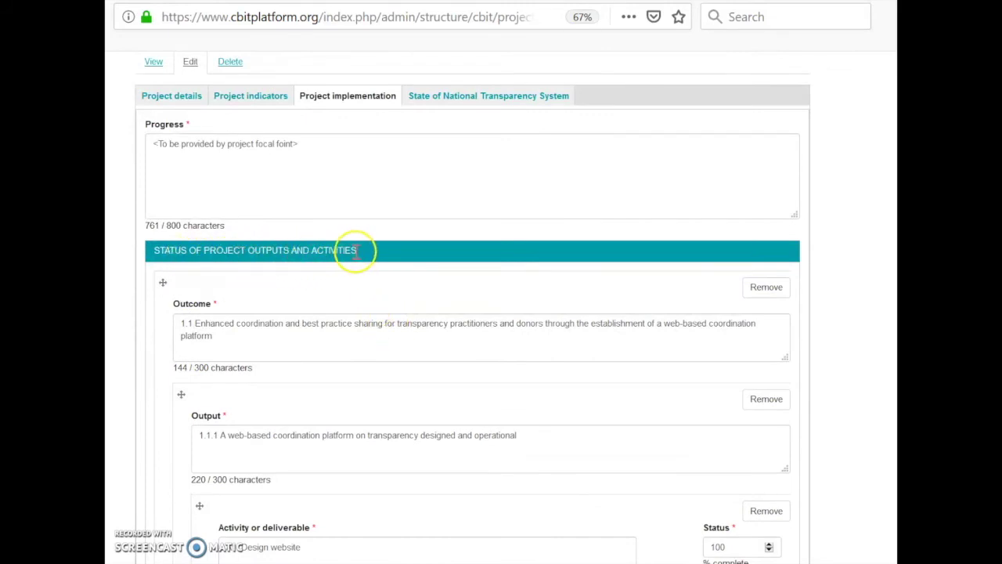
scroll(221, 336, "down", 2)
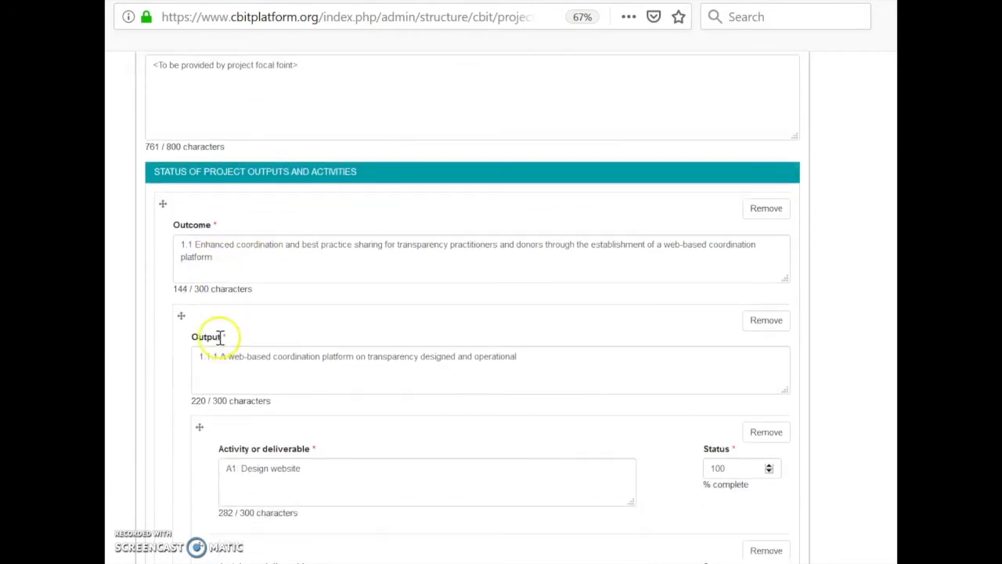
scroll(221, 337, "down", 1)
scroll(281, 345, "down", 1)
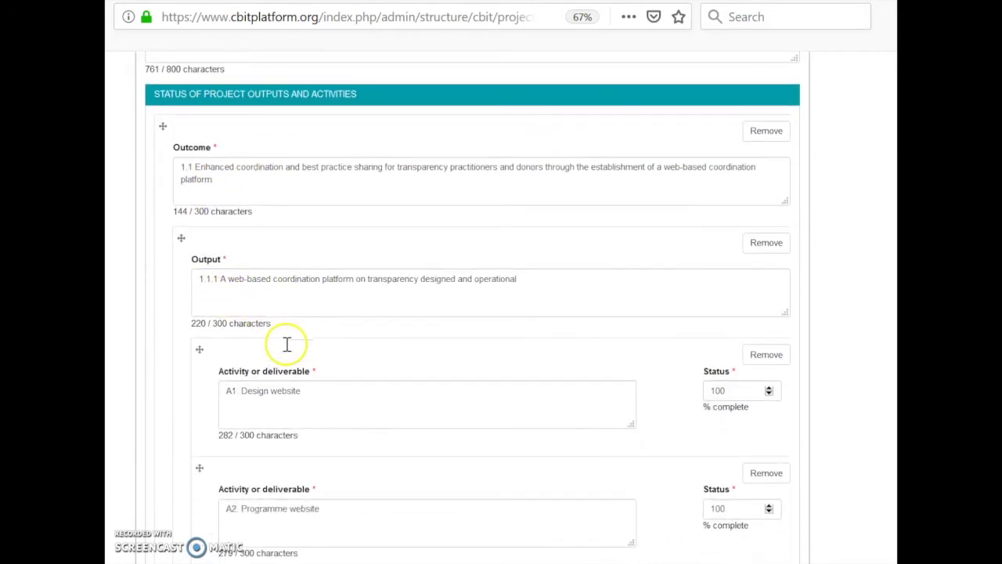
scroll(287, 344, "down", 2)
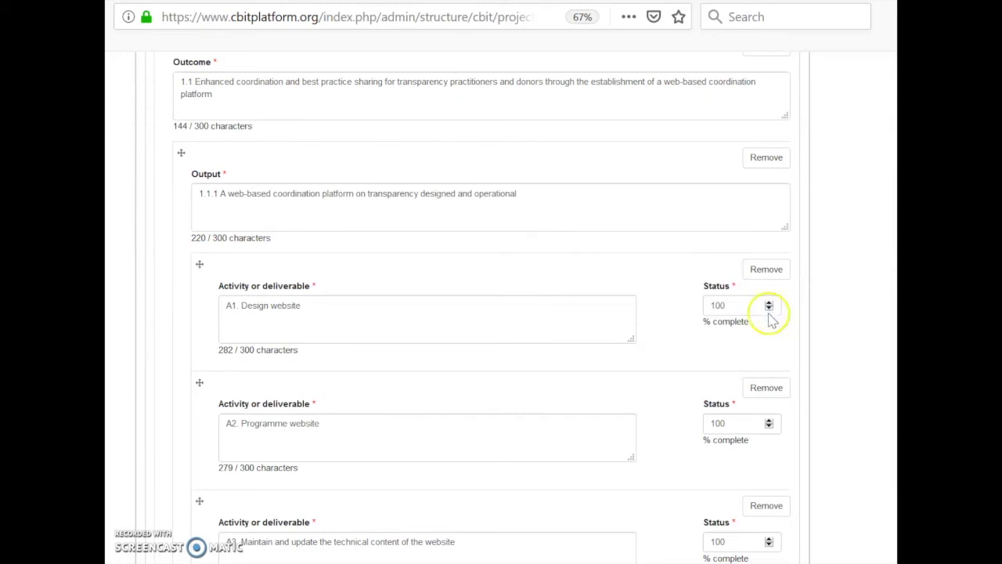
Step: Go through outcomes and outputs down to output 3.1.2: I1 at 100%, I2 and I3 at 50%
scroll(647, 404, "down", 8)
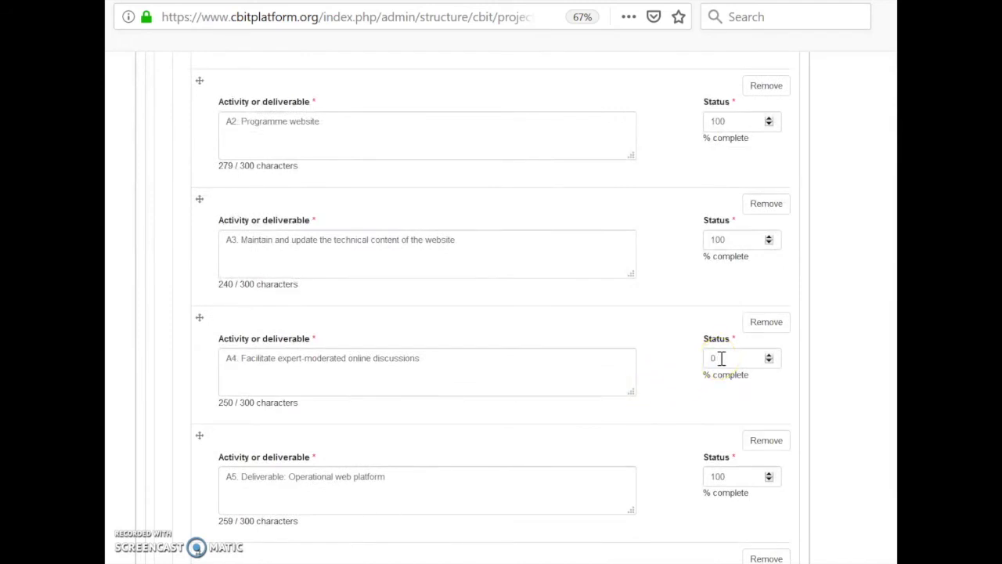
scroll(604, 416, "down", 6)
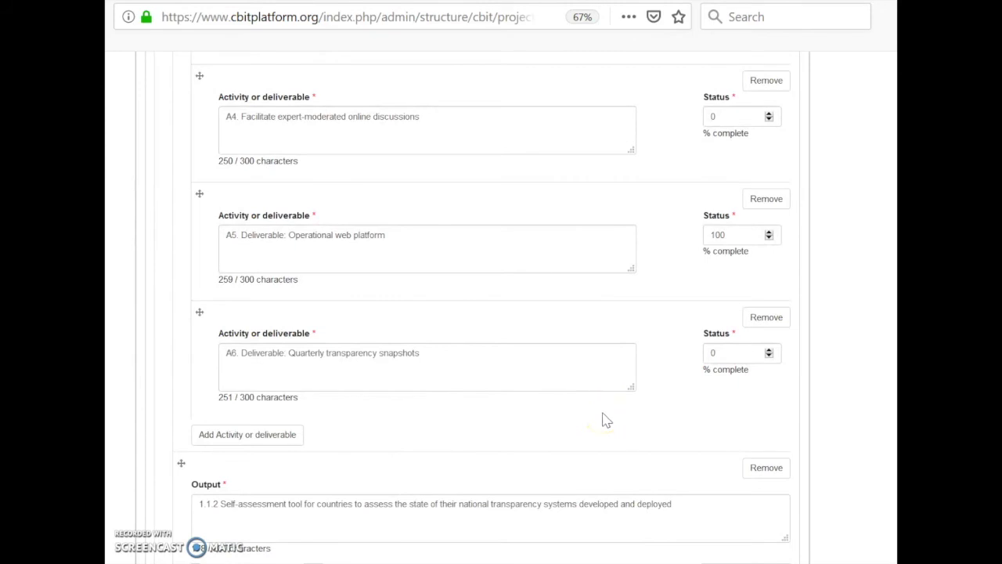
scroll(605, 420, "down", 6)
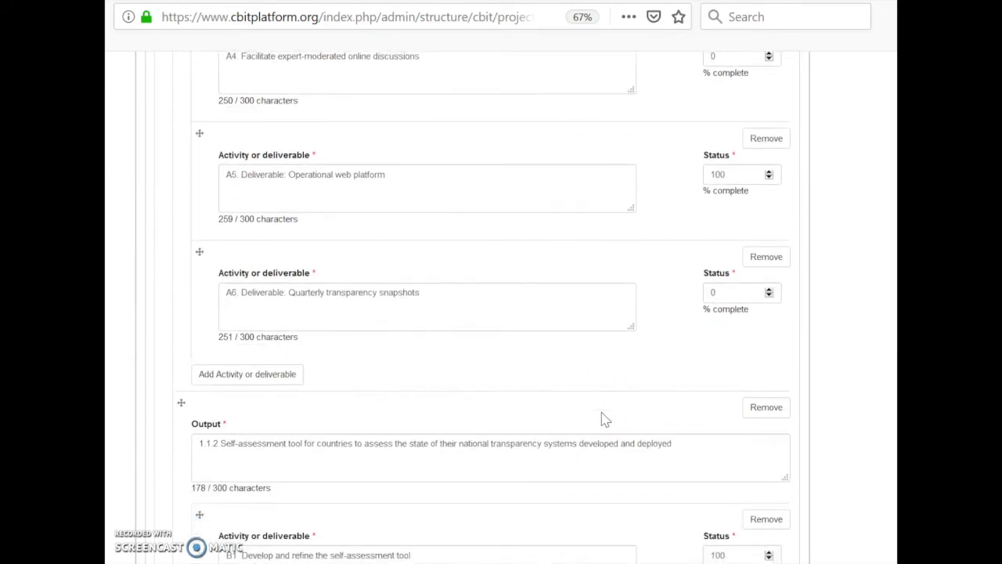
scroll(605, 420, "down", 2)
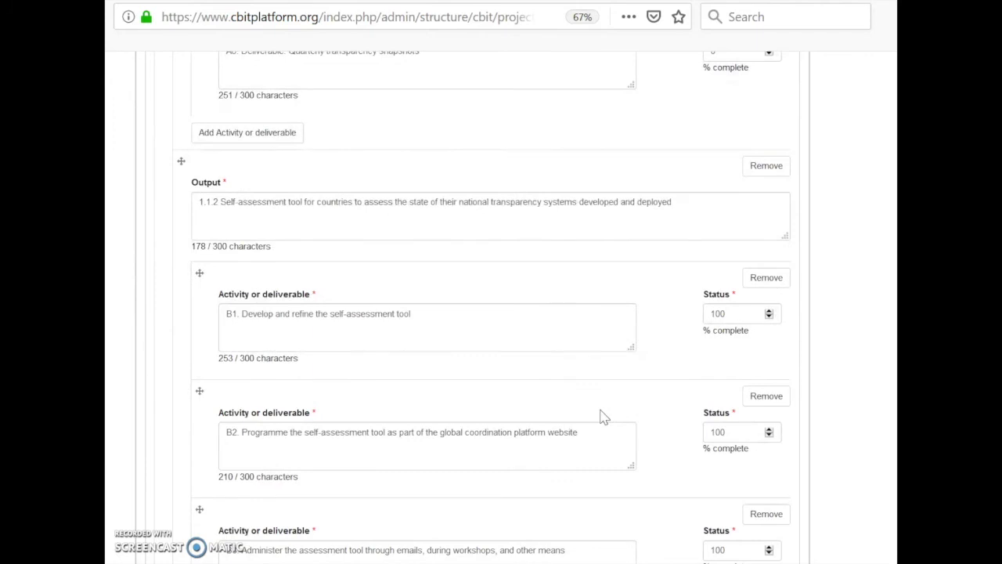
scroll(604, 416, "down", 5)
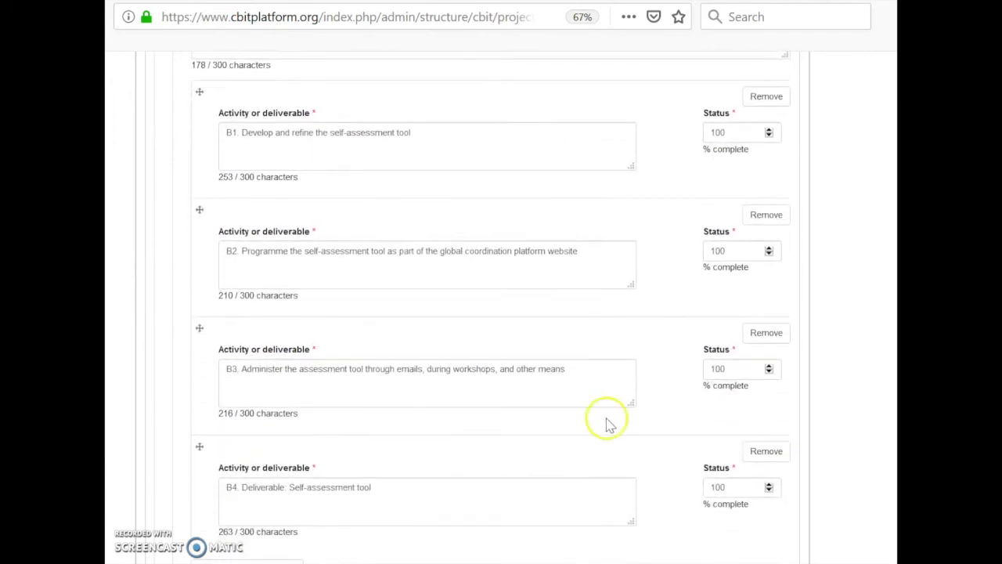
scroll(606, 421, "down", 3)
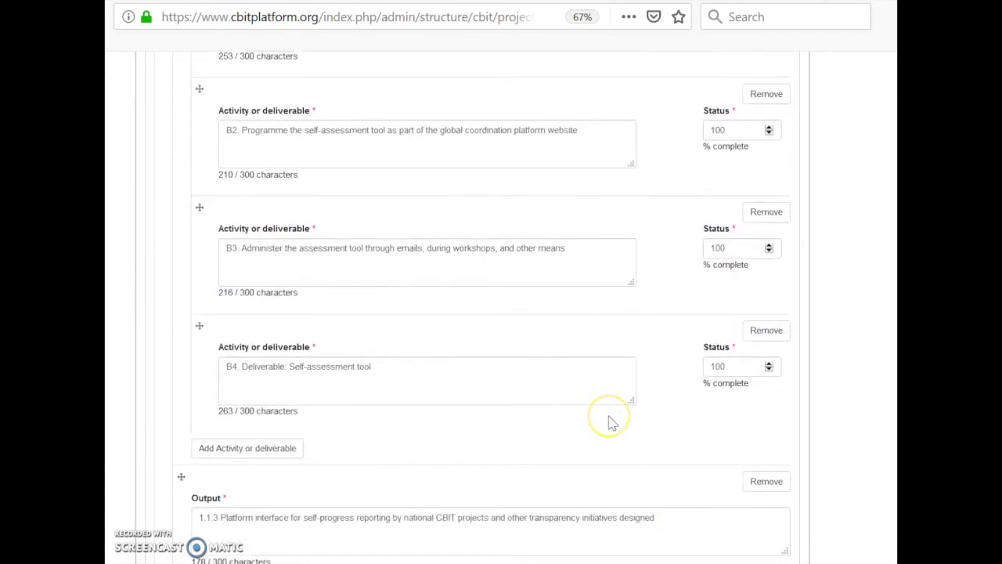
scroll(611, 419, "down", 10)
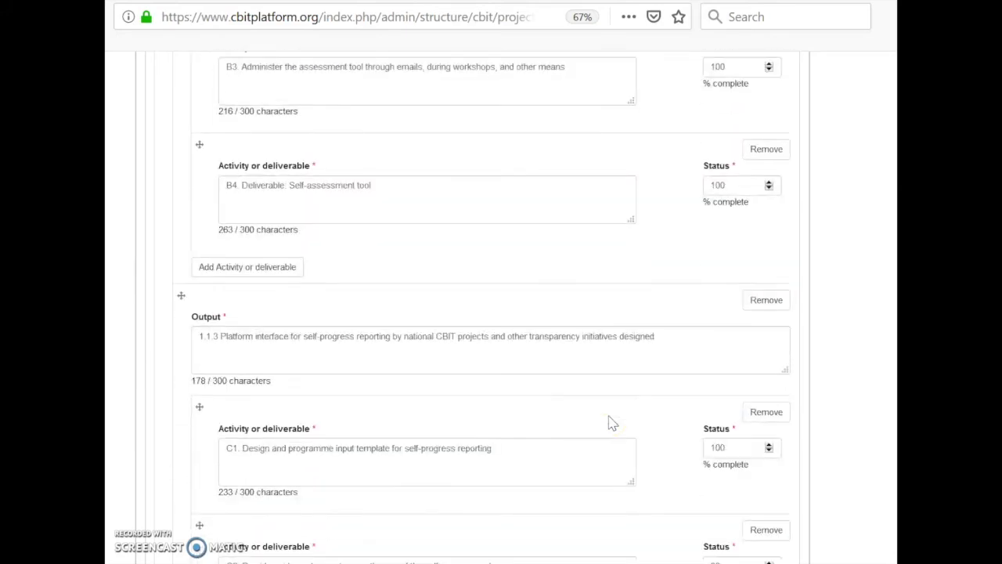
scroll(606, 413, "down", 20)
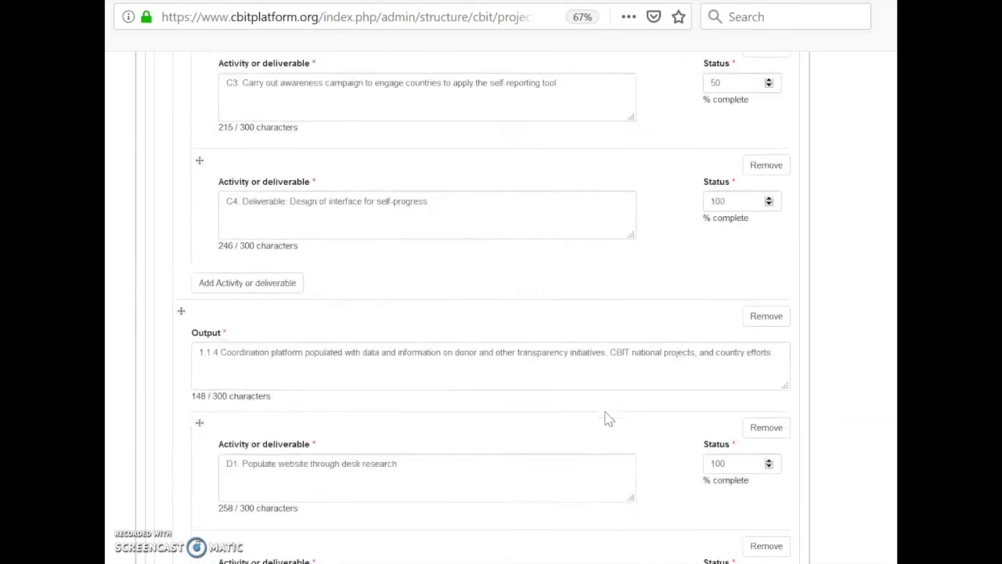
scroll(608, 418, "down", 6)
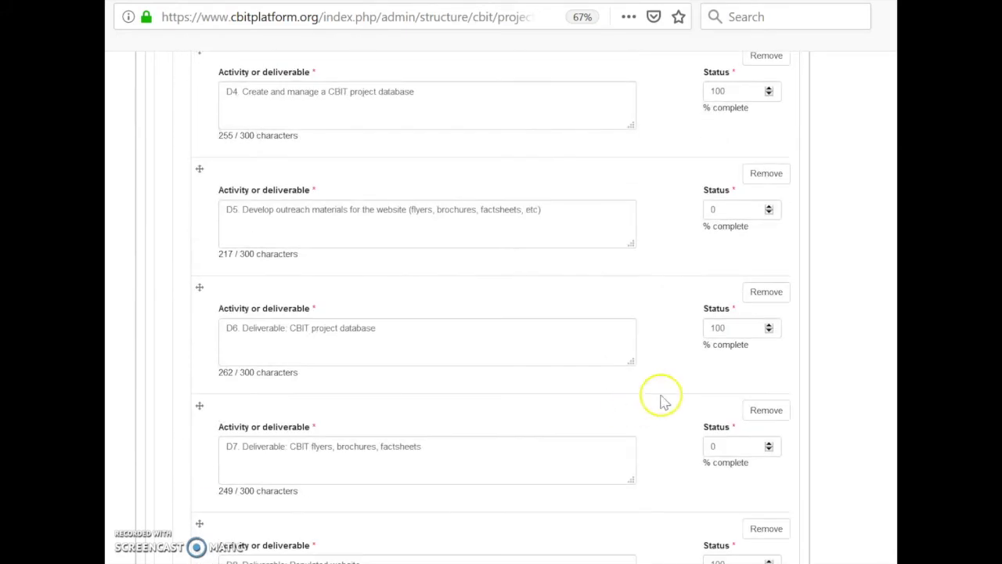
scroll(589, 415, "down", 7)
scroll(589, 415, "down", 20)
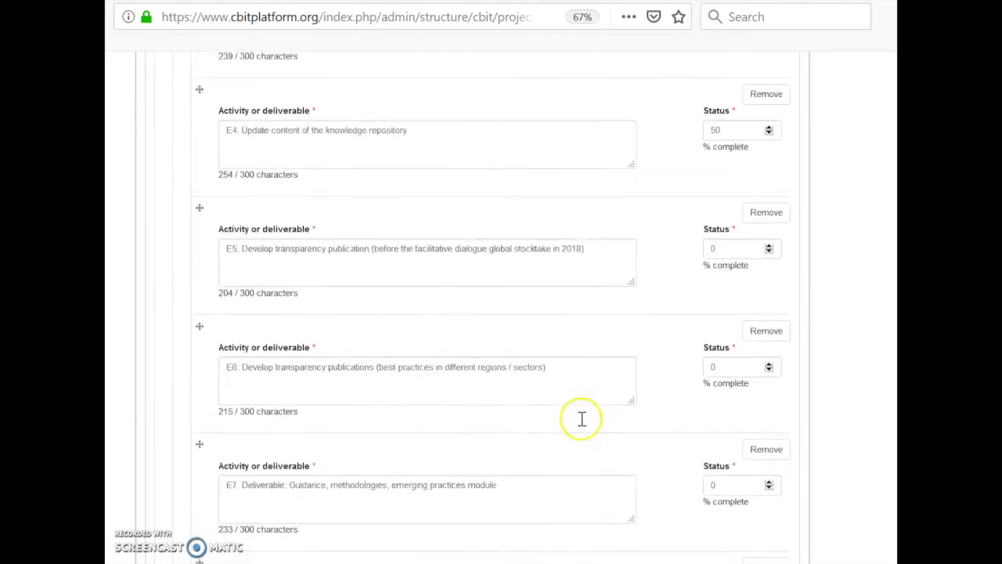
scroll(587, 427, "down", 20)
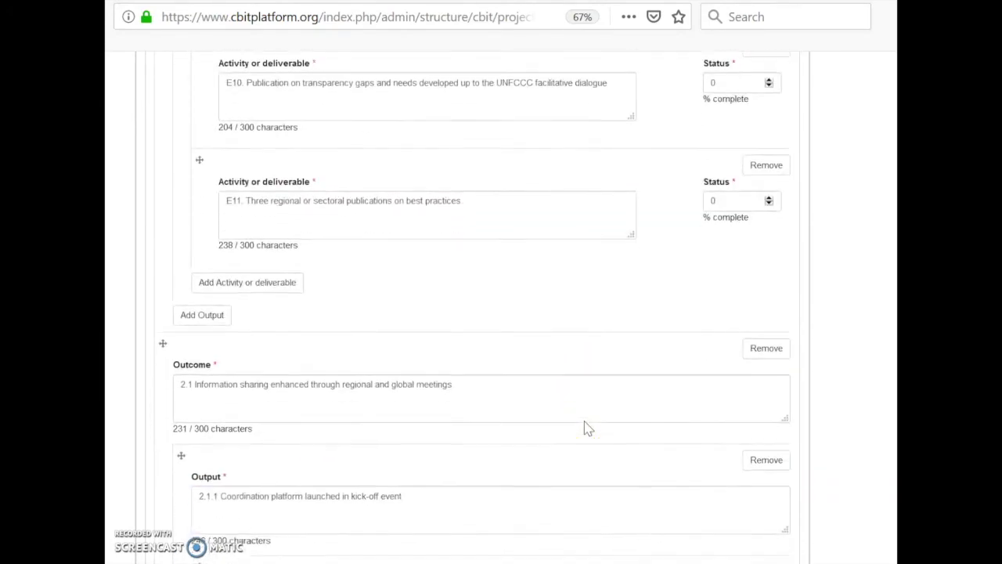
scroll(589, 425, "down", 20)
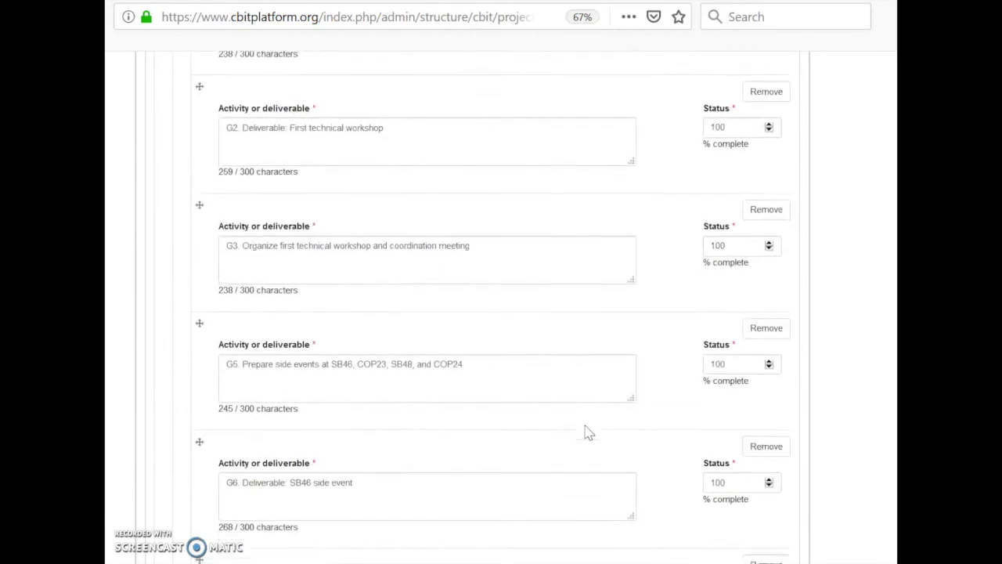
scroll(586, 425, "down", 20)
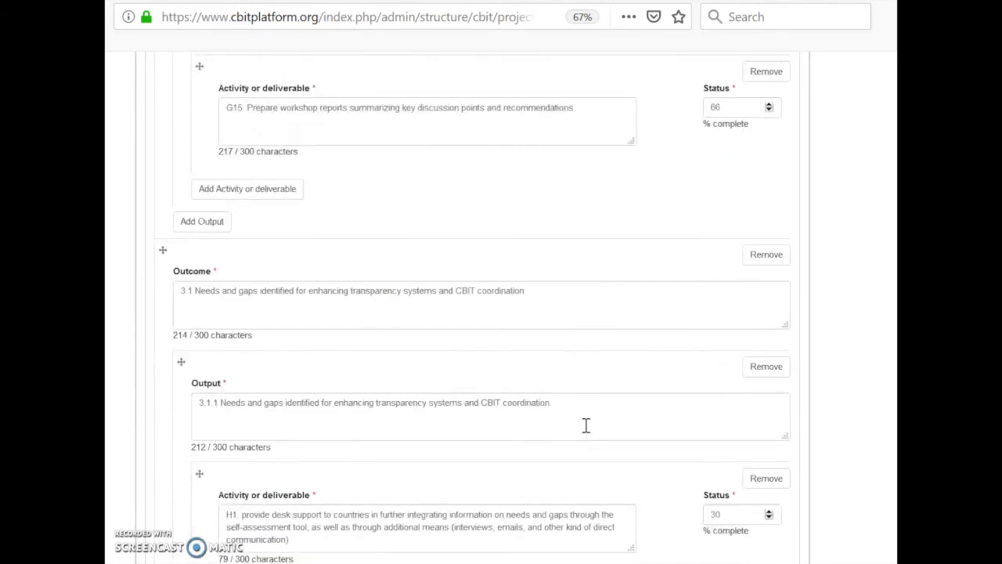
scroll(585, 425, "down", 20)
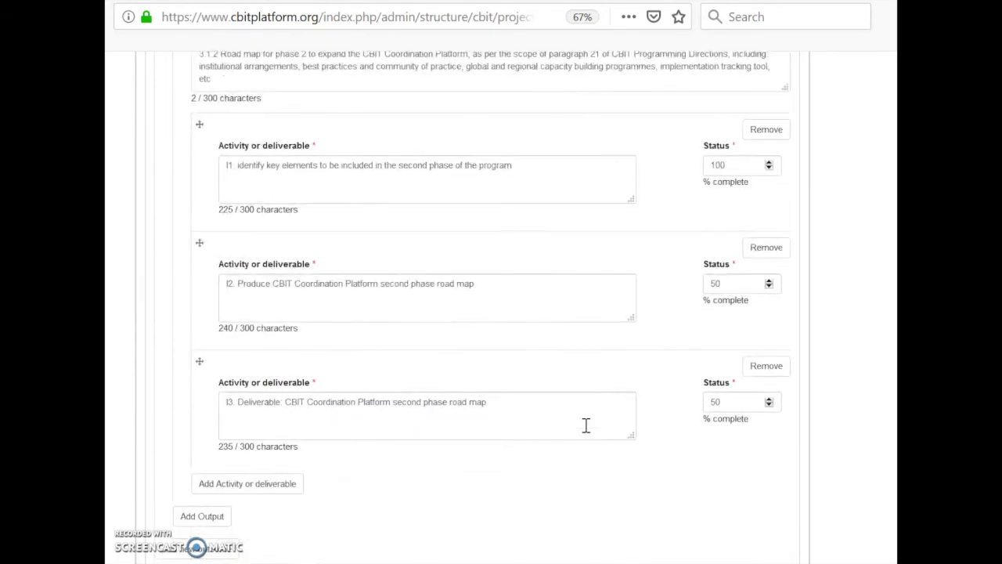
scroll(589, 433, "down", 2)
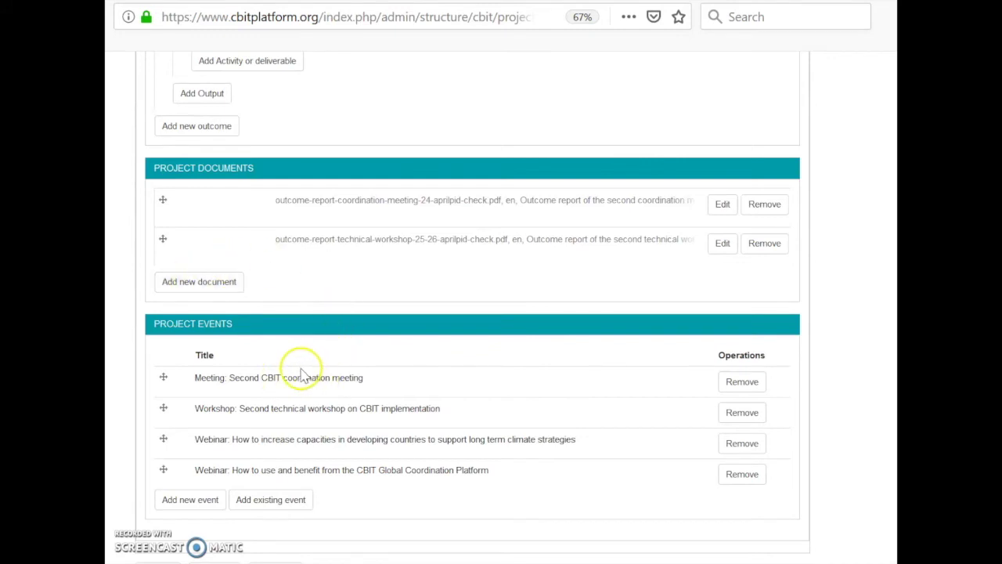
scroll(277, 337, "down", 2)
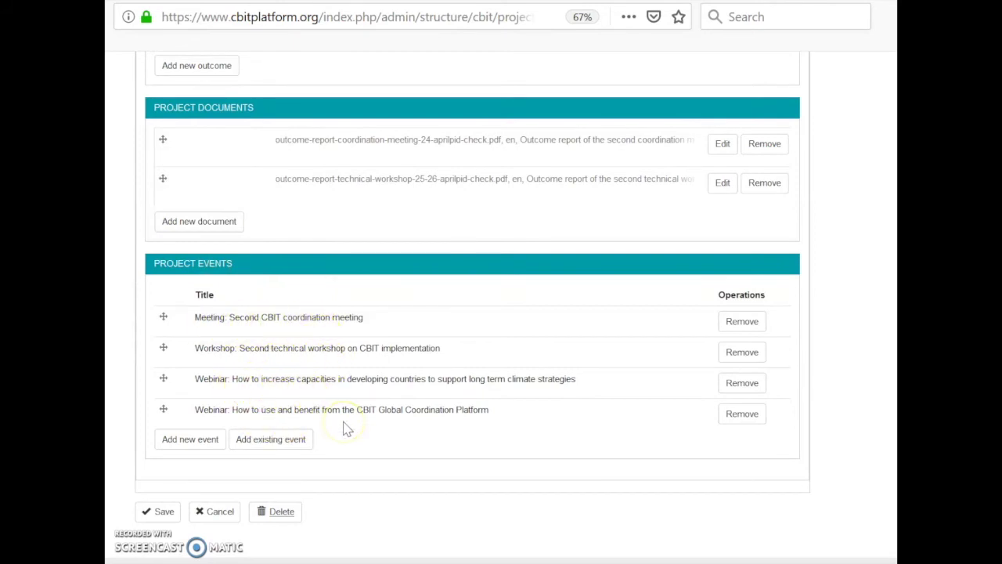
scroll(345, 423, "down", 1)
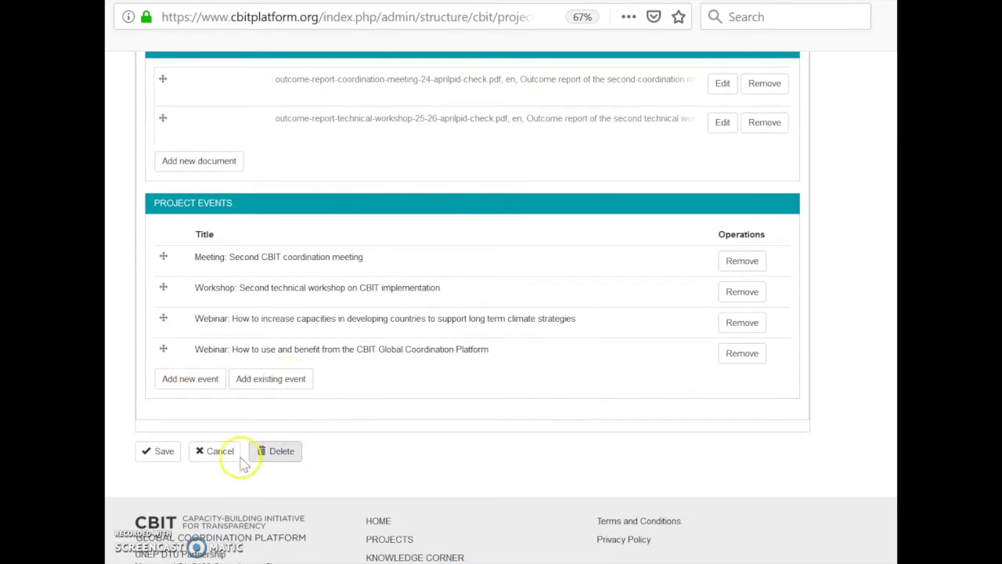
left_click(164, 452)
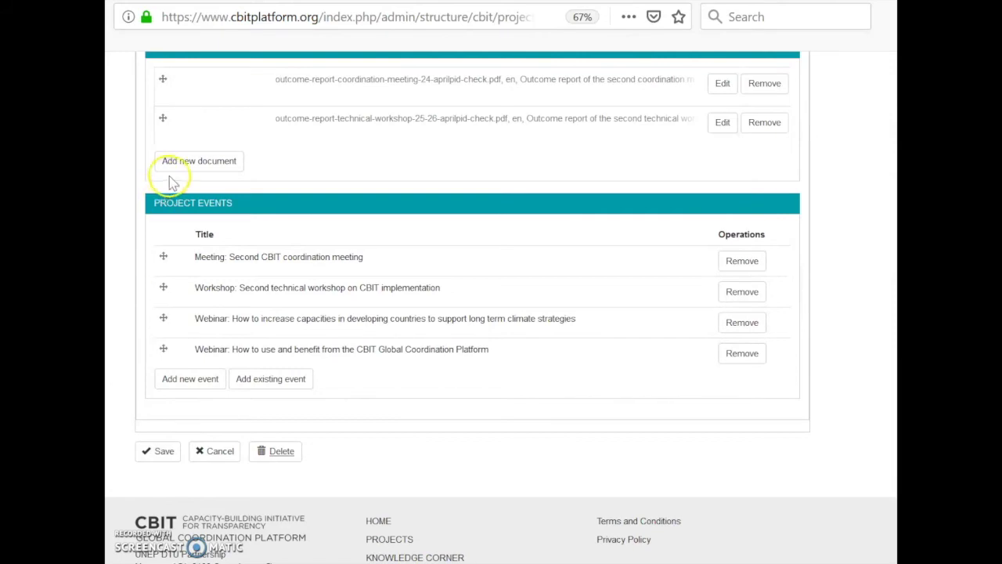
Step: Add a blank project document, check the Language options without choosing one, and move down to Project Events
left_click(198, 164)
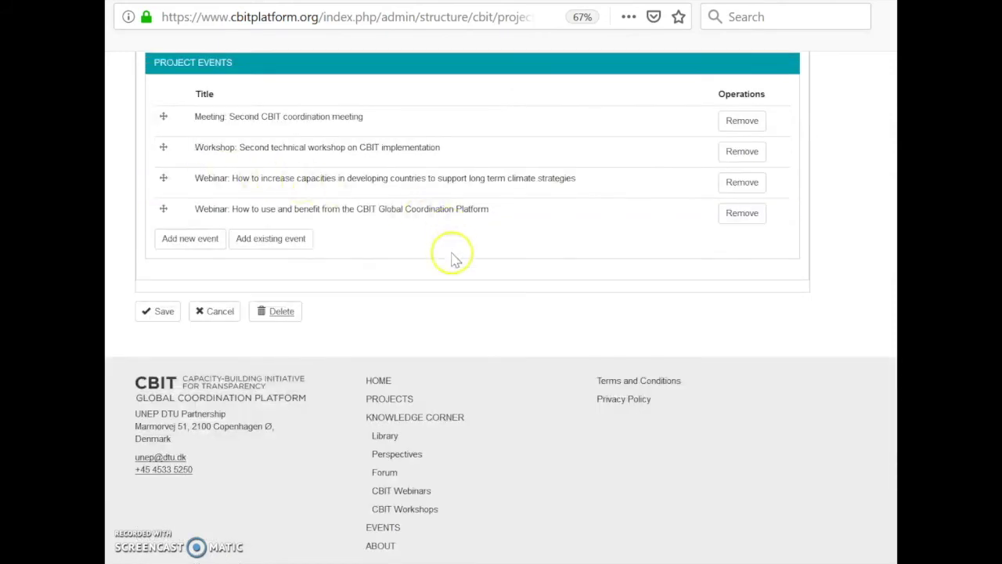
scroll(391, 312, "up", 5)
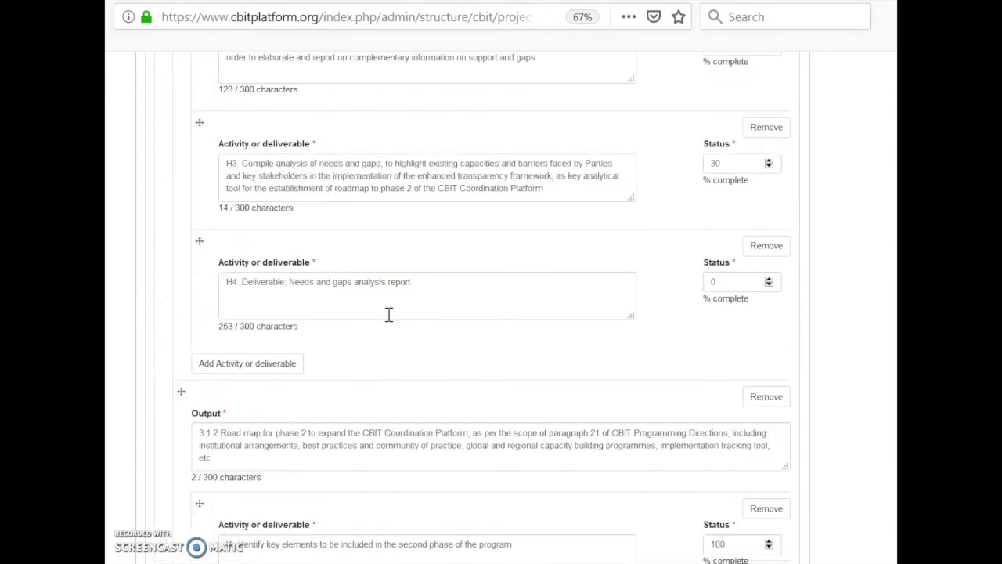
scroll(403, 317, "down", 10)
scroll(425, 325, "down", 4)
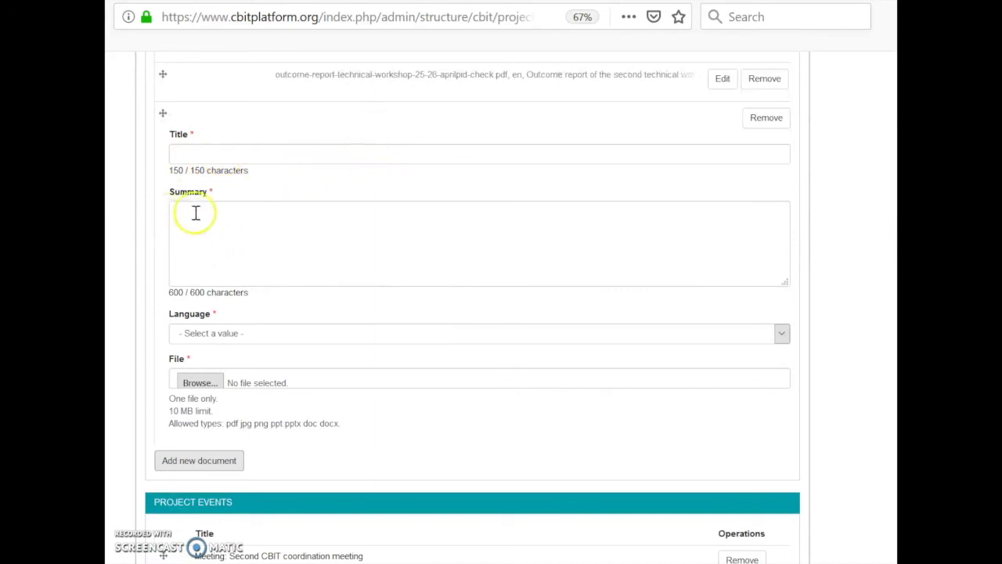
left_click(211, 335)
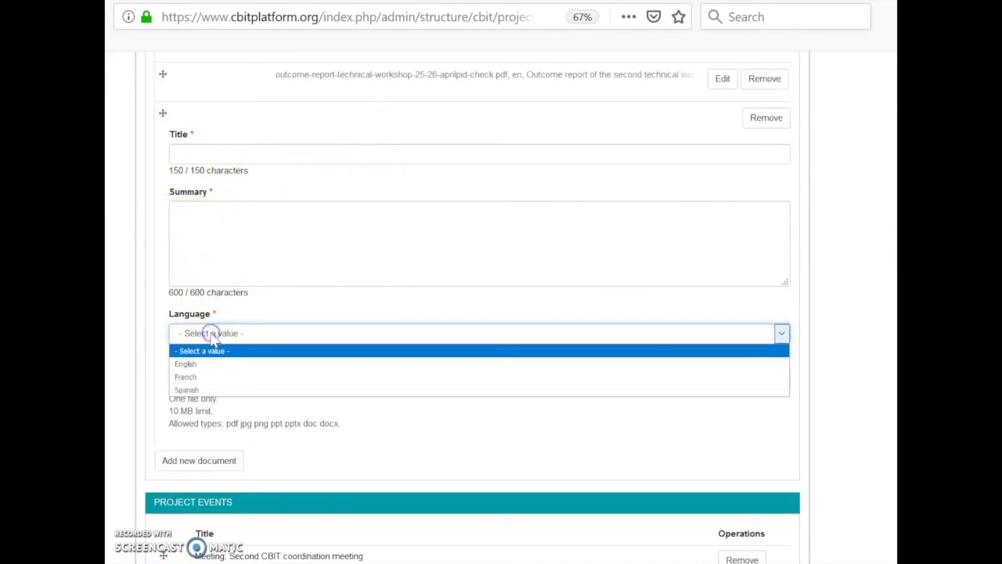
left_click(212, 335)
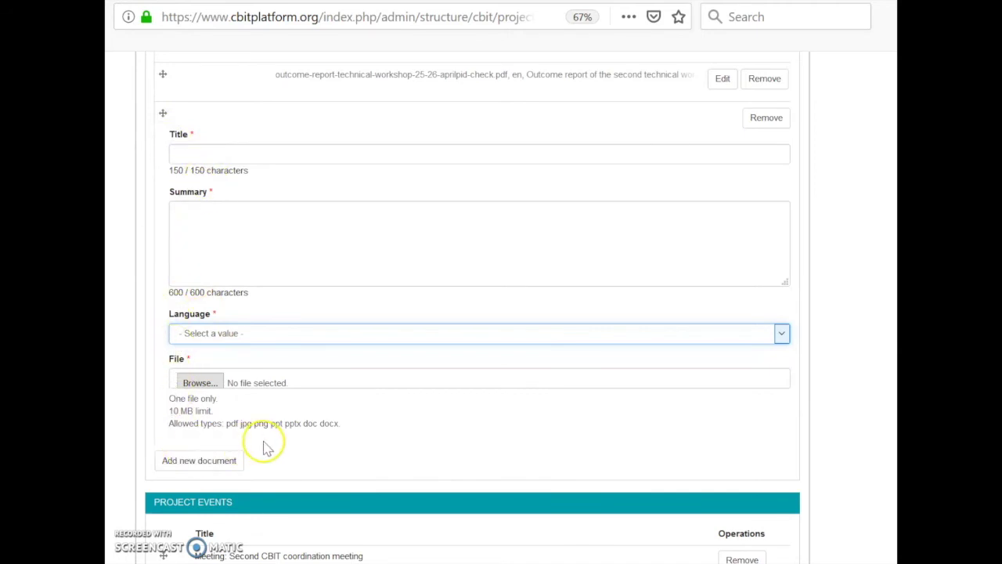
scroll(265, 446, "down", 3)
scroll(264, 446, "down", 2)
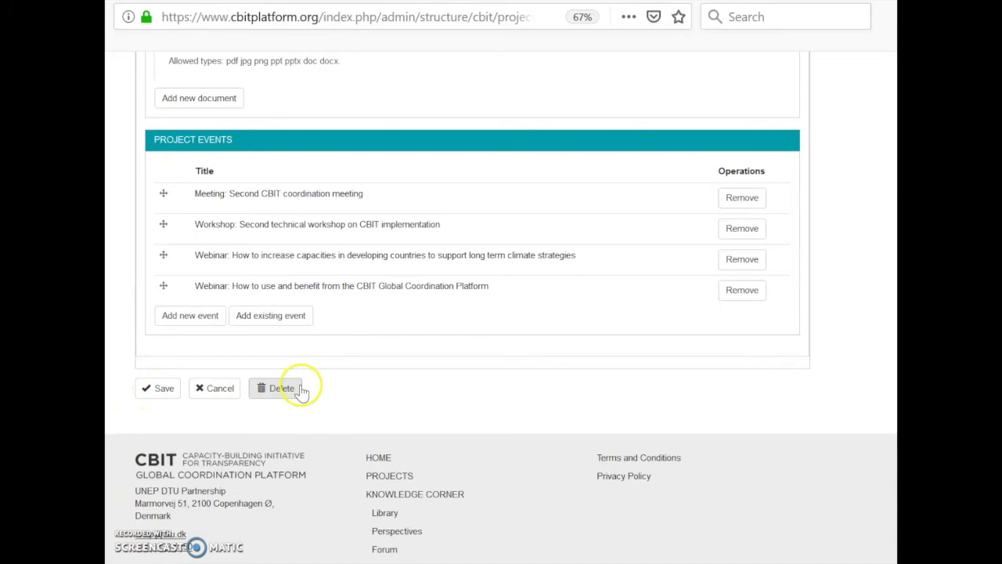
left_click(184, 317)
scroll(184, 316, "down", 2)
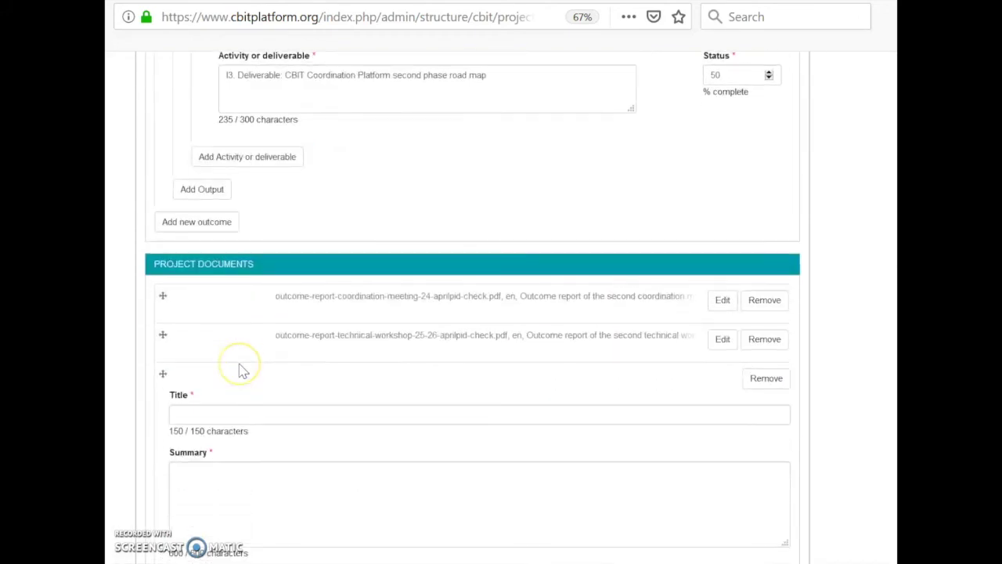
scroll(243, 371, "down", 5)
scroll(241, 364, "down", 11)
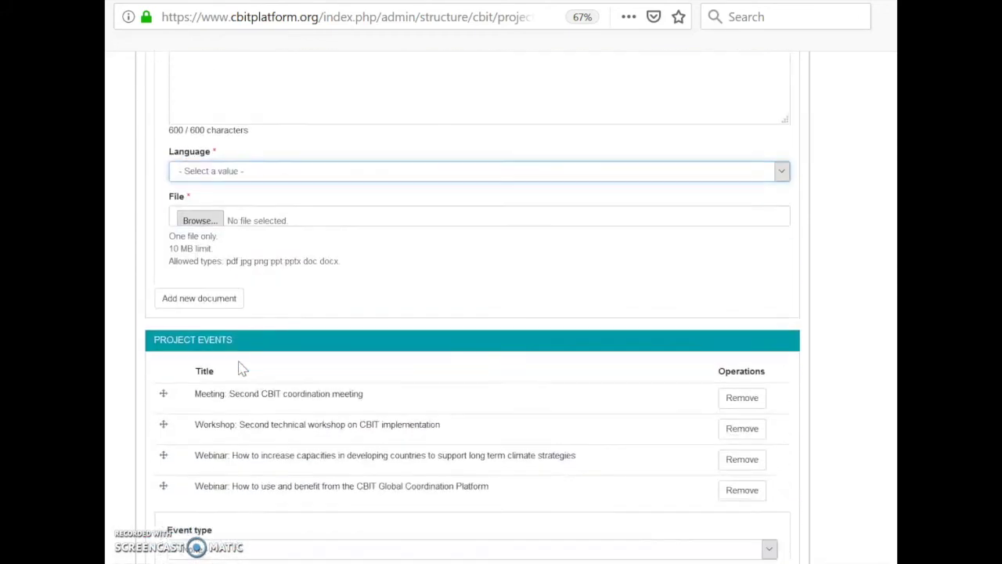
left_click(216, 343)
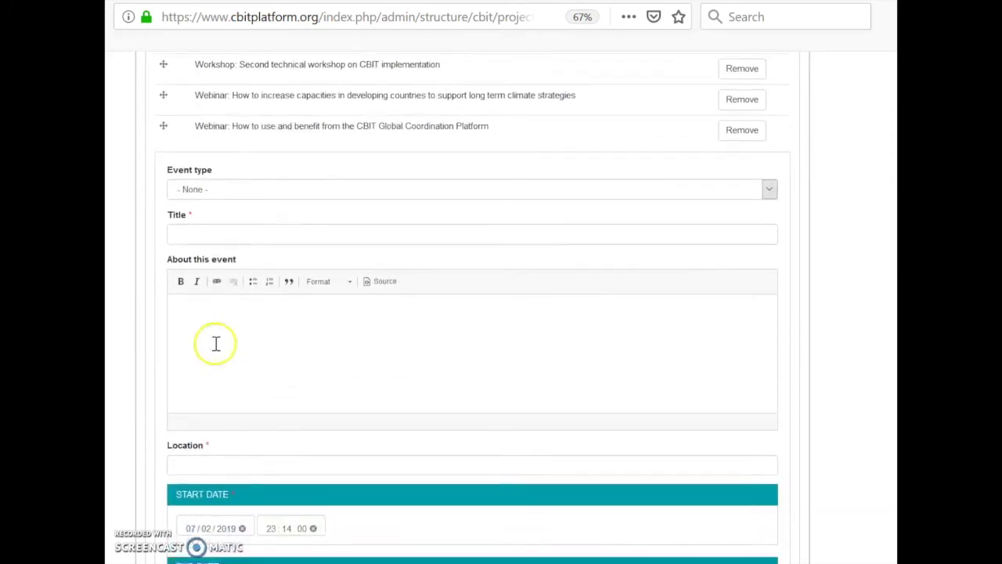
left_click(201, 189)
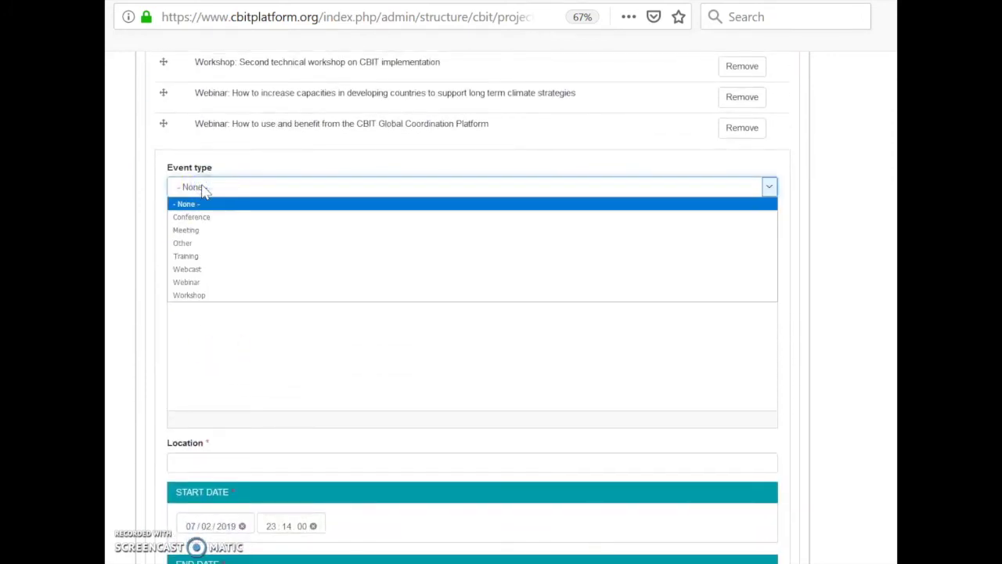
left_click(202, 188)
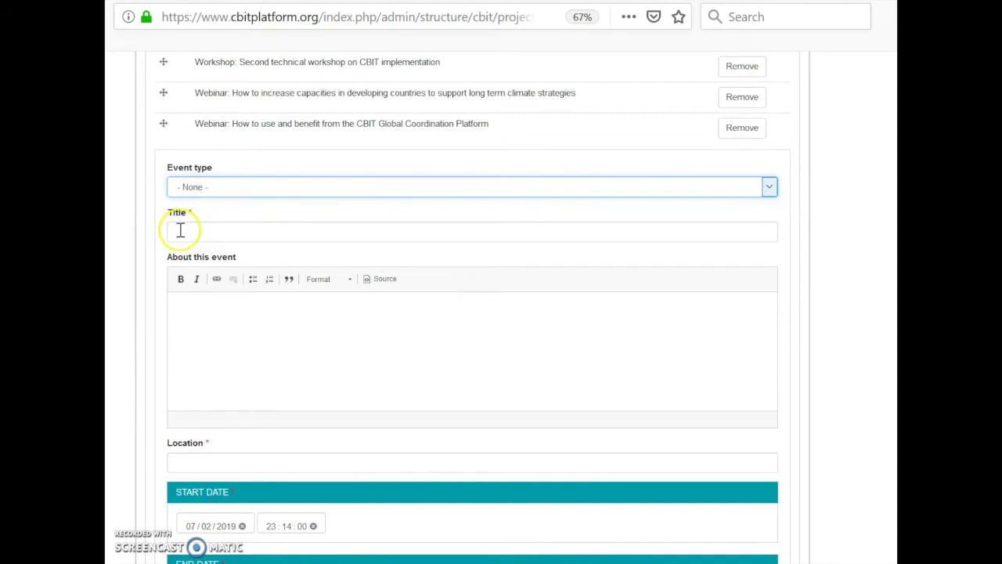
scroll(217, 333, "down", 3)
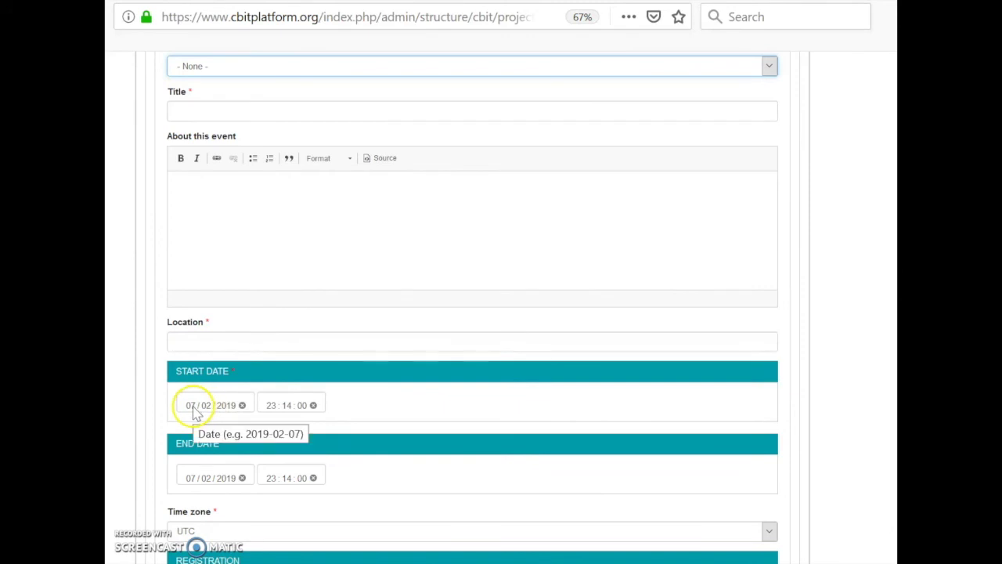
left_click(204, 407)
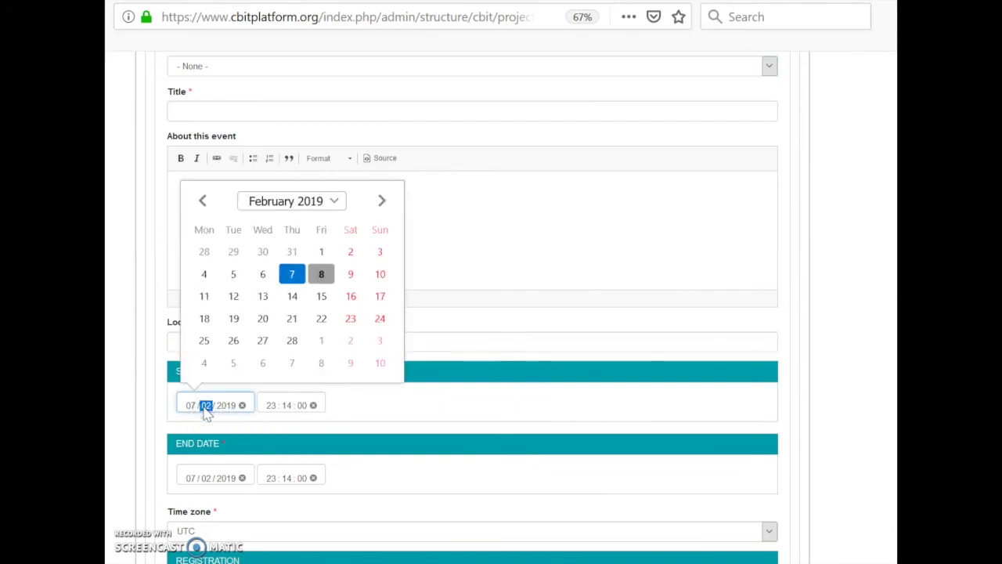
left_click(269, 406)
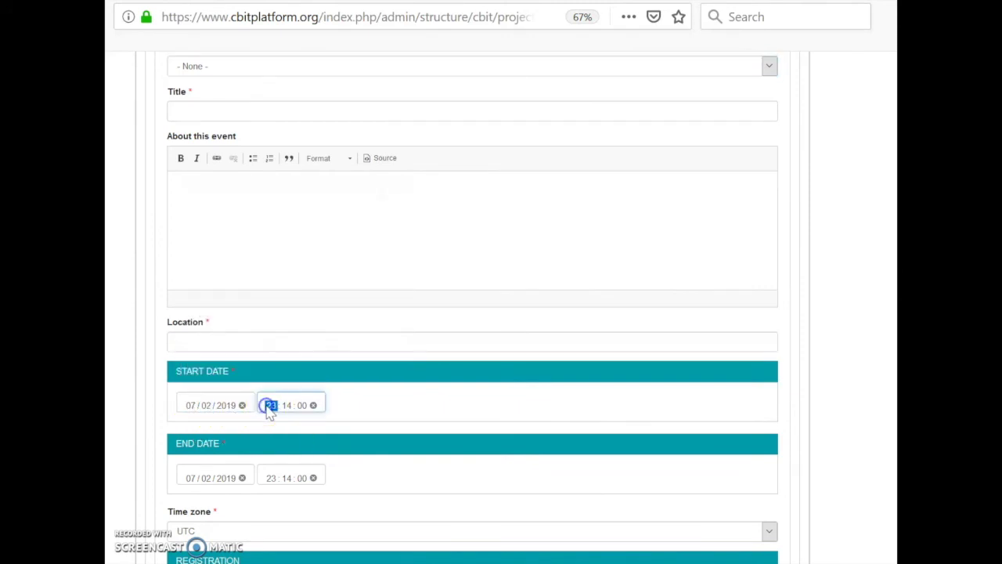
scroll(266, 416, "down", 5)
left_click(206, 352)
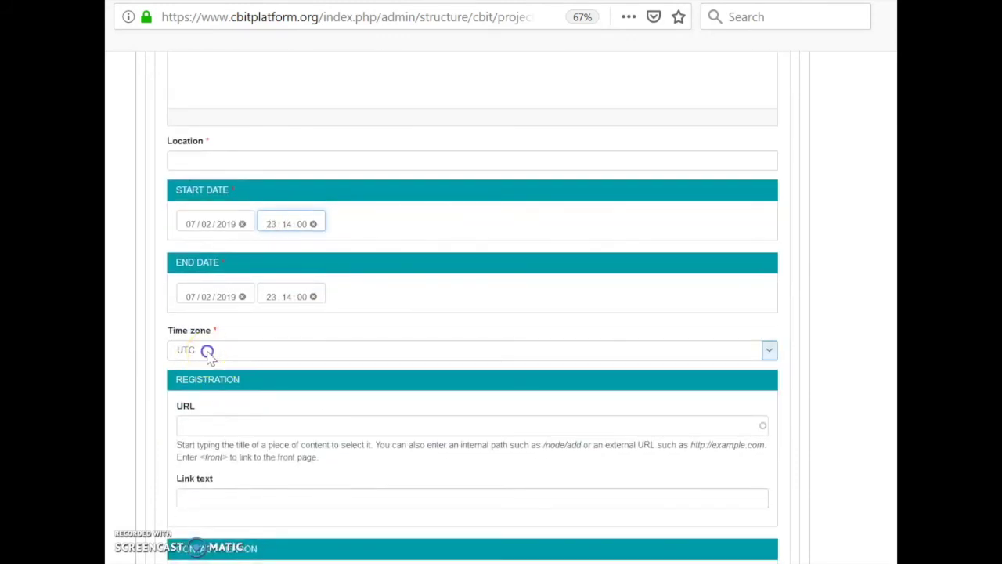
left_click(206, 351)
scroll(217, 398, "down", 5)
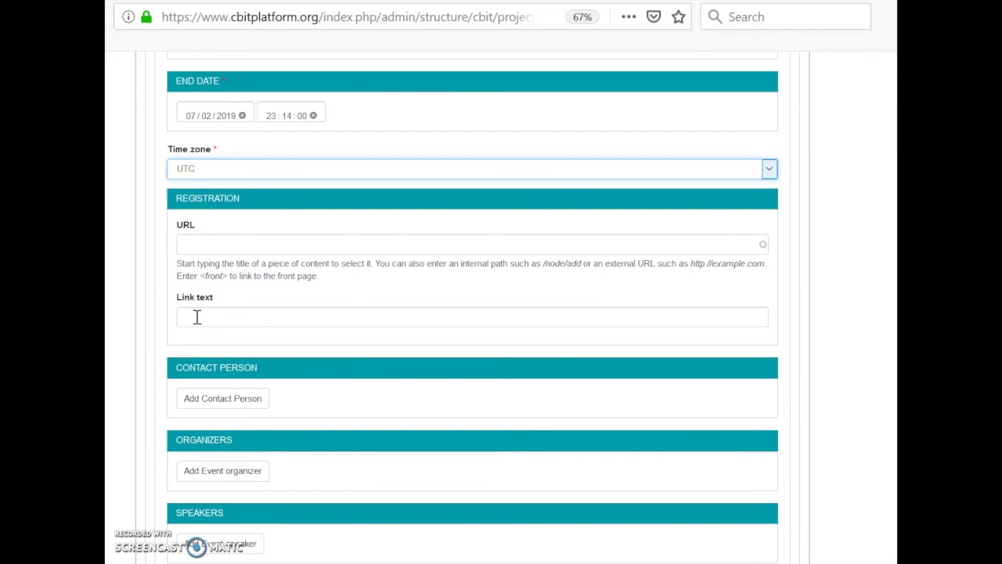
scroll(197, 318, "down", 3)
left_click(213, 358)
scroll(227, 364, "down", 4)
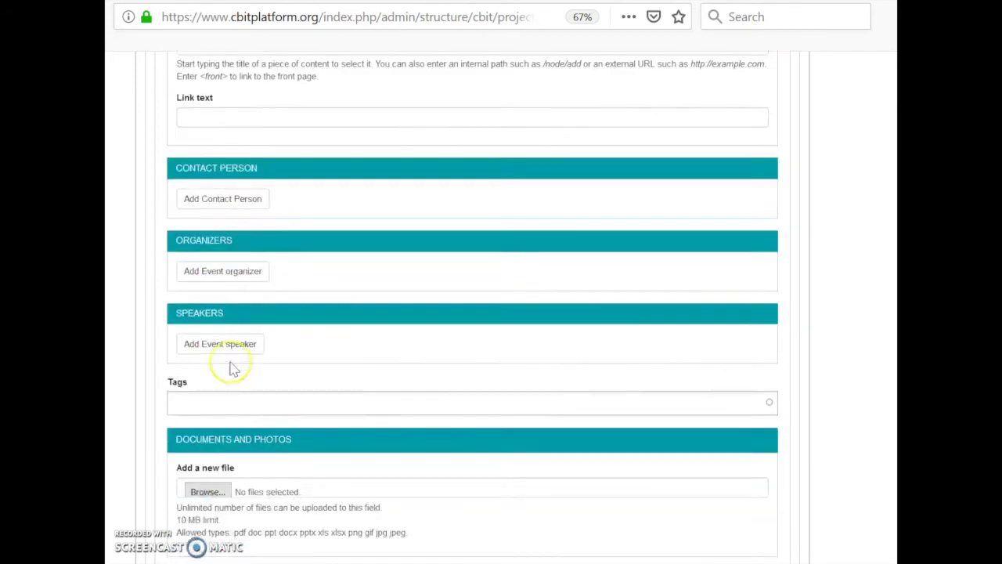
scroll(231, 368, "down", 2)
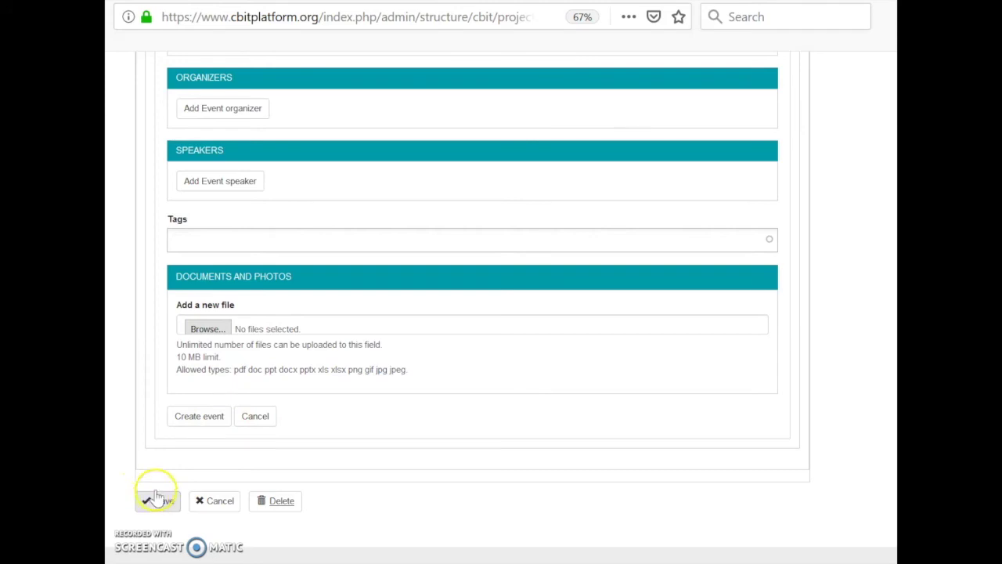
Step: Return to the top of the edit form and switch to the State of National Transparency System section
scroll(533, 412, "up", 15)
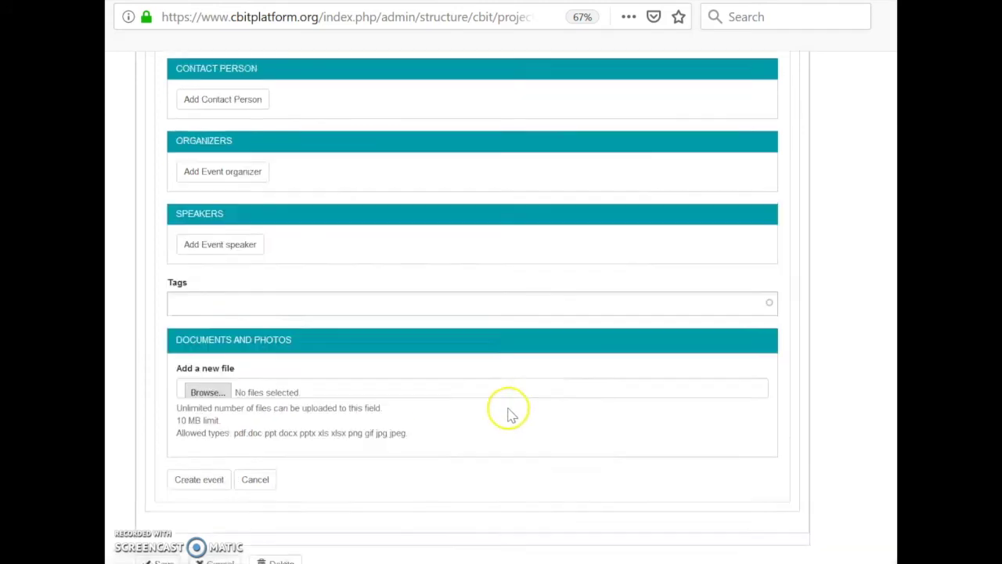
scroll(496, 409, "up", 7)
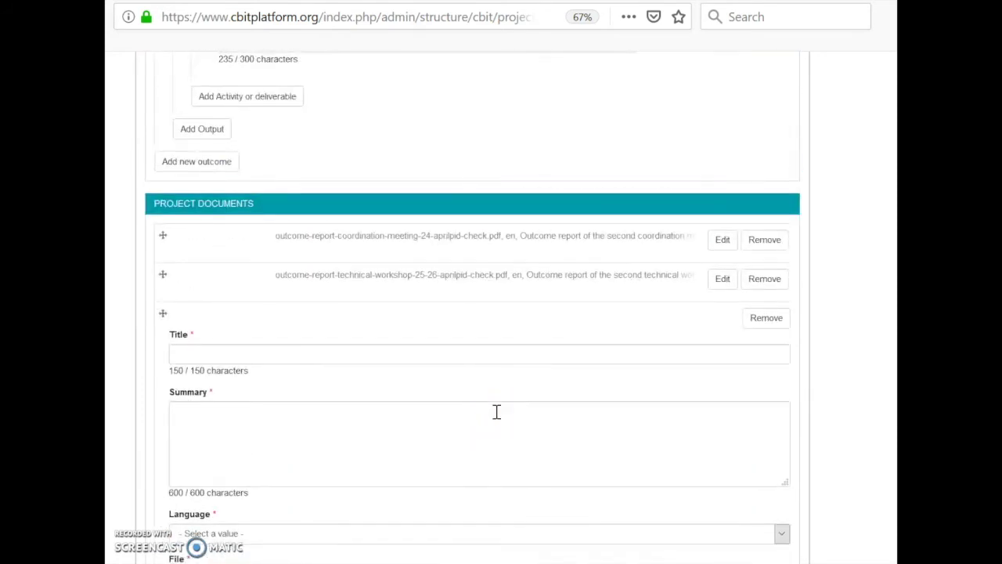
scroll(495, 412, "down", 5)
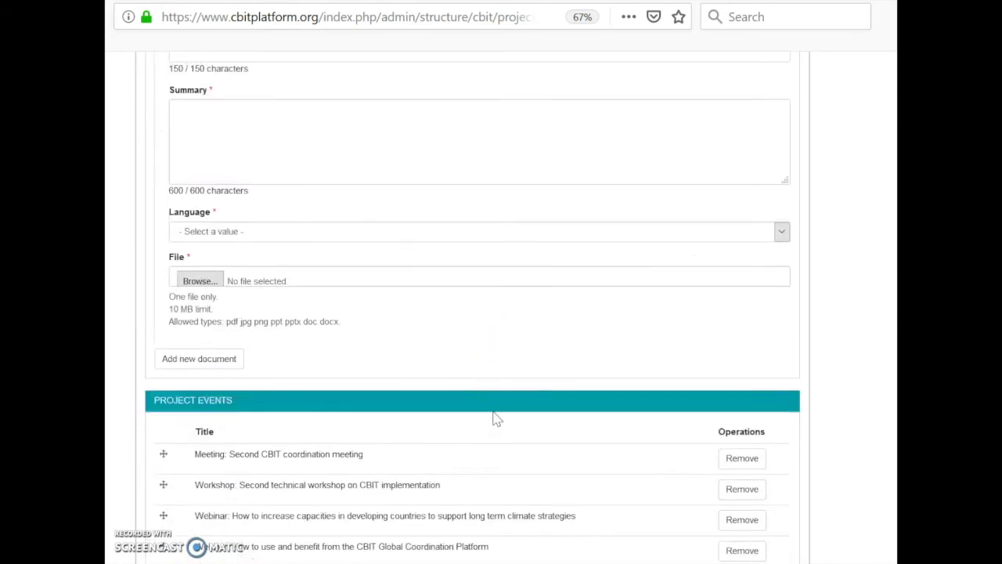
scroll(494, 419, "up", 5)
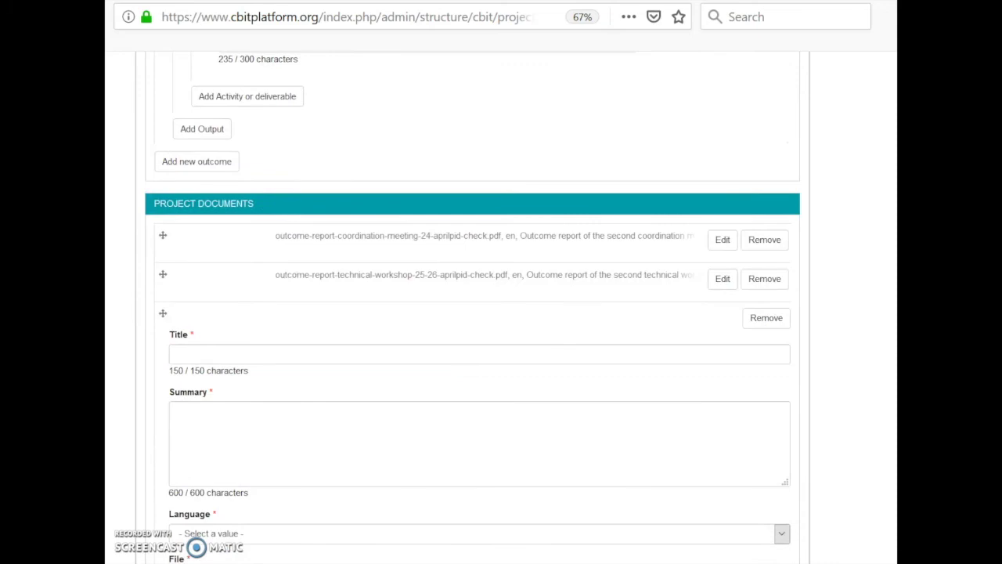
scroll(472, 352, "up", 20)
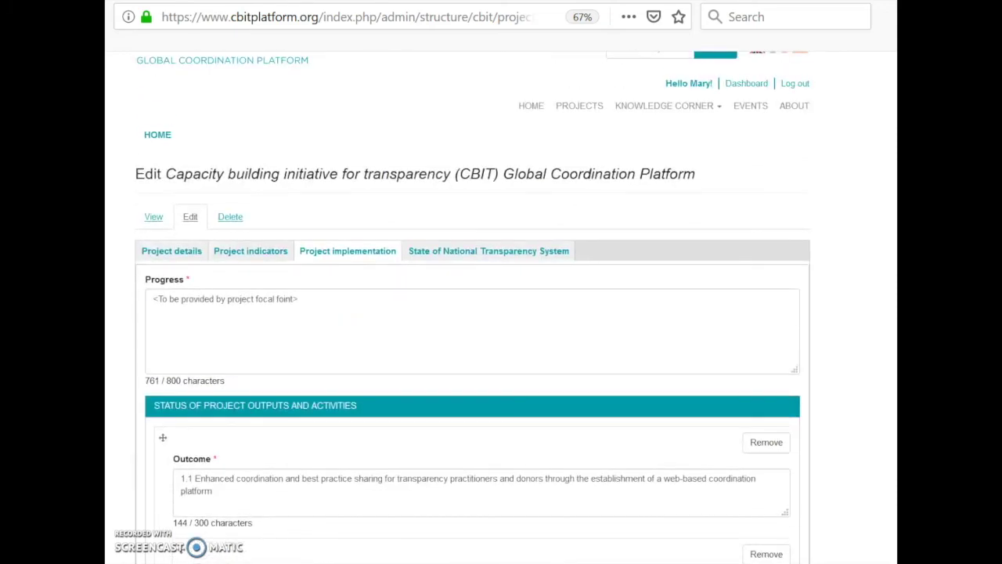
left_click(438, 252)
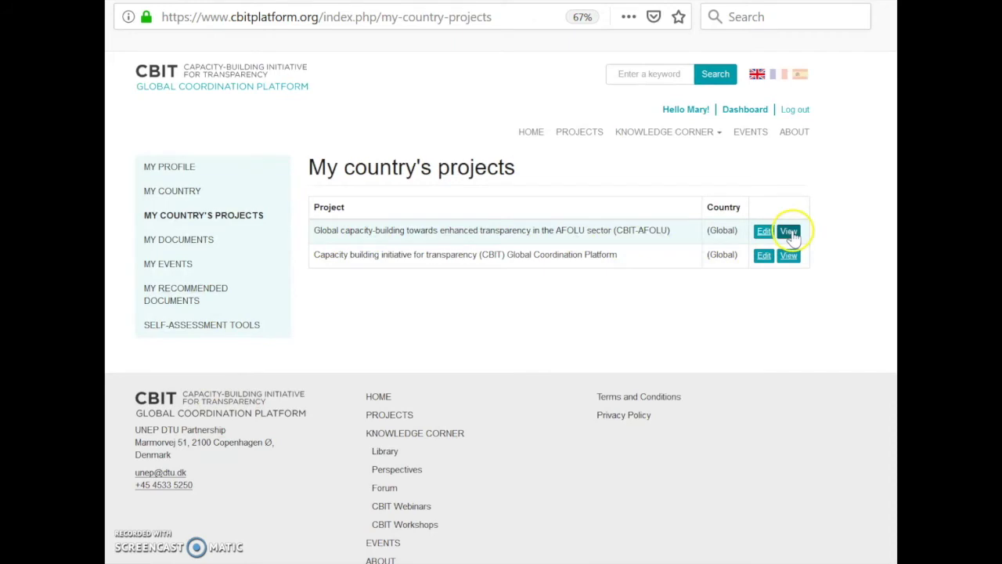
Step: Open the CBIT Global Coordination Platform project page and expand its seven Project Indicators
left_click(796, 259)
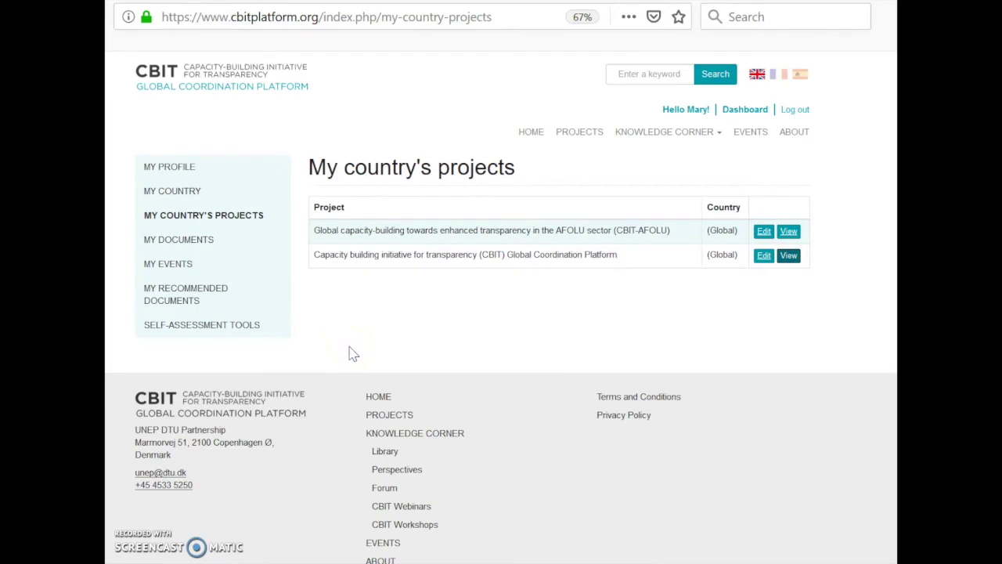
scroll(347, 306, "down", 5)
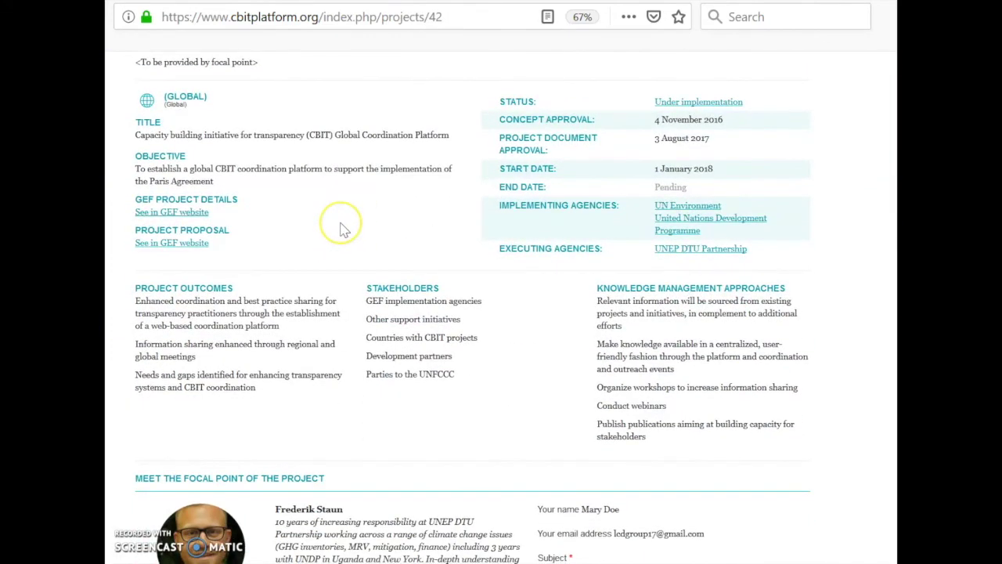
scroll(346, 235, "down", 3)
scroll(341, 229, "down", 2)
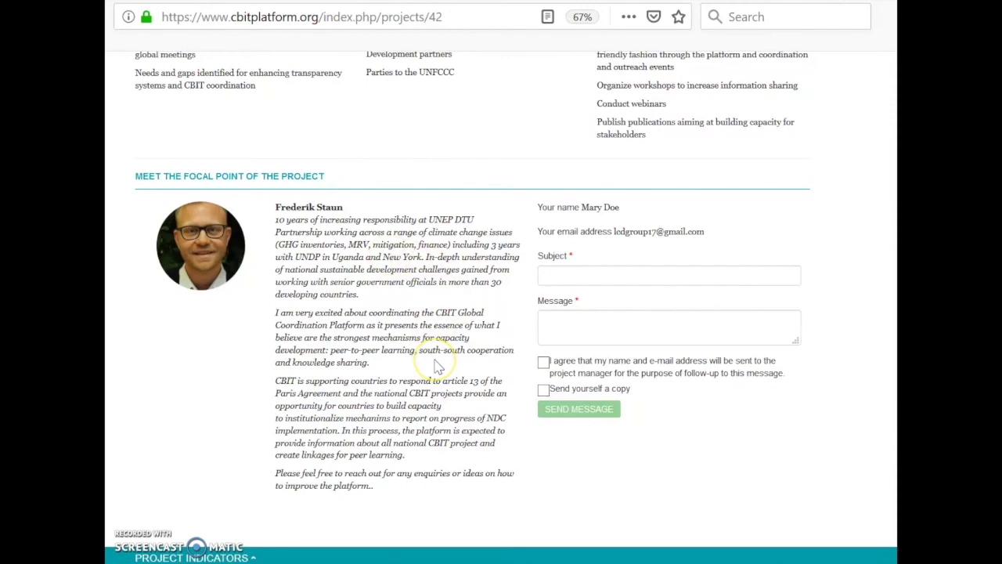
scroll(437, 368, "down", 4)
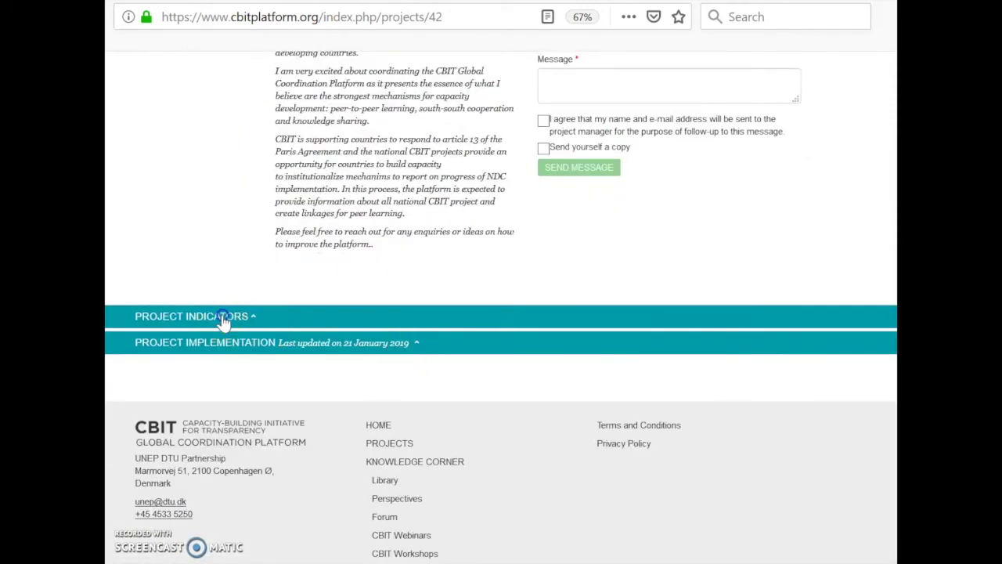
left_click(223, 317)
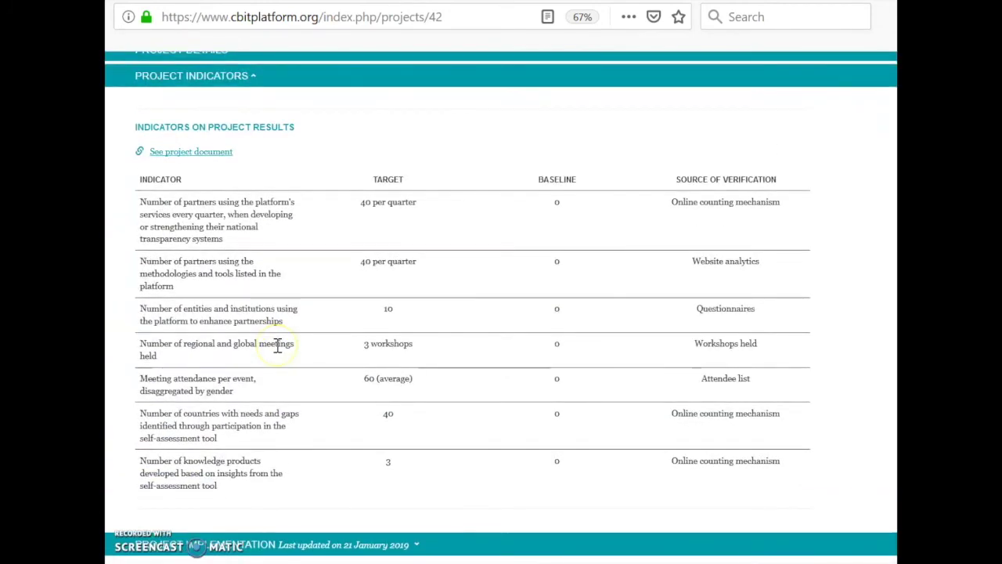
scroll(278, 352, "down", 3)
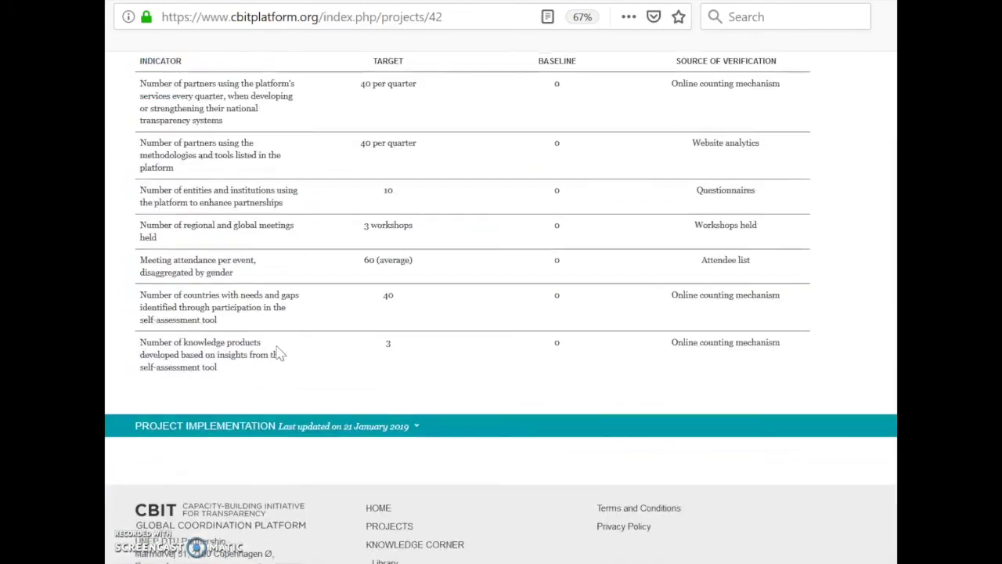
left_click(258, 427)
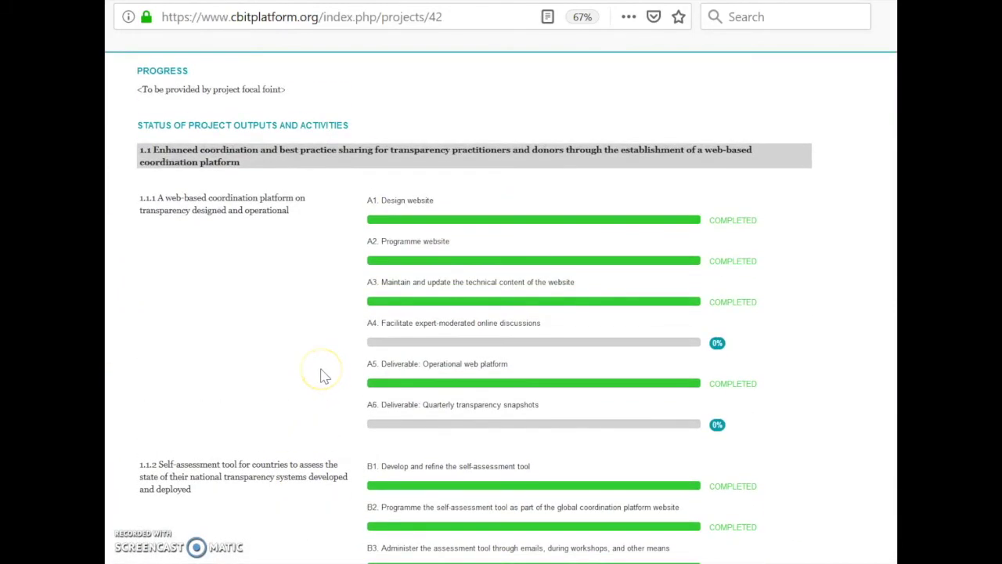
scroll(325, 377, "down", 3)
scroll(325, 376, "down", 1)
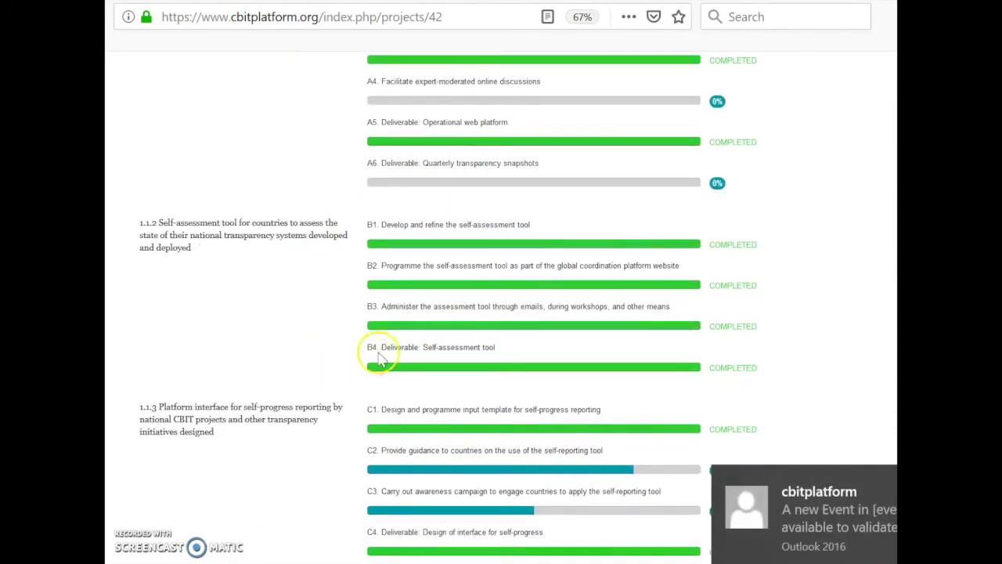
scroll(561, 249, "down", 4)
scroll(562, 249, "down", 8)
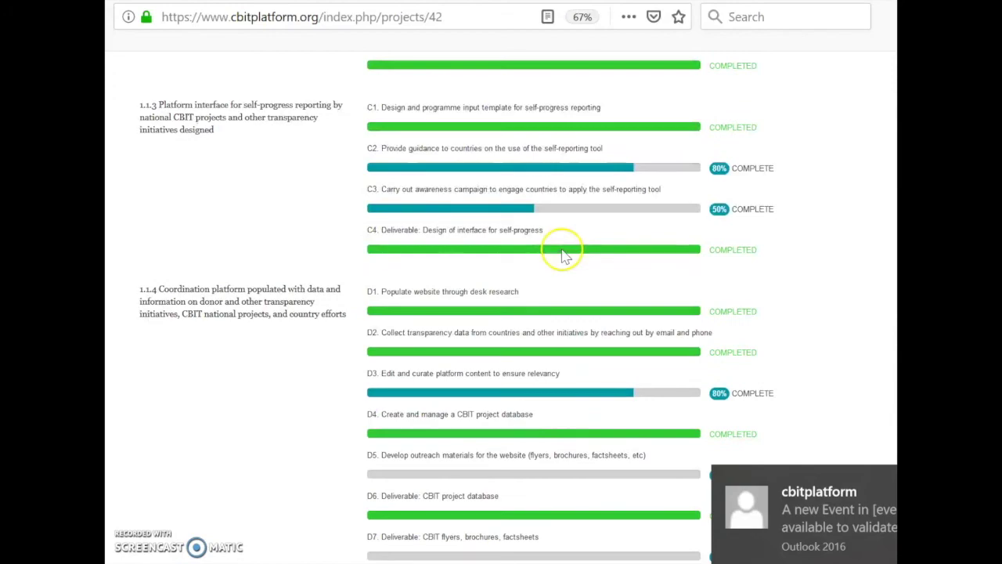
scroll(561, 258, "down", 17)
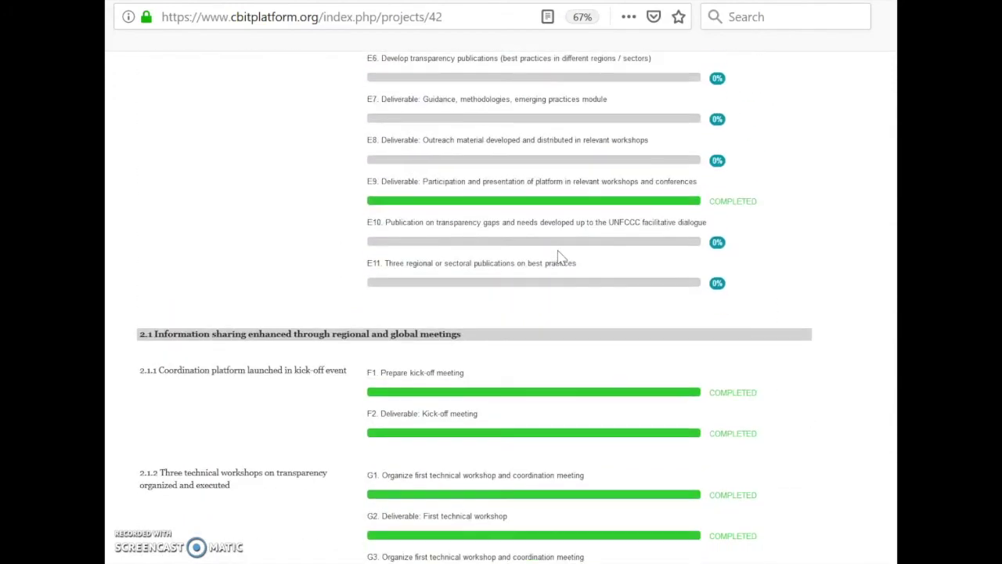
scroll(561, 259, "down", 8)
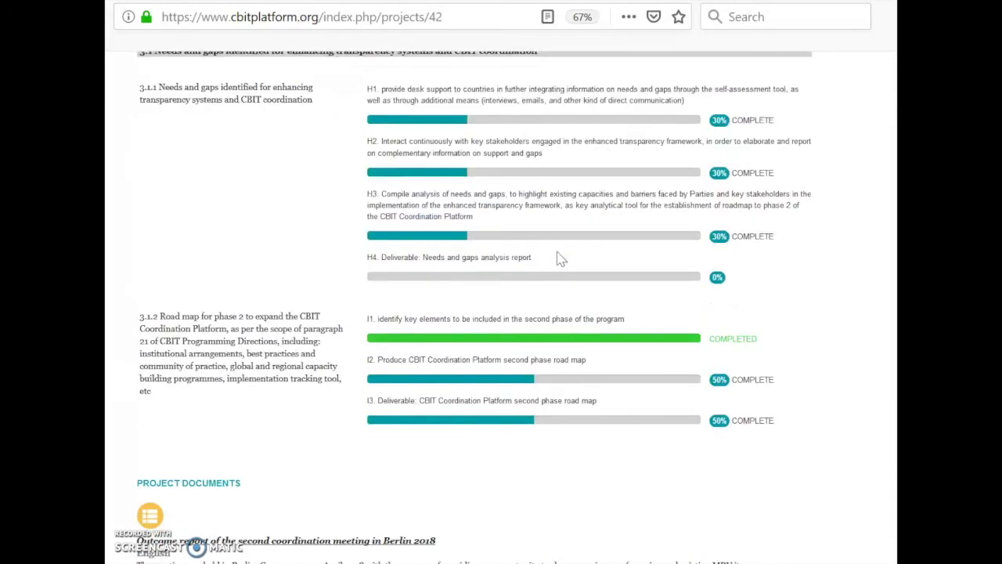
scroll(561, 258, "down", 2)
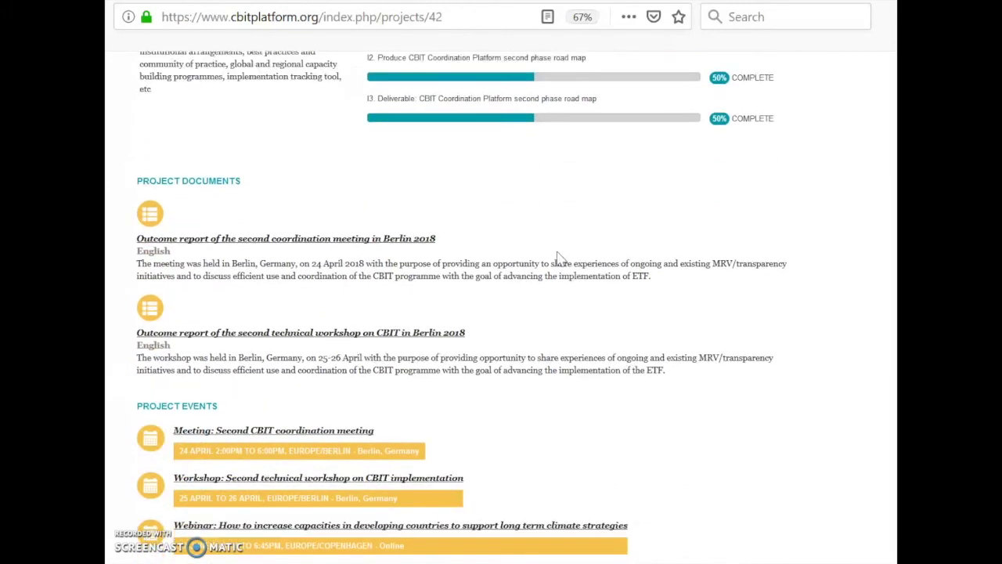
scroll(561, 258, "down", 2)
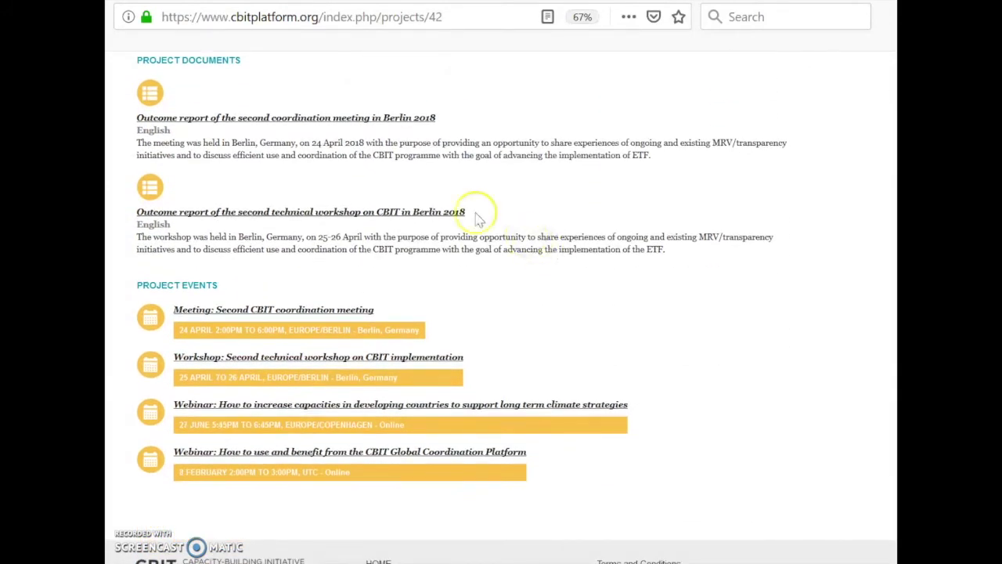
scroll(255, 195, "up", 2)
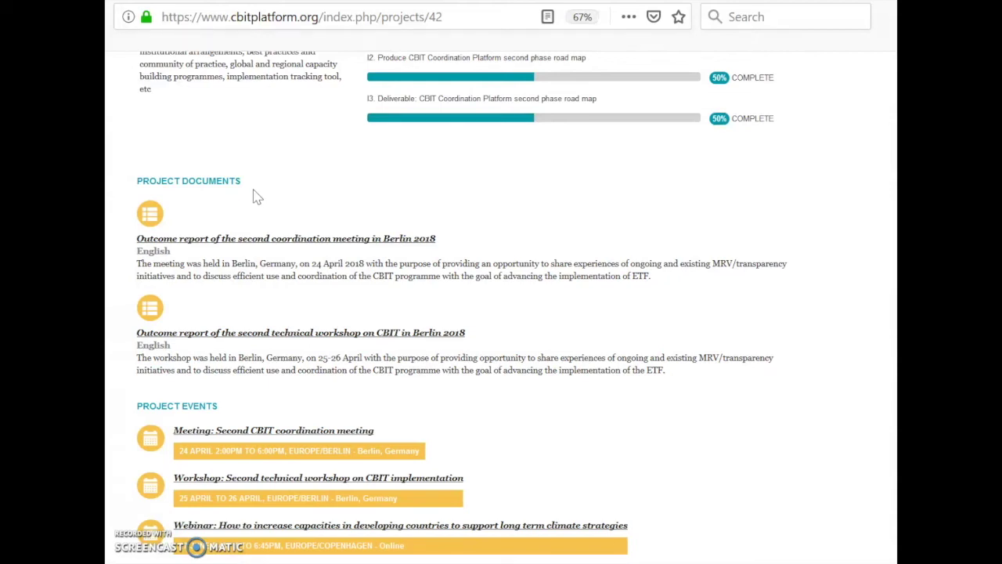
scroll(169, 391, "up", 1)
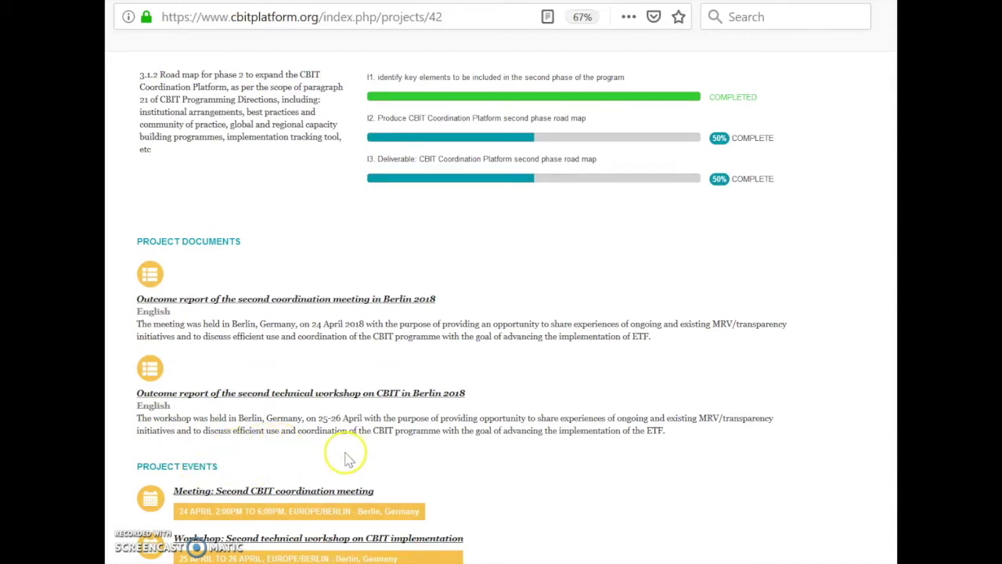
scroll(344, 458, "up", 7)
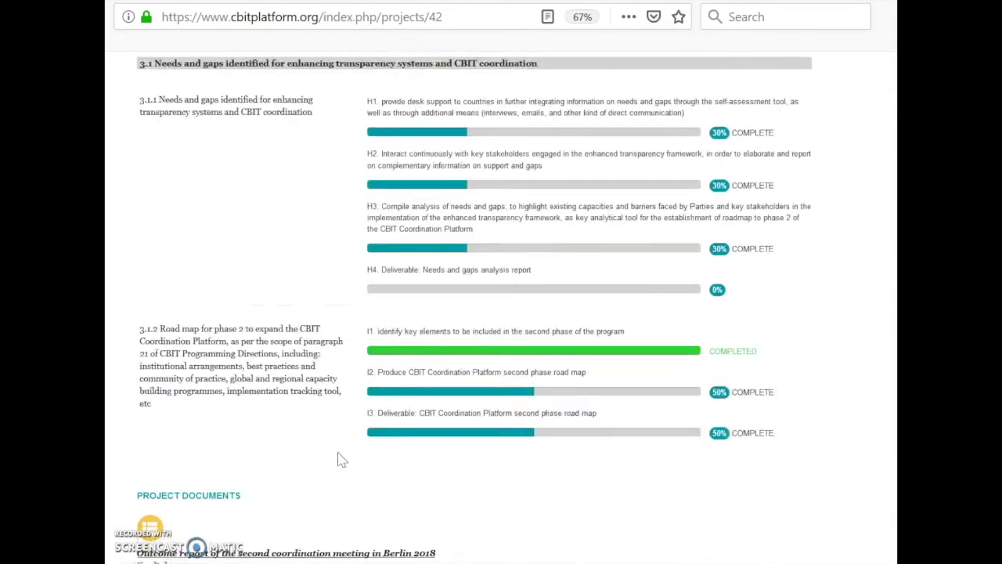
scroll(339, 458, "down", 13)
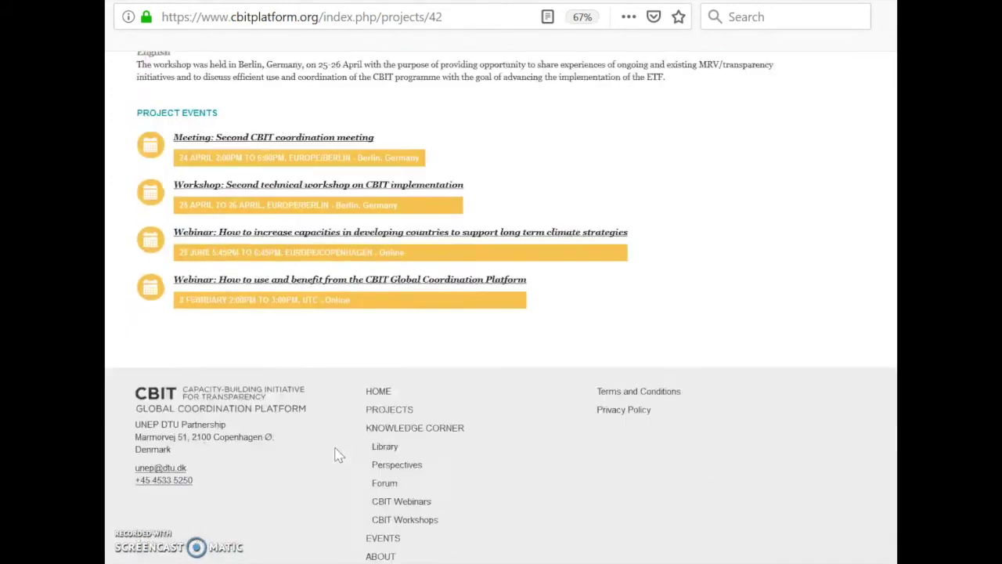
scroll(368, 431, "up", 4)
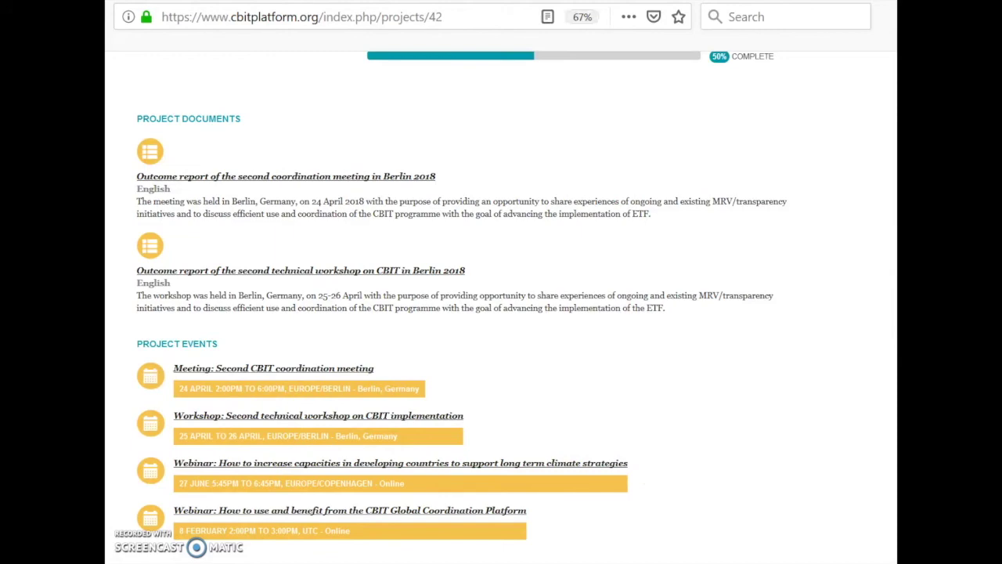
scroll(501, 314, "up", 15)
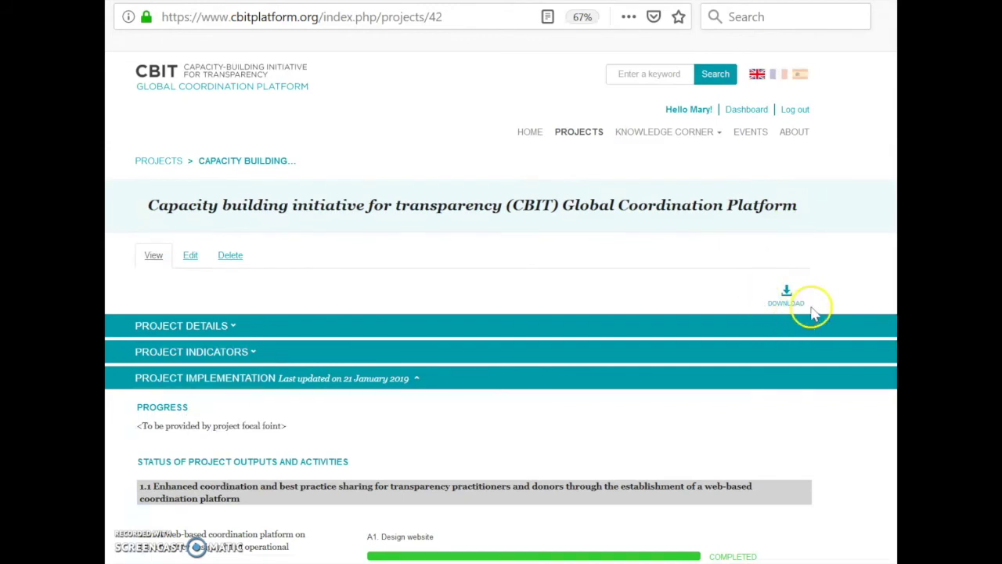
Step: Download the project's PDF report and open it with PDF-XChange Viewer (default)
left_click(789, 301)
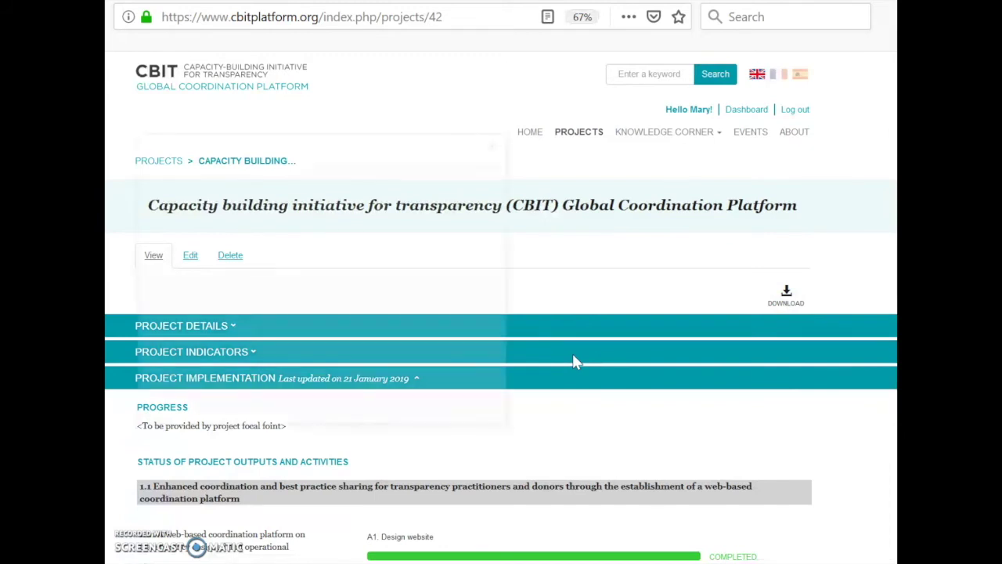
left_click(135, 165)
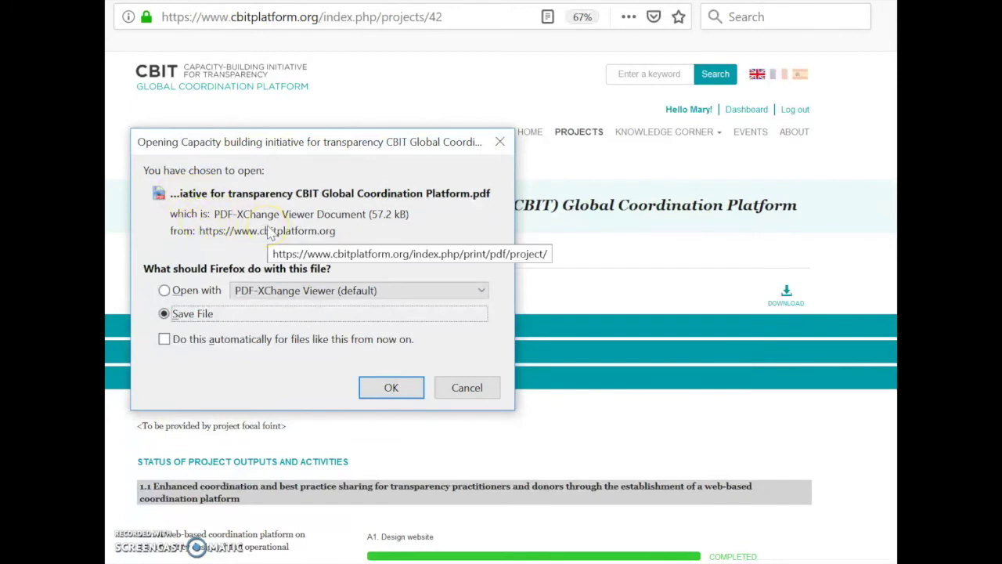
left_click(164, 290)
left_click(391, 385)
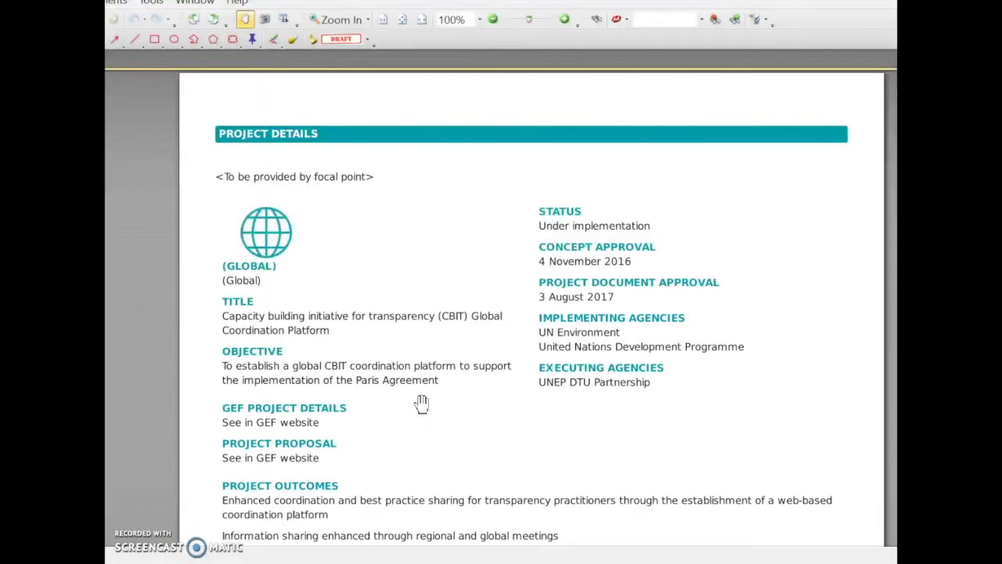
Step: Read the PDF report from Project Details through Indicators to Implementation progress
scroll(454, 253, "down", 5)
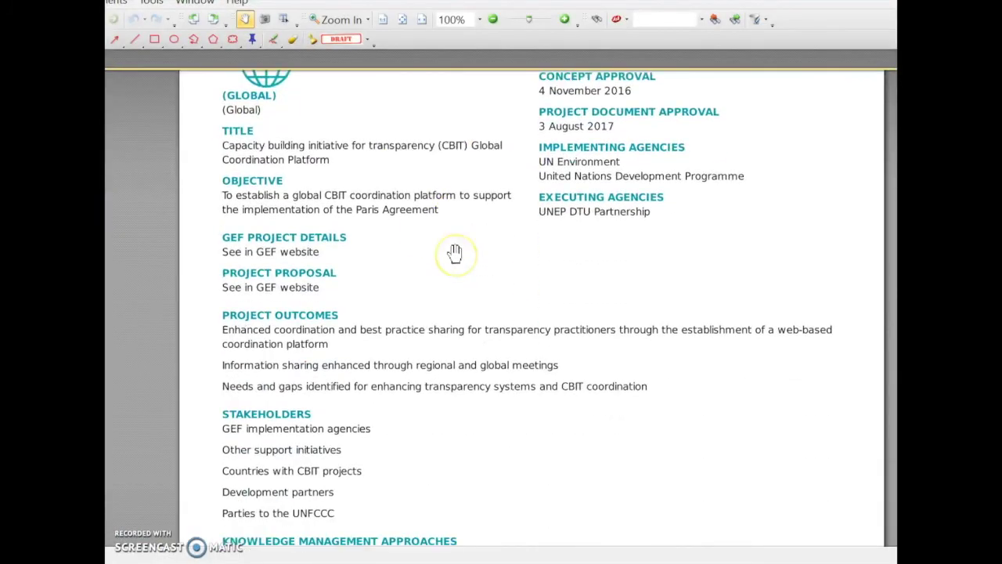
scroll(456, 252, "down", 11)
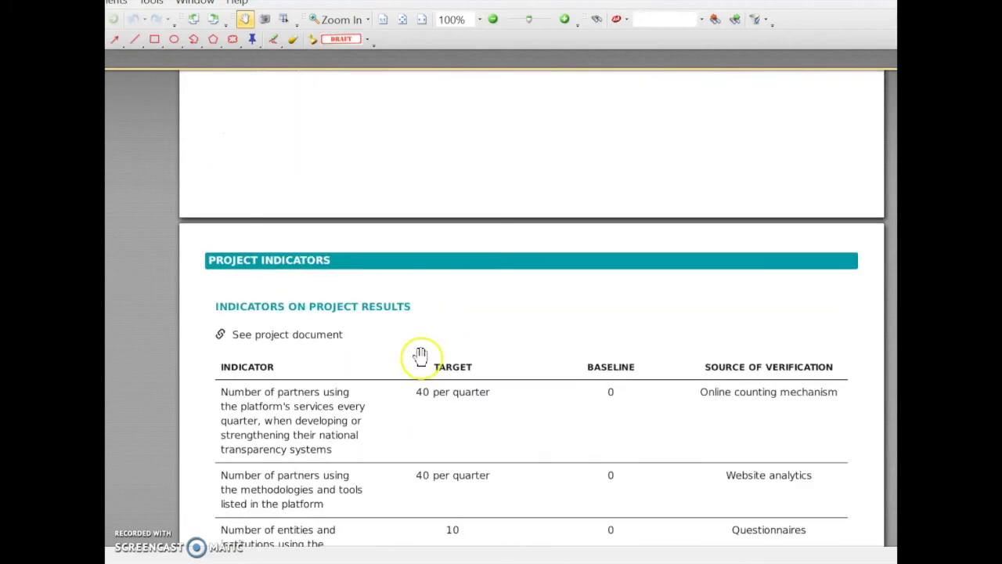
scroll(423, 361, "down", 10)
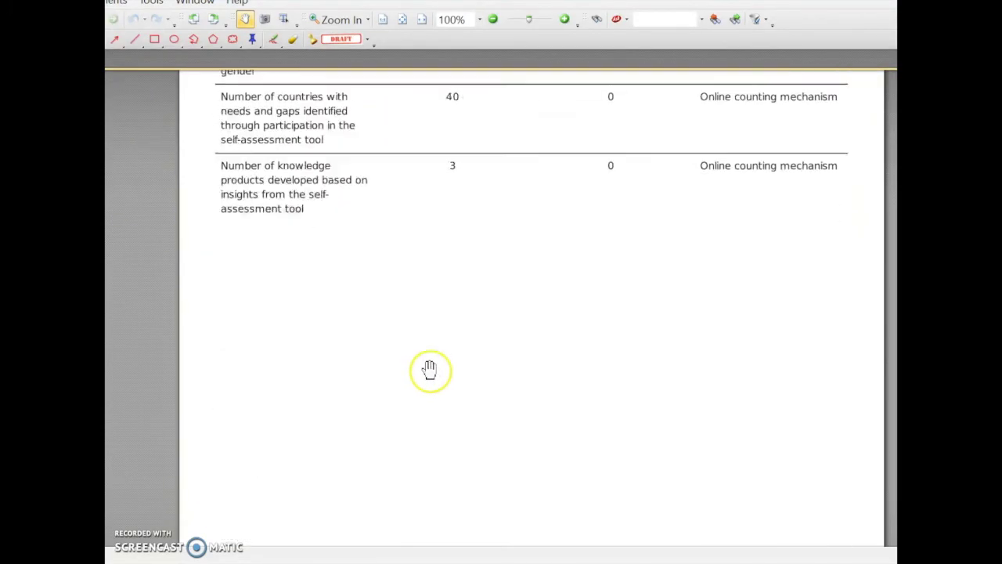
scroll(429, 364, "down", 12)
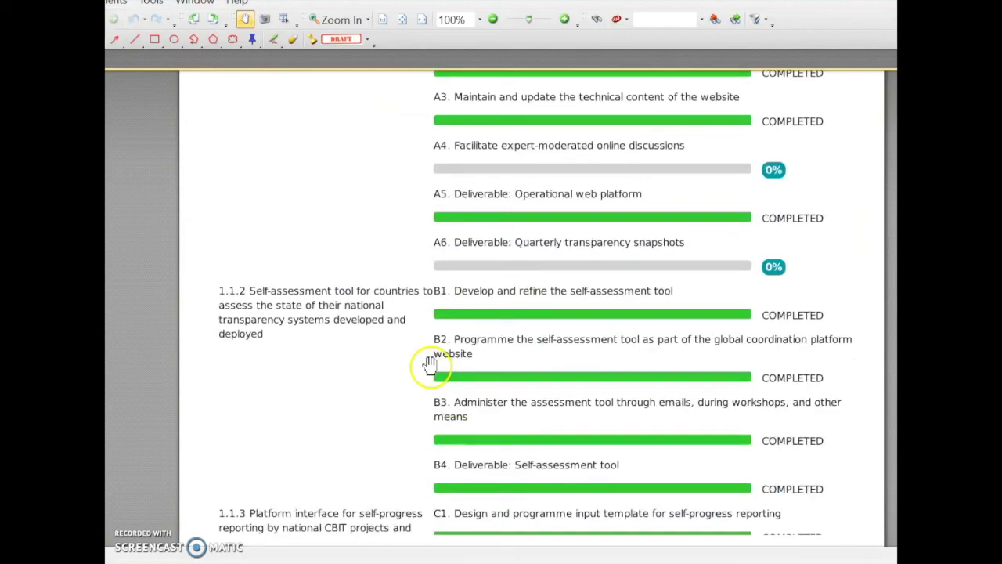
scroll(432, 358, "down", 11)
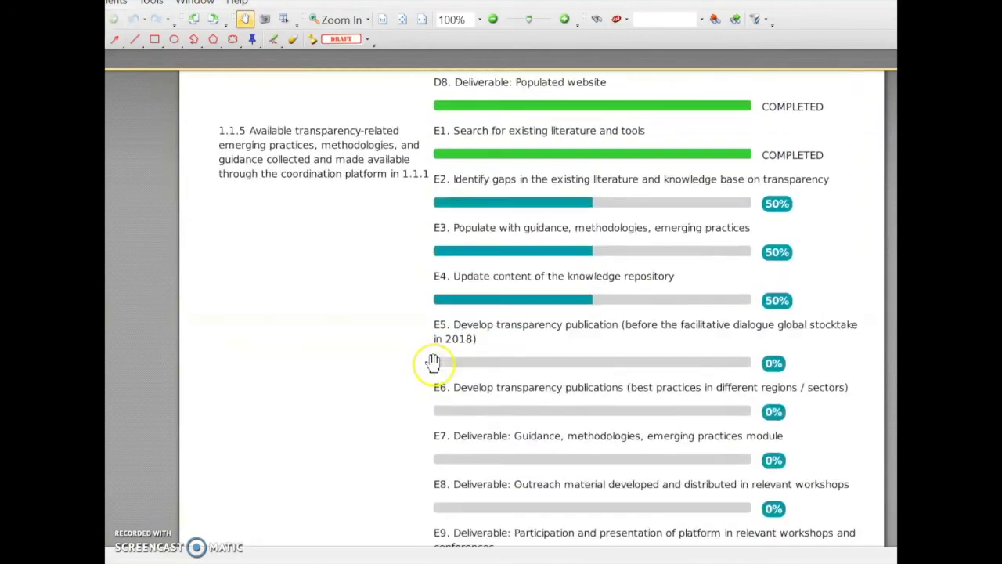
scroll(426, 368, "down", 11)
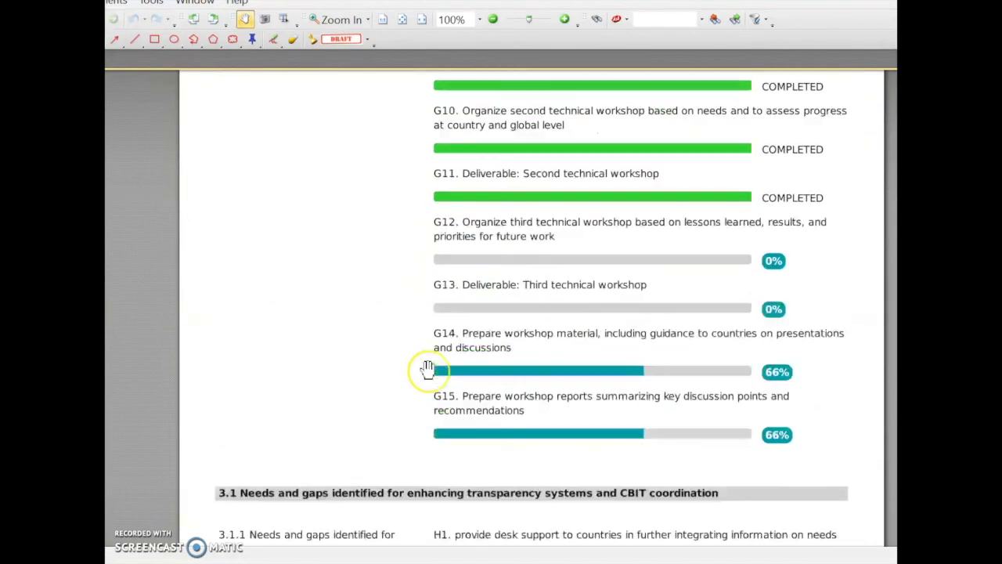
scroll(427, 368, "down", 10)
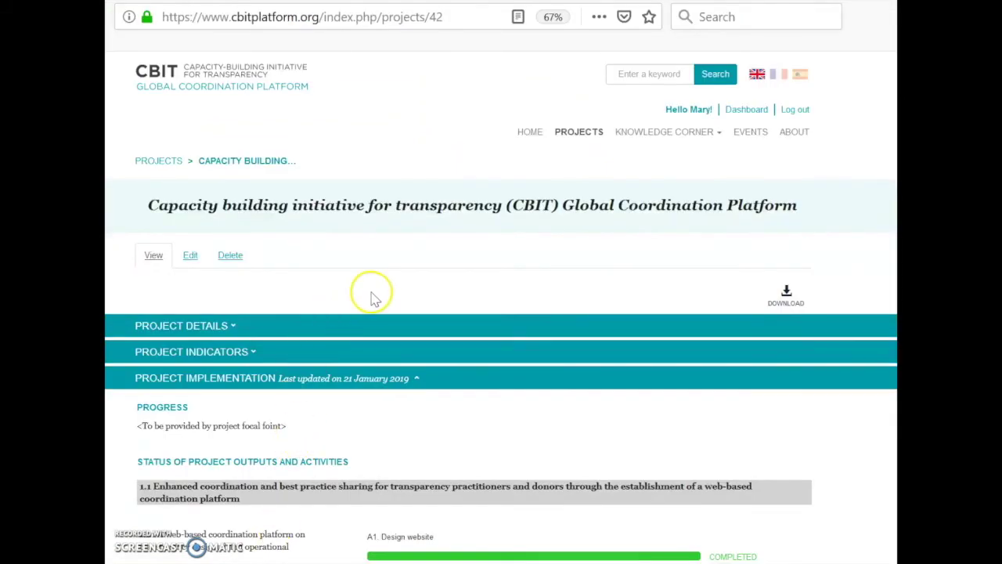
Step: Show the Events listing with the February 2019 Senegal workshop and platform webinar
scroll(370, 302, "down", 3)
scroll(369, 303, "up", 3)
left_click(752, 135)
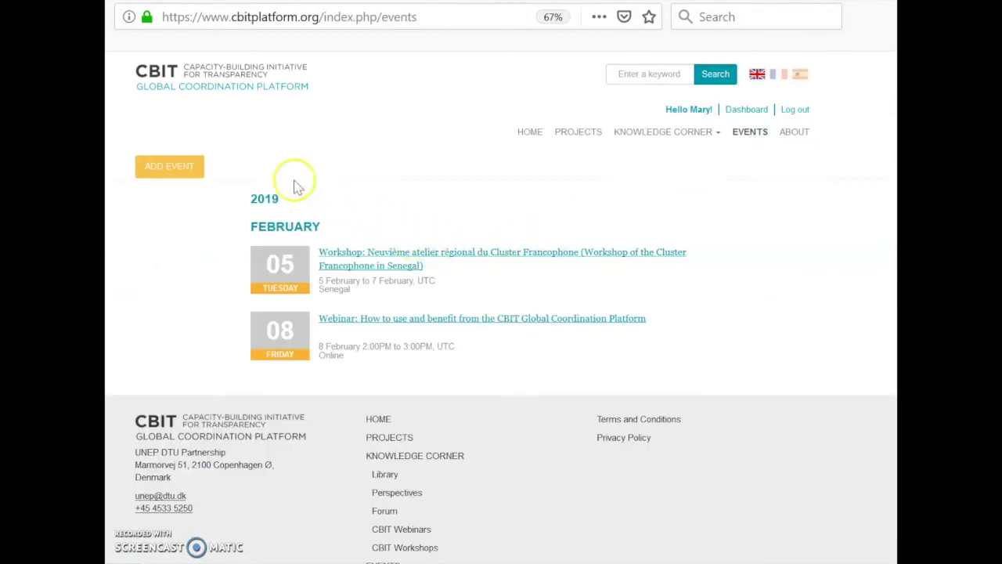
Step: Open Knowledge Corner's Library, showing keyword search, filters and 35 last-updated resources
left_click(163, 176)
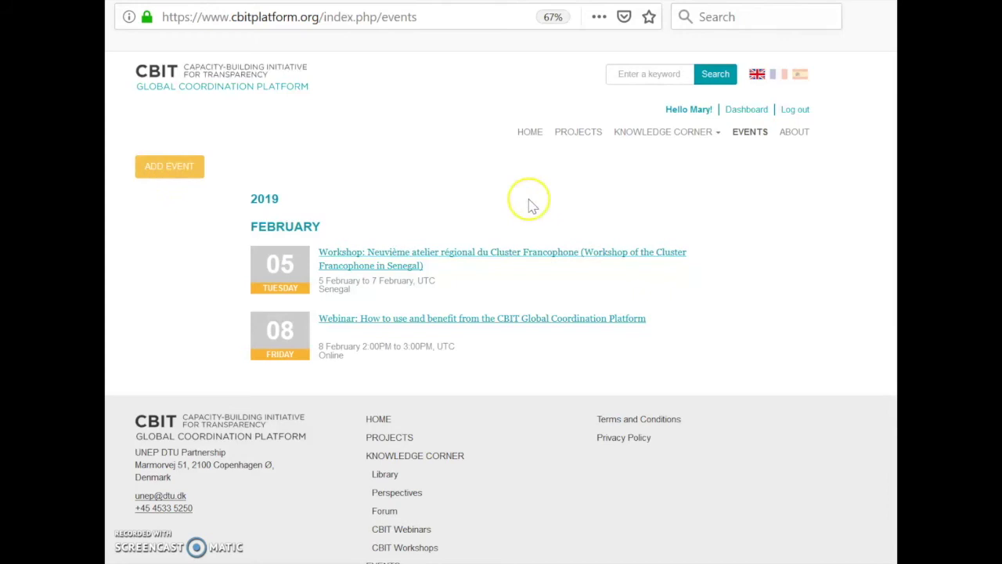
left_click(671, 135)
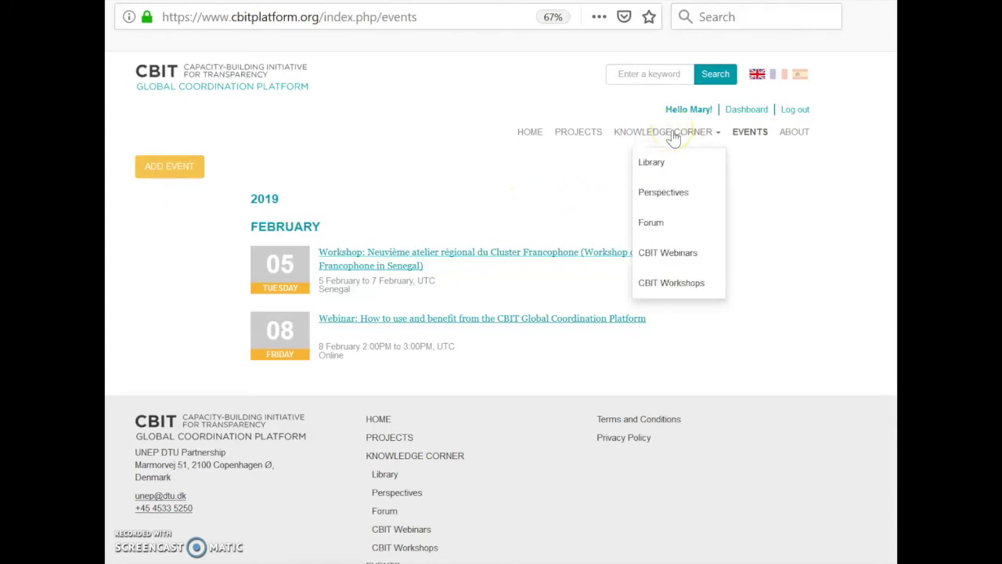
left_click(653, 162)
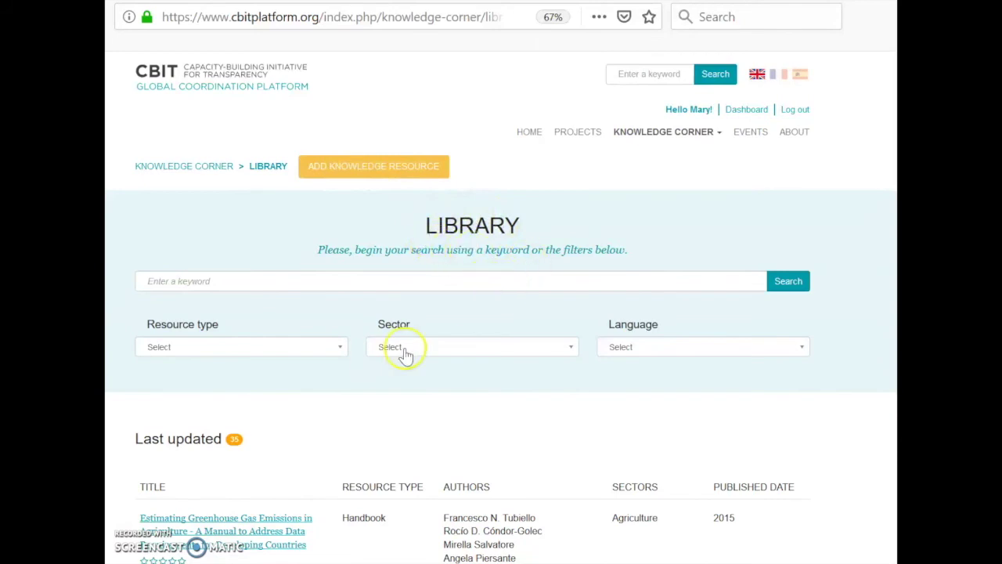
scroll(404, 352, "down", 3)
scroll(406, 351, "up", 3)
left_click(197, 480)
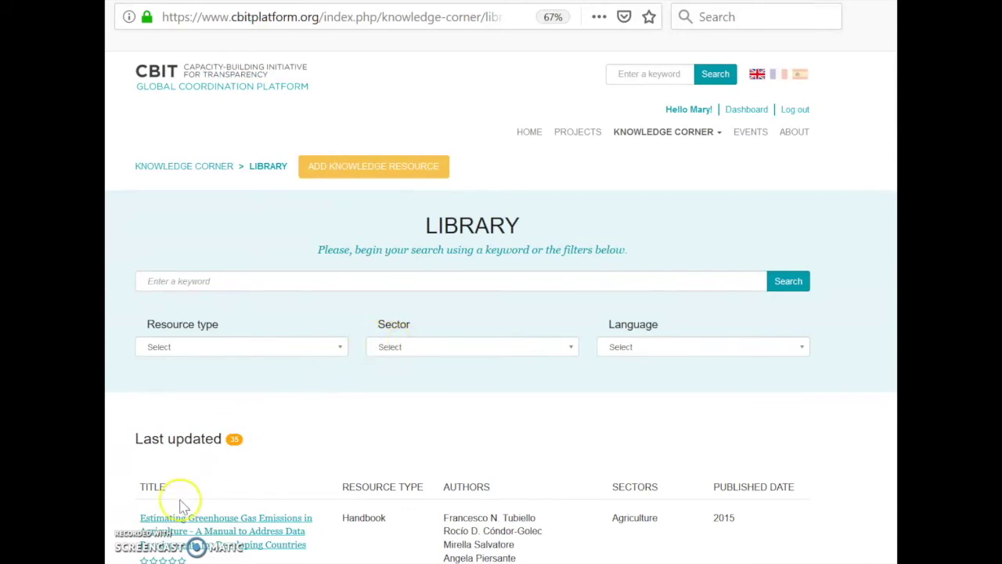